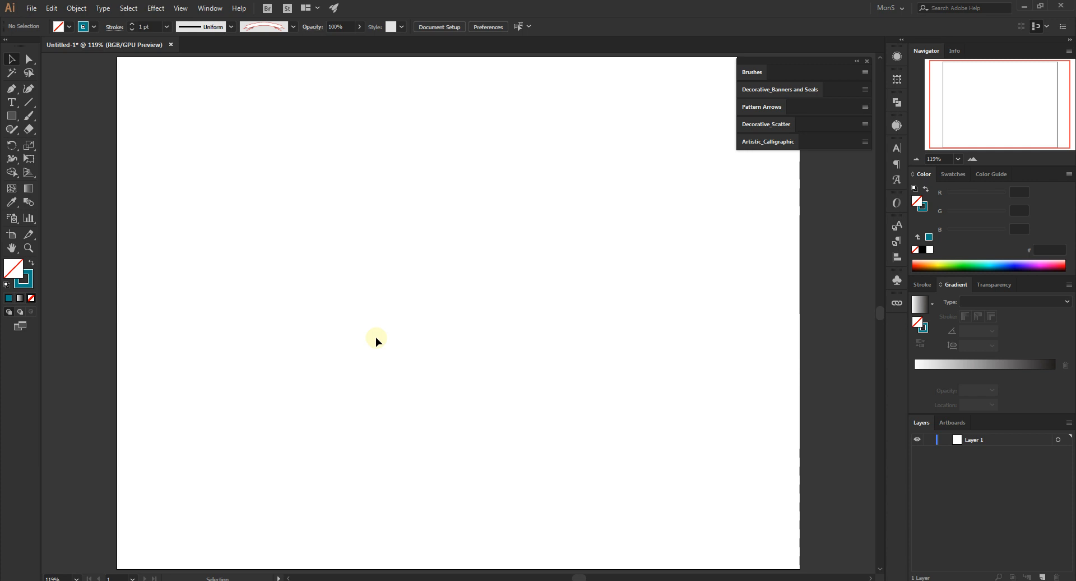
Step: Draw a teal-filled rectangle without a stroke, about 463 by 288 px, in the upper middle of the artboard
left_click(12, 115)
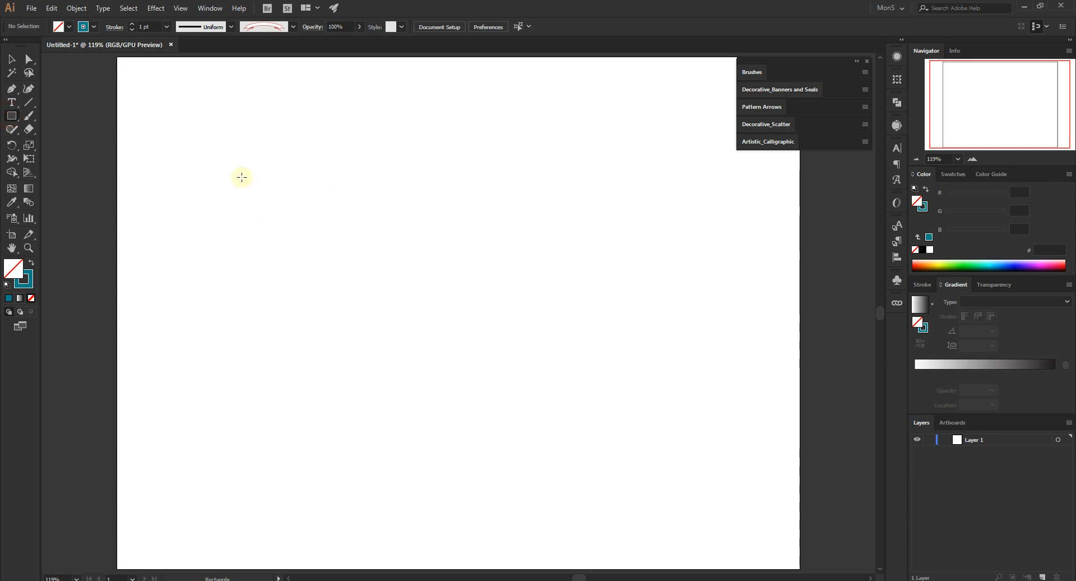
left_click(31, 262)
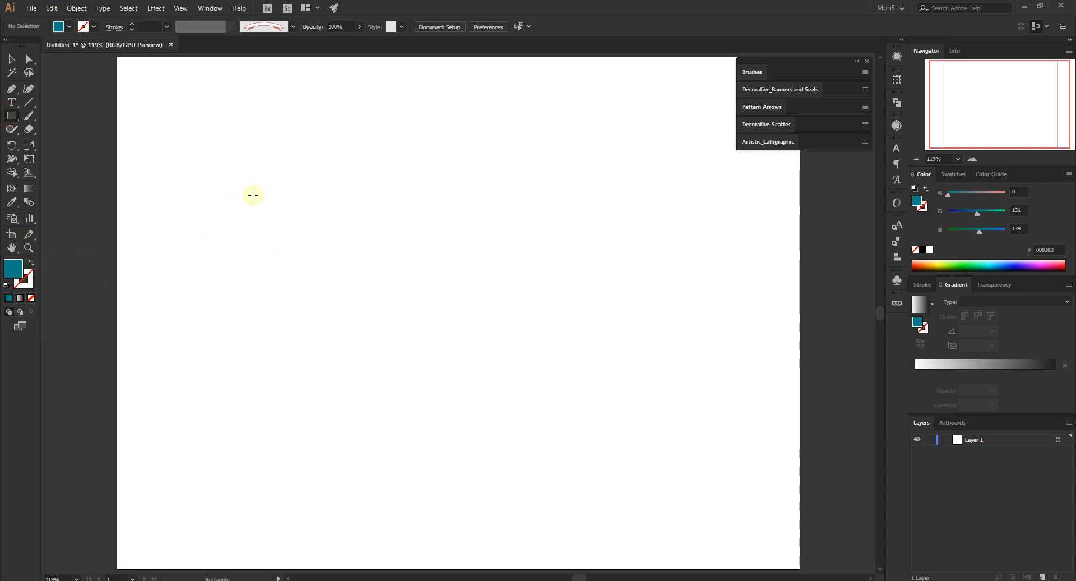
left_click_drag(225, 192, 534, 384)
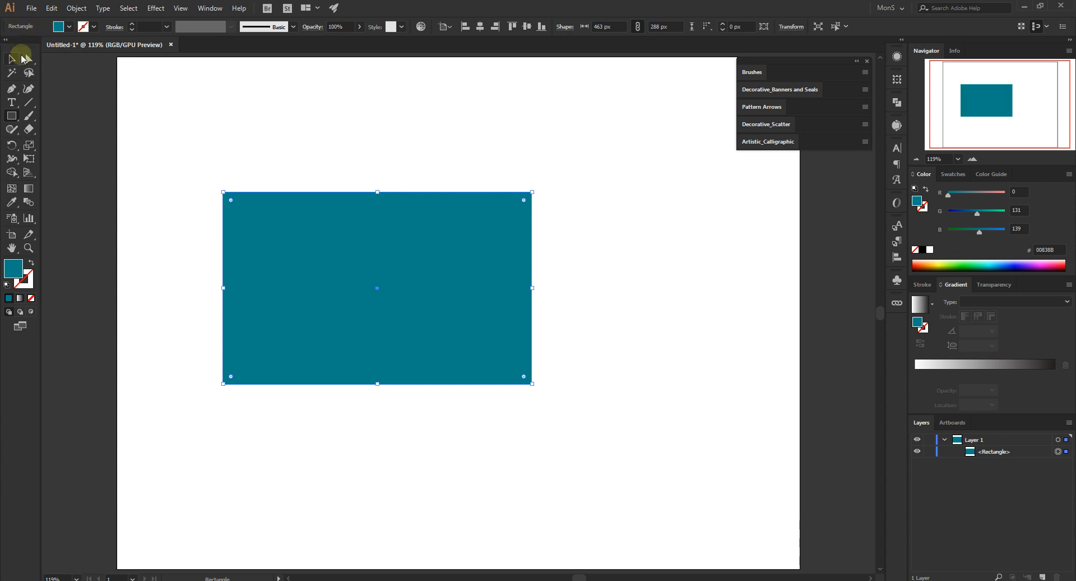
left_click(11, 58)
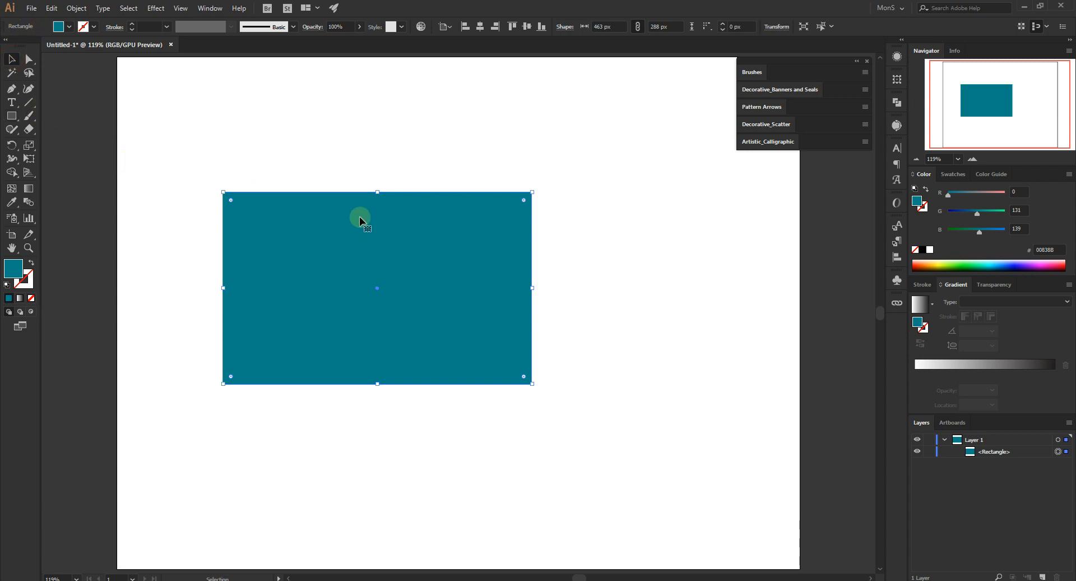
left_click(29, 58)
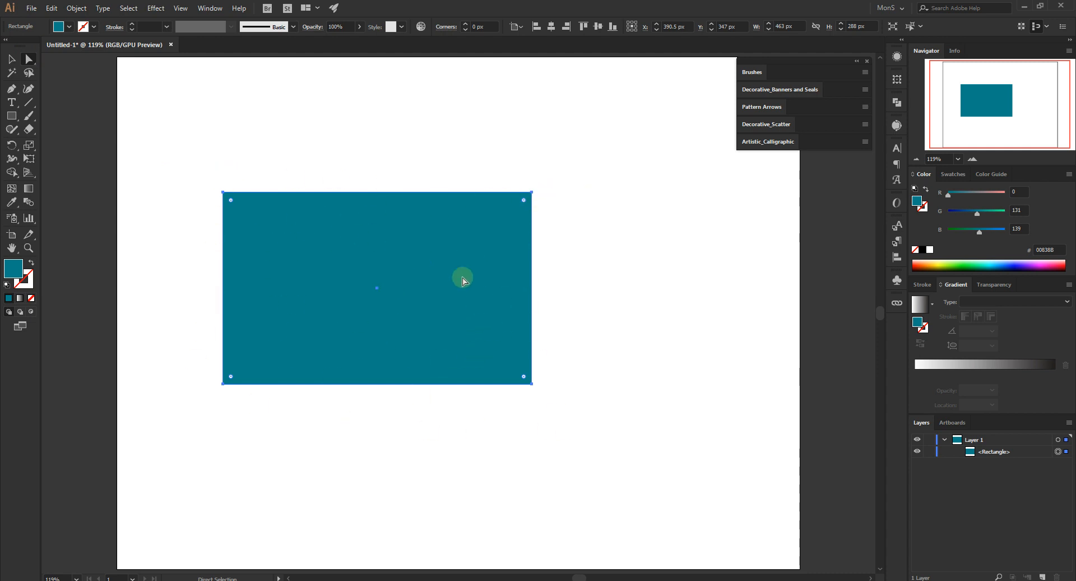
Step: Draw a diagonal line about 518 px wide and 69 px high above the rectangle and give it a teal stroke
left_click(28, 102)
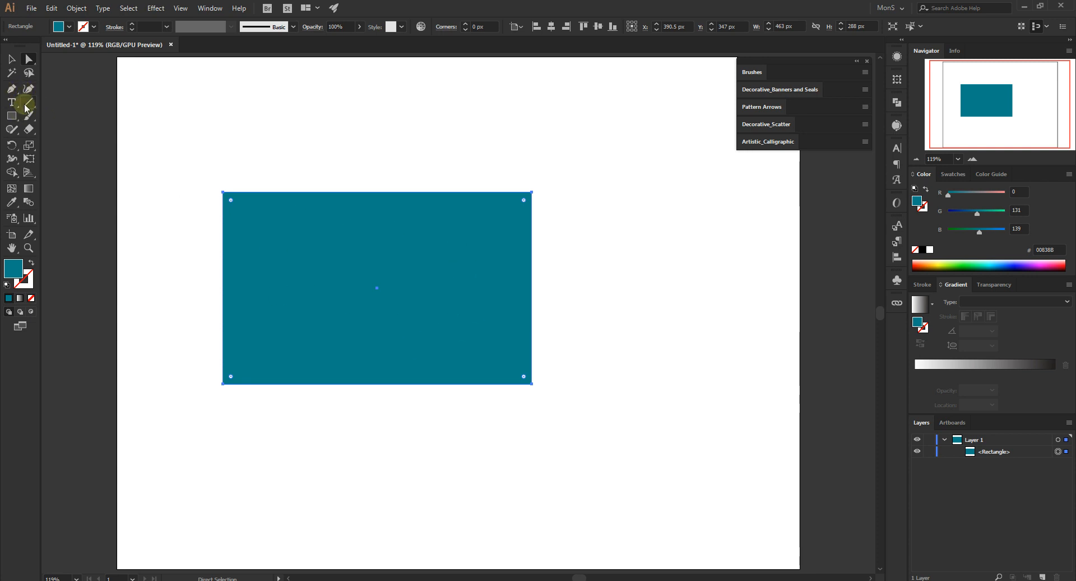
left_click_drag(193, 157, 539, 111)
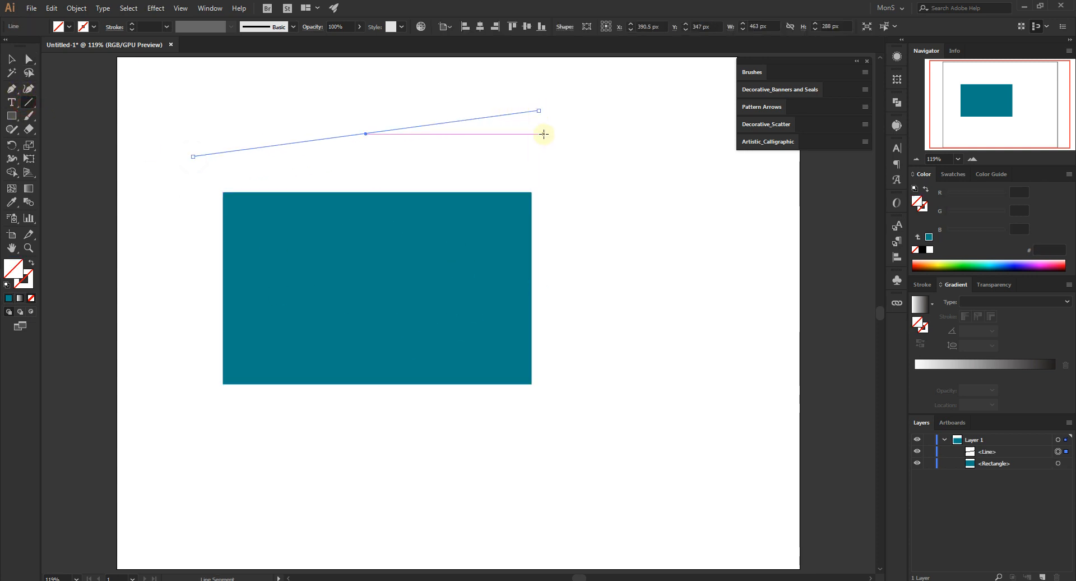
left_click(12, 62)
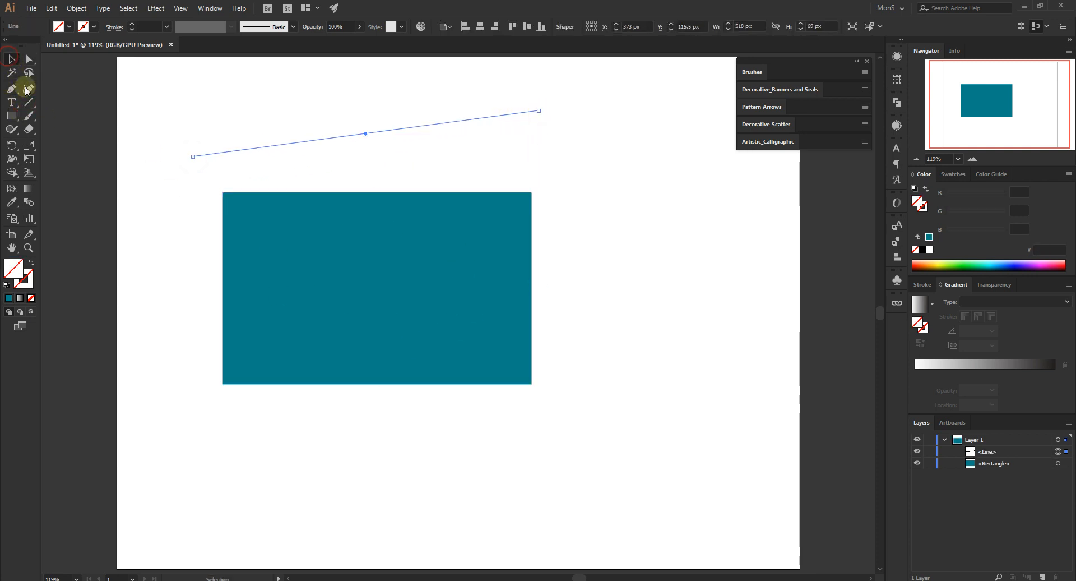
left_click(398, 139)
left_click_drag(413, 96, 512, 150)
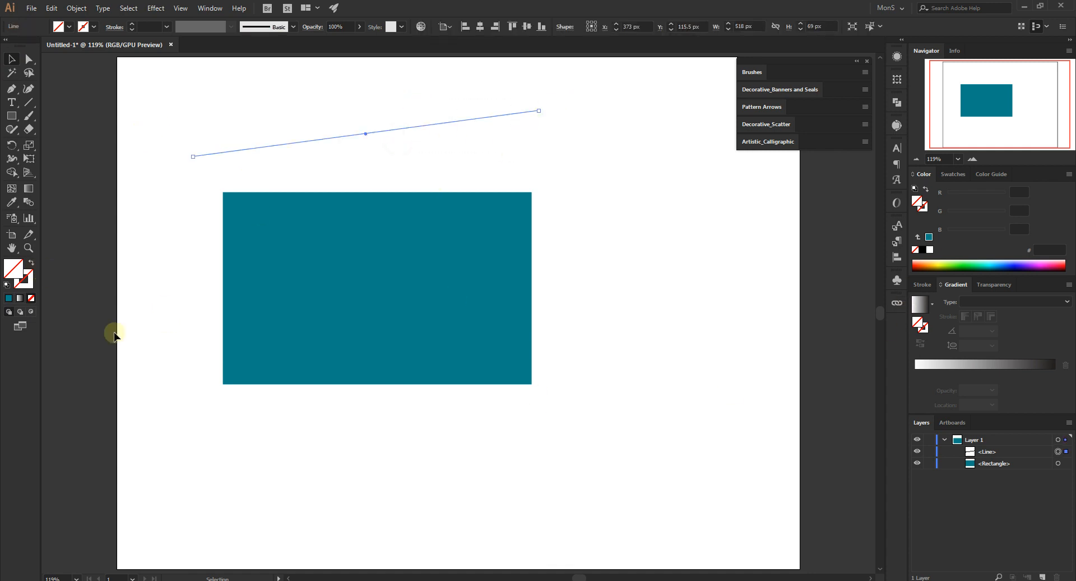
left_click(28, 281)
left_click(929, 237)
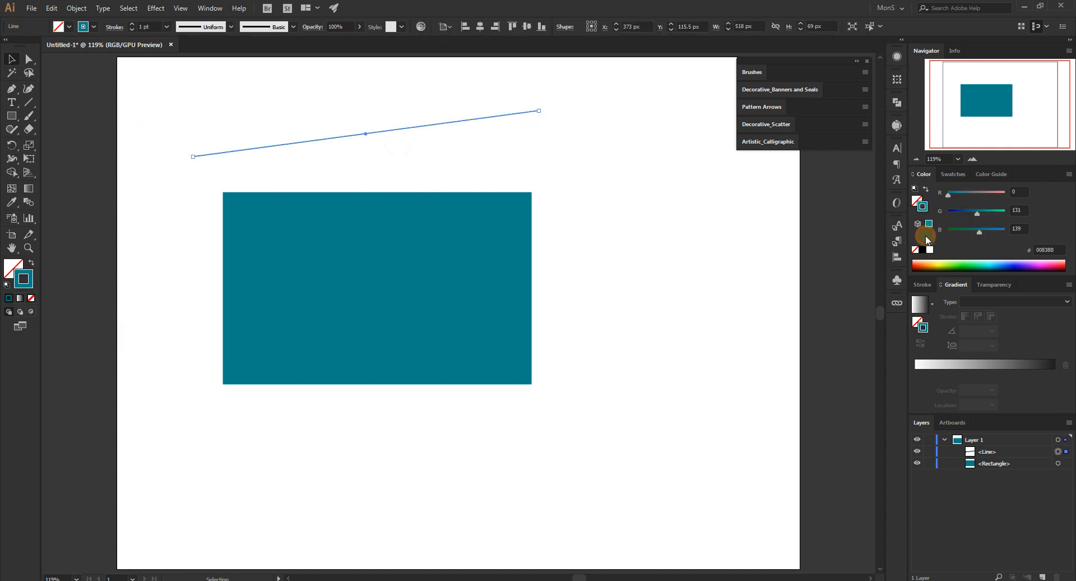
left_click(438, 168)
left_click_drag(277, 103, 339, 144)
left_click(427, 140)
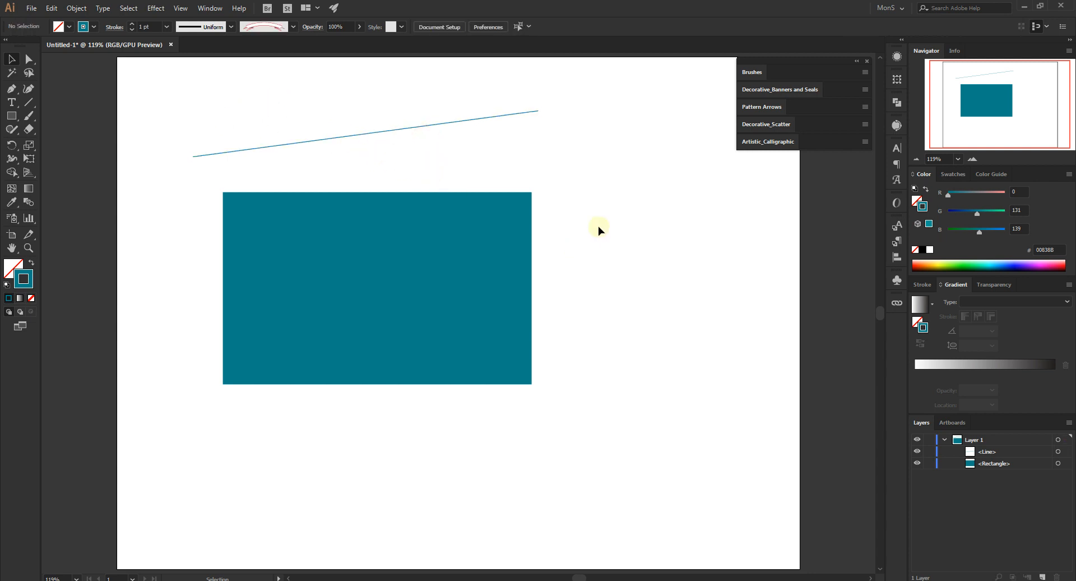
Step: Move the line slightly up and left, and shift the rectangle a little down and right
left_click_drag(405, 130, 370, 121)
left_click_drag(386, 206, 395, 230)
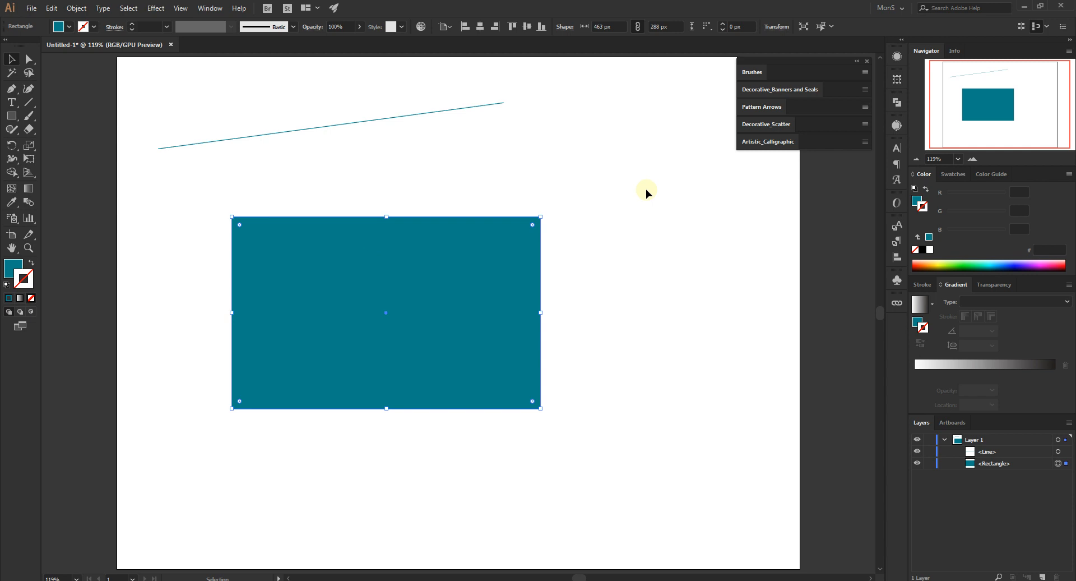
left_click_drag(437, 359, 438, 329)
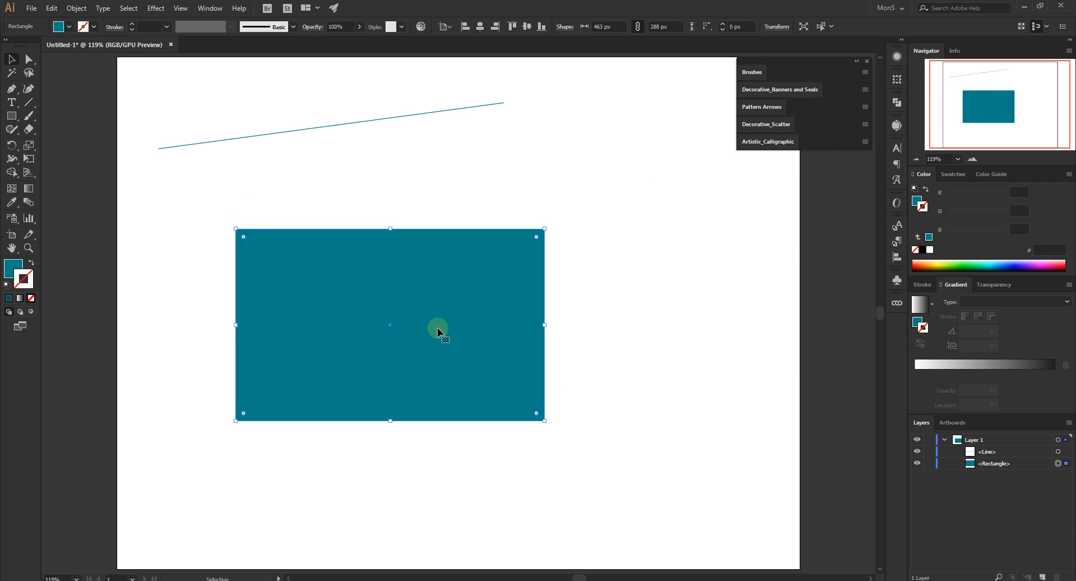
Step: Look at the Compound Path commands offered for the selected rectangle
left_click(28, 59)
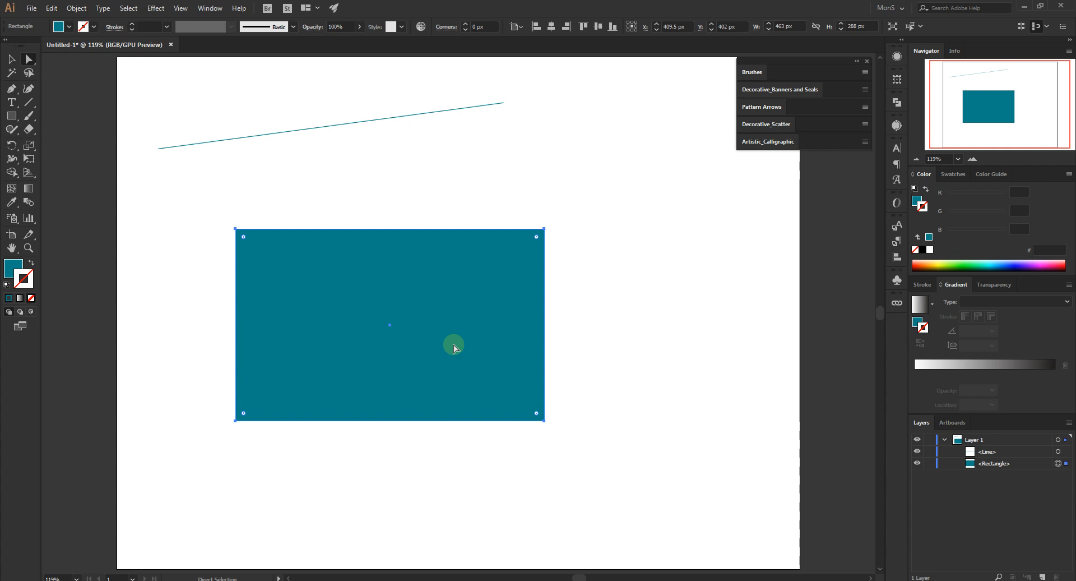
left_click(76, 8)
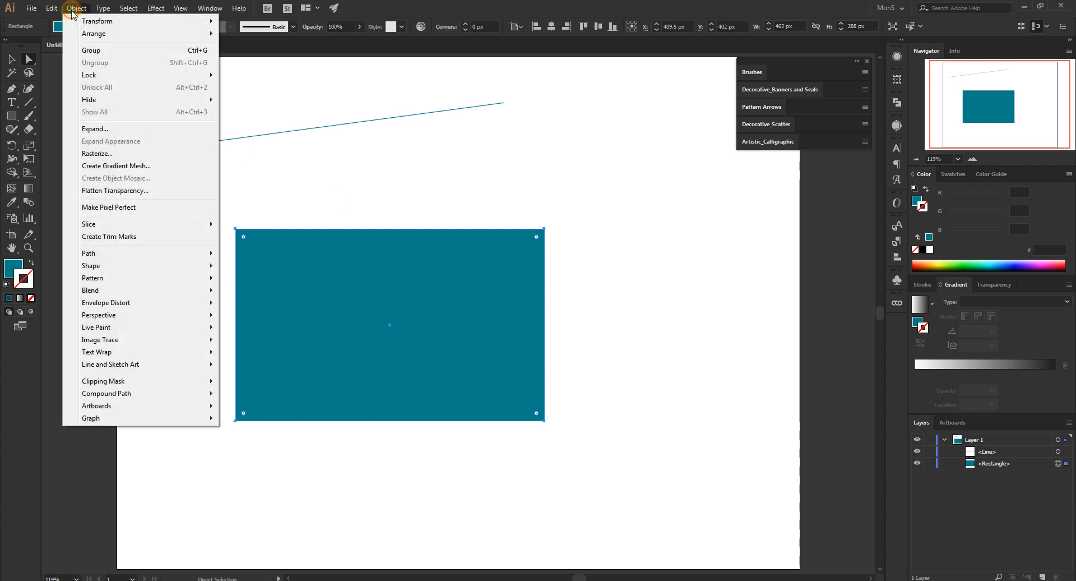
mouse_move(158, 394)
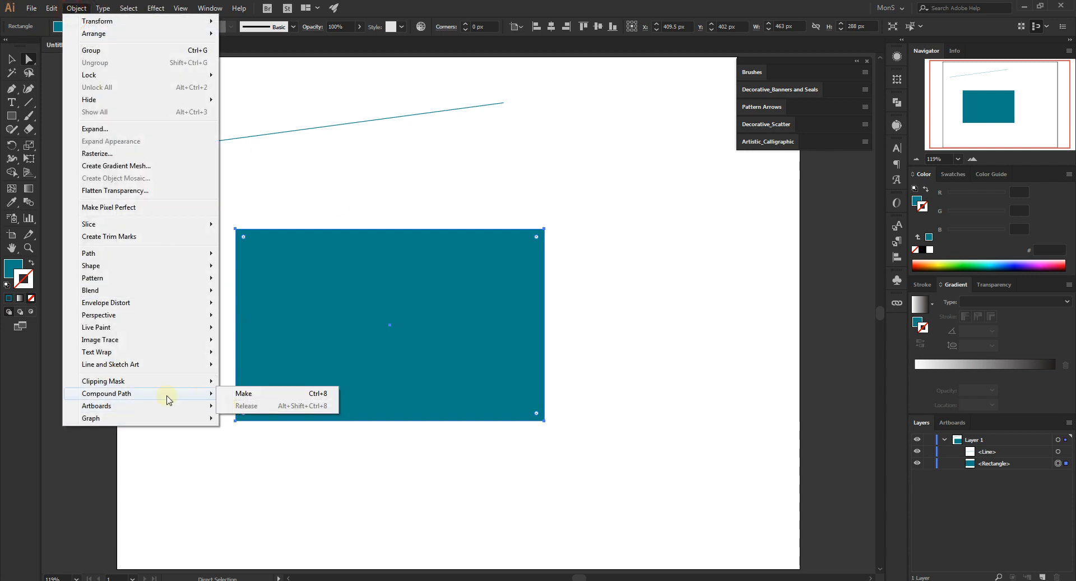
left_click(342, 140)
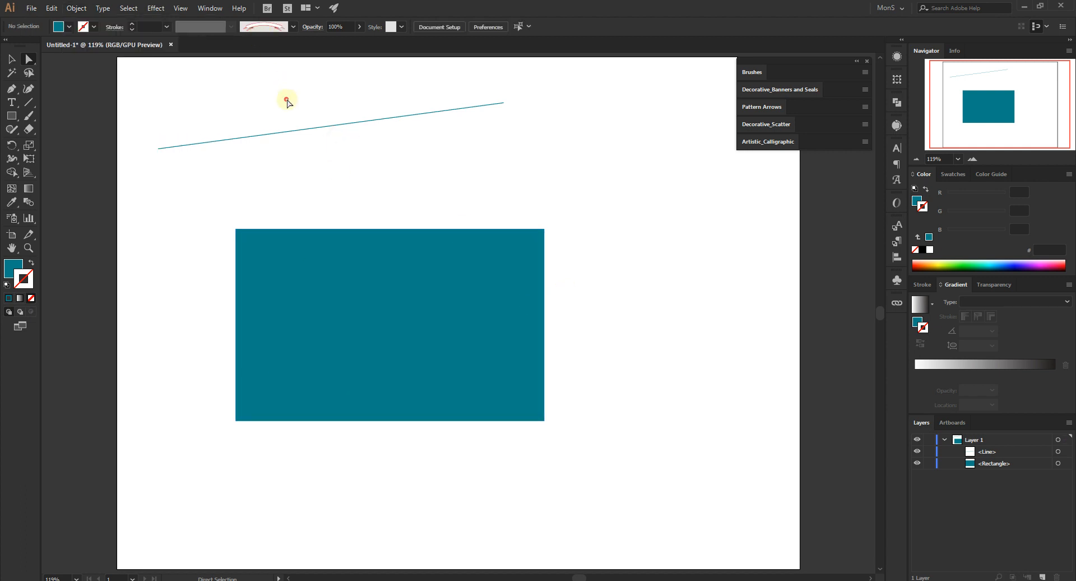
Step: Delete the diagonal line above the rectangle
left_click_drag(287, 100, 351, 164)
left_click(11, 59)
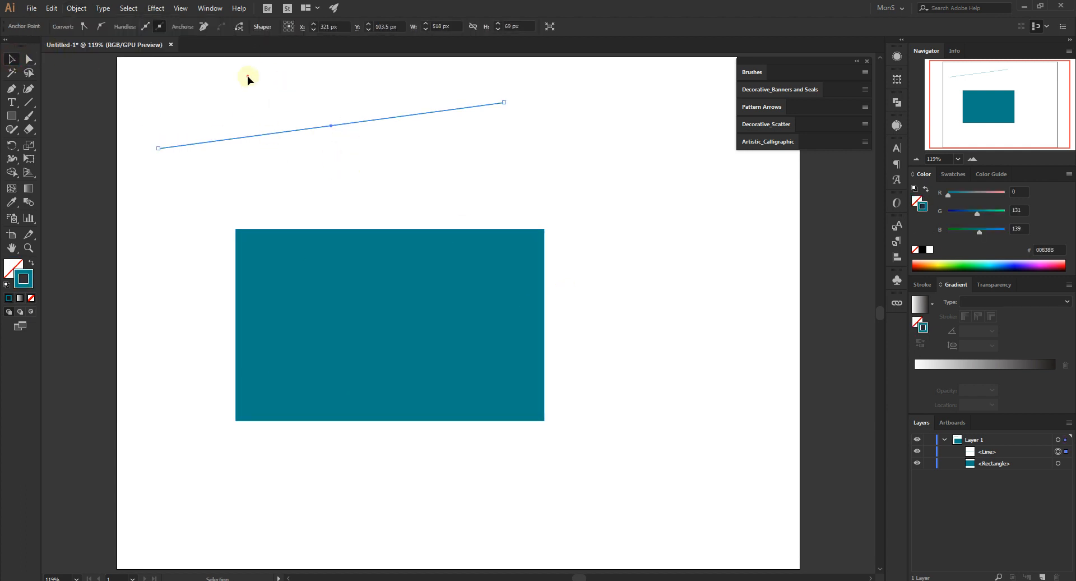
key("Delete")
Step: Shrink the rectangle to about 166 by 158 px and move it near the artboard's upper-left corner
left_click_drag(321, 165, 381, 280)
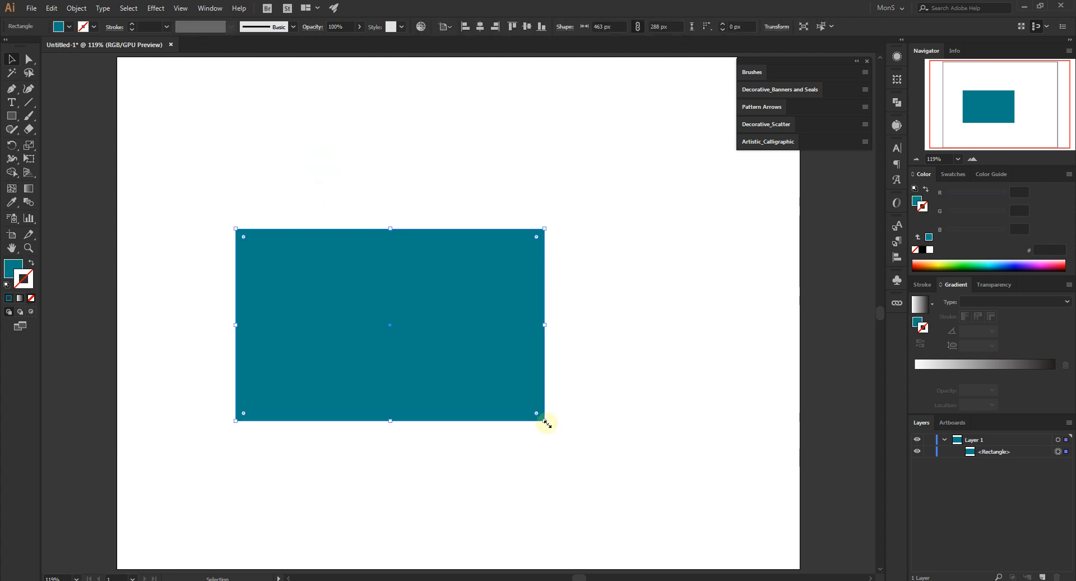
left_click_drag(547, 423, 348, 337)
left_click_drag(292, 256, 235, 143)
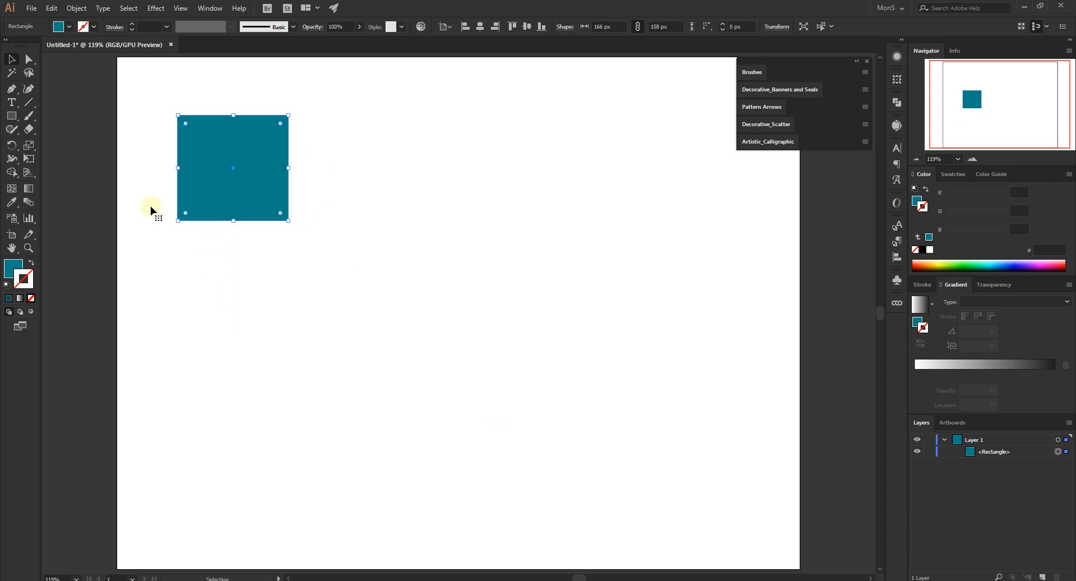
Step: Draw a second teal rectangle, about 149 by 137 px, overlapping the first one's lower-right corner
left_click(12, 115)
left_click_drag(351, 271, 251, 180)
left_click(11, 58)
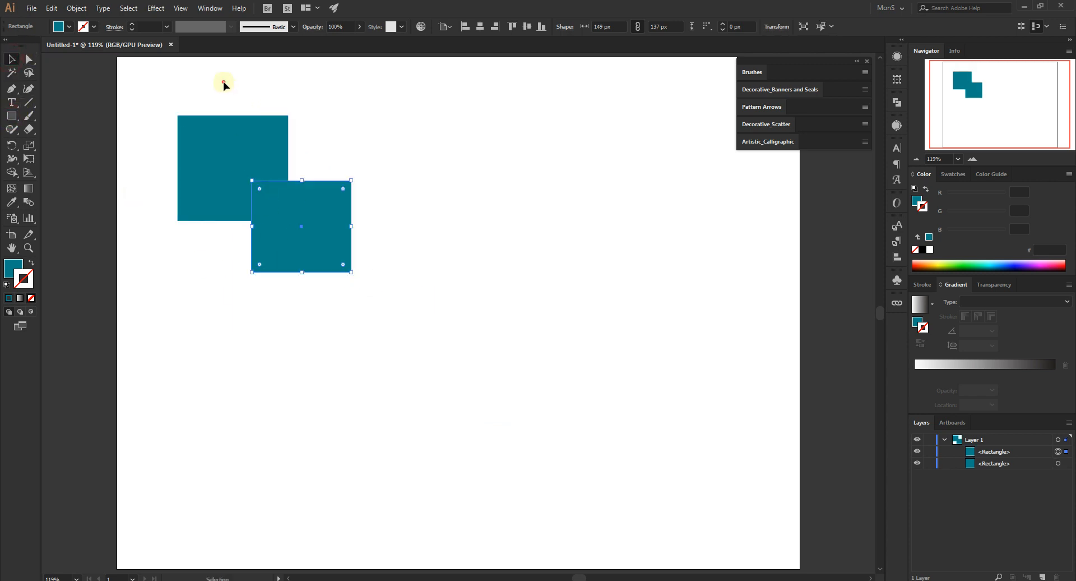
Step: Unite the two overlapping rectangles with Pathfinder, check the resulting path in the layer, and undo the merge
key("ctrl+a")
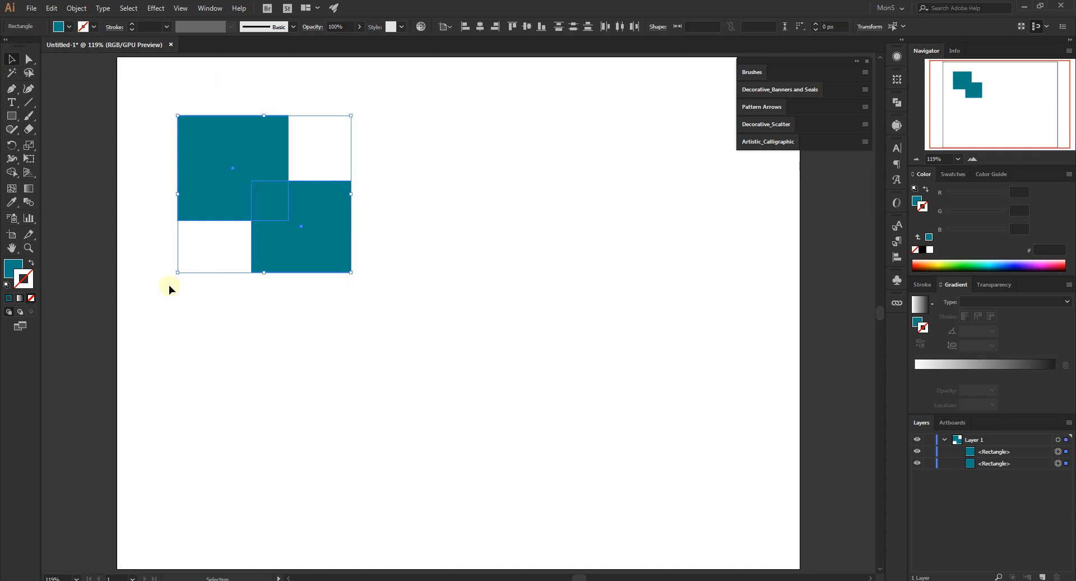
left_click(898, 101)
left_click(767, 128)
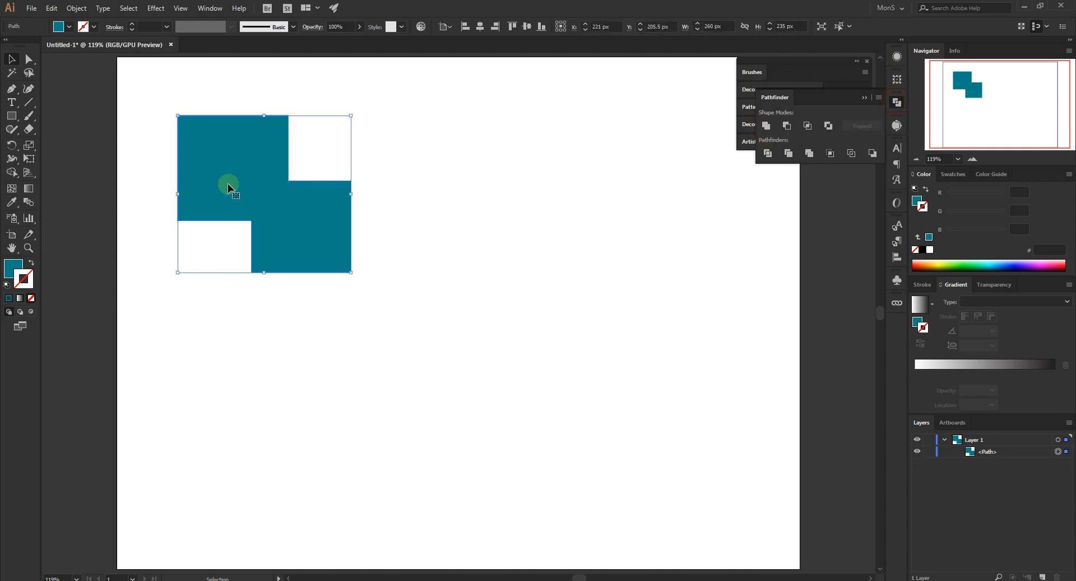
left_click(1003, 452)
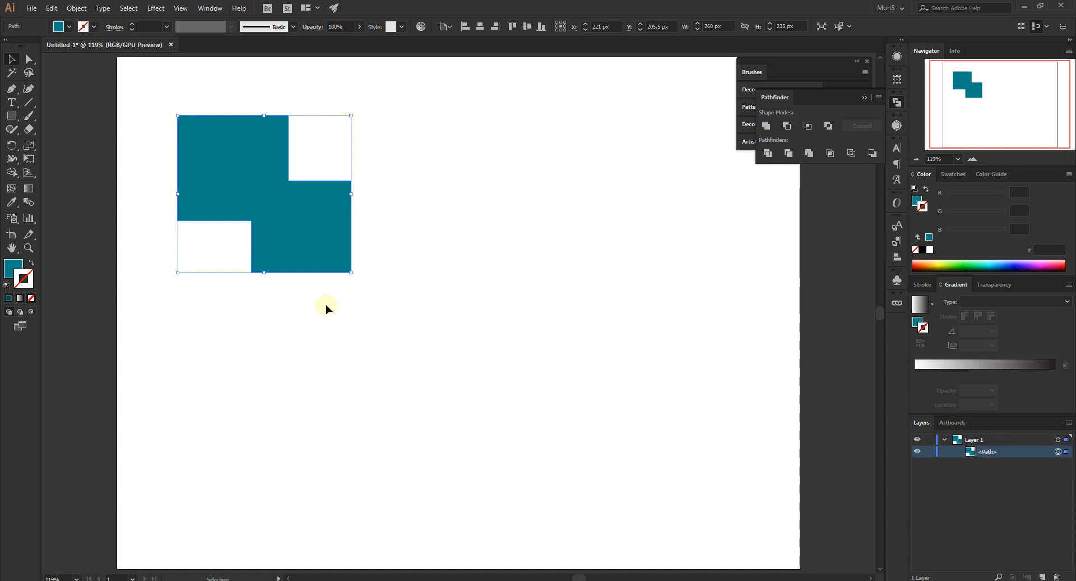
key("ctrl+z")
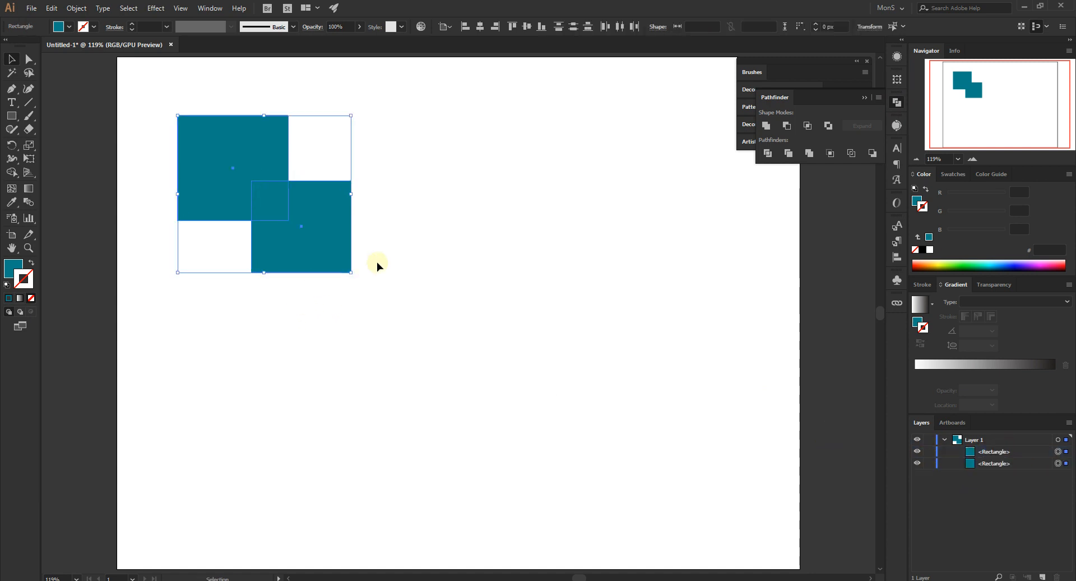
Step: Separate the two rectangles by moving the smaller one down and right, clear of the larger one
left_click(404, 257)
left_click_drag(319, 245, 379, 311)
left_click_drag(376, 308, 353, 294)
left_click_drag(356, 297, 379, 318)
left_click_drag(233, 172, 241, 180)
left_click_drag(379, 314, 373, 271)
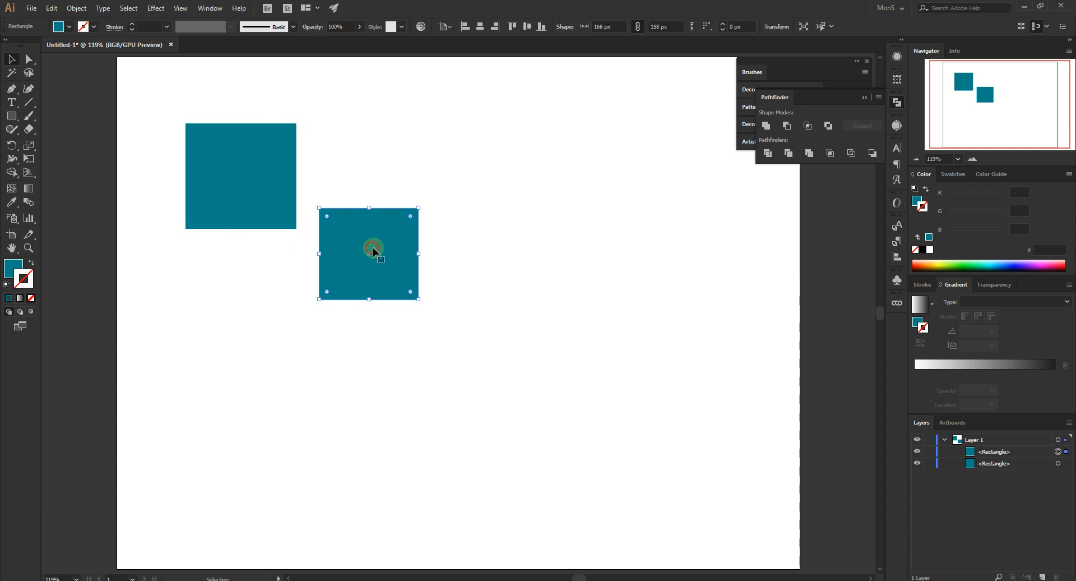
left_click(240, 214)
left_click(384, 270)
left_click(265, 215)
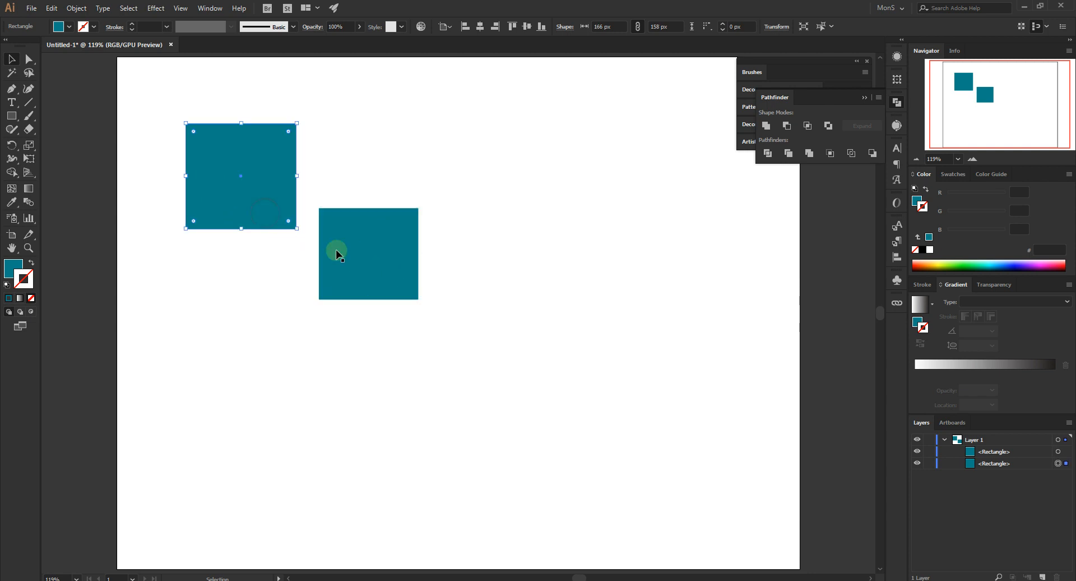
left_click(383, 267)
left_click(265, 223)
left_click(351, 255)
left_click(339, 252)
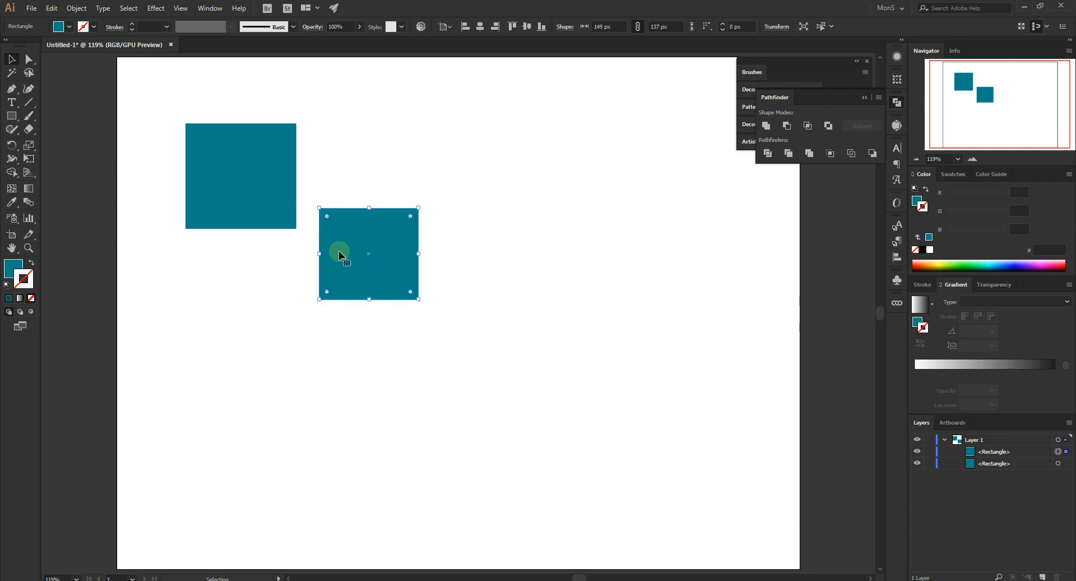
Step: Shift the larger rectangle slightly up and left, and reposition the smaller one just off its lower-right corner
left_click_drag(340, 253, 365, 282)
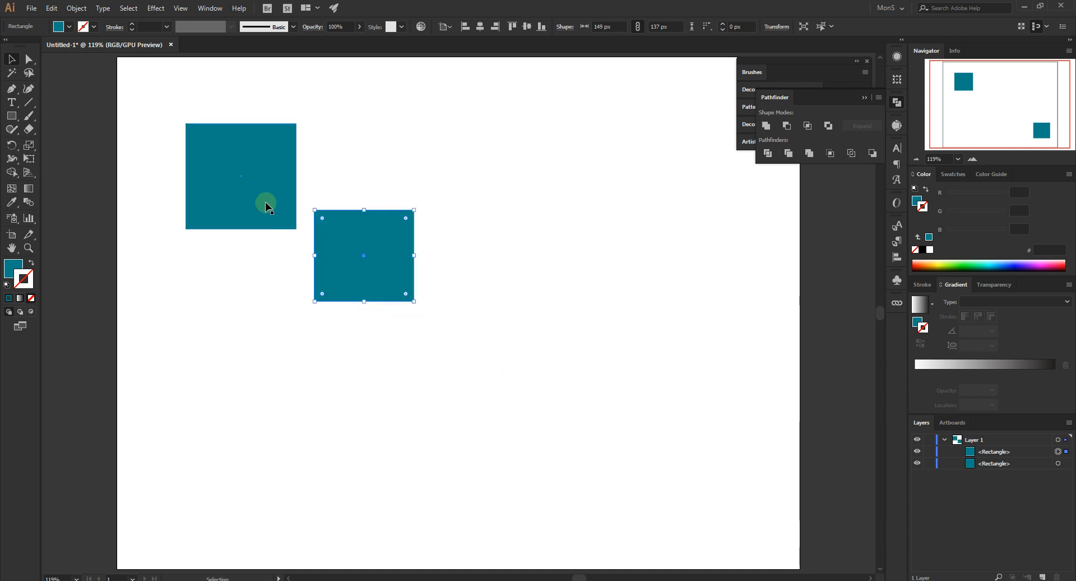
left_click_drag(261, 197, 243, 186)
left_click_drag(369, 267, 361, 260)
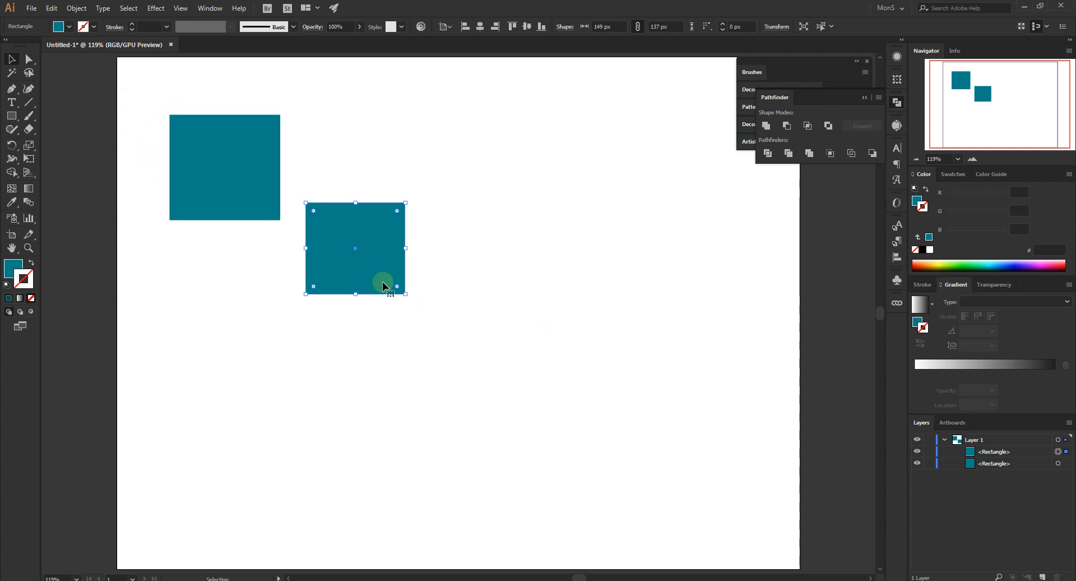
left_click_drag(382, 284, 378, 293)
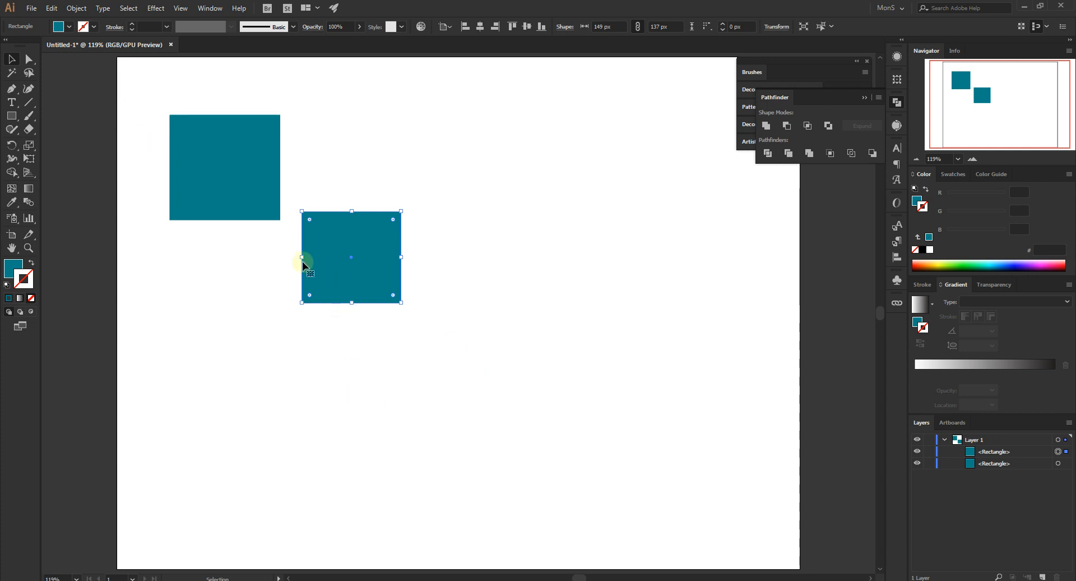
left_click(241, 212)
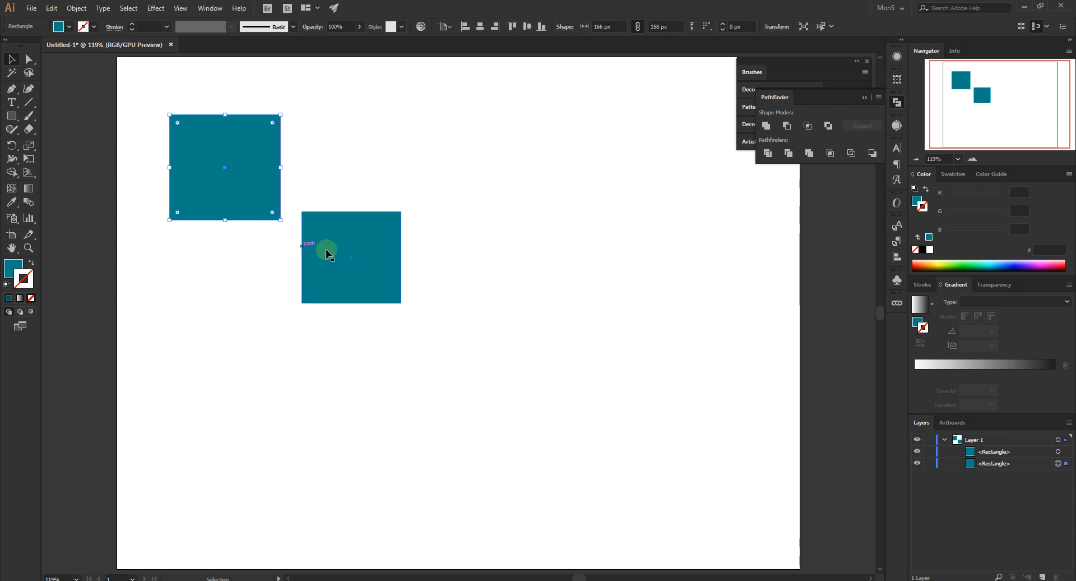
Step: Enlarge the larger rectangle to about 478 by 440 px and place the other, enlarged to about 308 by 269 px, near its centre
left_click_drag(352, 255, 578, 280)
left_click(257, 179)
left_click_drag(279, 220, 488, 407)
left_click_drag(597, 253, 422, 350)
mouse_move(344, 290)
left_mouse_down()
mouse_move(357, 297)
mouse_move(349, 289)
left_mouse_up()
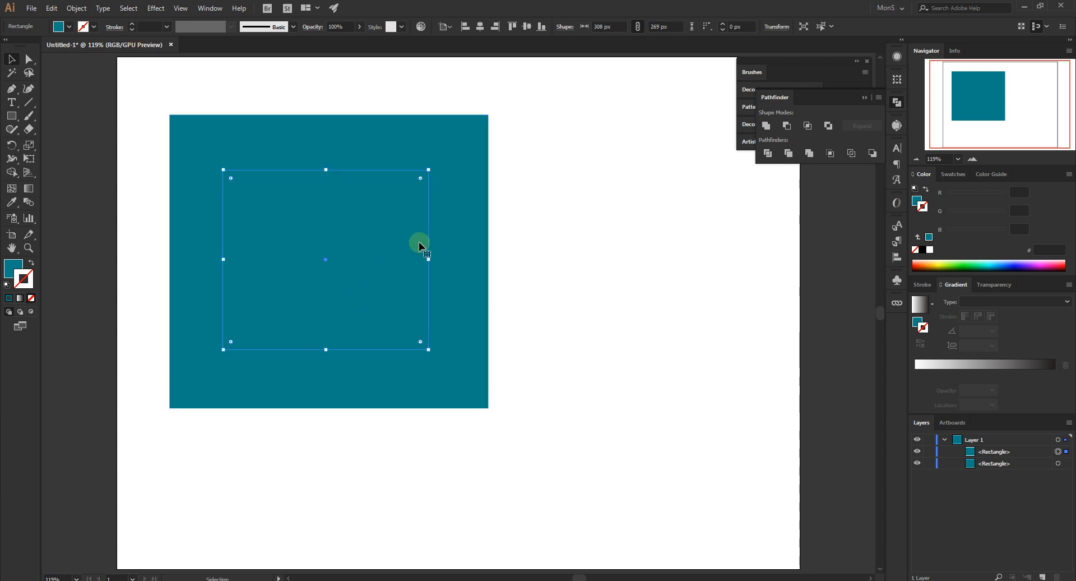
Step: Cut the inner rectangle out of the larger one with the Pathfinder Minus Front operation
left_click_drag(588, 124, 351, 468)
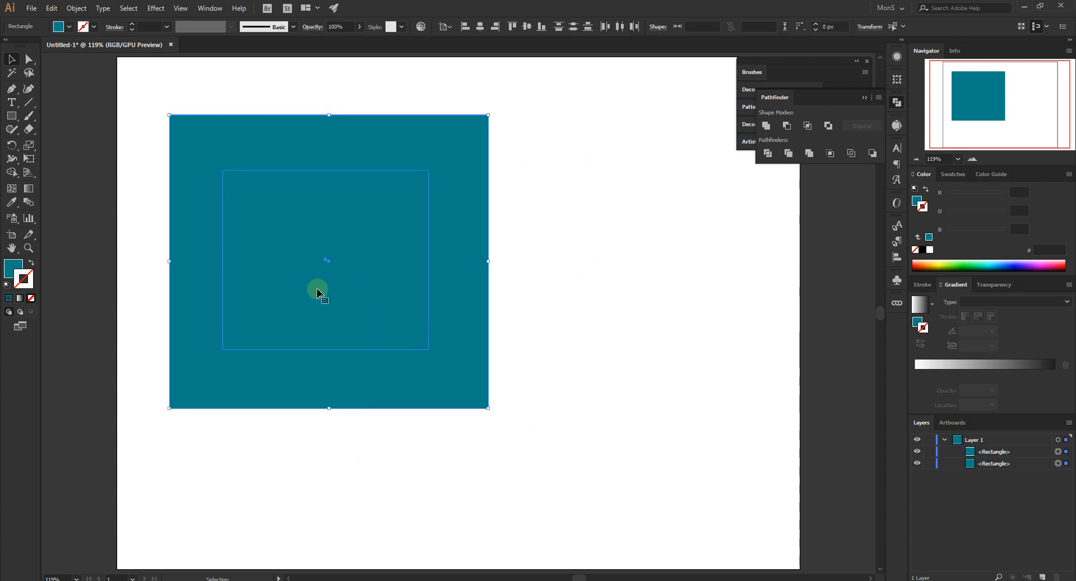
left_click(787, 126)
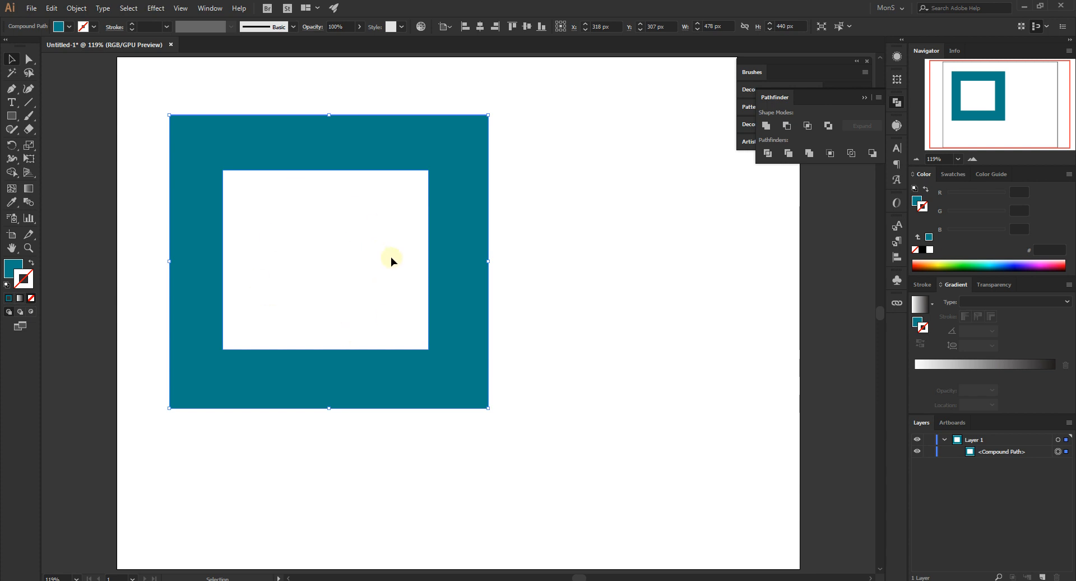
Step: Release the compound path back into two separate rectangles
left_click(1003, 453)
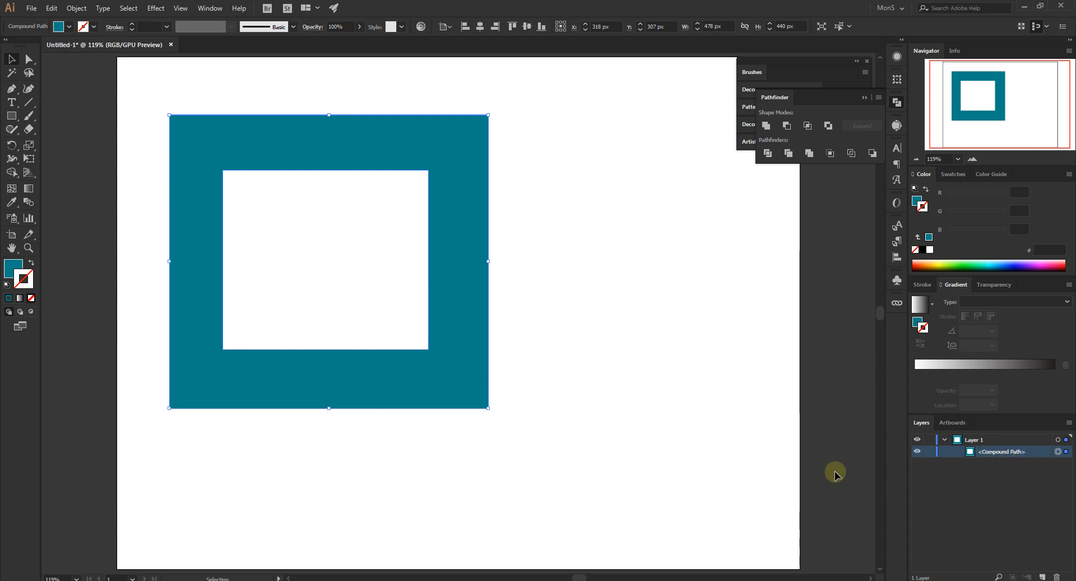
key("ctrl+alt+shift+8")
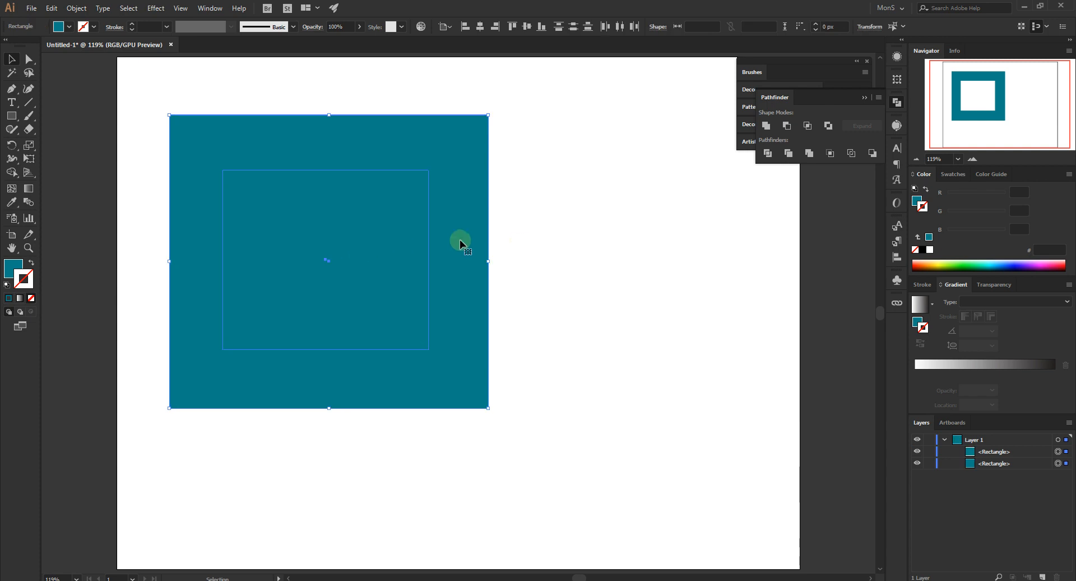
Step: Select both overlapping rectangles and cut the inner one out of the larger with the Shape Builder tool
left_click(651, 302)
left_click(337, 255)
left_click_drag(519, 96, 332, 439)
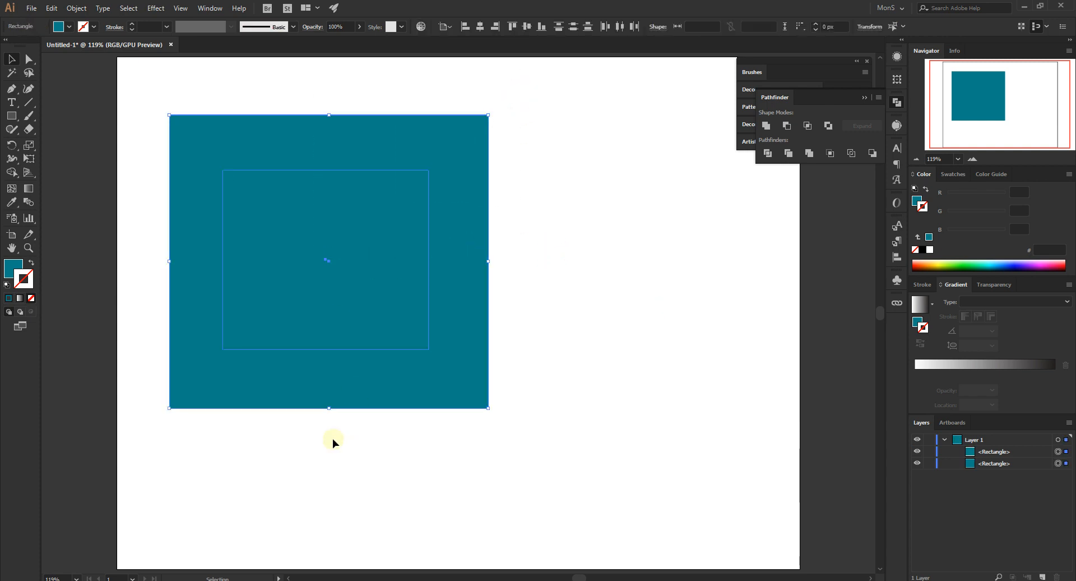
left_click(10, 173)
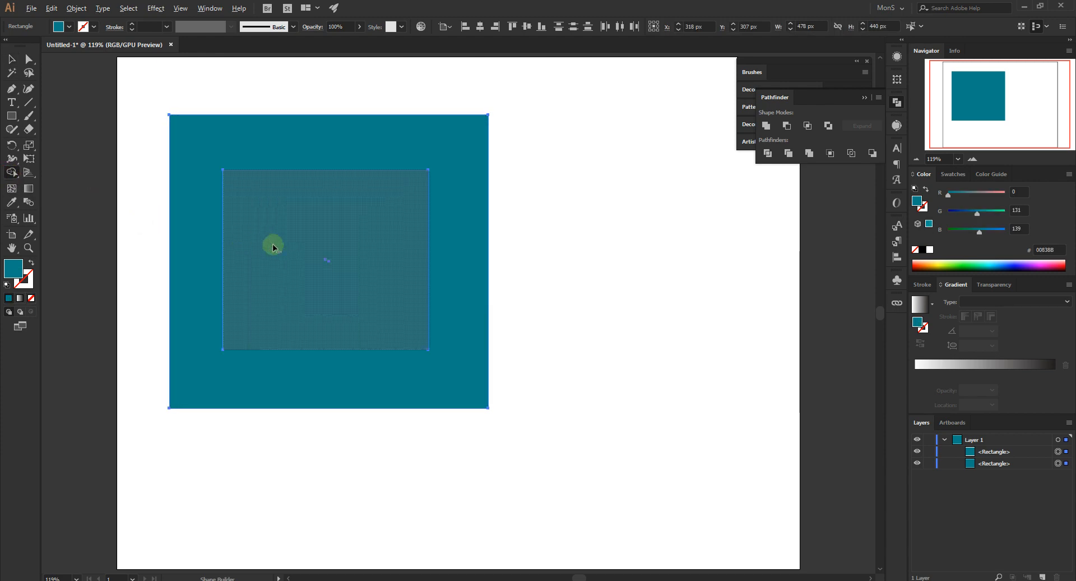
left_click(312, 257, "alt")
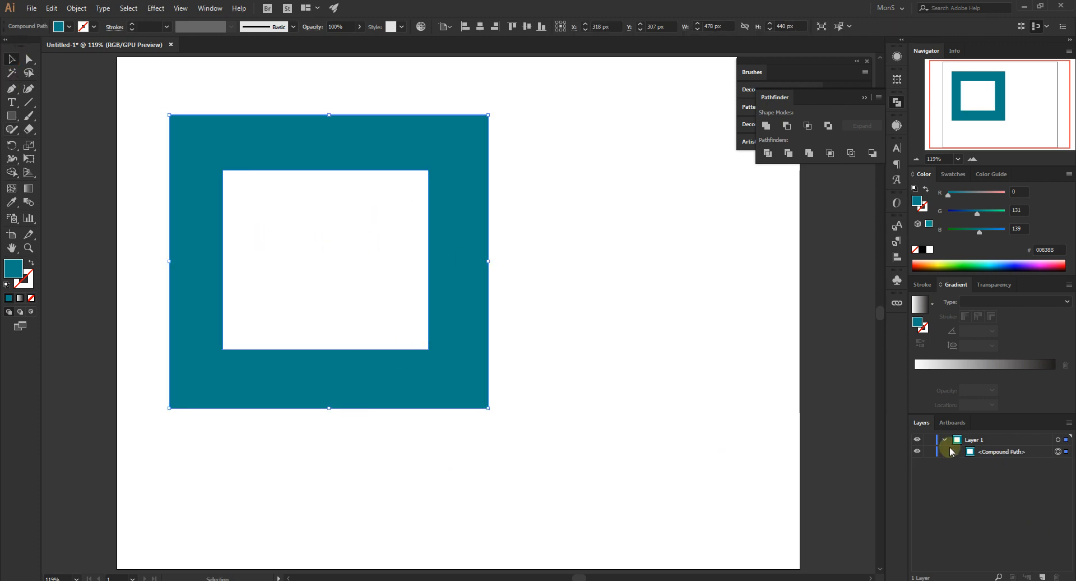
Step: Release the new frame-shaped compound path into its original rectangles and clear the selection
left_click(1006, 452)
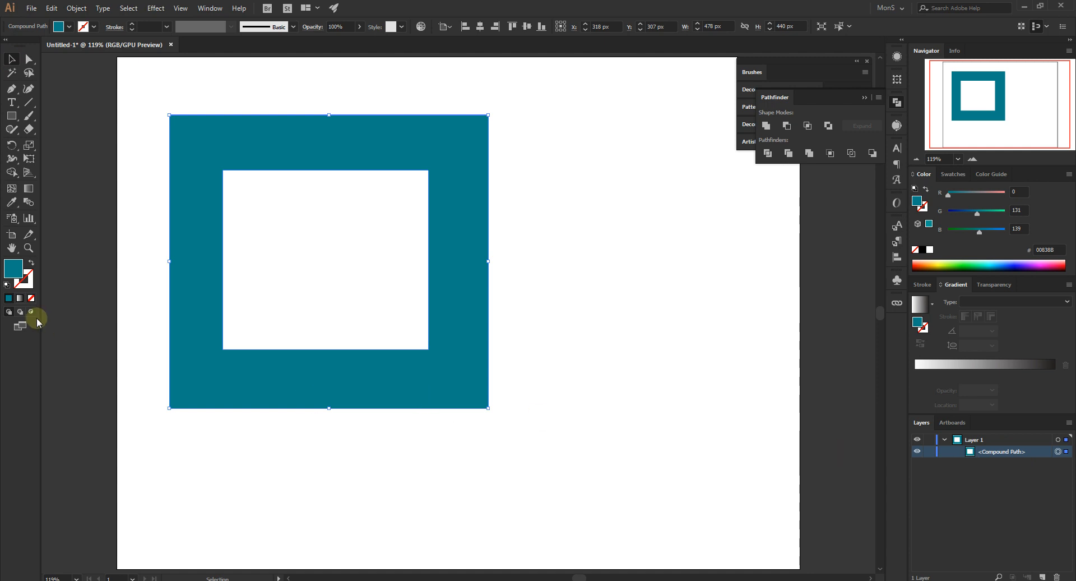
key("ctrl+alt+shift+8")
left_click(559, 254)
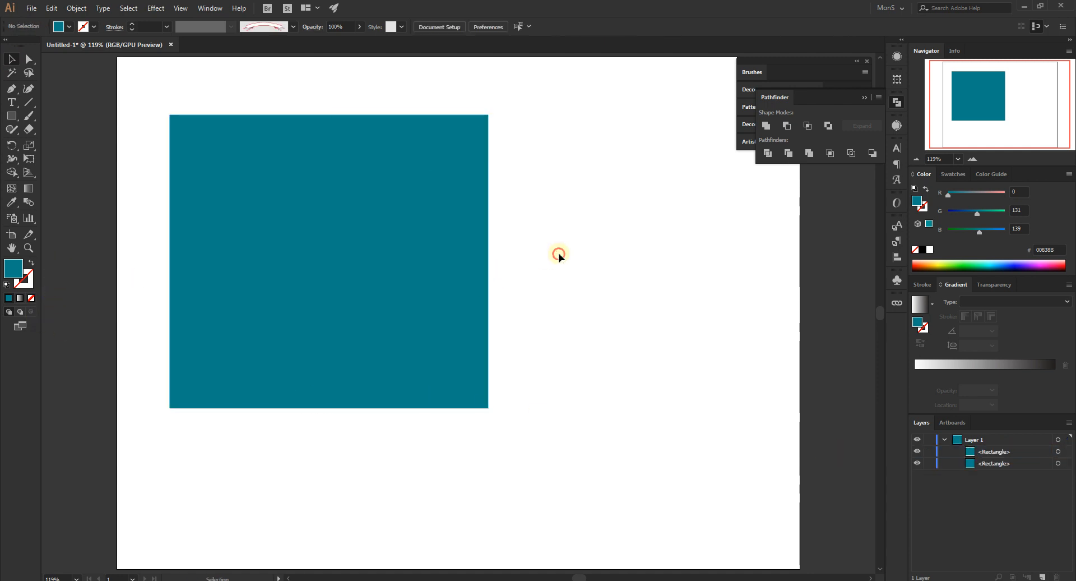
Step: Nudge the inner rectangle slightly and fill it with green 00E71E
left_click(363, 274)
mouse_move(364, 274)
left_mouse_down()
mouse_move(720, 315)
mouse_move(385, 288)
mouse_move(383, 262)
mouse_move(360, 271)
left_mouse_up()
left_click(964, 265)
left_click(564, 256)
Step: Select the green and teal rectangles together and make them into a compound path
left_click_drag(553, 94, 381, 291)
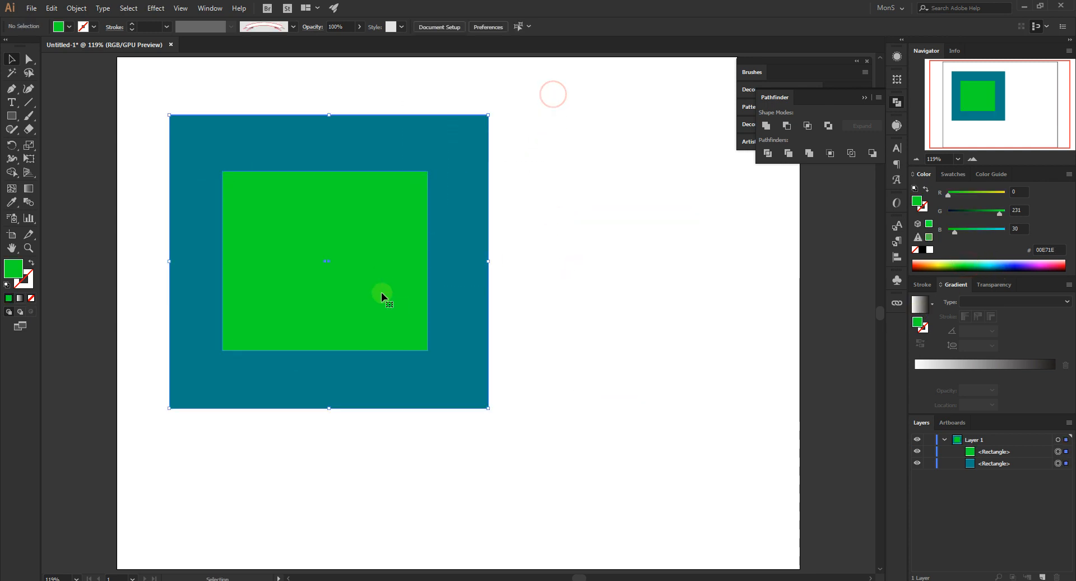
left_click(77, 8)
mouse_move(149, 395)
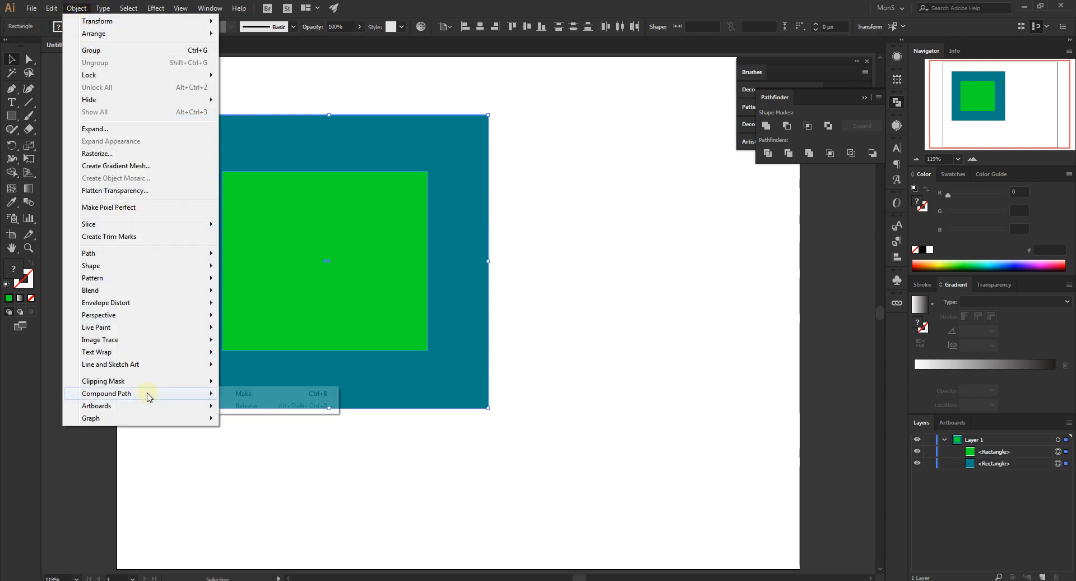
left_click(274, 395)
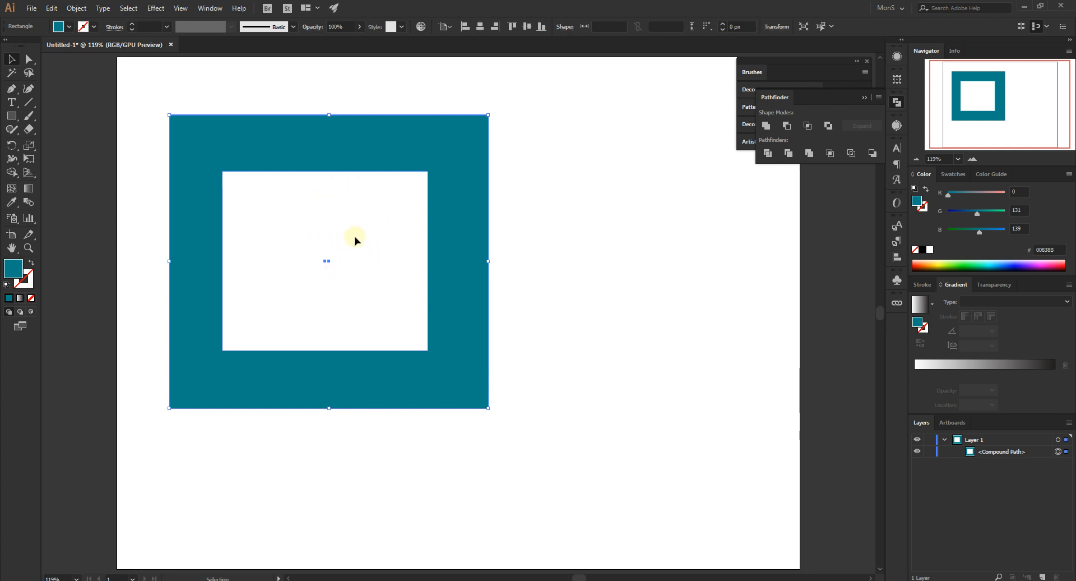
Step: Move the compound path a little right and down on the artboard
left_click_drag(414, 163, 539, 273)
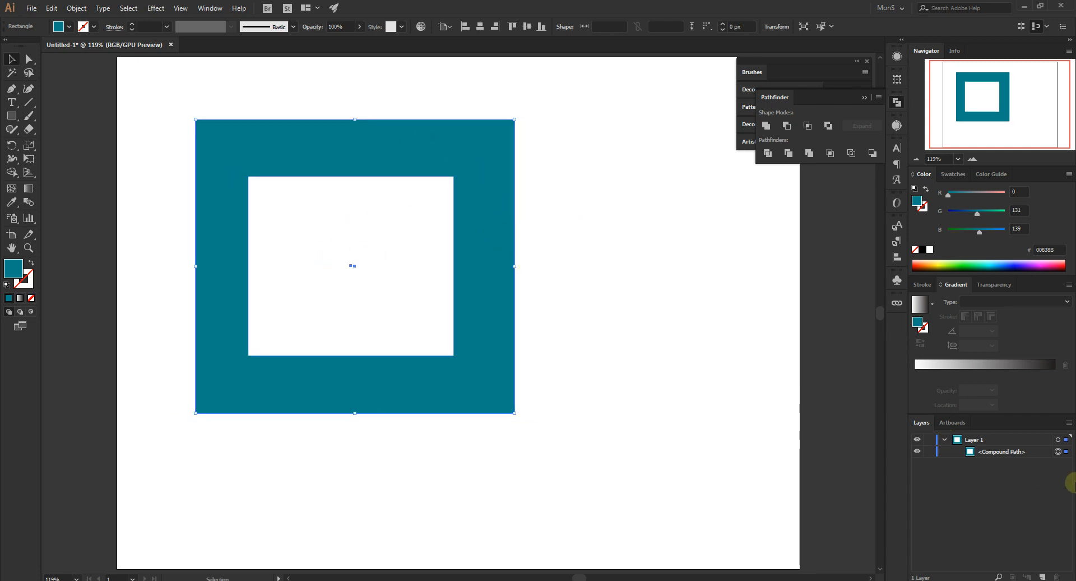
left_click(601, 351)
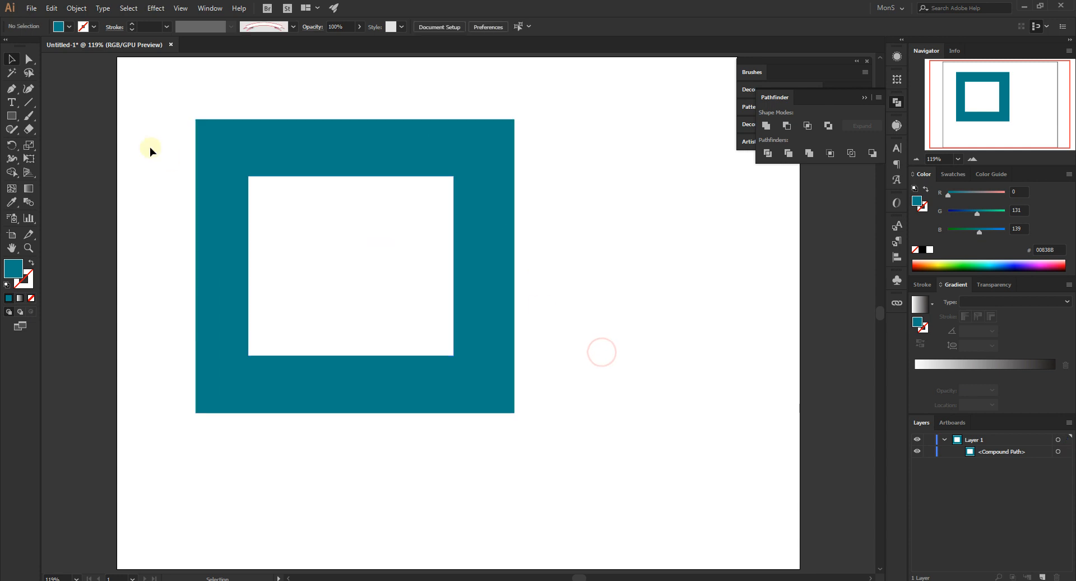
left_click(316, 156)
left_click_drag(281, 148, 300, 161)
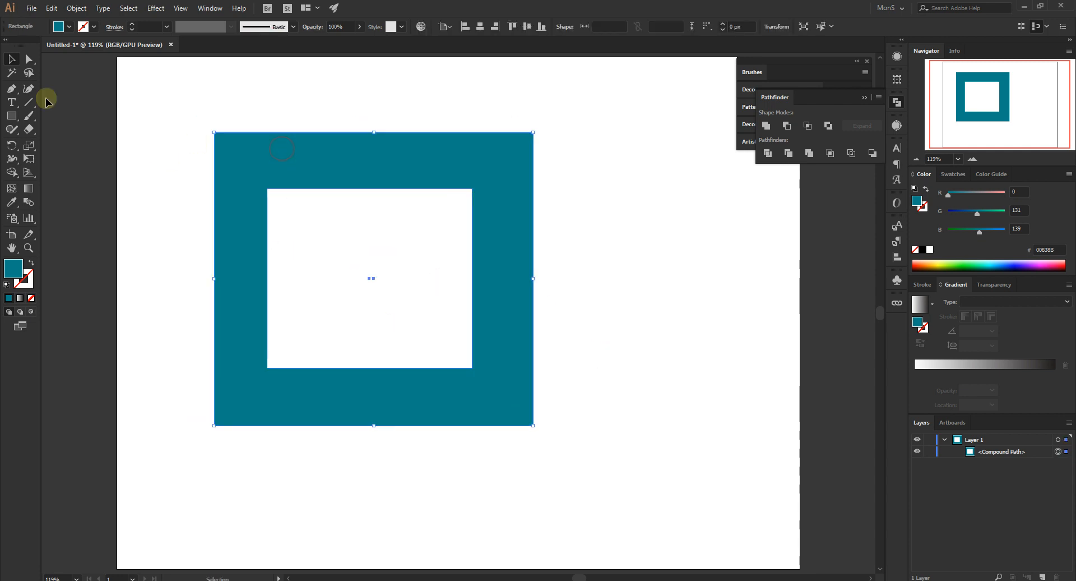
Step: Draw a rectangle about 738 by 608 px over the compound path and place it beneath that path in the stacking order
left_click(11, 115)
left_click_drag(138, 89, 630, 495)
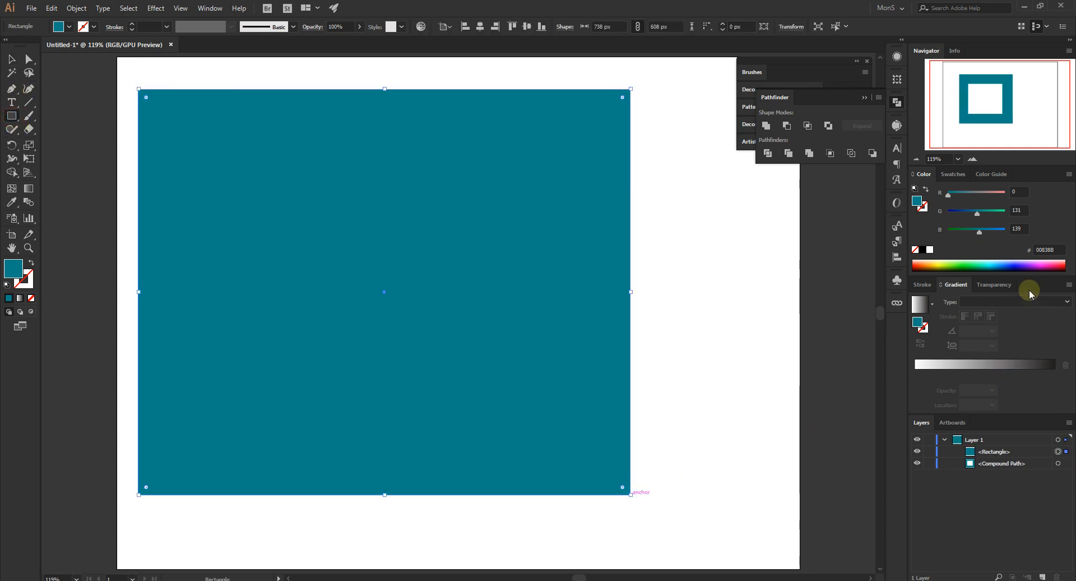
left_click_drag(1039, 468, 1039, 468)
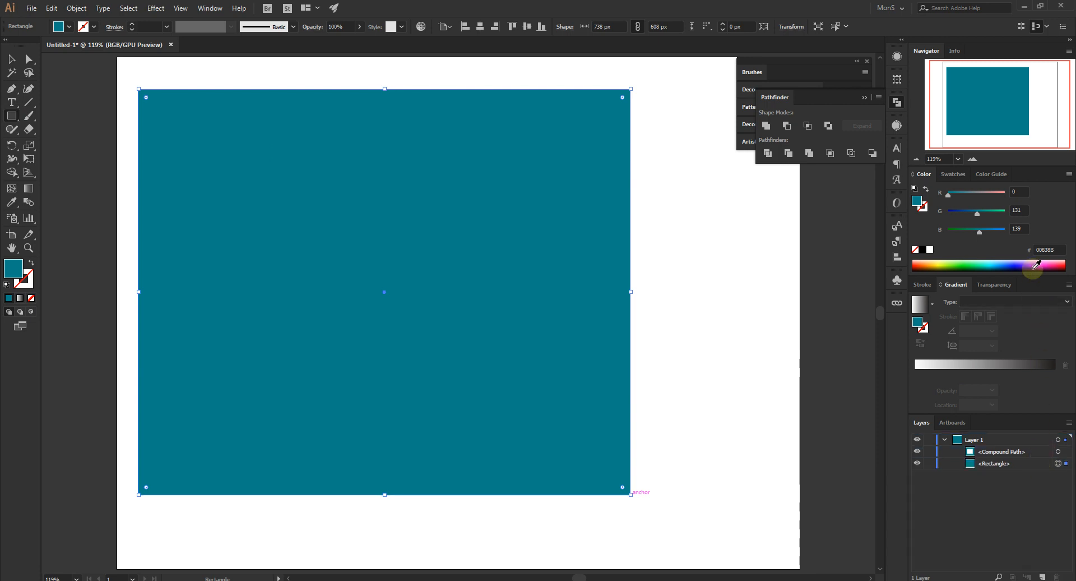
Step: Fill the background rectangle with magenta, then change its fill to light cyan 5CFFF6
left_click(1037, 265)
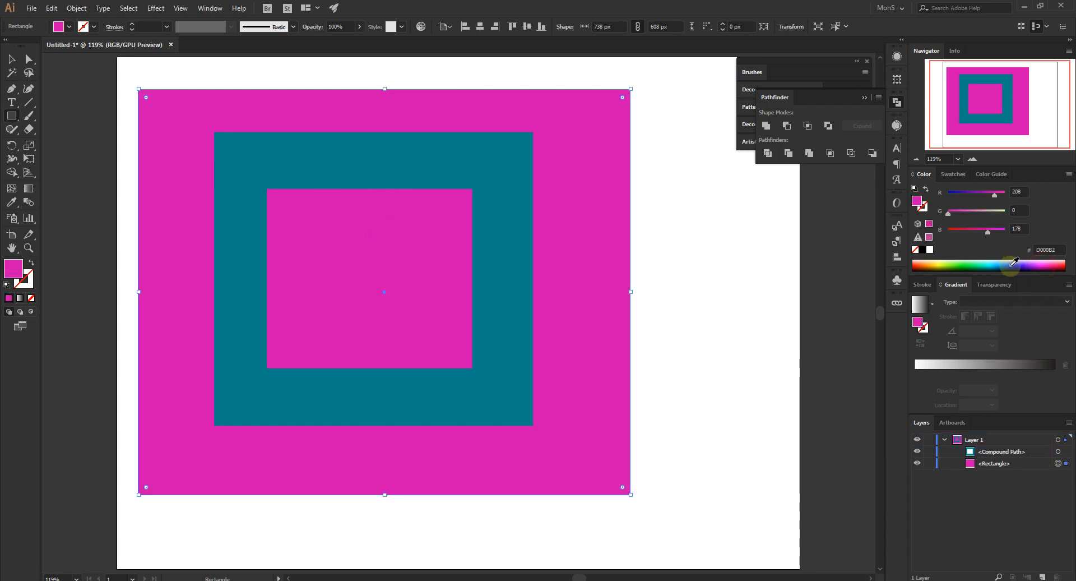
left_click_drag(1003, 261, 991, 258)
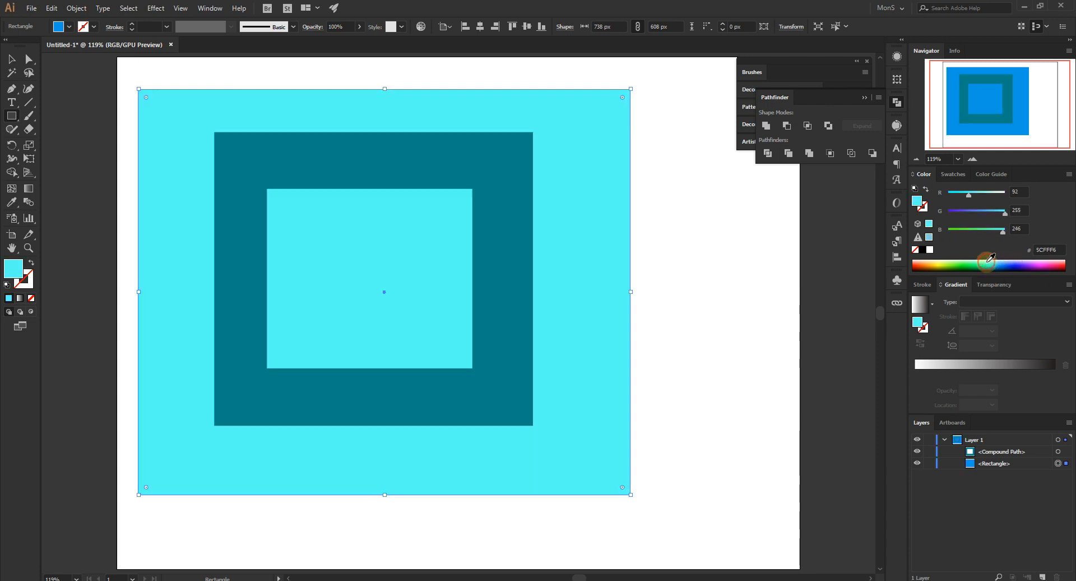
Step: Select the light cyan background rectangle and delete it
left_click(11, 59)
left_click(615, 168)
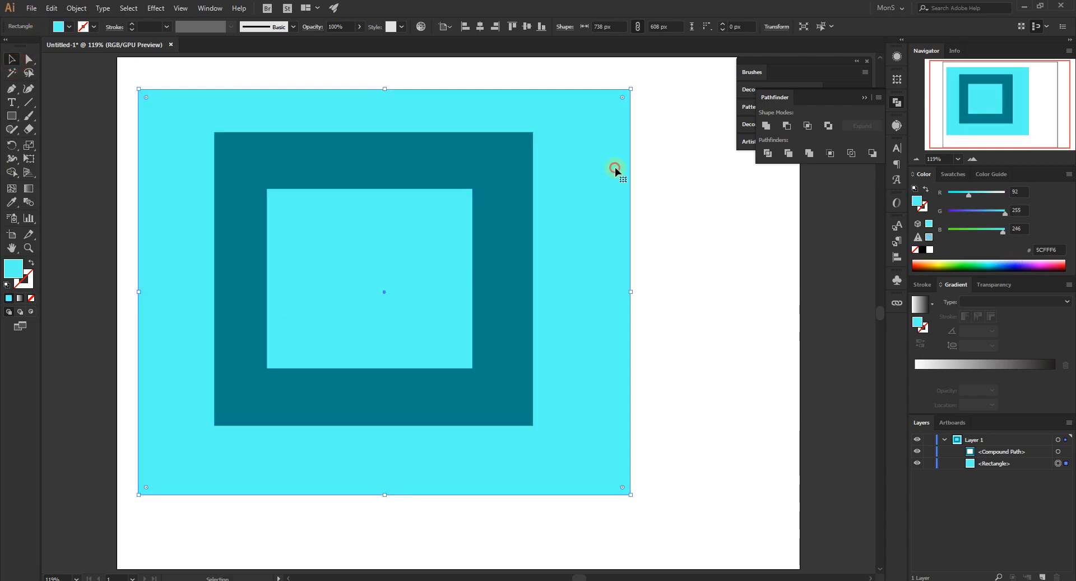
left_click_drag(688, 168, 612, 242)
key("Delete")
Step: Move the compound path around and leave it slightly up and left of where it was
left_click_drag(459, 185, 396, 176)
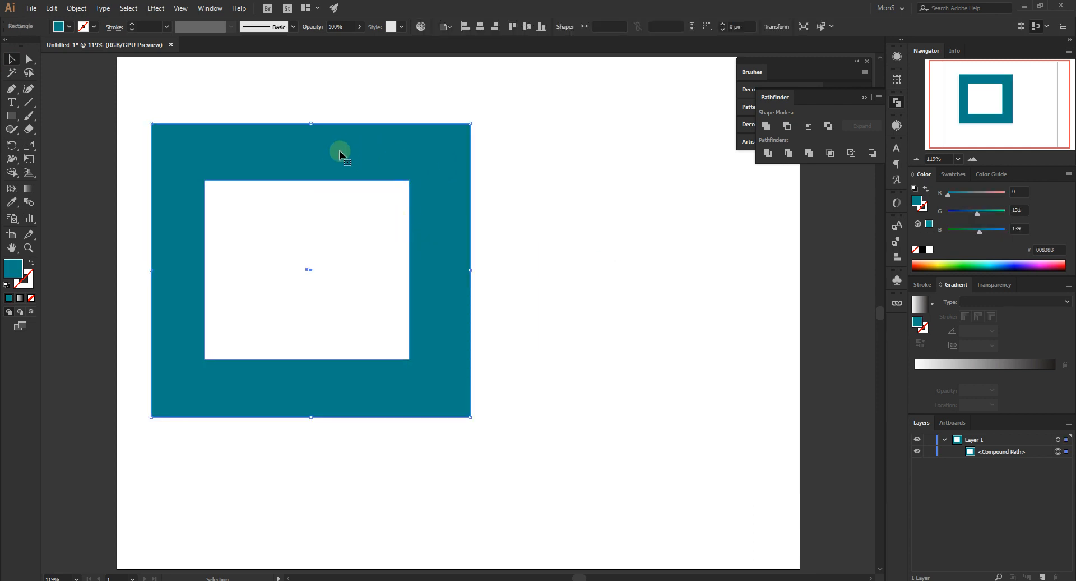
left_click_drag(340, 150, 411, 167)
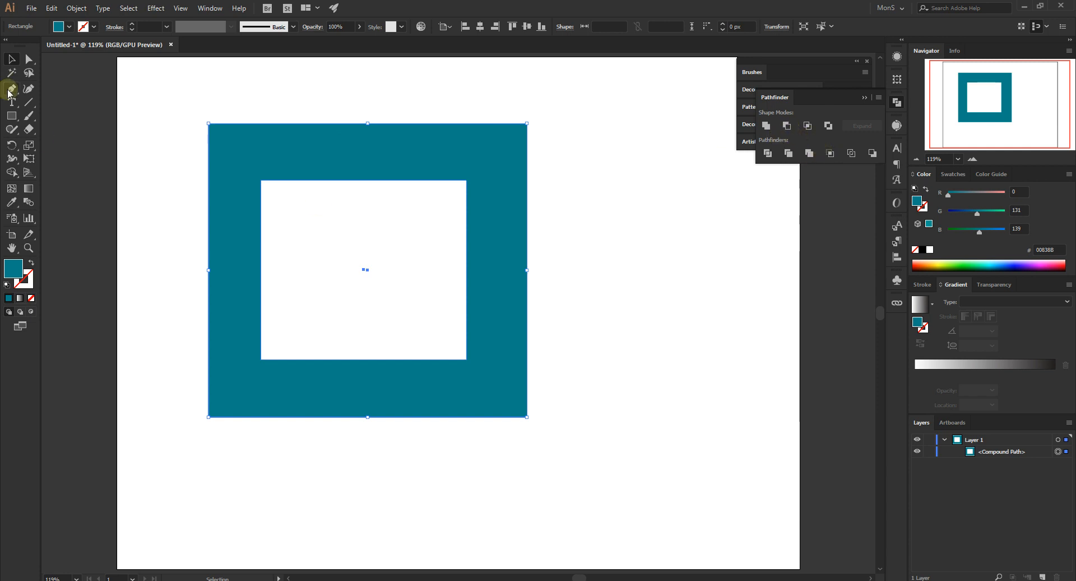
left_click_drag(397, 164, 371, 144)
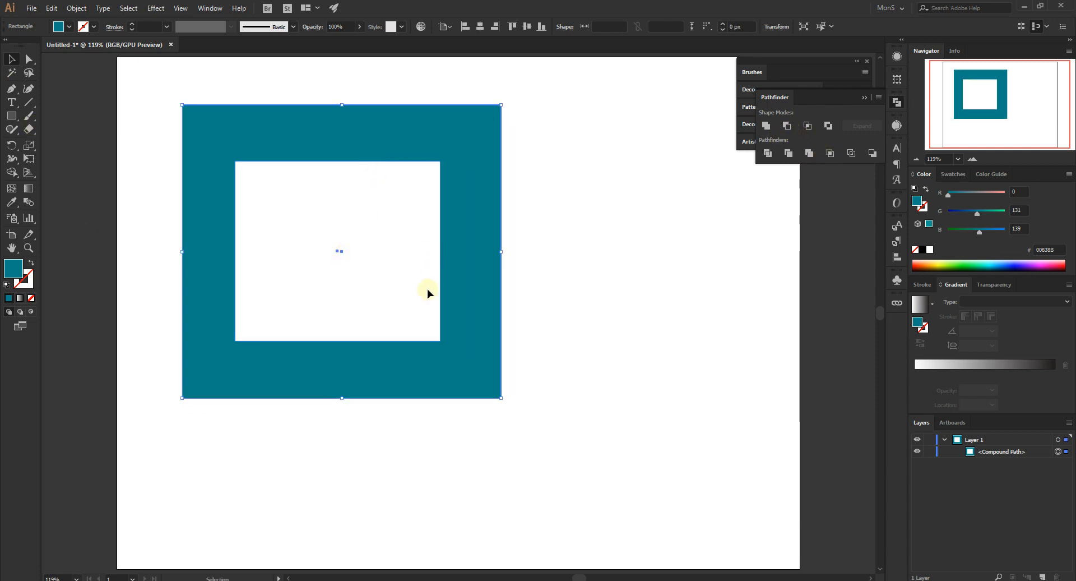
left_click_drag(362, 143, 371, 143)
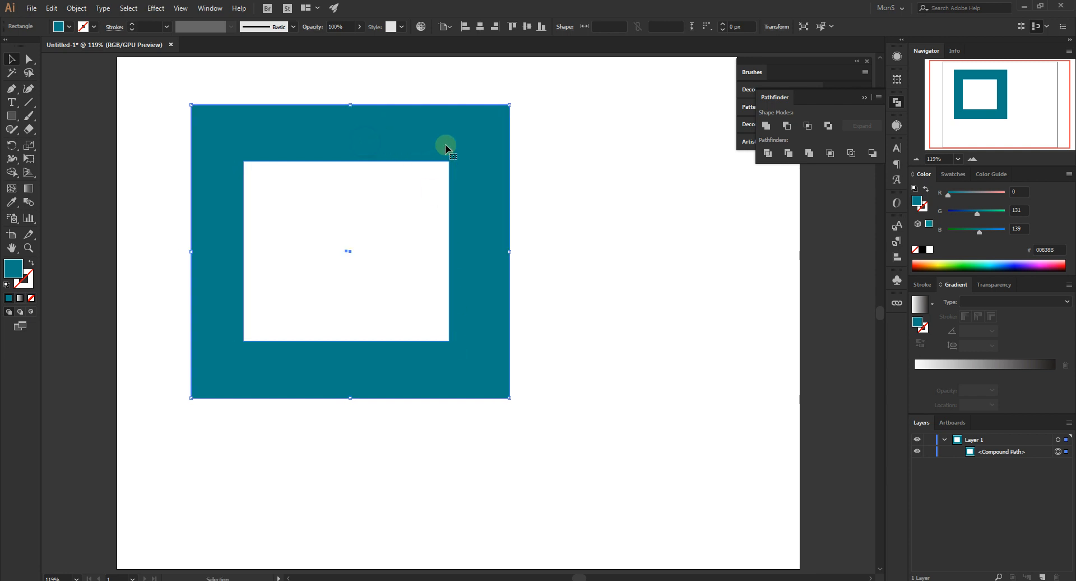
left_click_drag(446, 144, 429, 148)
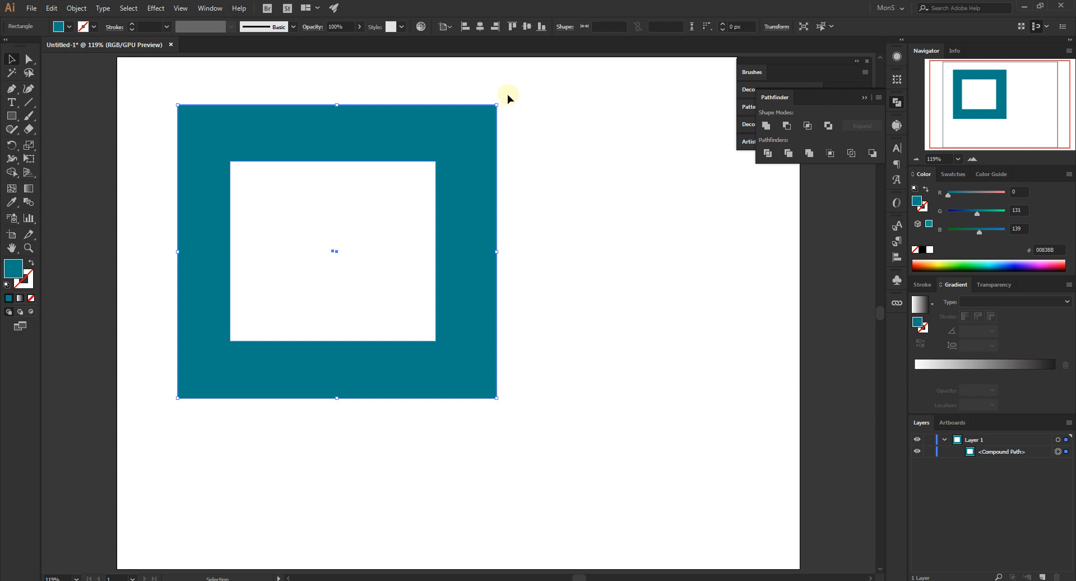
Step: Release the repositioned compound path so both teal rectangles are separate objects
left_click(76, 8)
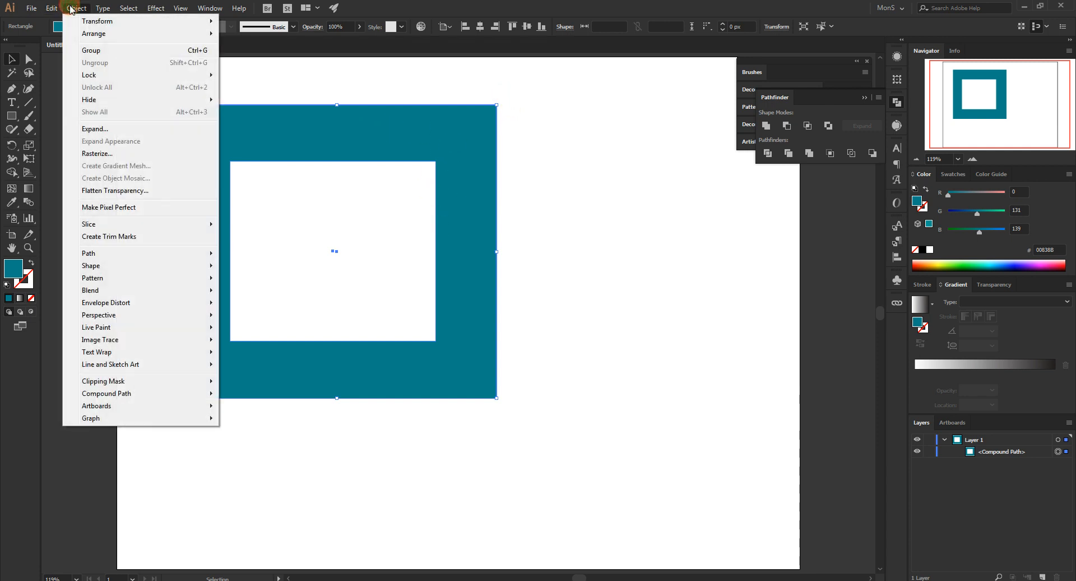
mouse_move(150, 394)
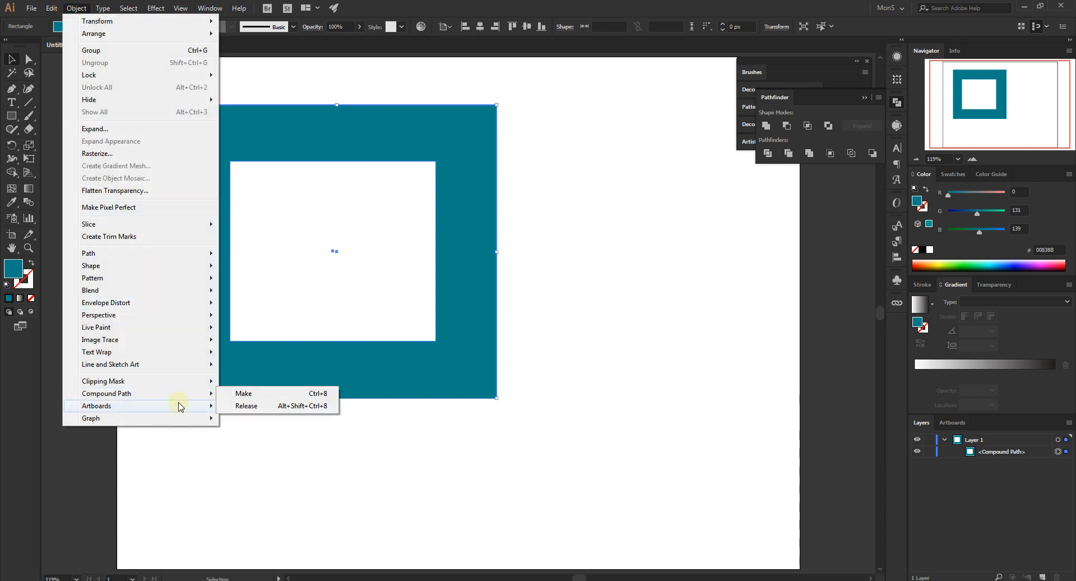
left_click(258, 414)
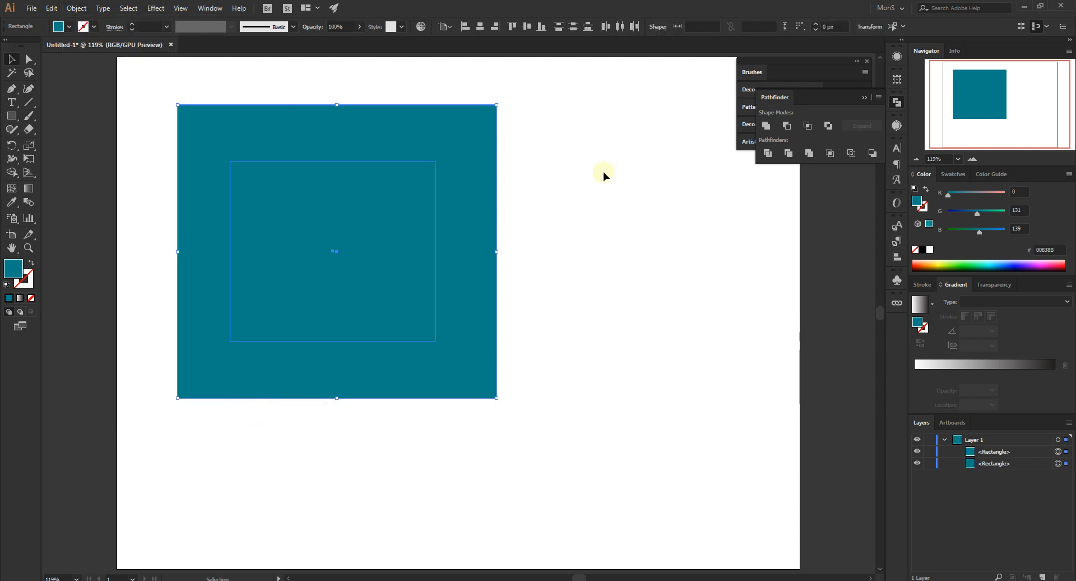
Step: Move the smaller rectangle out to the right of the larger one, then back near its centre
left_click(327, 264)
left_click_drag(372, 274, 656, 324)
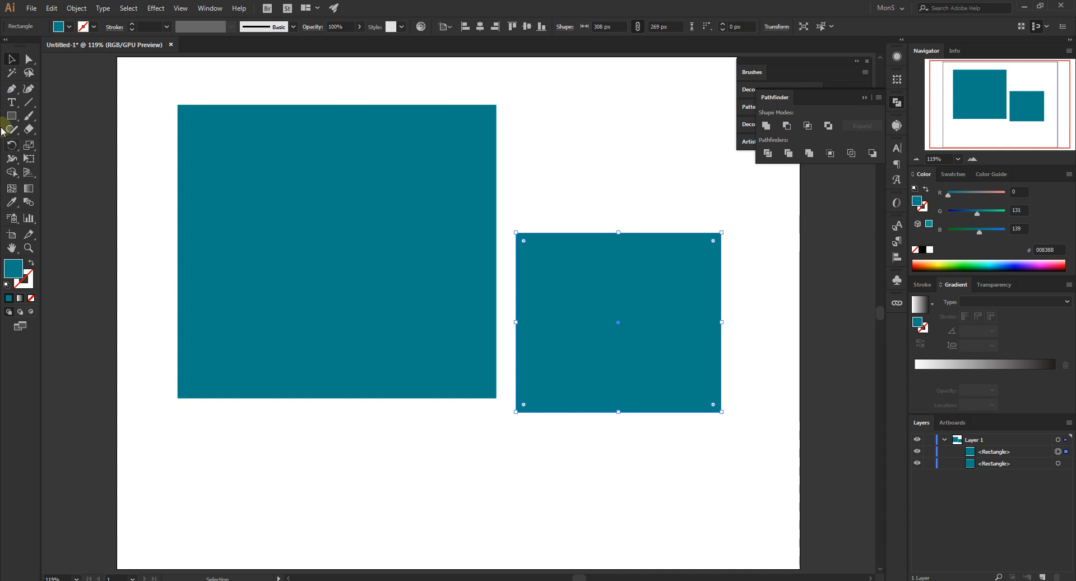
left_click_drag(610, 349, 320, 286)
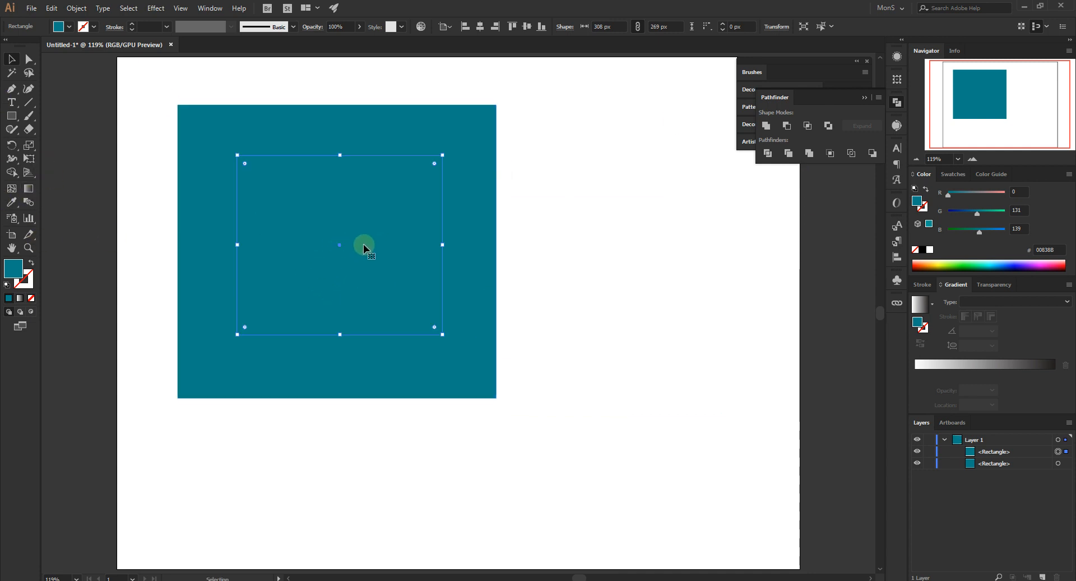
left_click_drag(363, 244, 360, 242)
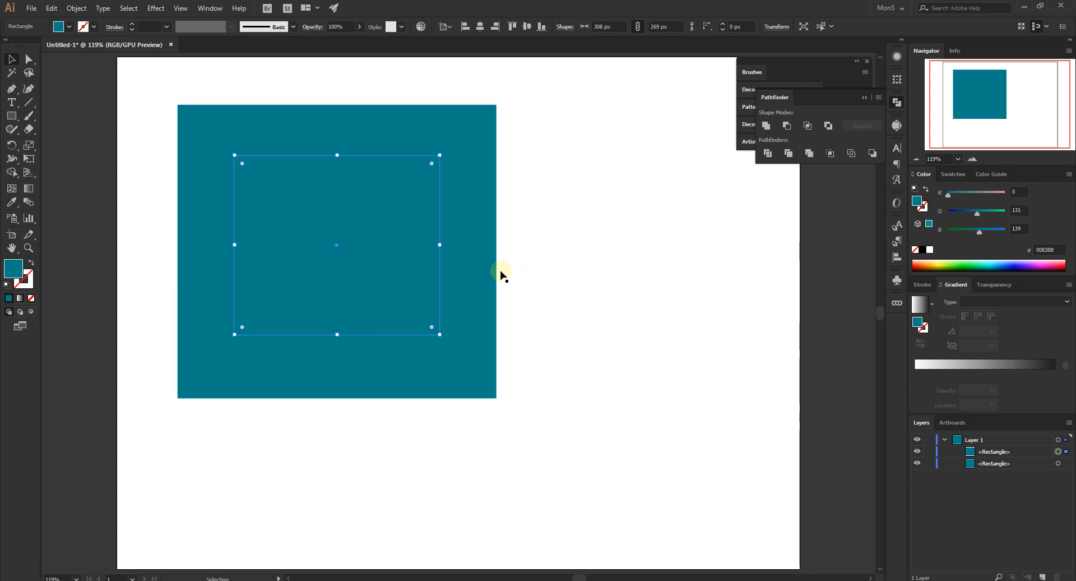
Step: Close the Pathfinder panel and move the smaller rectangle down and right, clear of the larger one
left_click(76, 8)
left_click(77, 8)
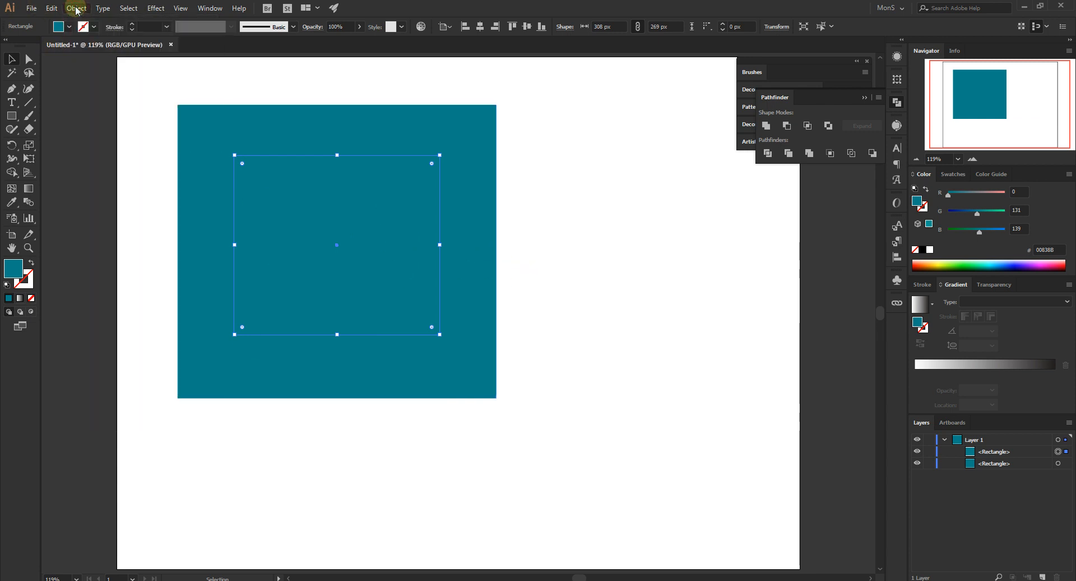
left_click(897, 102)
left_click_drag(367, 216, 690, 320)
Step: Scale the upper-left rectangle down to about 221 by 198 px and shift it slightly left and down
left_click(439, 287)
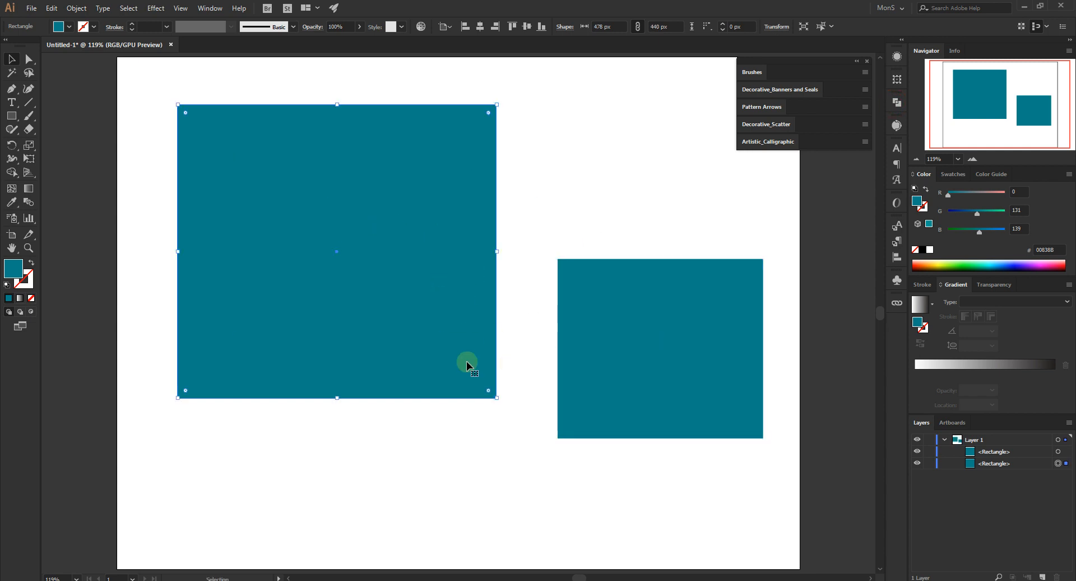
left_click_drag(495, 397, 308, 251)
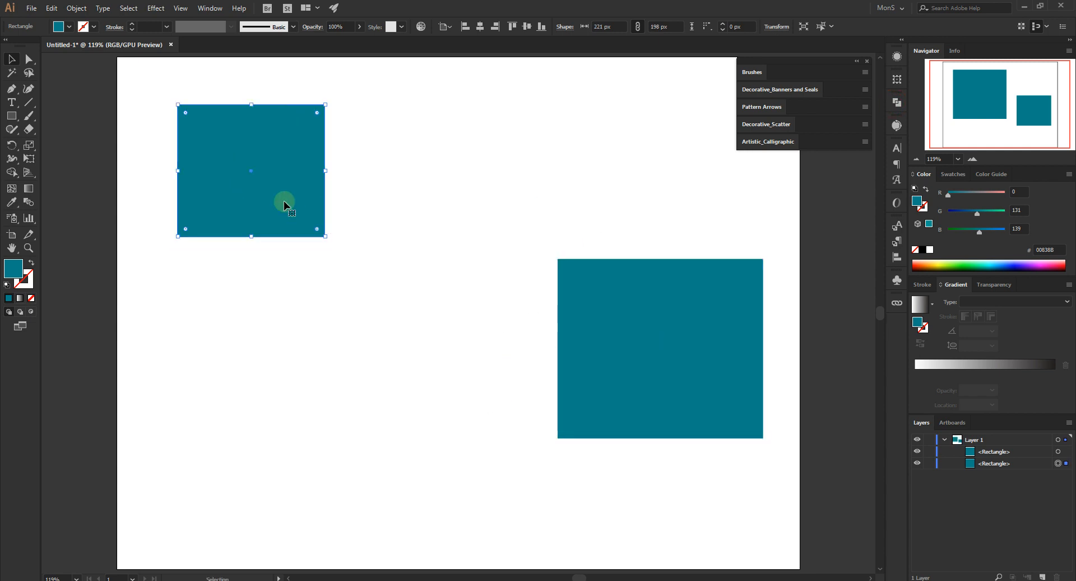
Step: Move the other rectangle up beside the first with top edges aligned, and resize it to the same 198 px height
left_click_drag(722, 391, 495, 252)
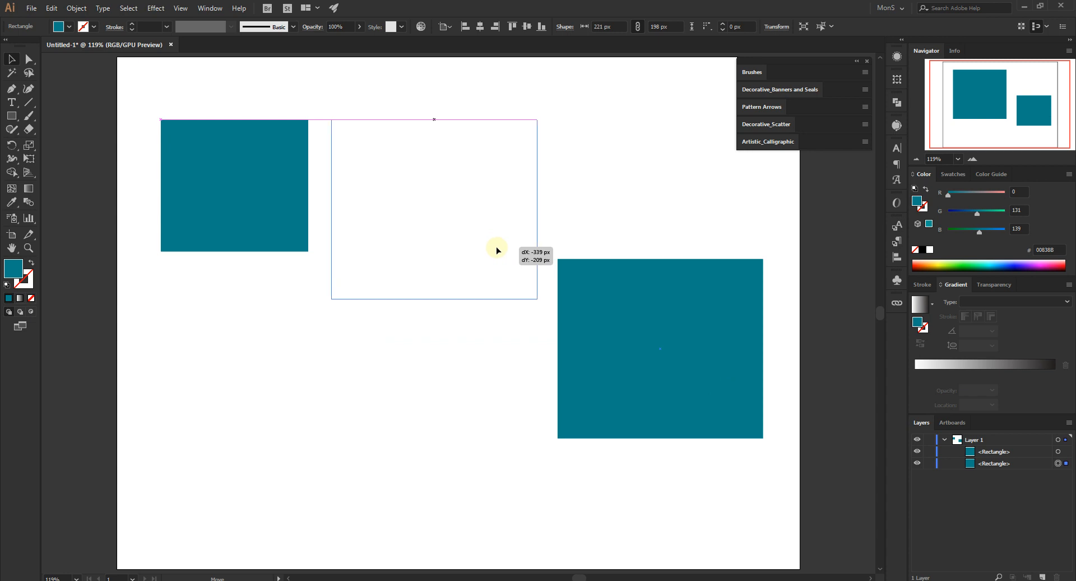
left_click_drag(537, 298, 495, 252)
Step: Select both rectangles and fill them with the linear white-to-black gradient
left_click_drag(237, 92, 524, 302)
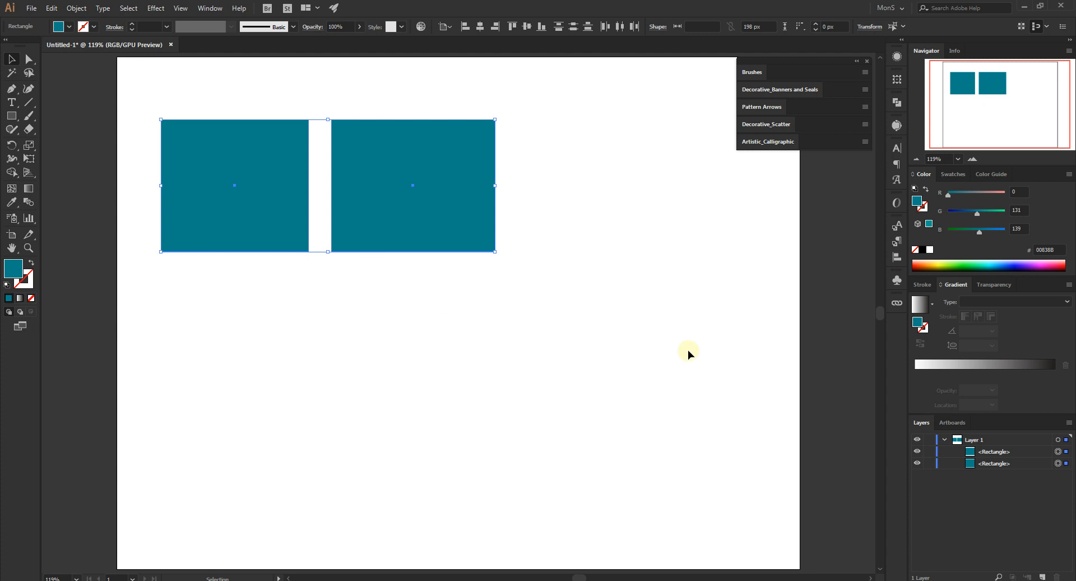
left_click(919, 304)
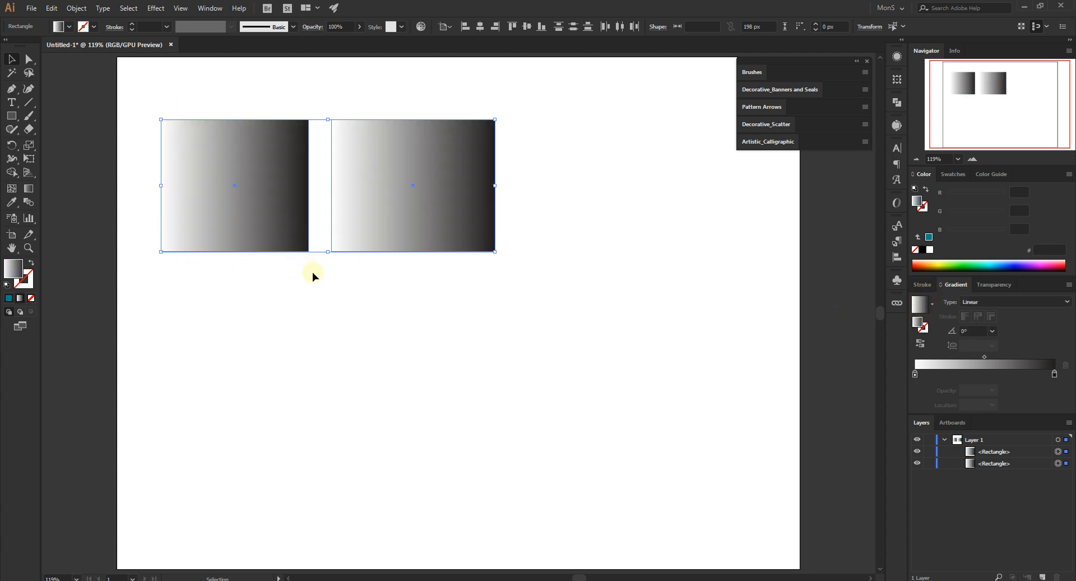
Step: Undo the gradient fill on both rectangles and group the two teal rectangles
key("ctrl+z")
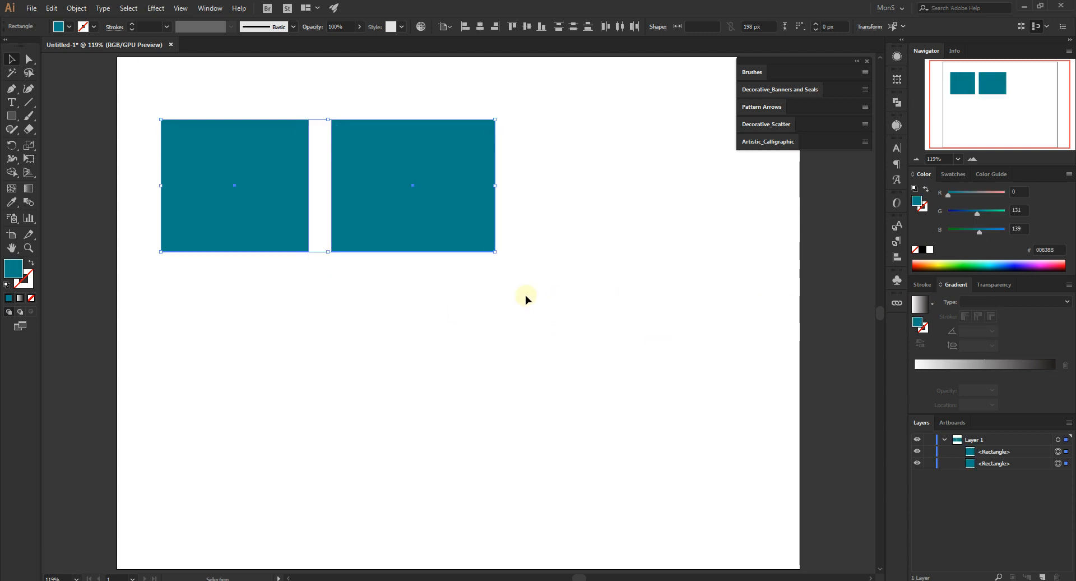
left_click(385, 316)
left_click_drag(453, 352, 245, 220)
key("ctrl+g")
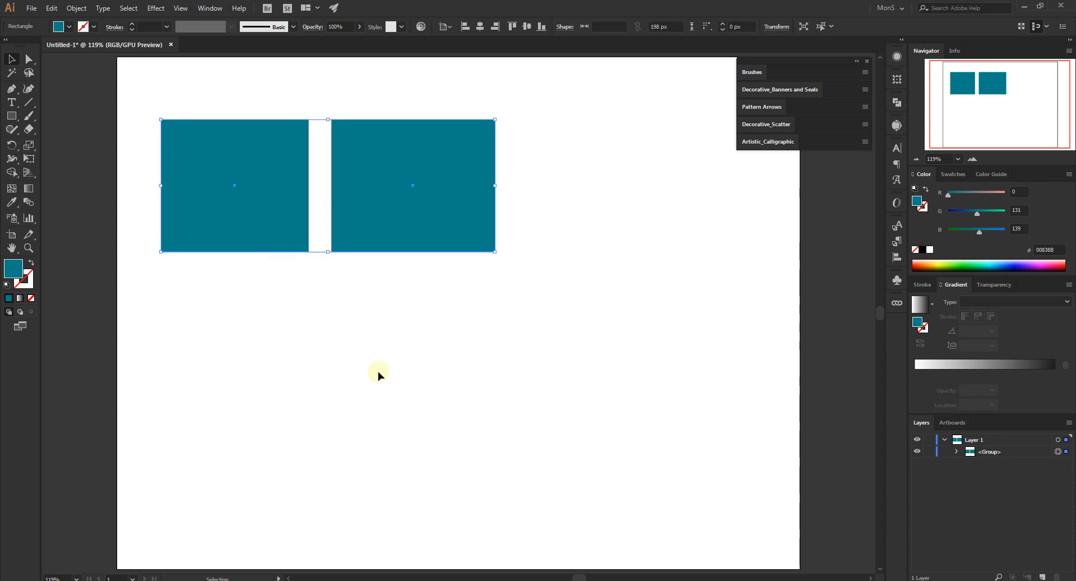
Step: Fill the group with the linear white-to-black gradient and stretch it across both rectangles with the Gradient tool
left_click(919, 304)
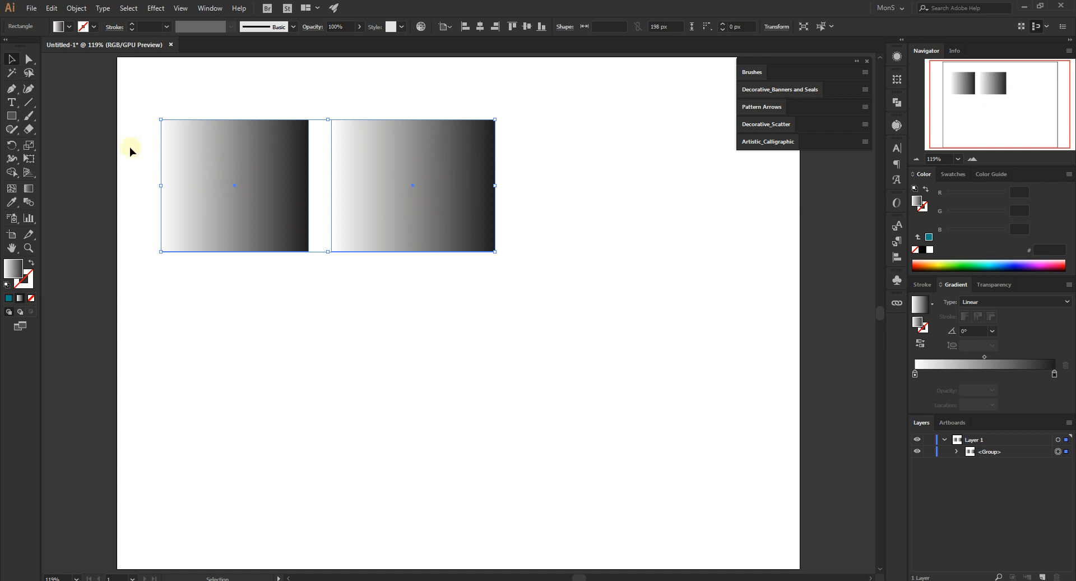
left_click(27, 189)
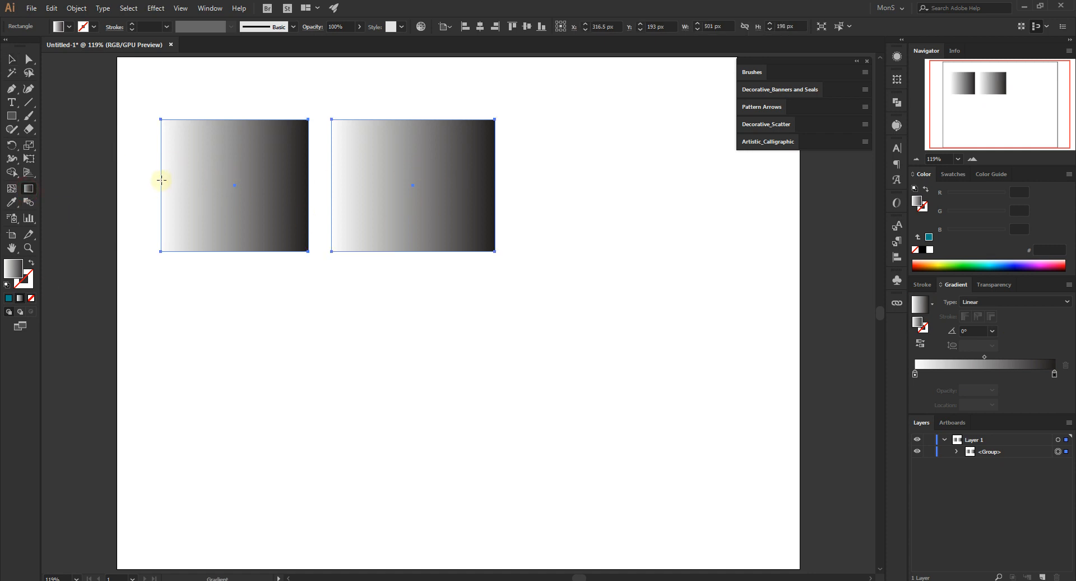
left_click_drag(161, 180, 493, 180)
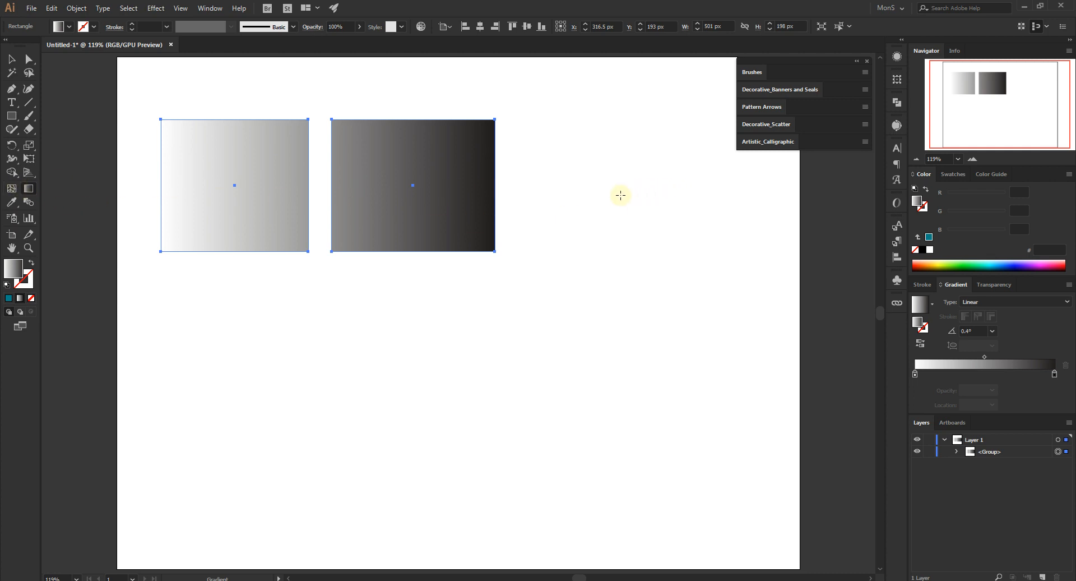
Step: Expand the group in the layer list to inspect its two rectangles, and undo the stretched gradient and the gradient fill
left_click(957, 451)
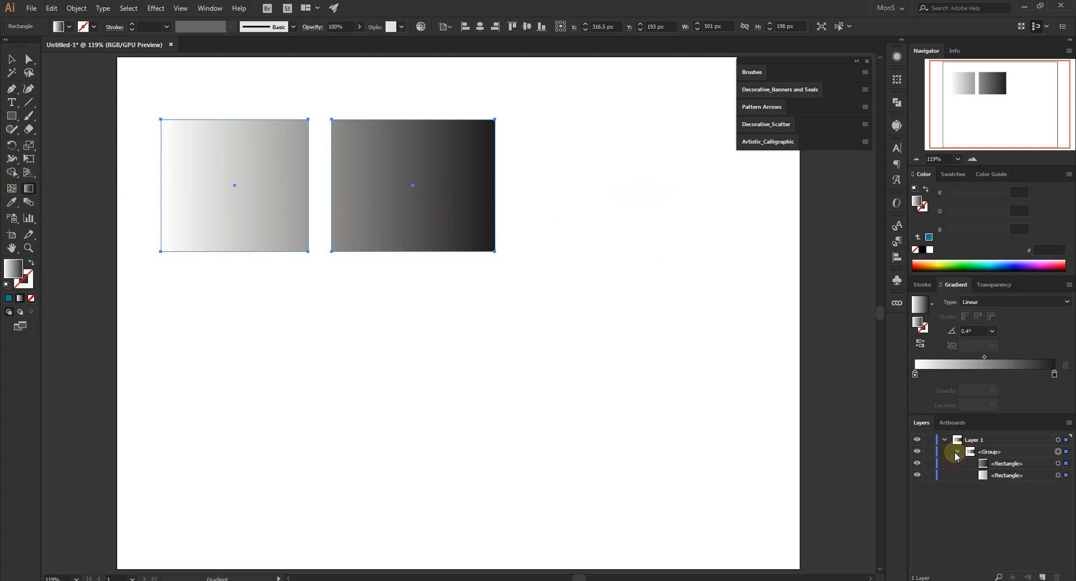
left_click(1010, 463)
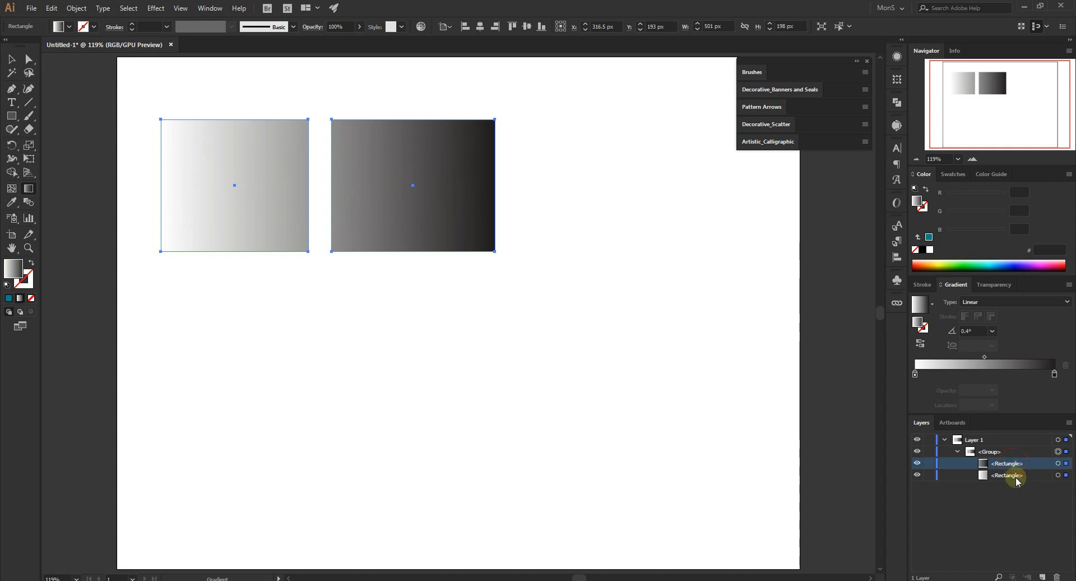
left_click(1015, 476)
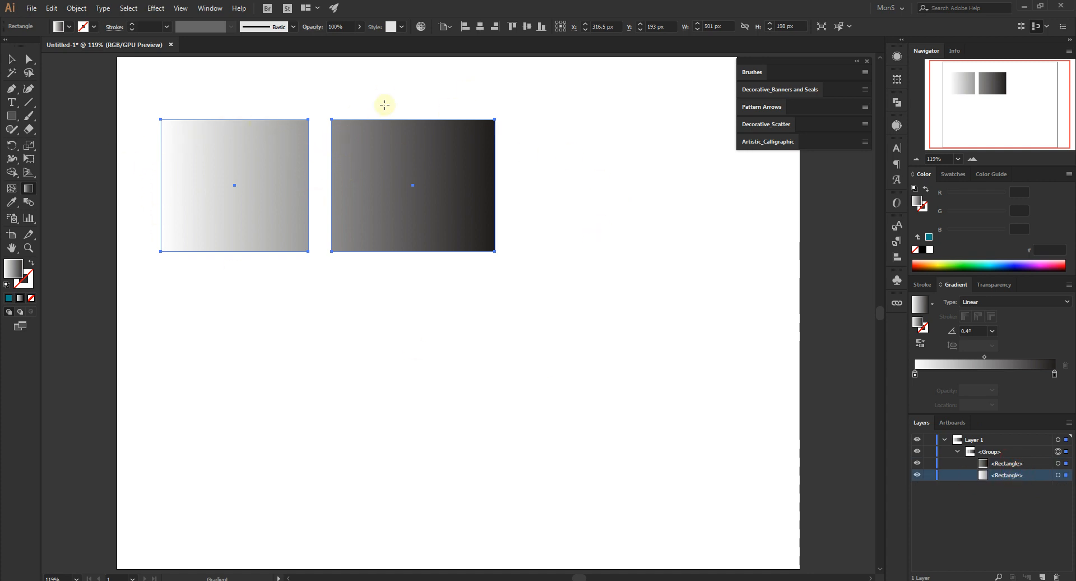
key("ctrl+z")
key("ctrl+z")
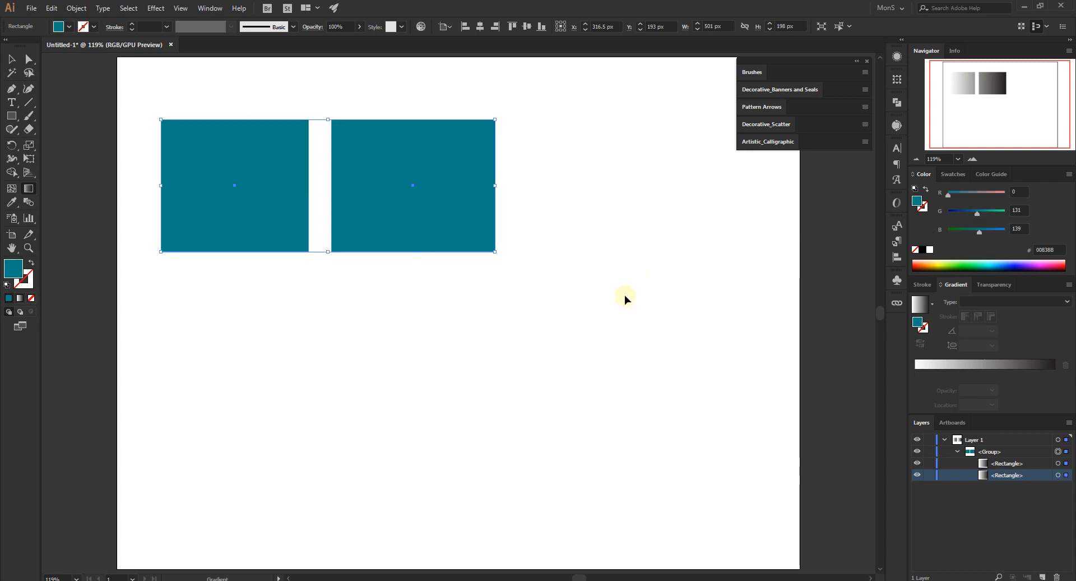
Step: Select the grouped teal rectangles and make them into a compound path
left_click(12, 60)
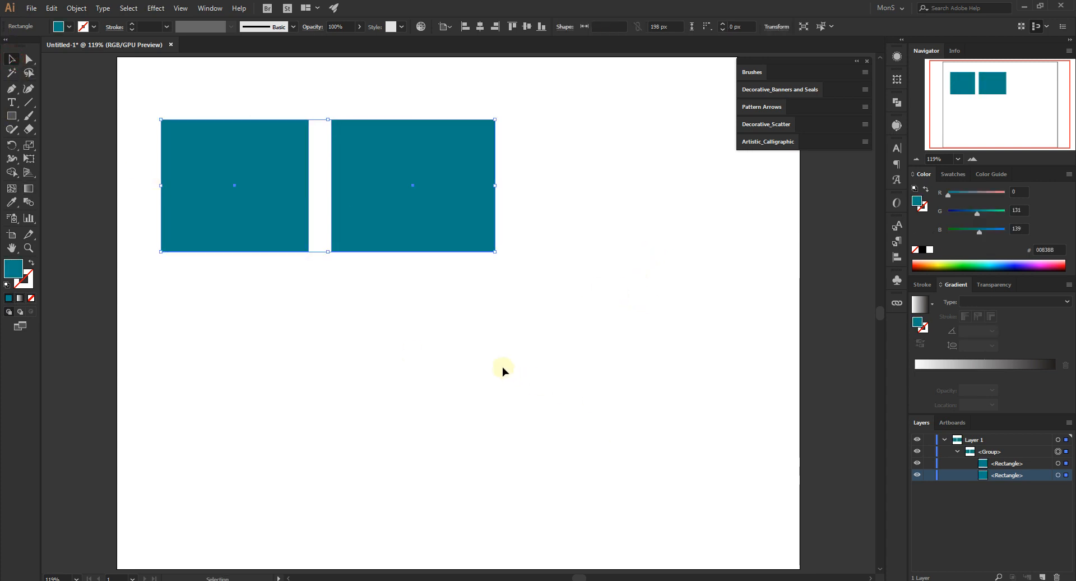
left_click_drag(536, 328, 149, 142)
left_click_drag(147, 92, 565, 364)
left_click(76, 8)
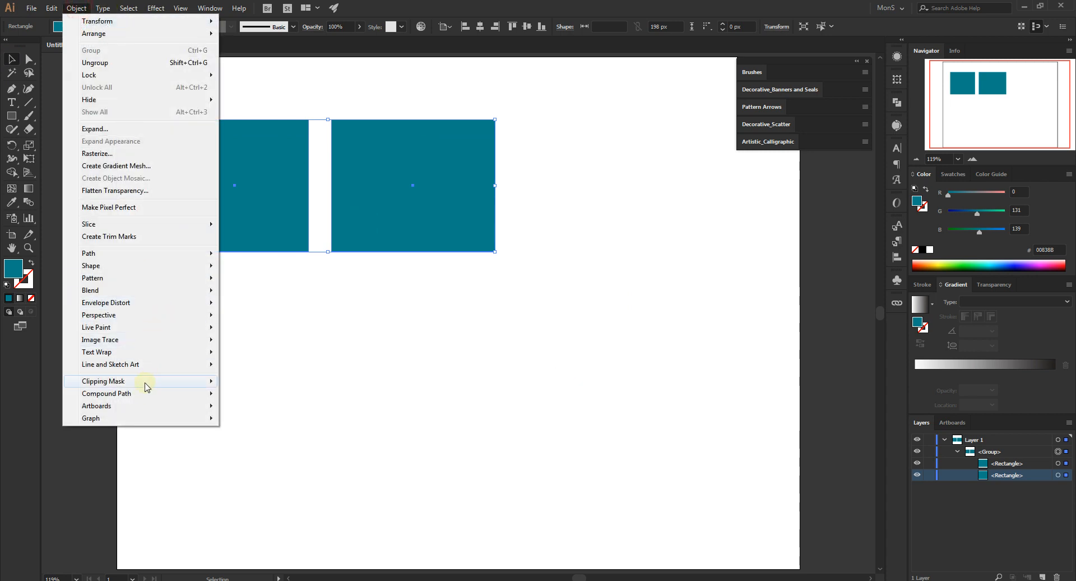
mouse_move(145, 394)
left_click(280, 394)
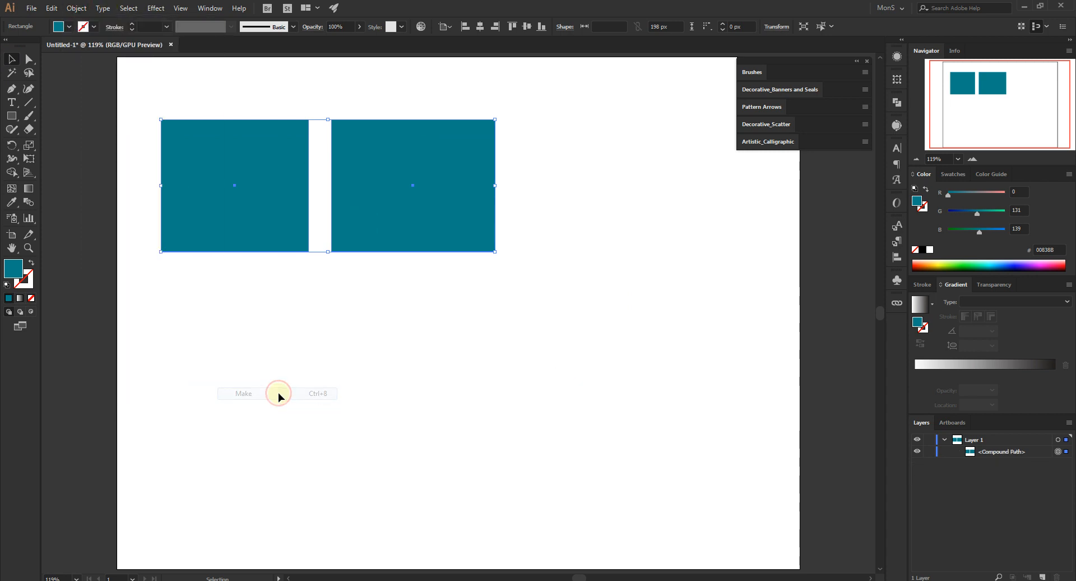
Step: Fill the compound path with the linear white-to-black gradient and move it slightly up and left
left_click(1034, 451)
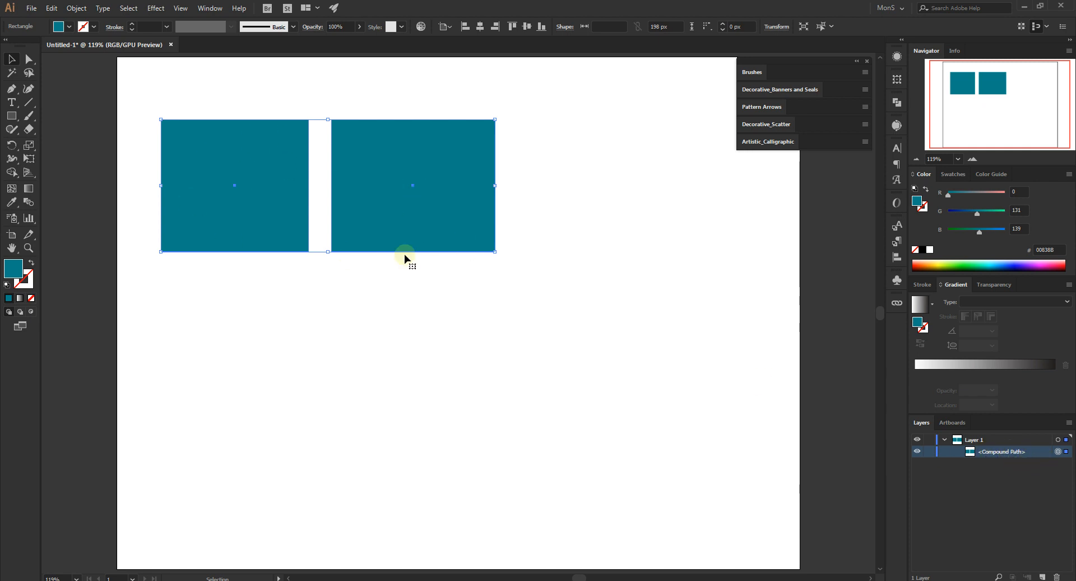
left_click(923, 306)
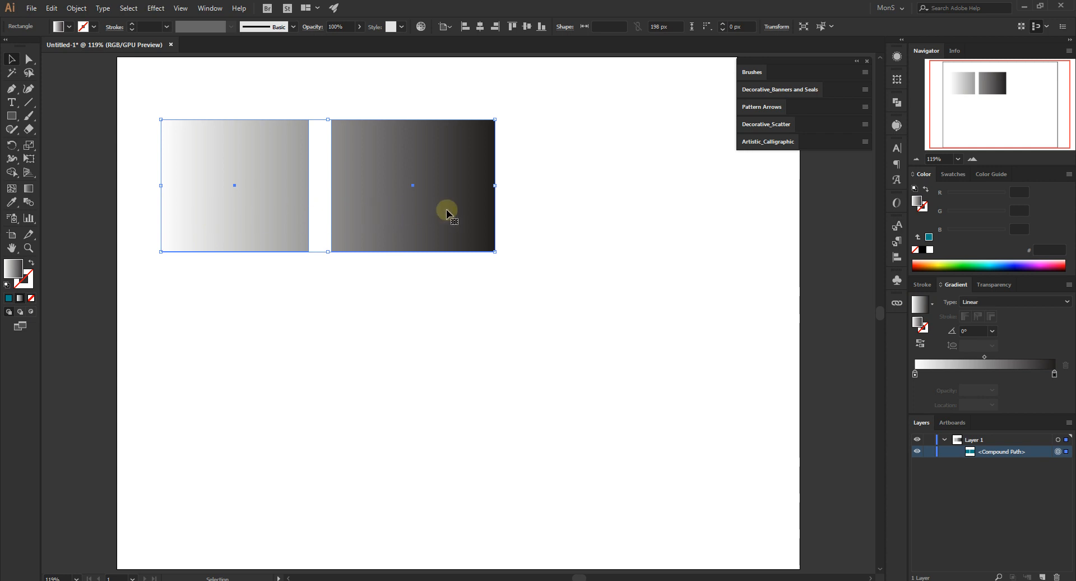
left_click_drag(409, 187, 453, 197)
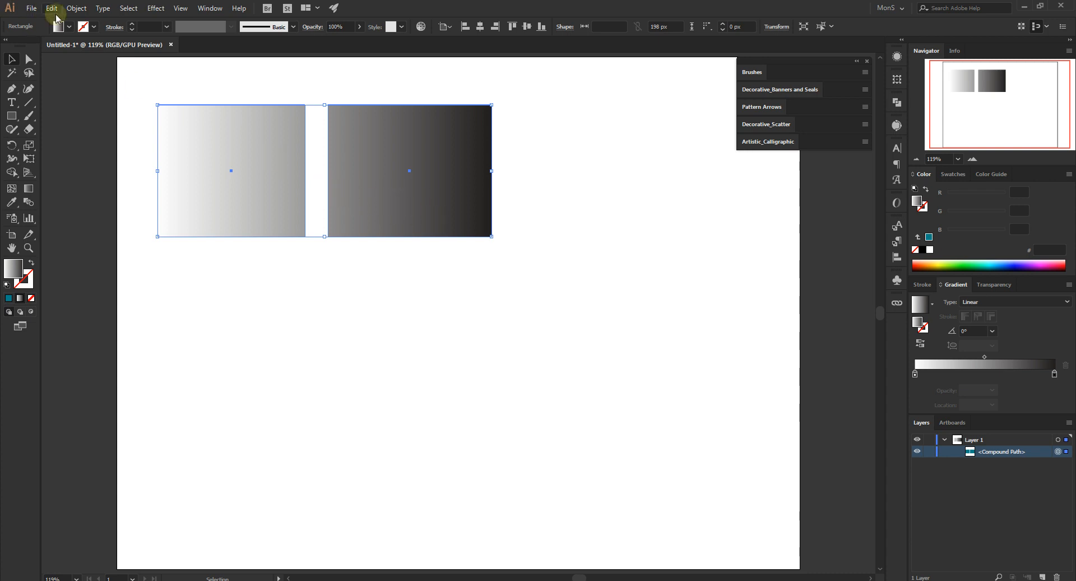
Step: Release the compound path into separate rectangles and deselect them
left_click(77, 8)
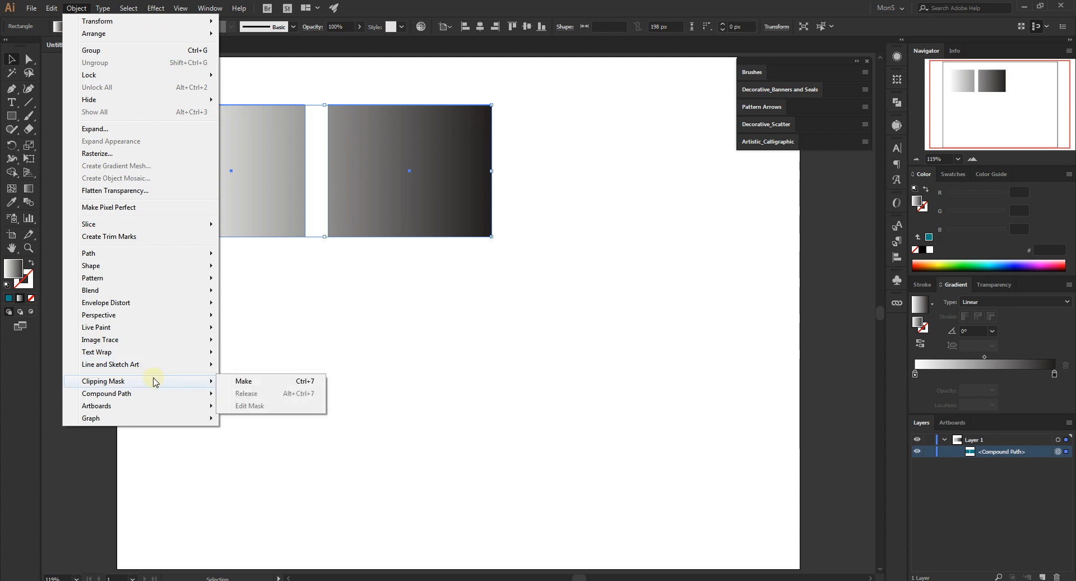
mouse_move(174, 392)
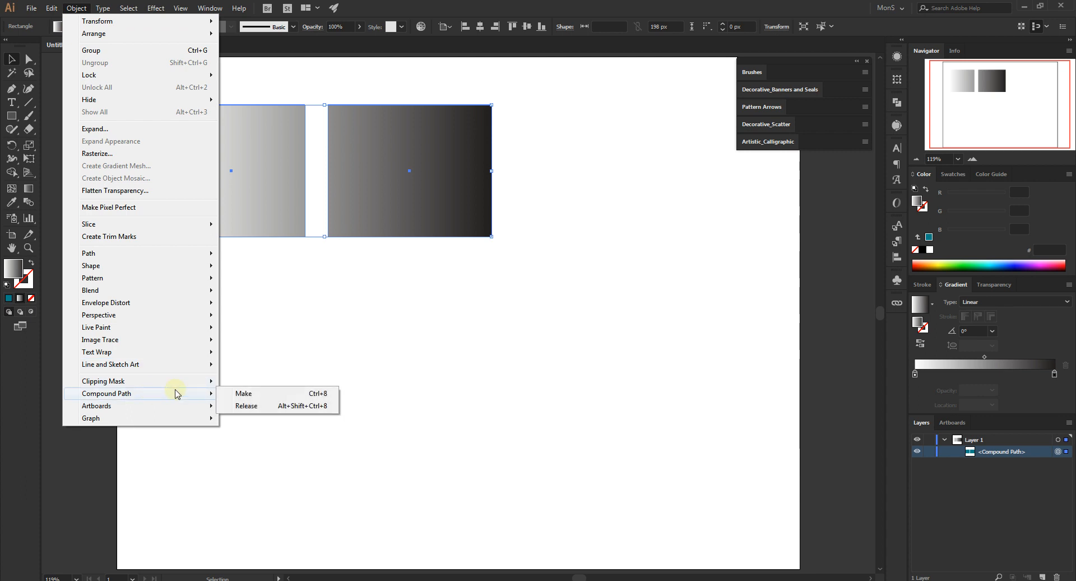
left_click(265, 410)
left_click(499, 324)
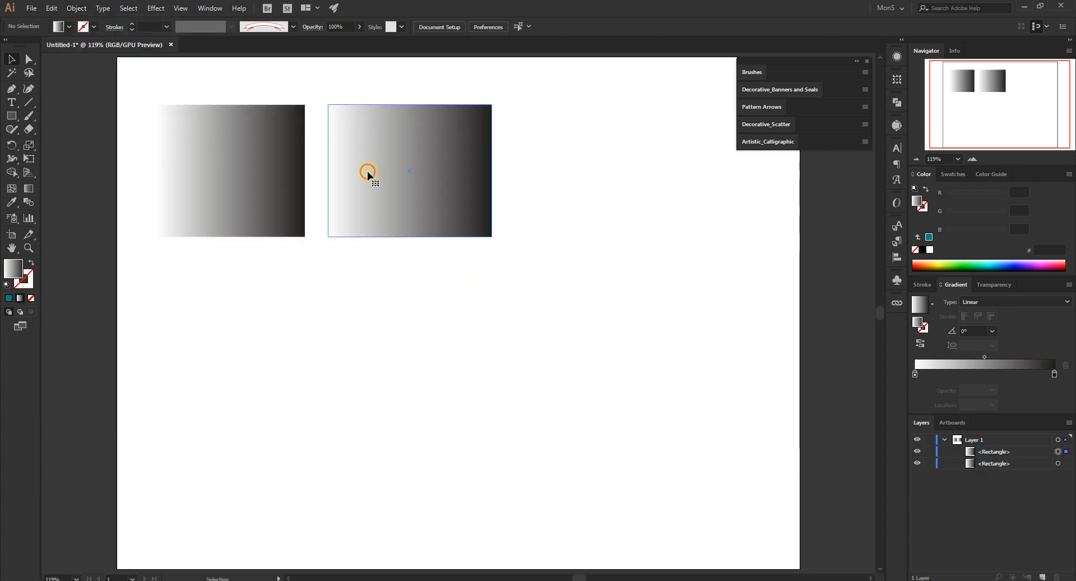
Step: Move the two released rectangles farther apart with their top edges aligned, selecting each in turn to check they are separate
left_click_drag(371, 173, 441, 185)
left_click_drag(227, 201, 243, 220)
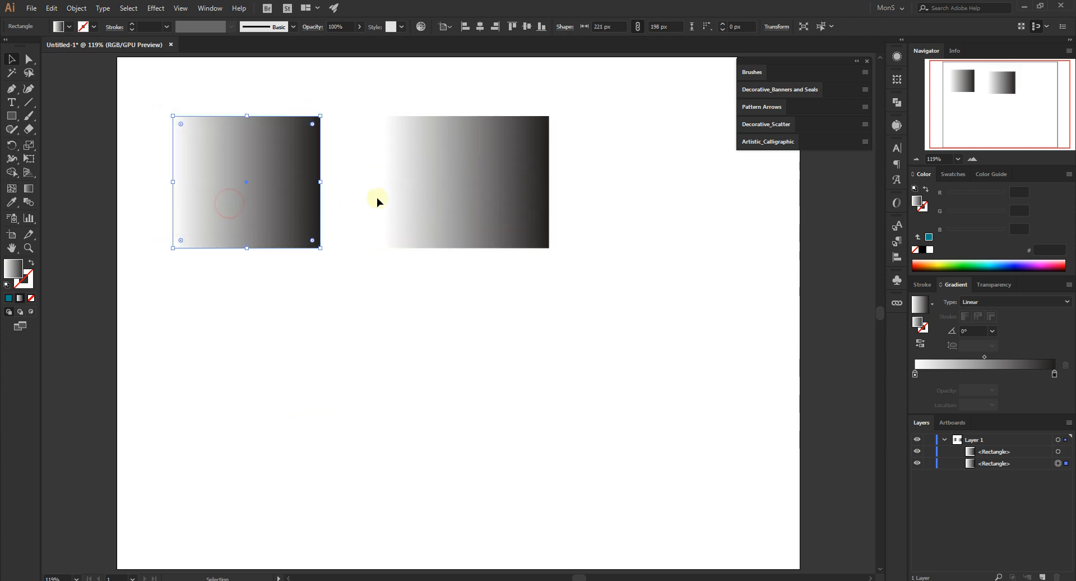
left_click(423, 186)
left_click(240, 173)
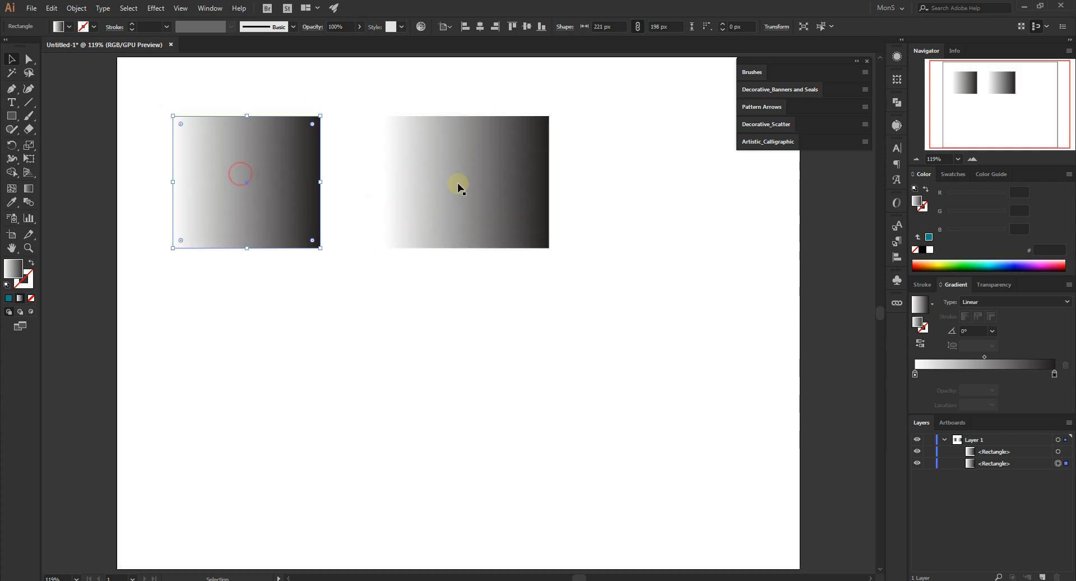
left_click(535, 205)
left_click(247, 181)
left_click(410, 194)
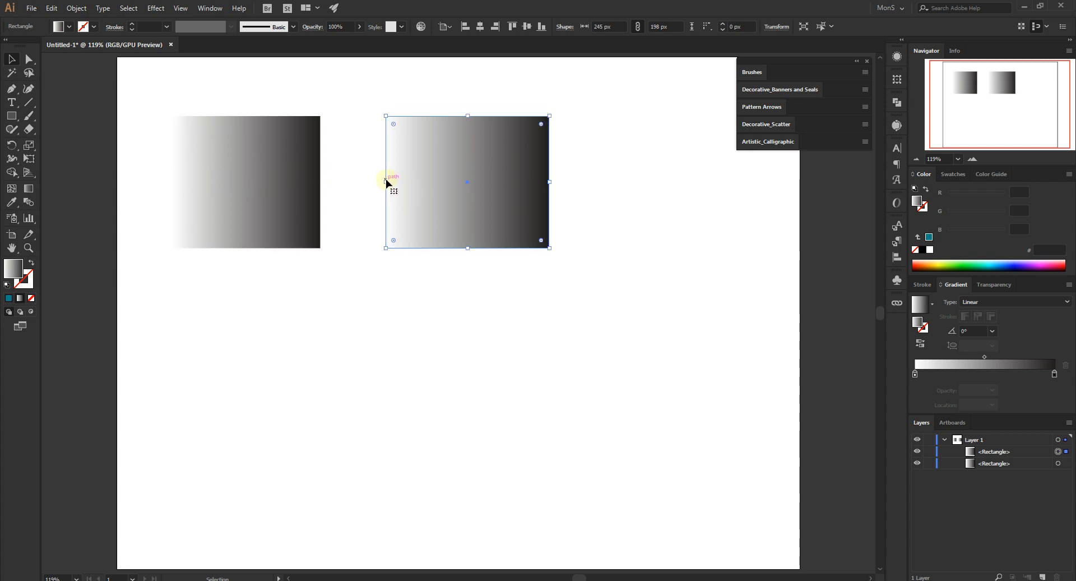
Step: Reposition both gradient rectangles individually, placing them close together with their top edges aligned
left_click_drag(512, 221, 512, 224)
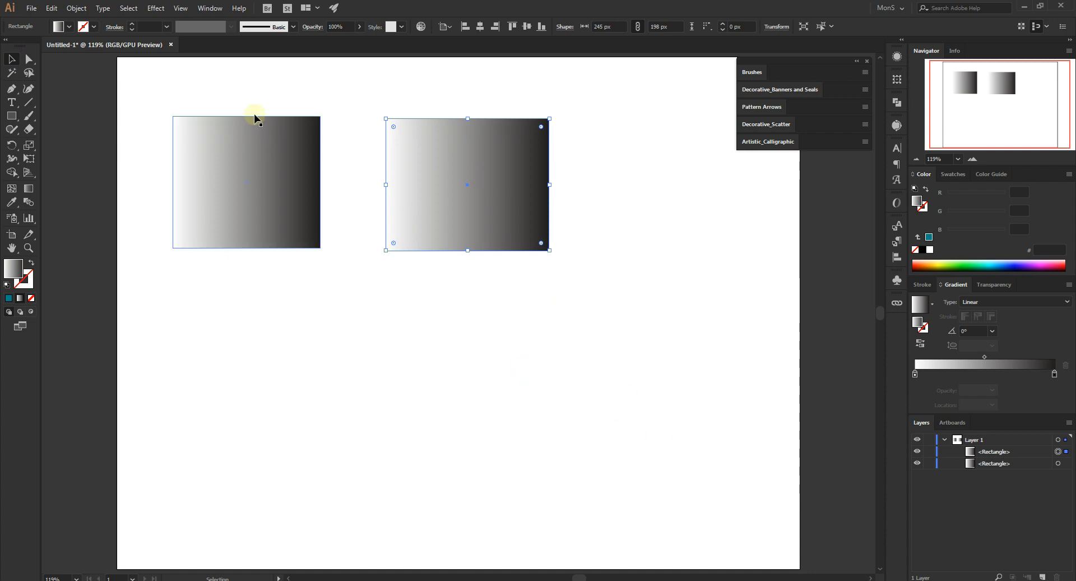
left_click_drag(236, 151, 269, 176)
left_click(444, 241)
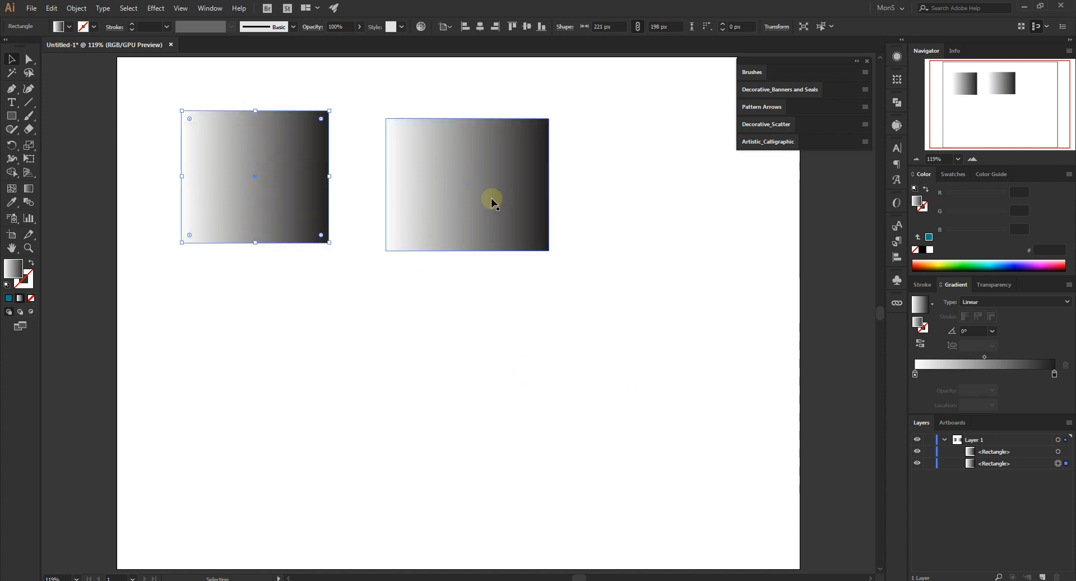
left_click_drag(492, 201, 446, 190)
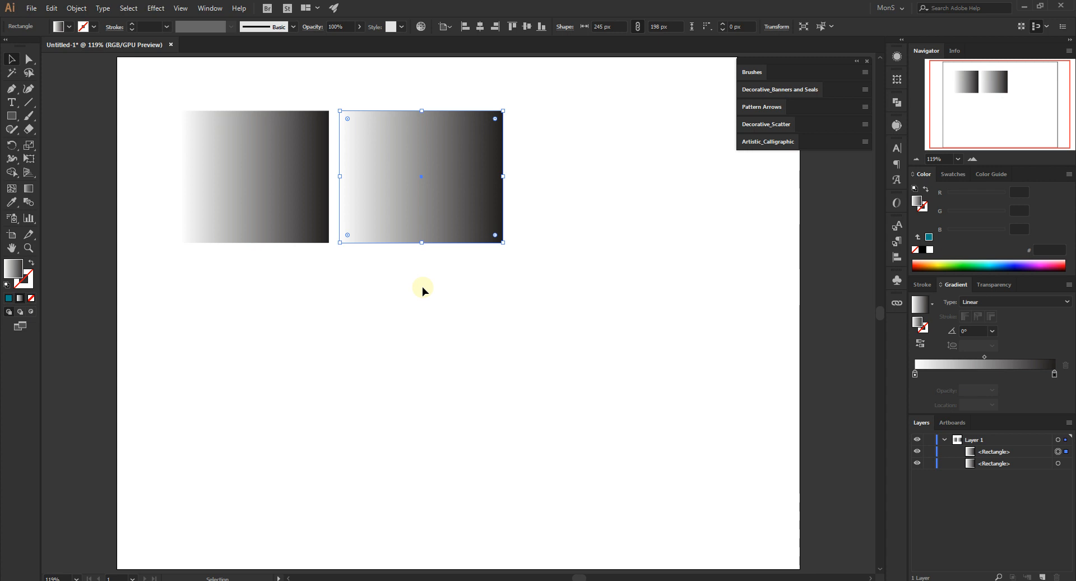
Step: Select both gradient rectangles and delete them, leaving the artboard empty
left_click_drag(365, 288, 299, 216)
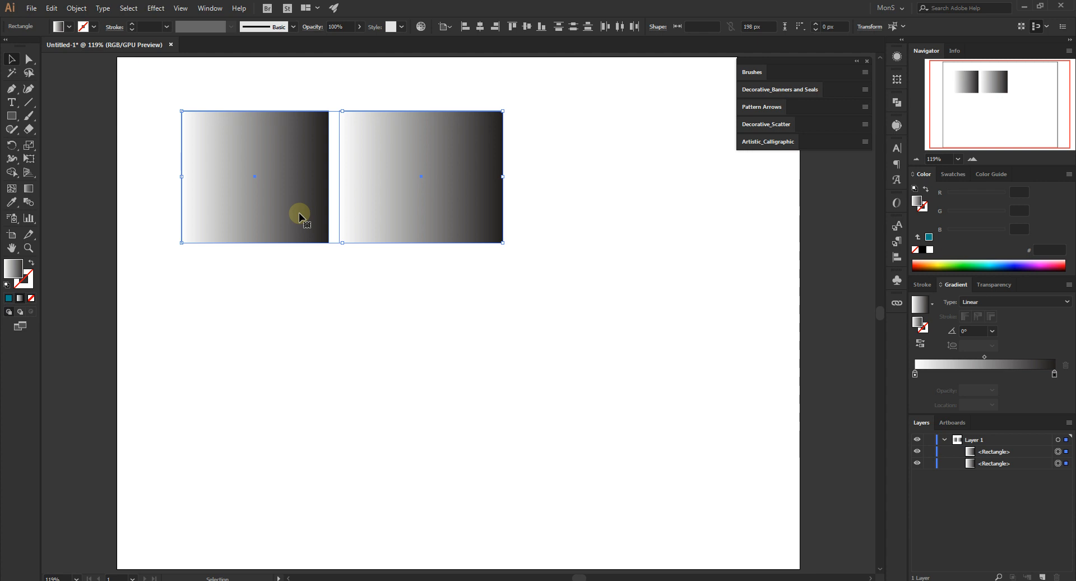
key("Delete")
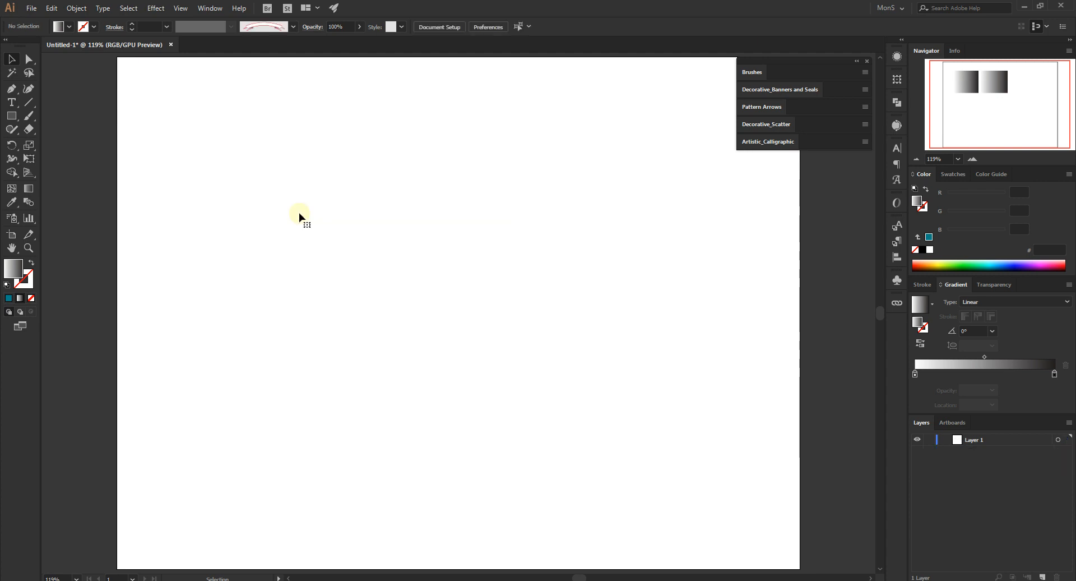
Step: Expand the Brushes panel and look through the Artistic_Calligraphic brush library before collapsing the library again
left_click(752, 72)
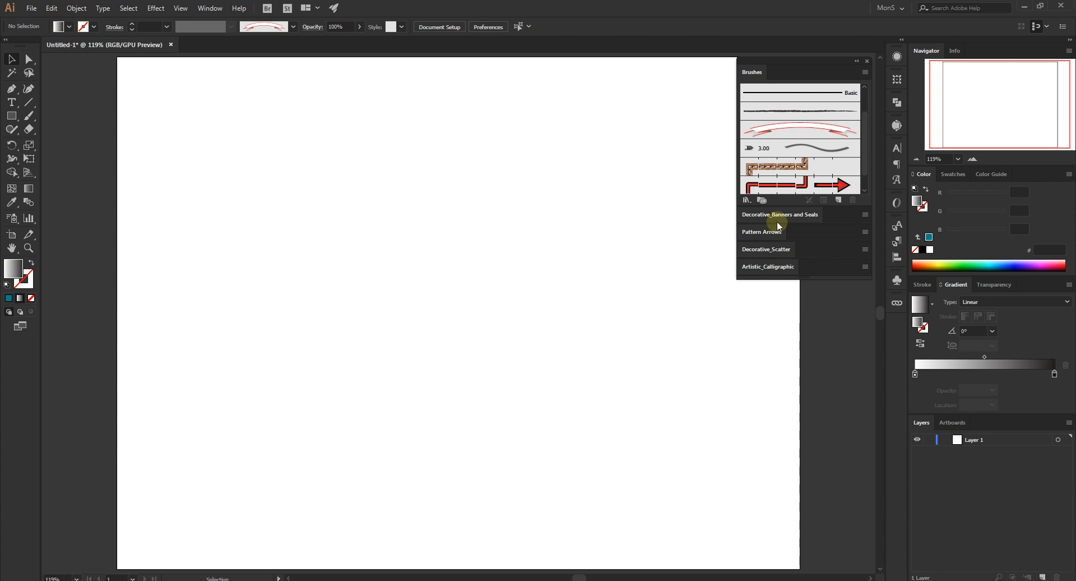
left_click(768, 263)
left_click(769, 270)
left_click(768, 272)
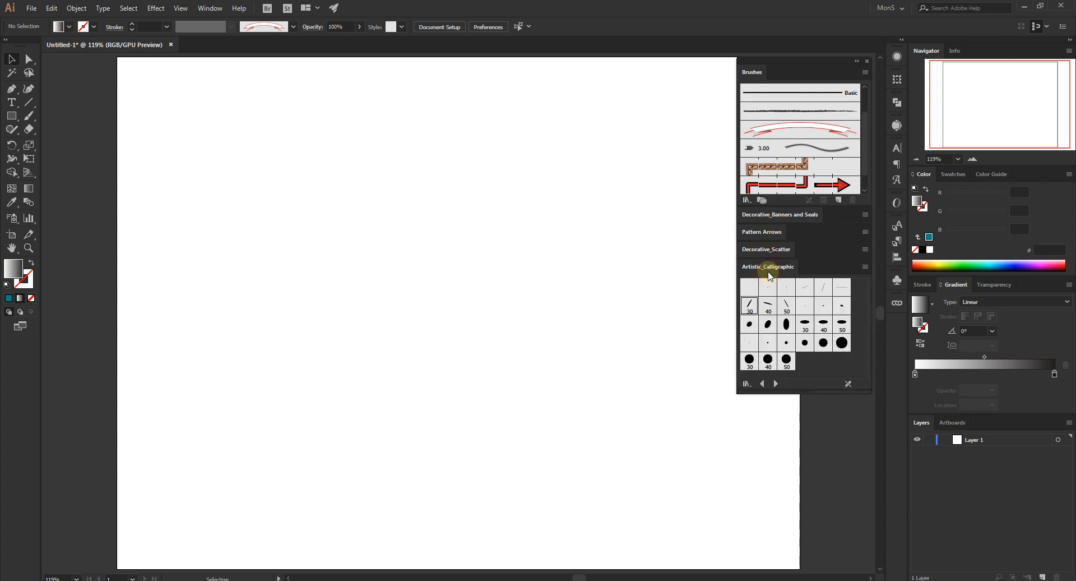
left_click(770, 274)
left_click(769, 274)
left_click(769, 274)
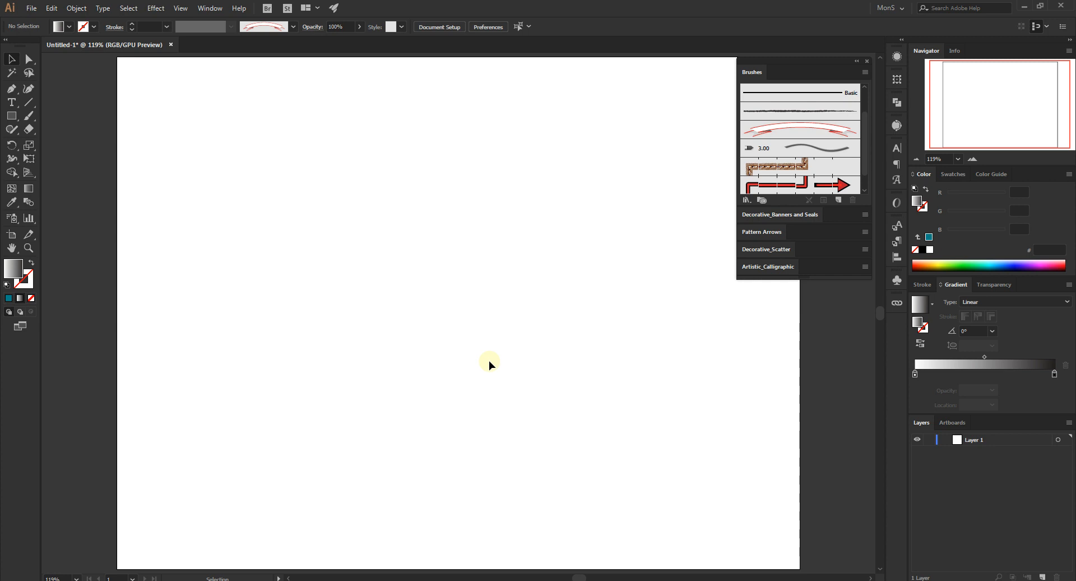
Step: Activate the Paintbrush tool and choose the 30 pt. Flat brush from the Artistic_Calligraphic library
left_click(29, 116)
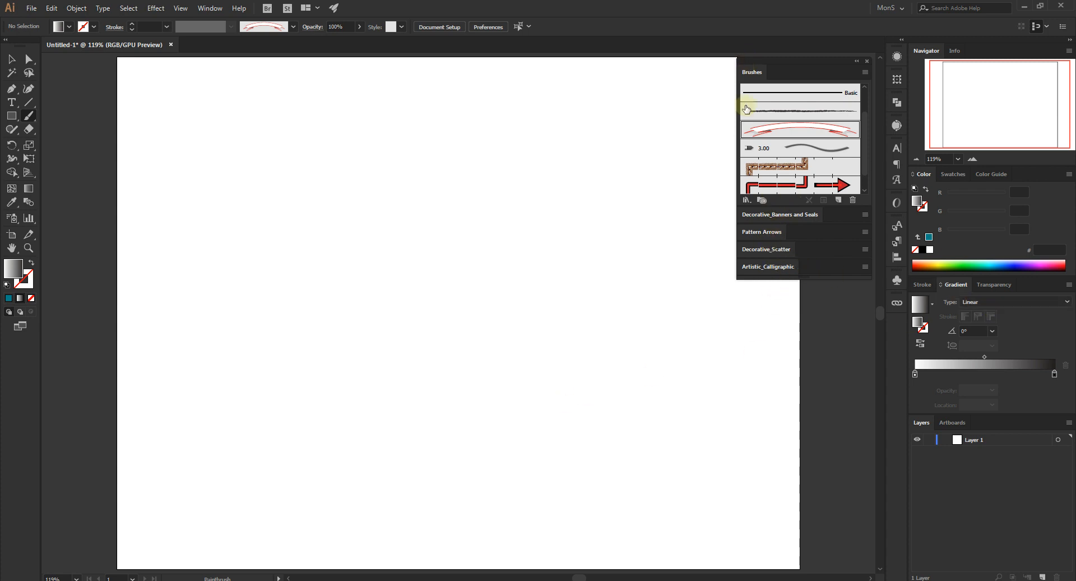
left_click(769, 265)
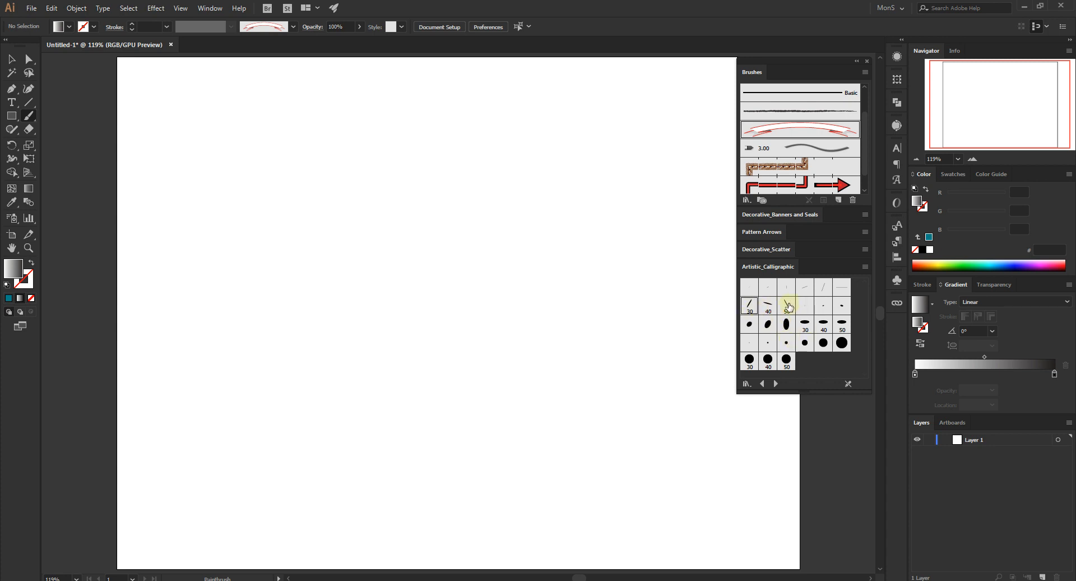
left_click(788, 306)
left_click(749, 306)
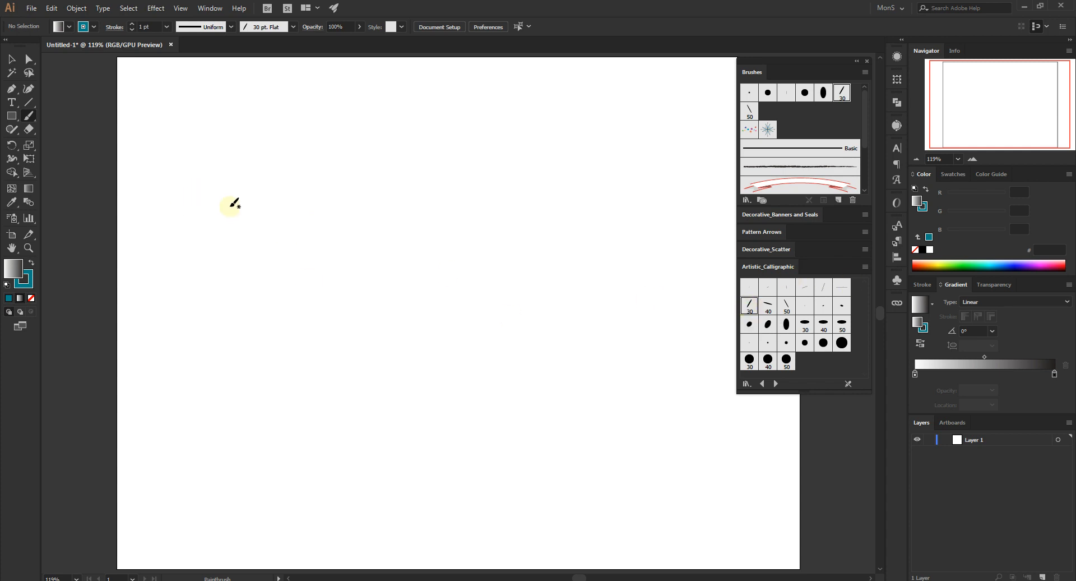
Step: Paint a trial calligraphic stroke on the empty artboard and undo it
mouse_move(178, 205)
left_mouse_down()
mouse_move(191, 176)
mouse_move(224, 155)
mouse_move(264, 198)
mouse_move(241, 302)
mouse_move(222, 335)
mouse_move(245, 296)
mouse_move(294, 260)
mouse_move(358, 289)
mouse_move(373, 259)
left_mouse_up()
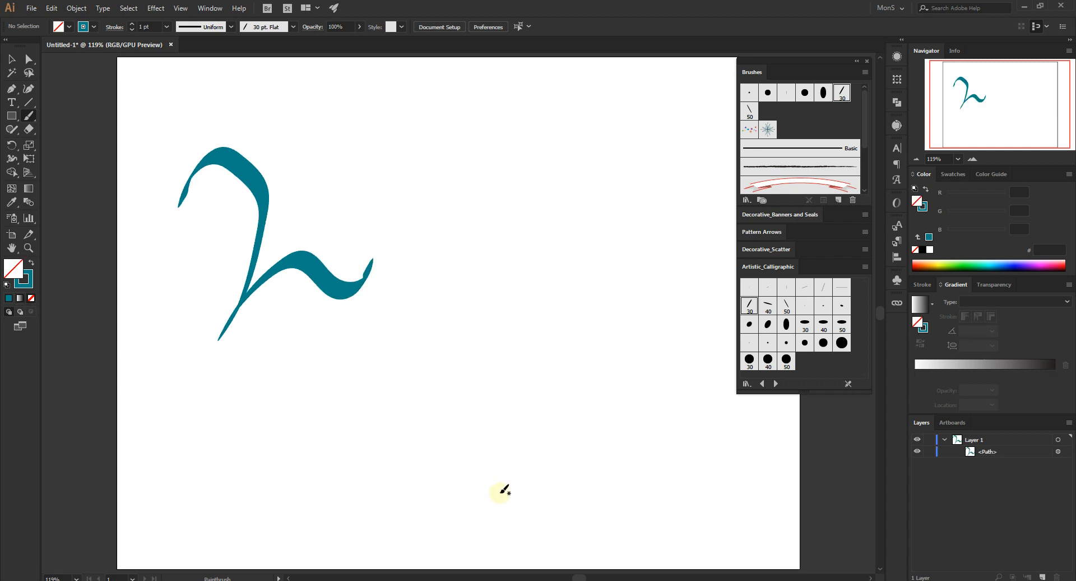
key("ctrl+z")
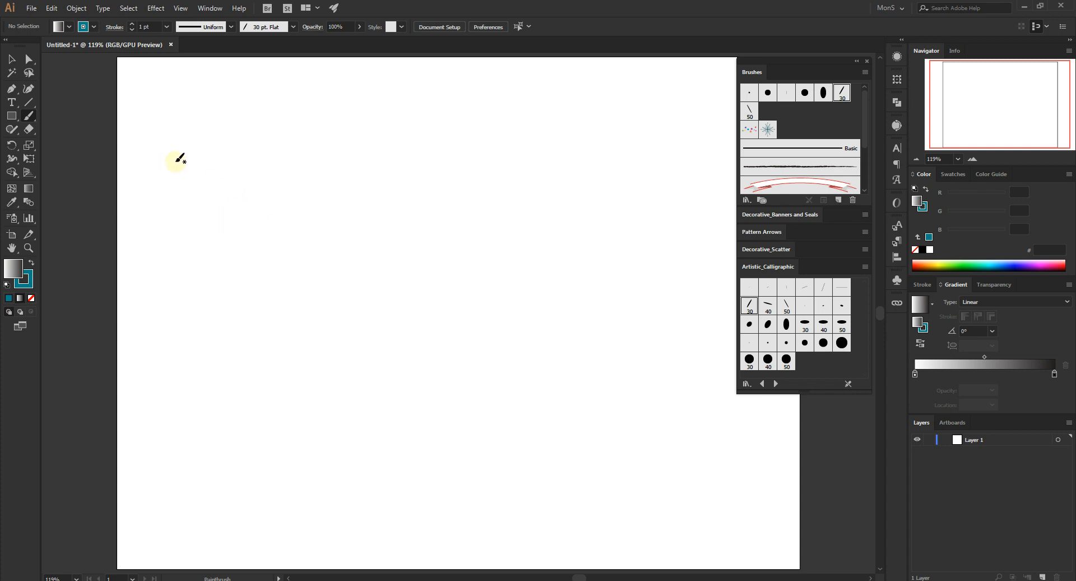
Step: Handwrite the word "hola" in large connected letters across the artboard with the calligraphic brush
mouse_move(164, 181)
left_mouse_down()
mouse_move(200, 154)
mouse_move(211, 182)
mouse_move(152, 361)
mouse_move(186, 280)
mouse_move(218, 255)
mouse_move(238, 280)
mouse_move(191, 364)
mouse_move(262, 270)
mouse_move(324, 252)
left_mouse_up()
mouse_move(251, 371)
left_mouse_down()
mouse_move(349, 312)
mouse_move(290, 265)
mouse_move(283, 329)
mouse_move(448, 287)
mouse_move(483, 130)
mouse_move(417, 248)
mouse_move(452, 363)
mouse_move(552, 269)
mouse_move(490, 313)
mouse_move(550, 335)
mouse_move(566, 264)
mouse_move(623, 389)
mouse_move(677, 333)
left_mouse_up()
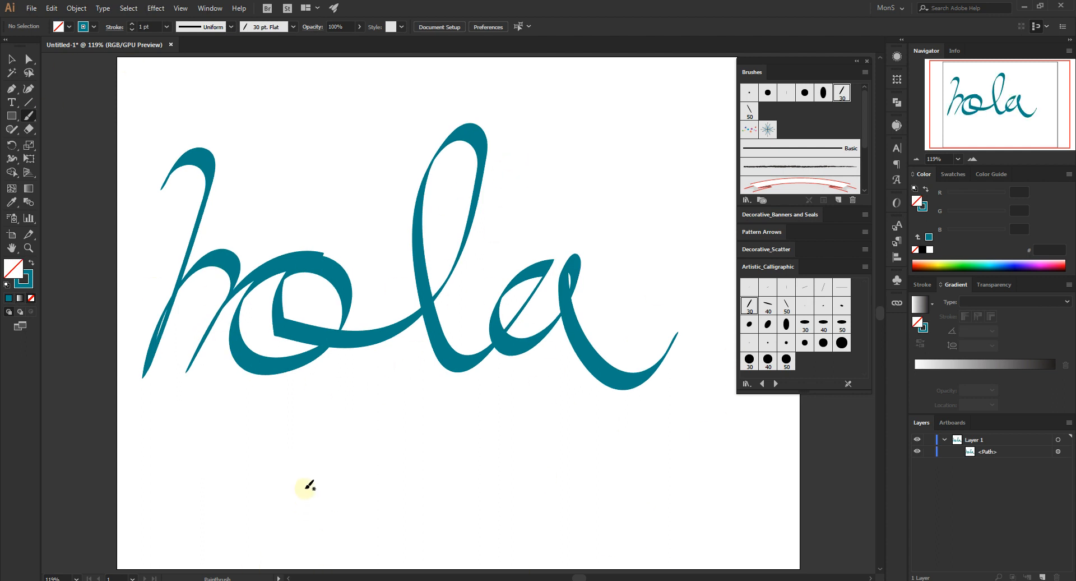
Step: Delete the handwritten "hola" lettering from the artboard
left_click(11, 59)
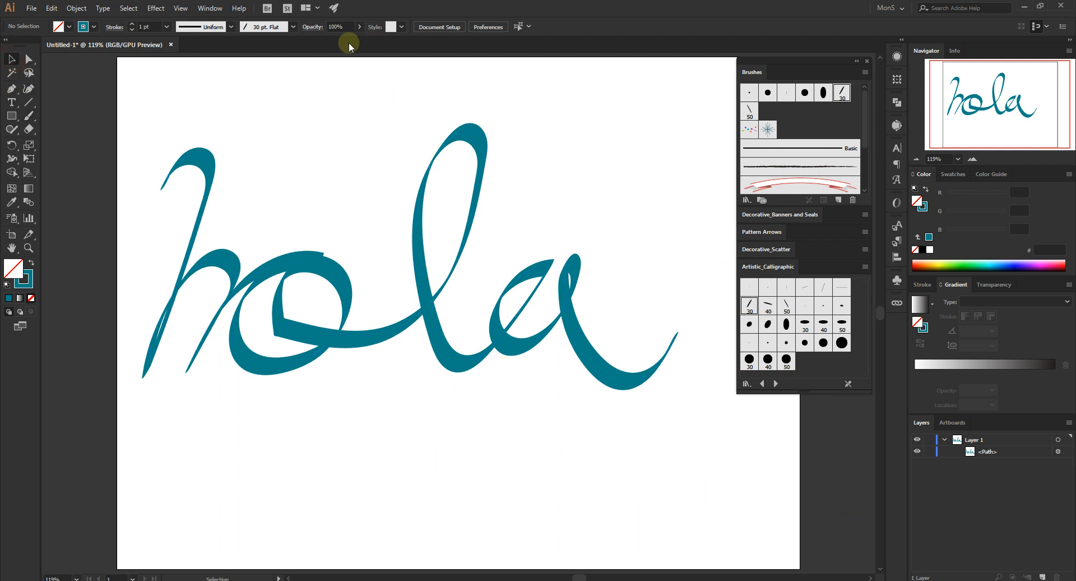
left_click(418, 300)
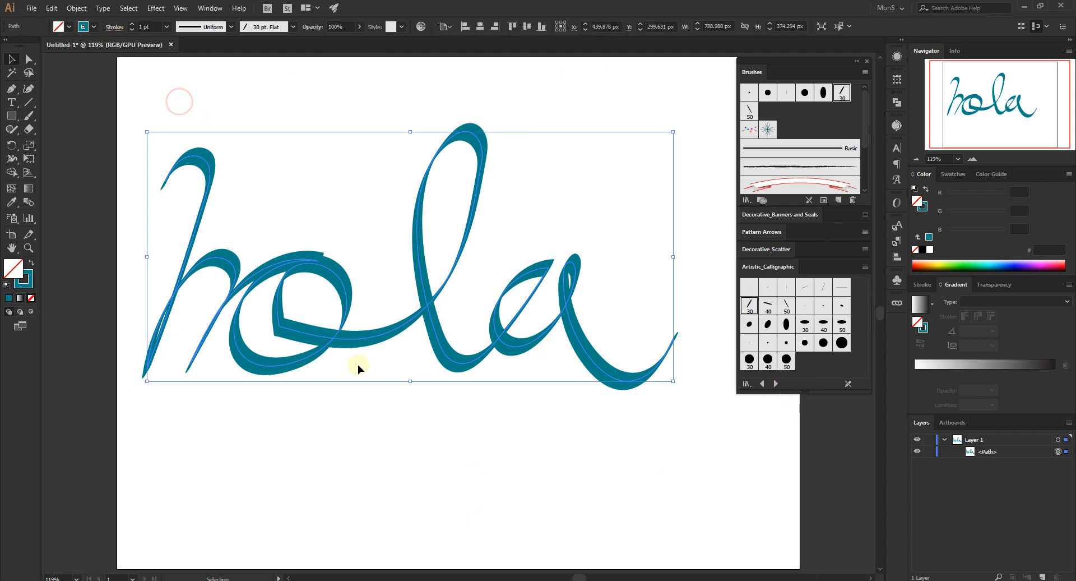
key("Delete")
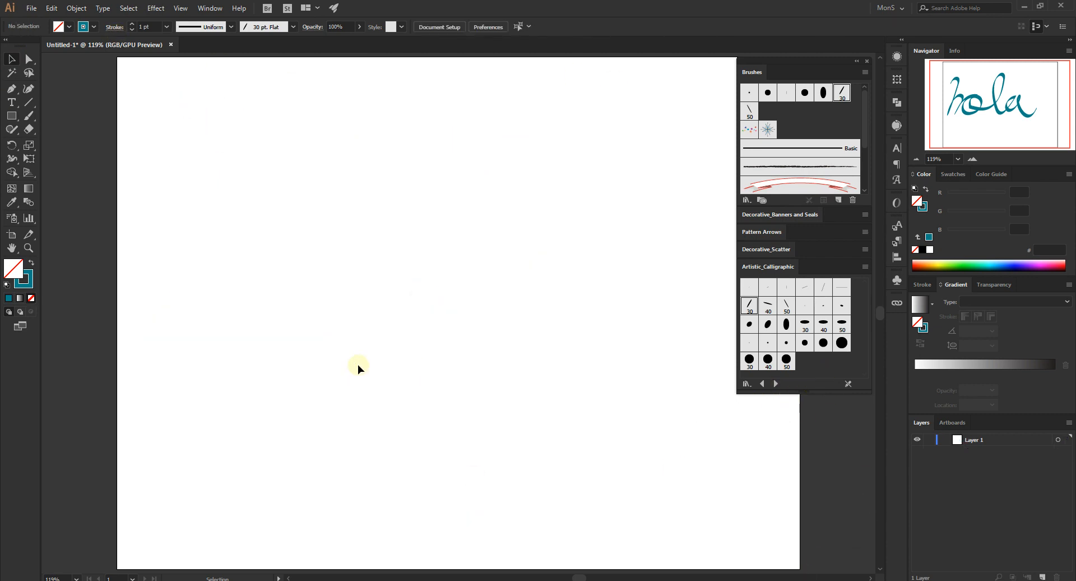
Step: Collapse the Artistic_Calligraphic library, expand and enlarge Decorative_Scatter, and choose its Snowflake brush
left_click(772, 267)
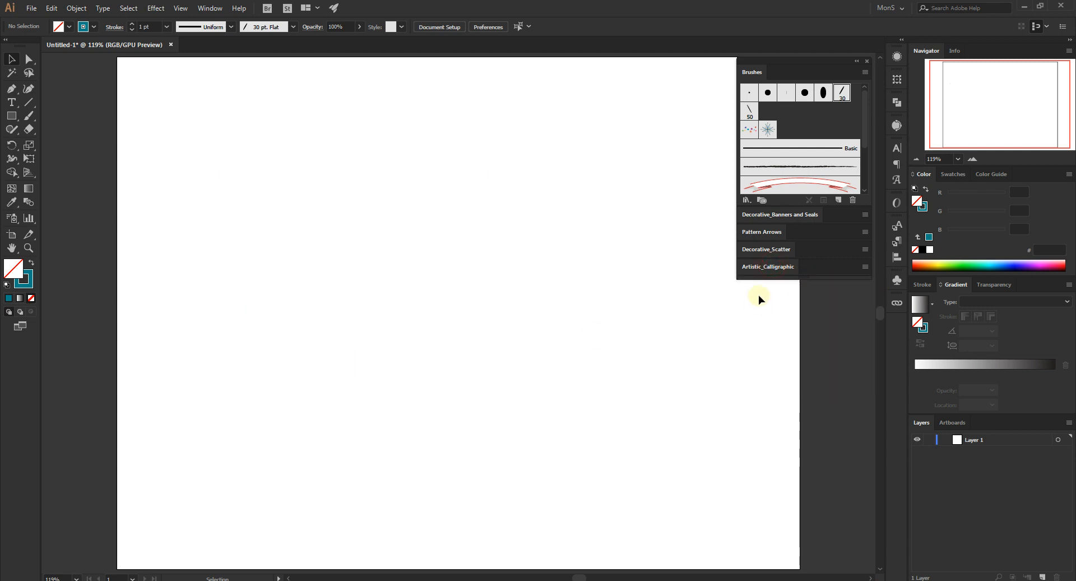
left_click(771, 253)
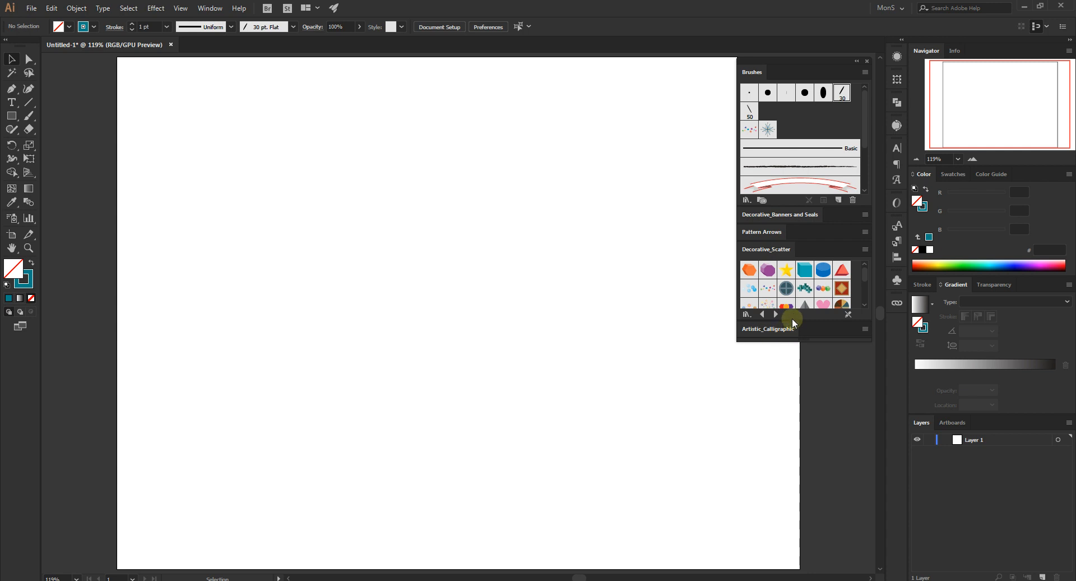
left_click_drag(791, 323, 785, 405)
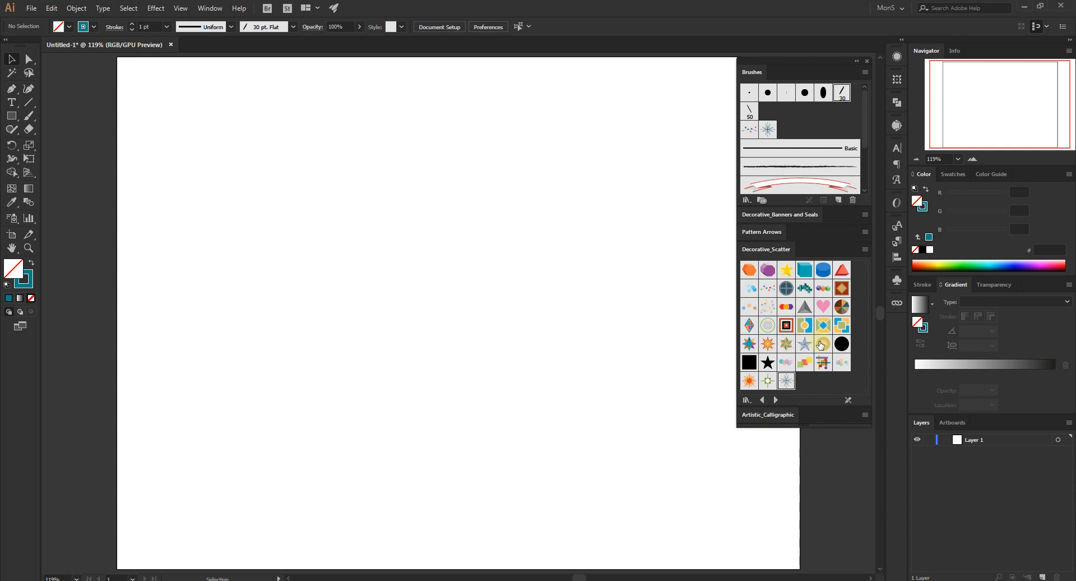
left_click(787, 379)
left_click(784, 381)
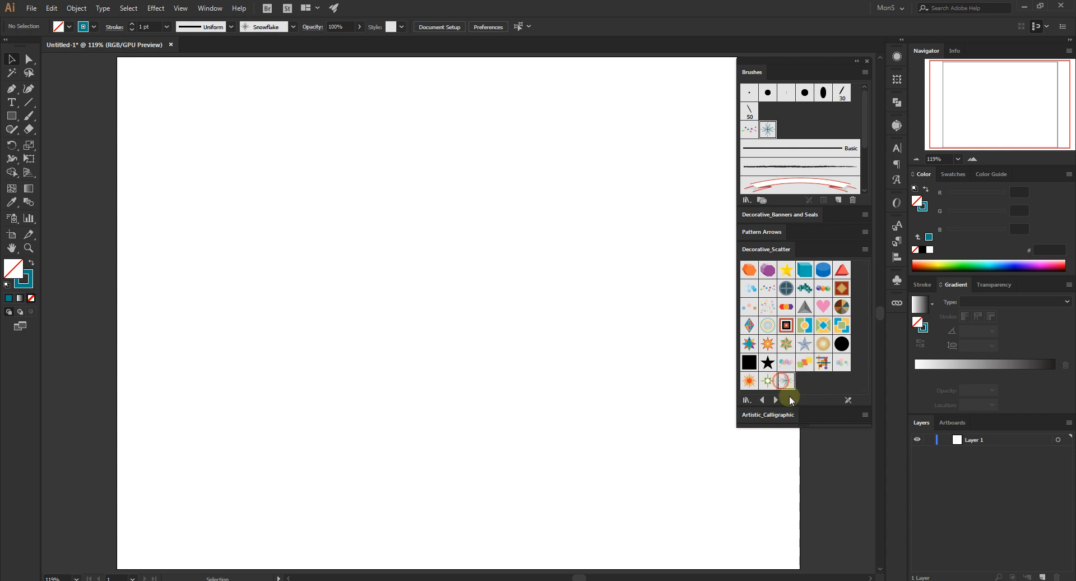
Step: Paint a curling S-shaped snowflake stroke about 507 px wide and 232 px high across the artboard with the Paintbrush tool
left_click(33, 117)
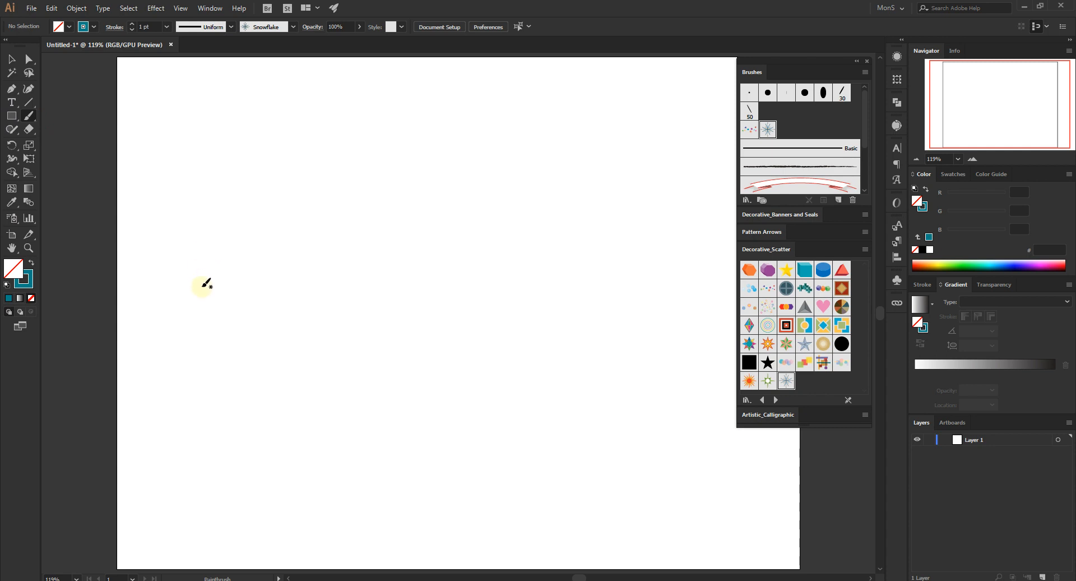
mouse_move(203, 288)
left_mouse_down()
mouse_move(188, 268)
mouse_move(208, 212)
mouse_move(294, 234)
left_mouse_up()
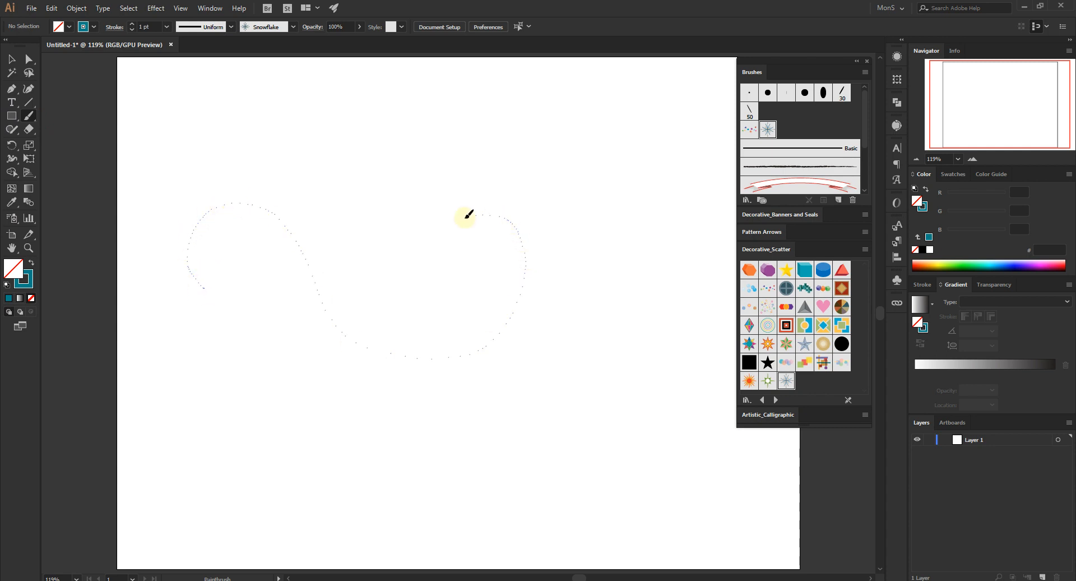
left_click_drag(469, 215, 469, 261)
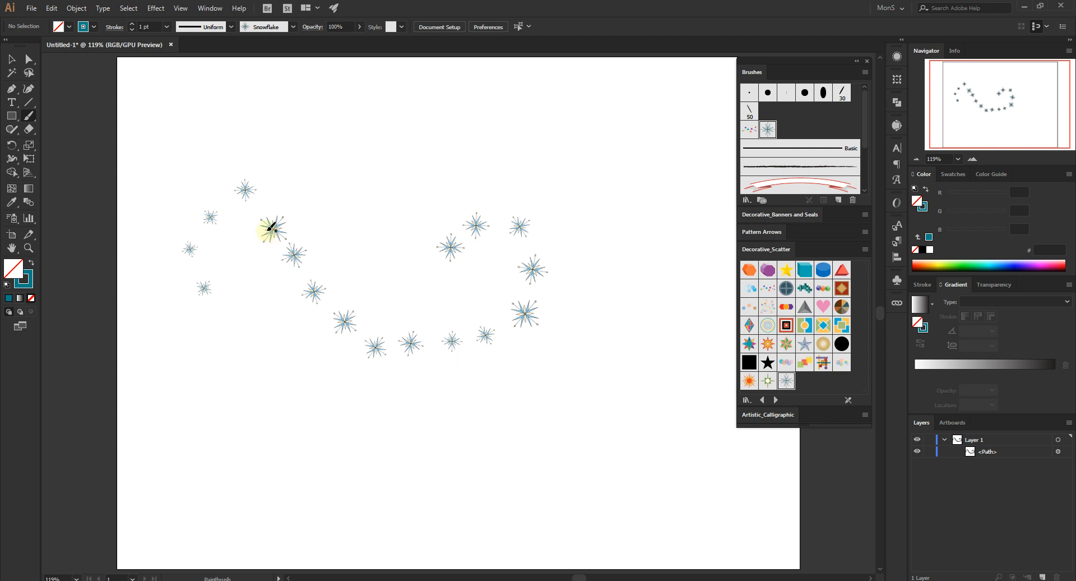
Step: Select the snowflake stroke with the Direct Selection tool to examine its underlying path and anchor points, then deselect it
left_click(28, 59)
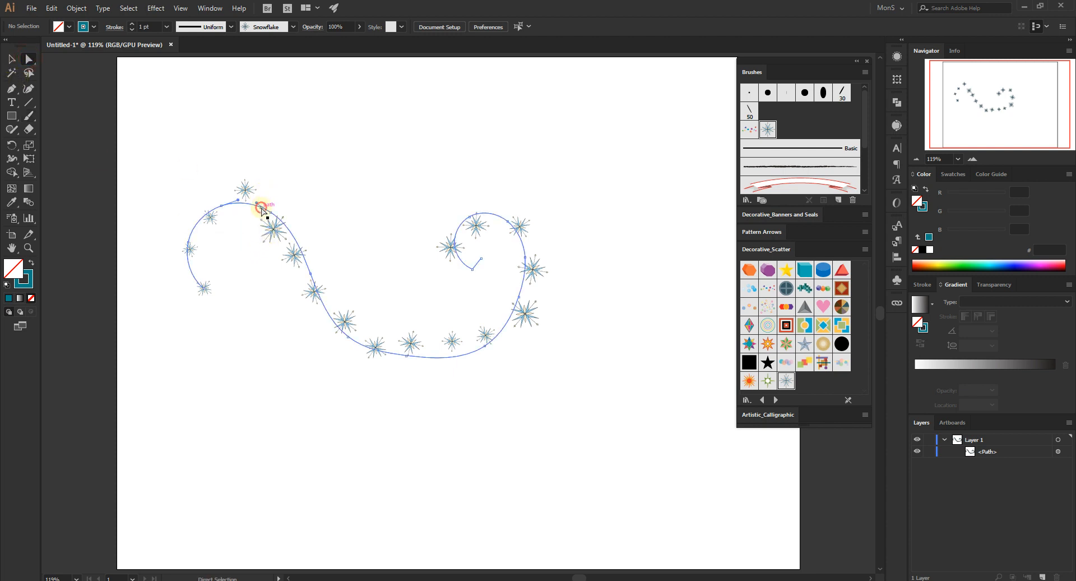
left_click(262, 208)
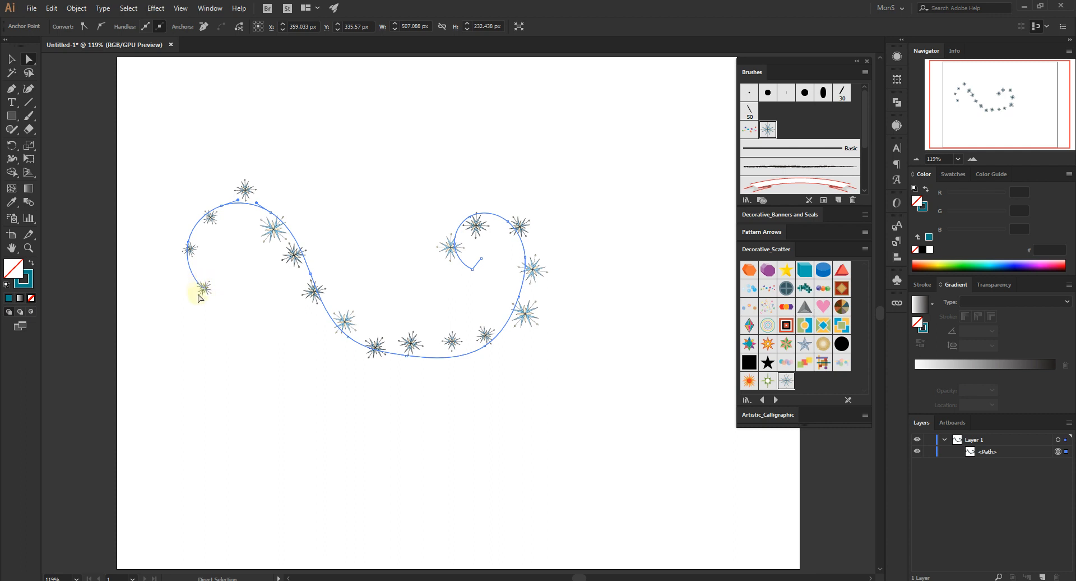
left_click(11, 58)
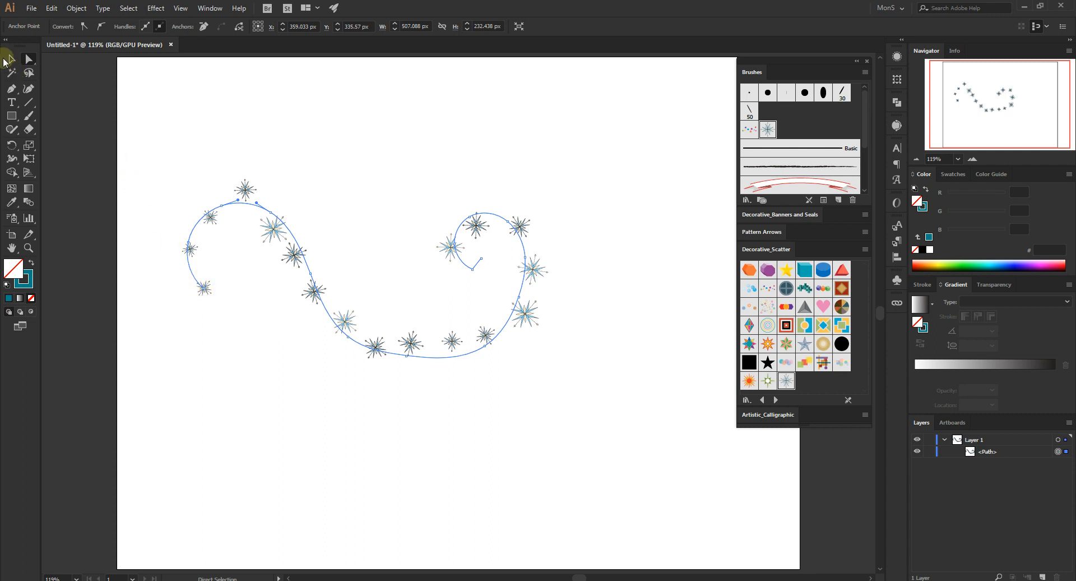
left_click(313, 360)
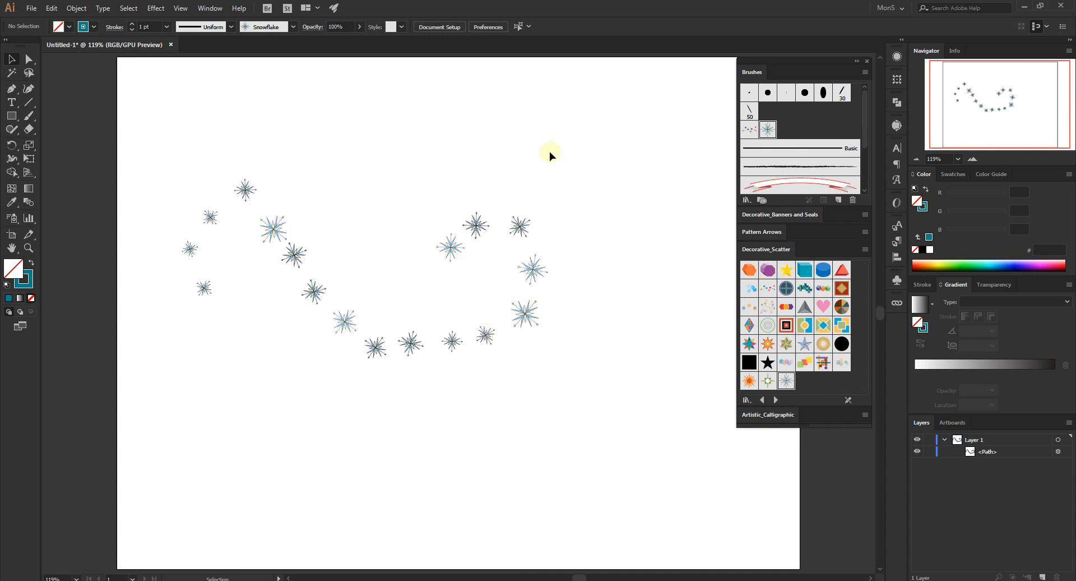
Step: Select the whole snowflake stroke and delete it from the artboard
left_click(498, 244)
left_click(533, 271)
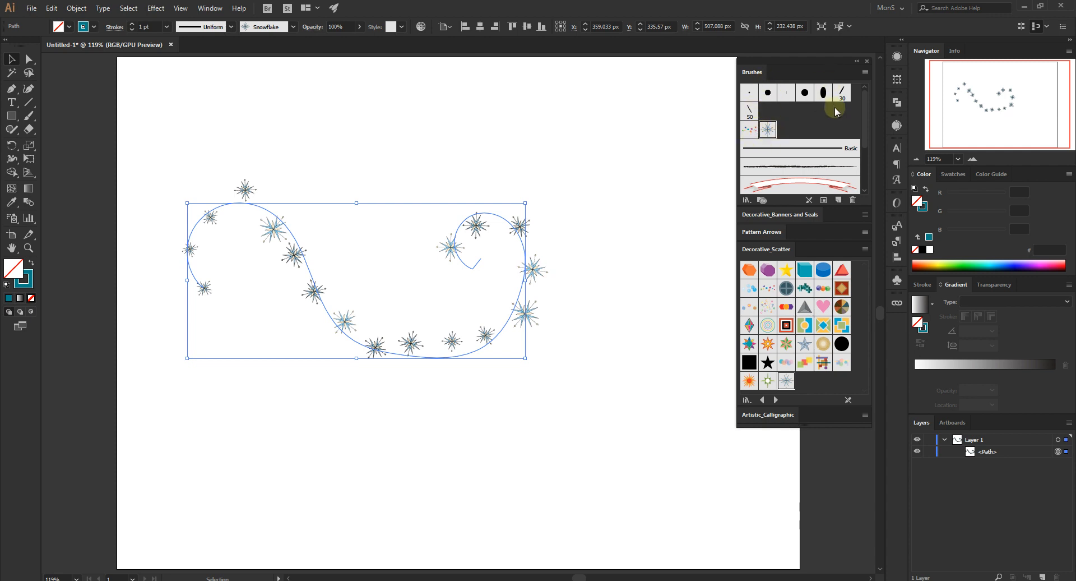
left_click_drag(164, 120, 336, 378)
key("Delete")
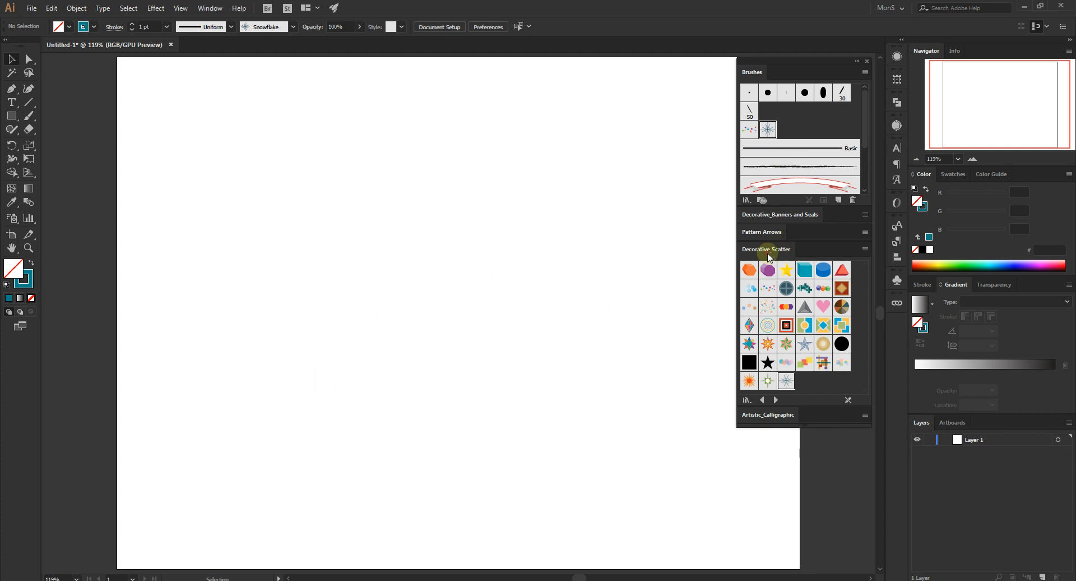
Step: Collapse the Decorative_Scatter library, expand and enlarge Pattern Arrows, and choose the ornamental brush with the leaf-shaped arrowhead
double_click(767, 249)
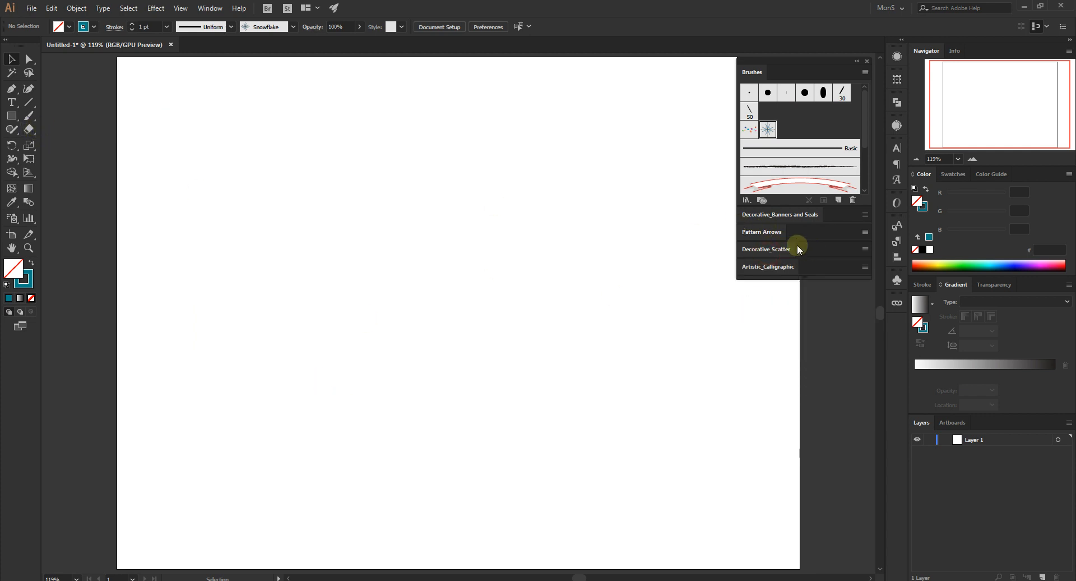
double_click(774, 232)
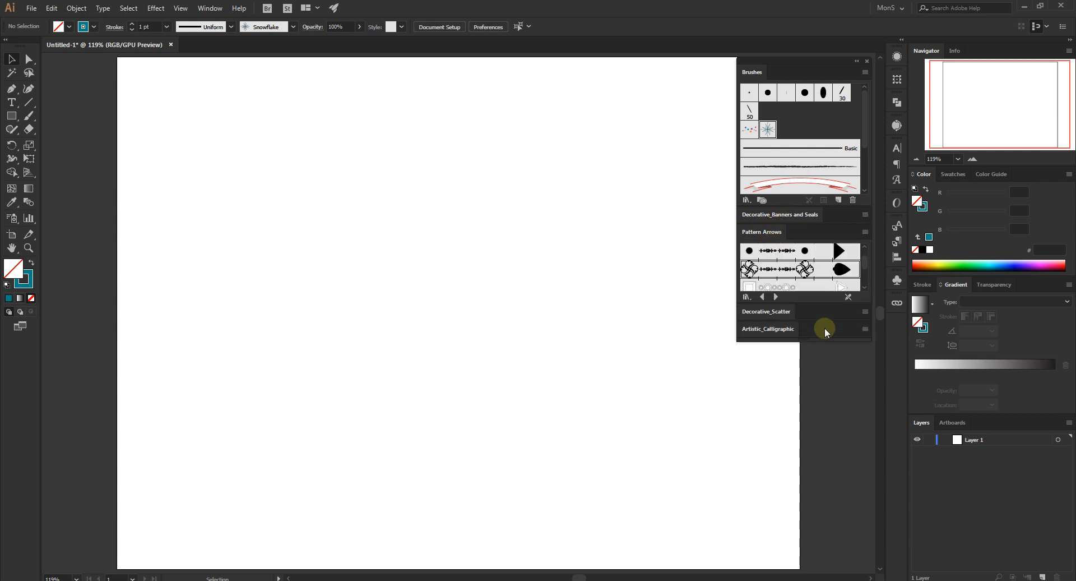
mouse_move(813, 303)
left_mouse_down()
mouse_move(821, 411)
mouse_move(831, 365)
left_mouse_up()
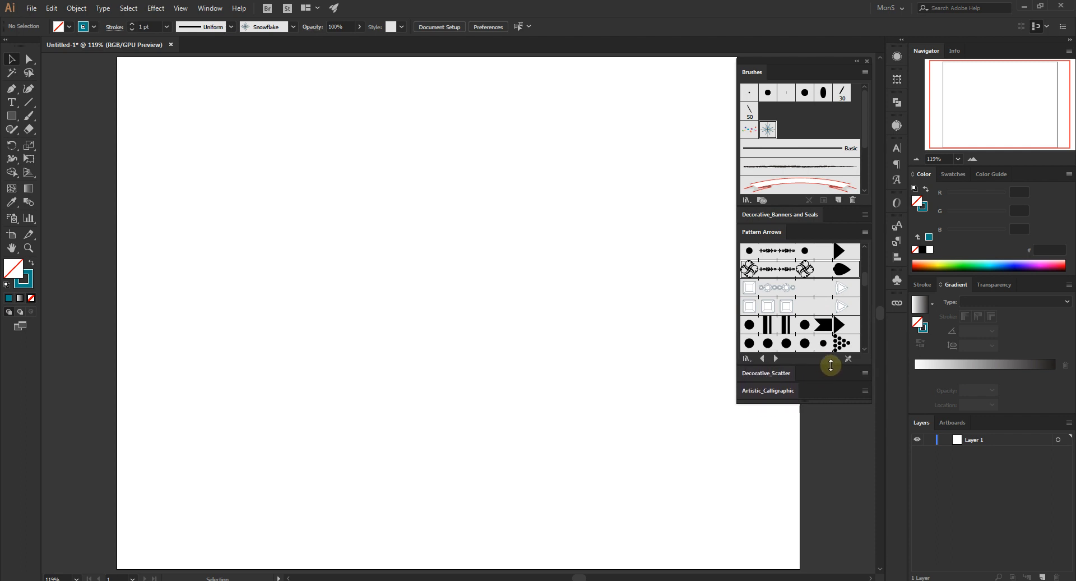
left_click(763, 275)
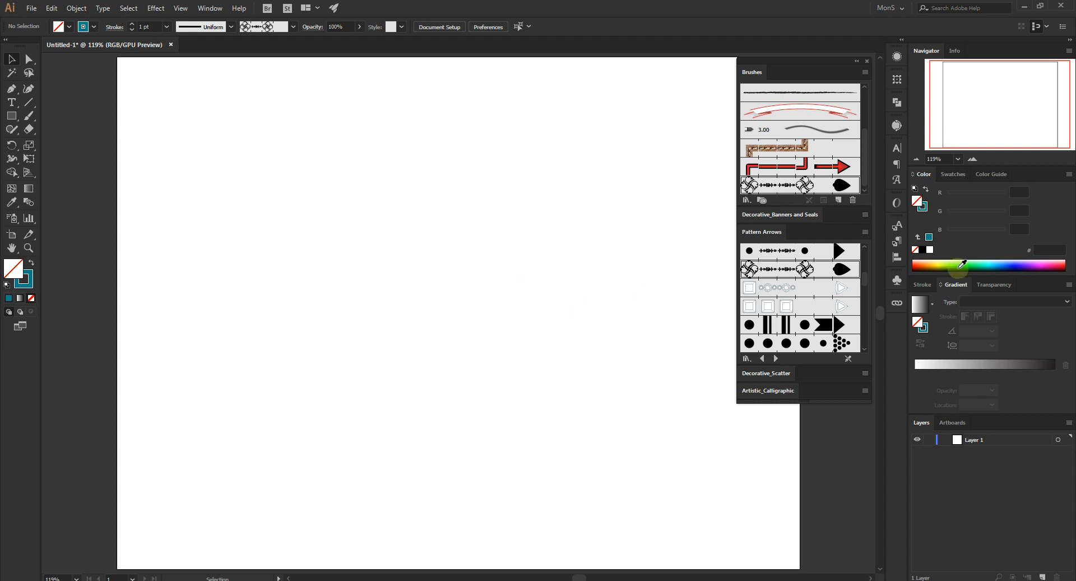
Step: Paint a curling S-shaped stroke about 532 px wide and 247 px high with the ornamental pattern arrow brush
left_click(29, 115)
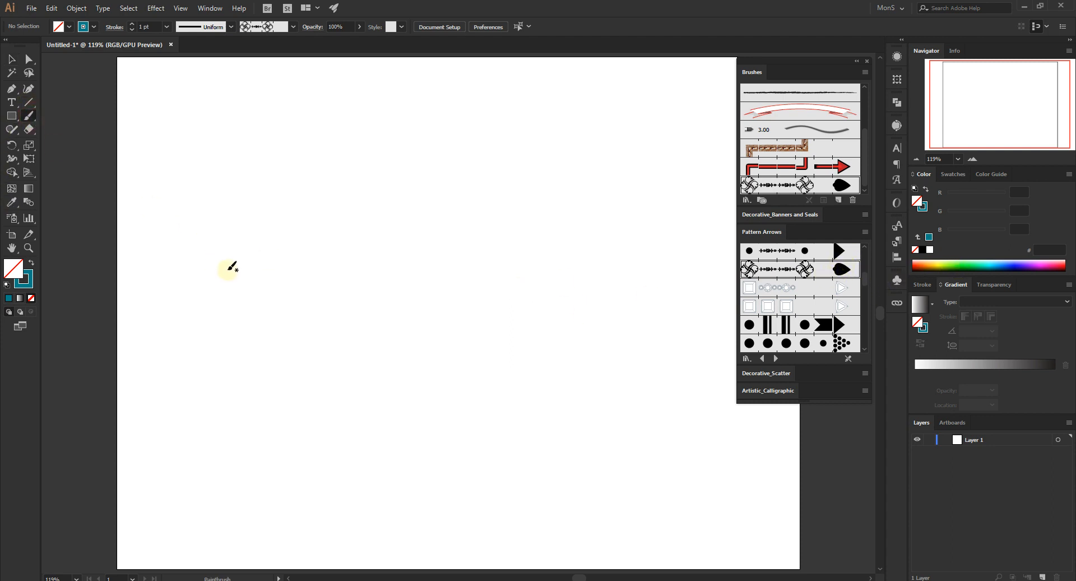
left_click_drag(227, 270, 164, 221)
left_click_drag(404, 213, 444, 191)
Step: Increase the ornamental stroke's weight to 11 pt and deselect it
left_click(11, 60)
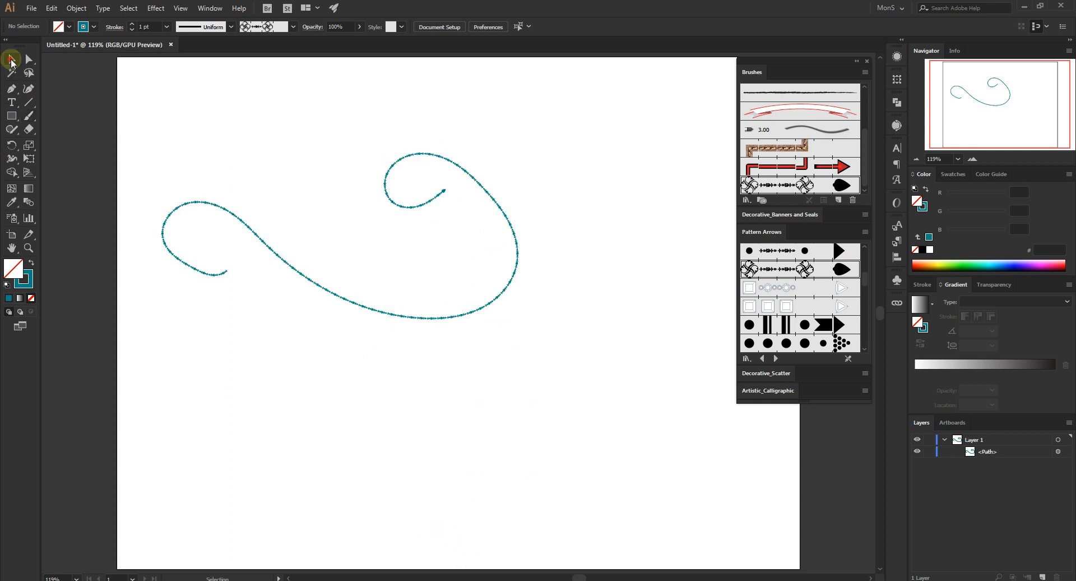
key("ctrl+a")
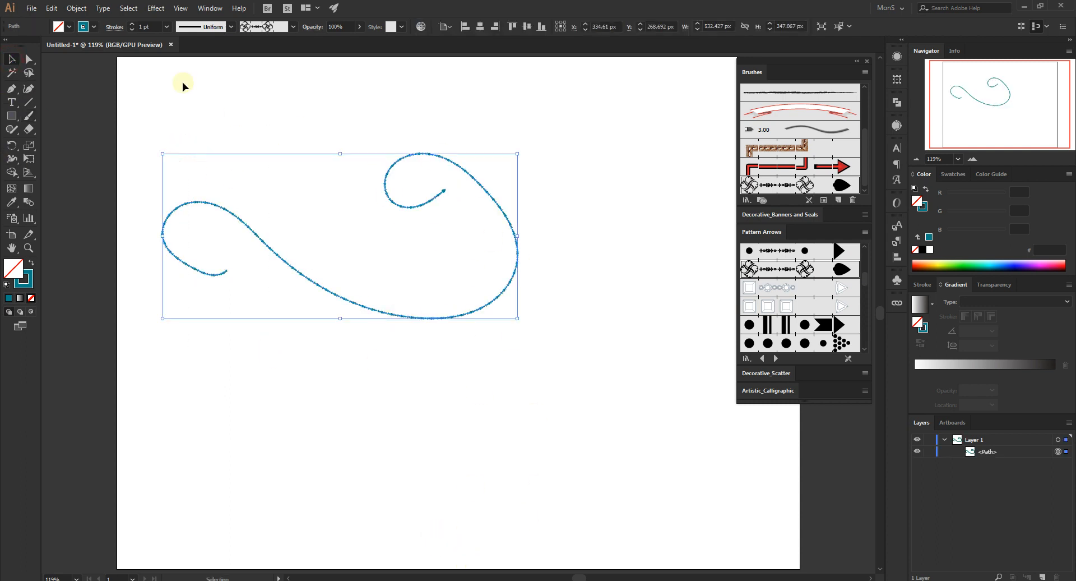
left_click(132, 24)
left_click(132, 24)
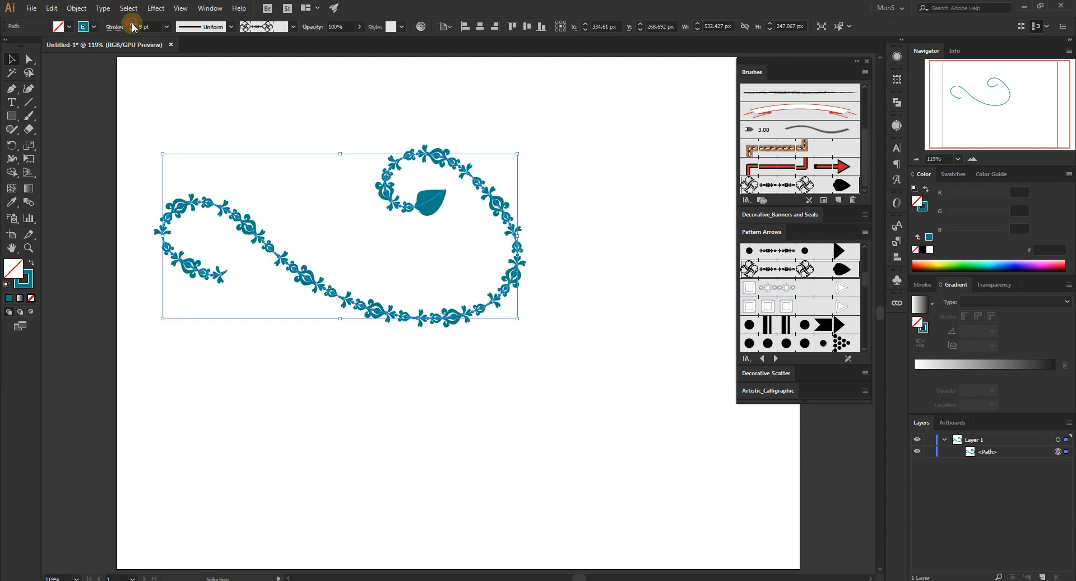
left_click(132, 24)
left_click(133, 24)
left_click(555, 371)
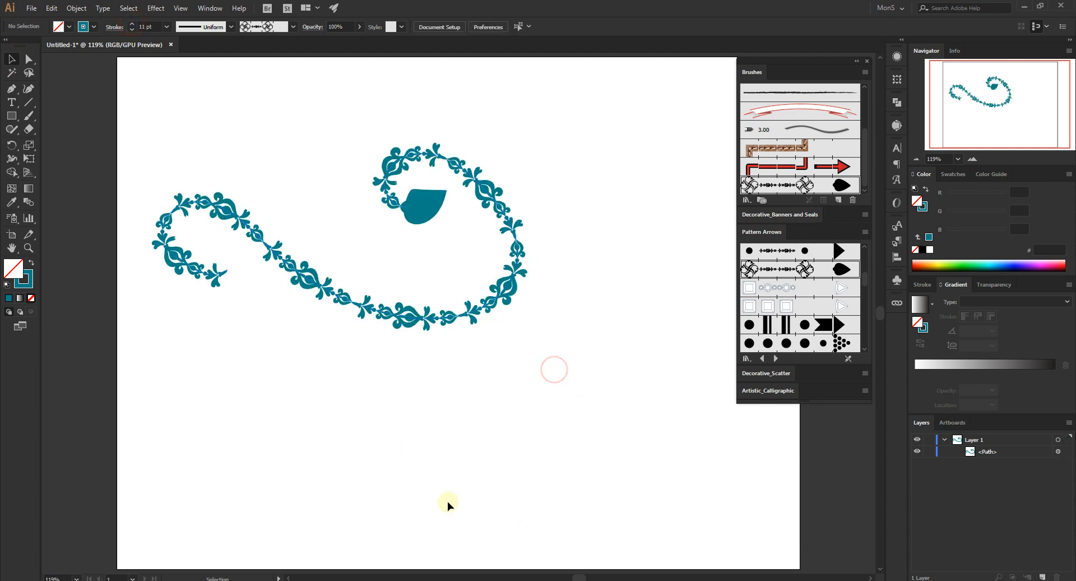
Step: Delete the ornamental pattern arrow stroke from the artboard
left_click(218, 283)
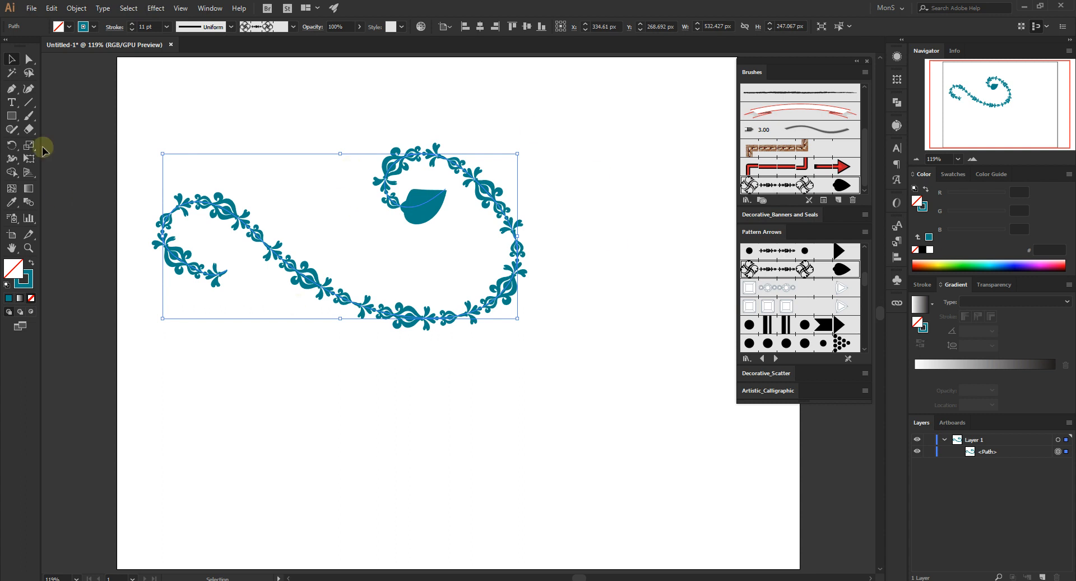
mouse_move(286, 84)
left_mouse_down()
mouse_move(429, 319)
mouse_move(456, 332)
left_mouse_up()
key("Delete")
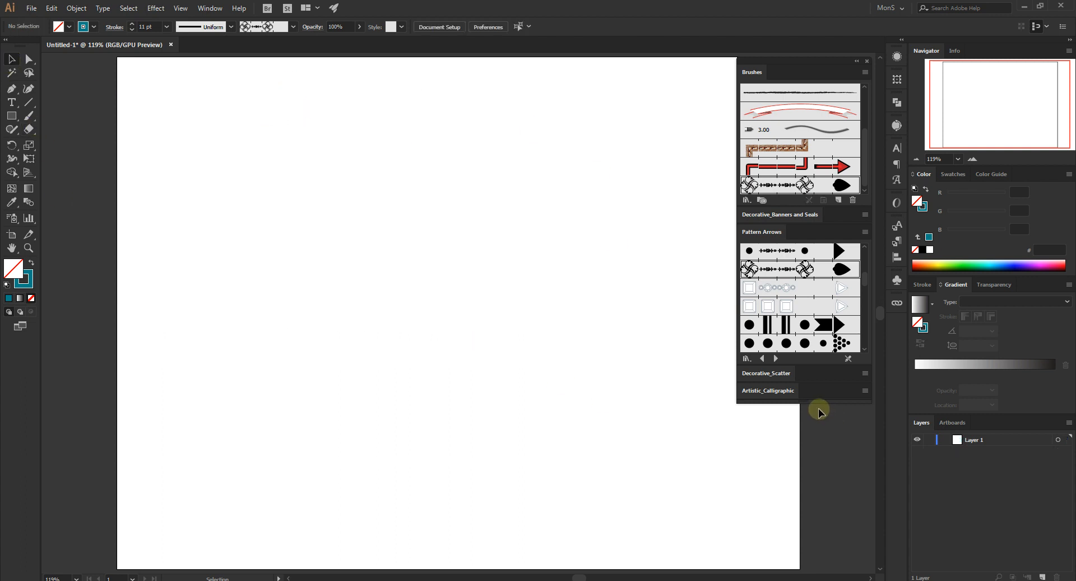
Step: Collapse the Pattern Arrows library, expand and enlarge Decorative_Banners and Seals, and choose the Banner 1 brush
double_click(761, 234)
double_click(790, 218)
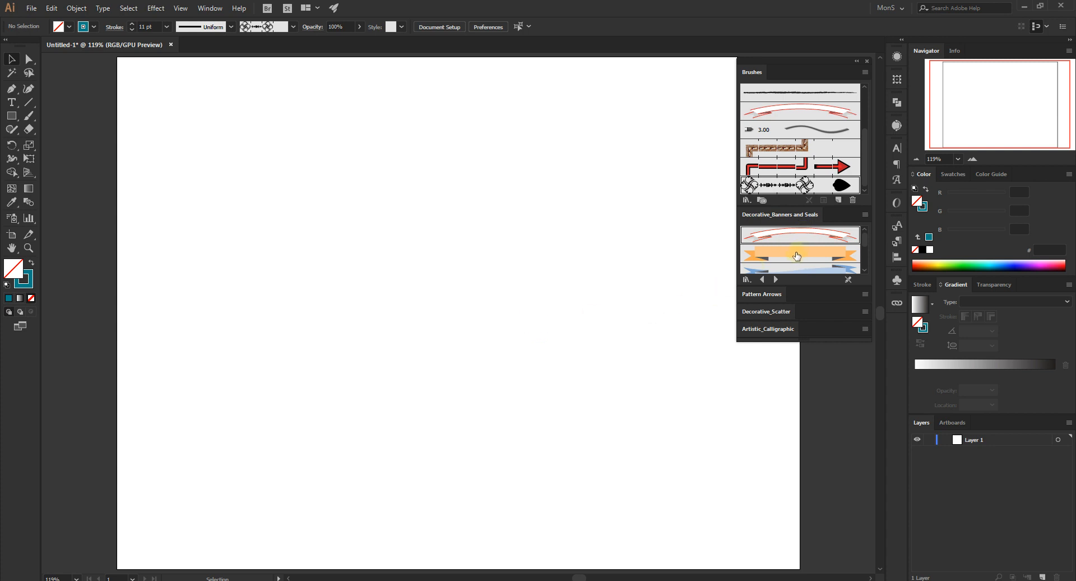
mouse_move(790, 284)
left_mouse_down()
mouse_move(798, 398)
mouse_move(800, 368)
left_mouse_up()
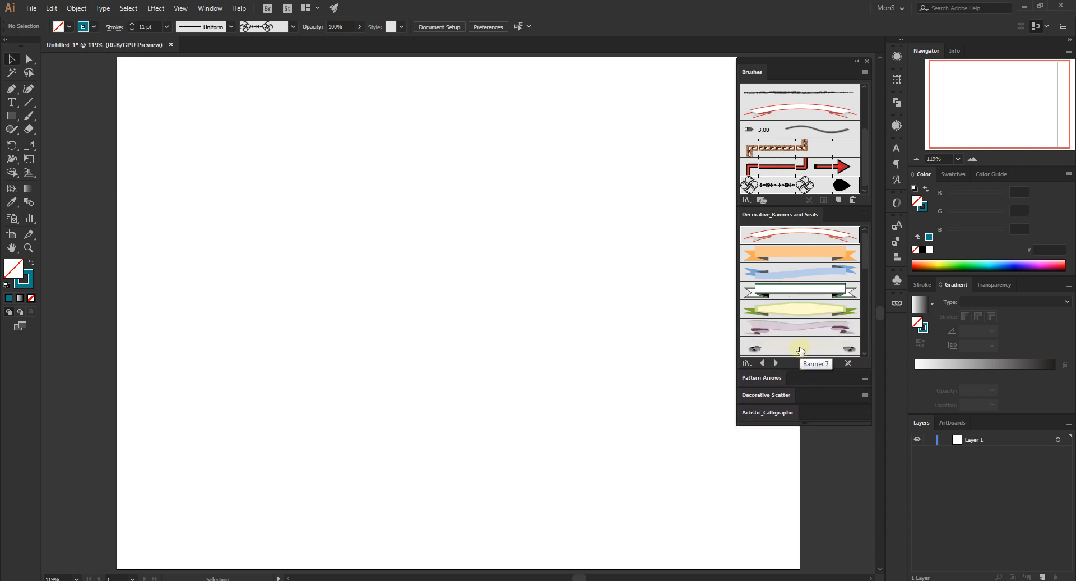
left_click(788, 235)
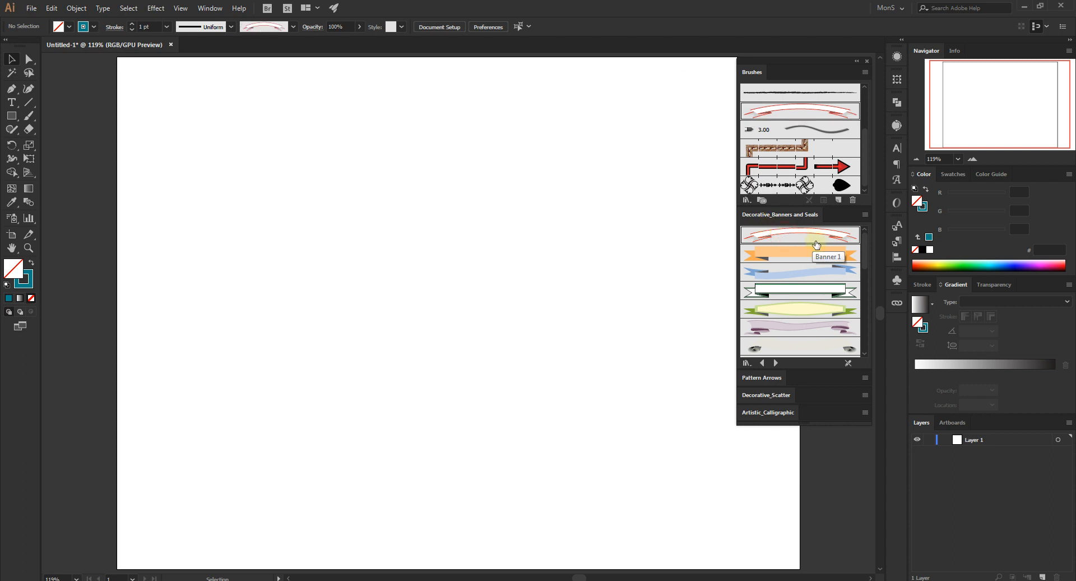
Step: Paint two Banner 1 strokes: a small arch about 133 px wide and a long wavy diagonal stroke rising across the artboard
left_click(28, 115)
left_click_drag(173, 188, 253, 168)
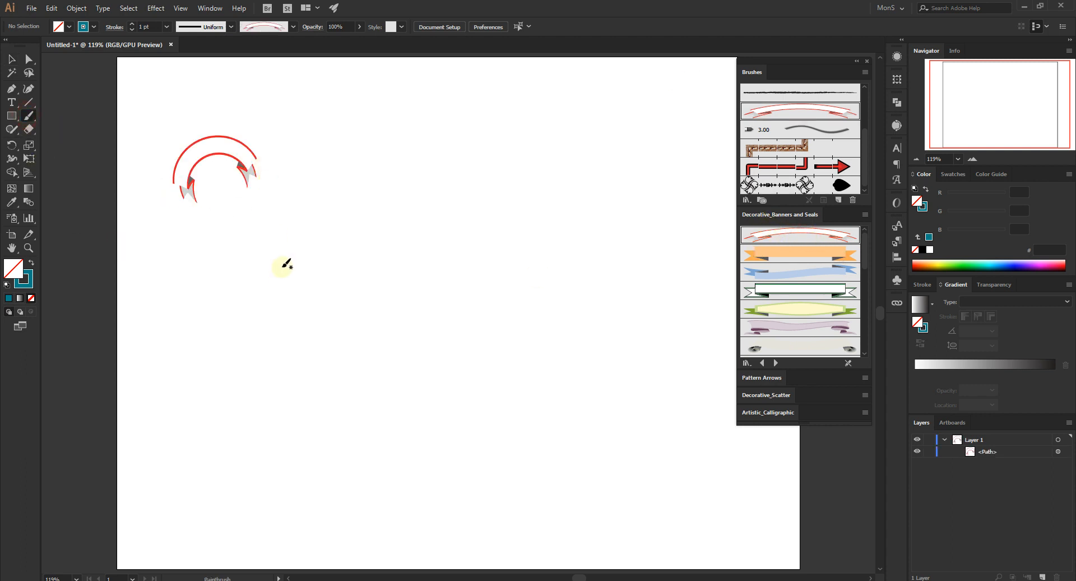
mouse_move(182, 368)
left_mouse_down()
mouse_move(335, 278)
mouse_move(466, 178)
mouse_move(670, 116)
left_mouse_up()
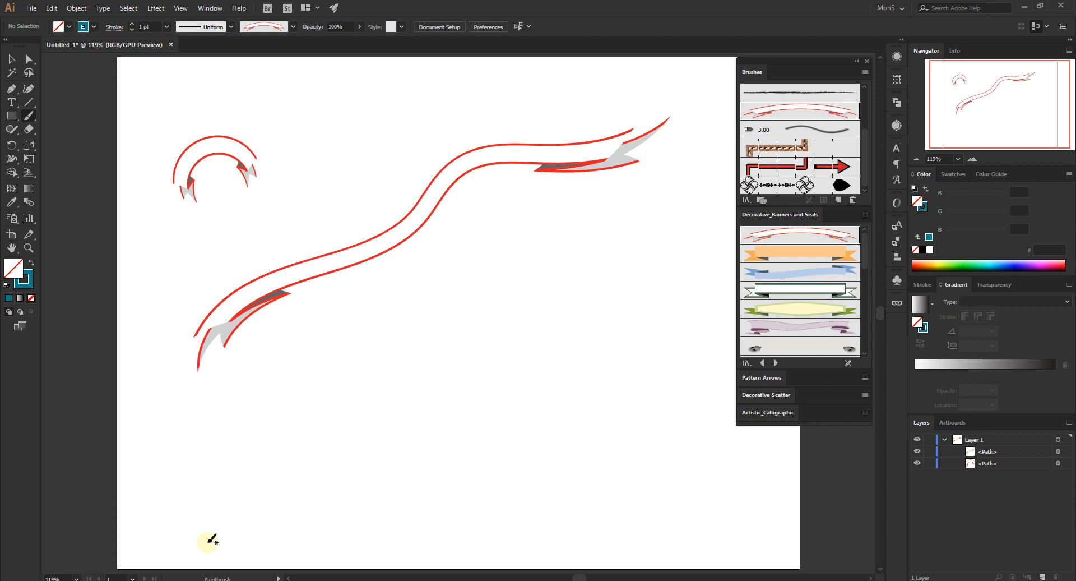
Step: Delete the small arched banner and the long wavy banner from the artboard
left_click(12, 58)
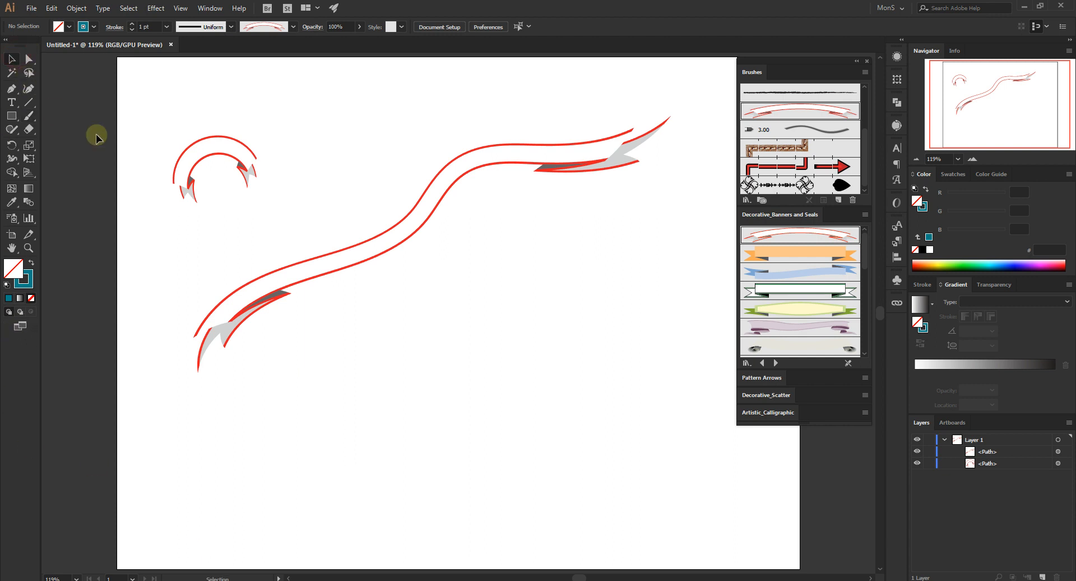
left_click_drag(188, 114, 220, 191)
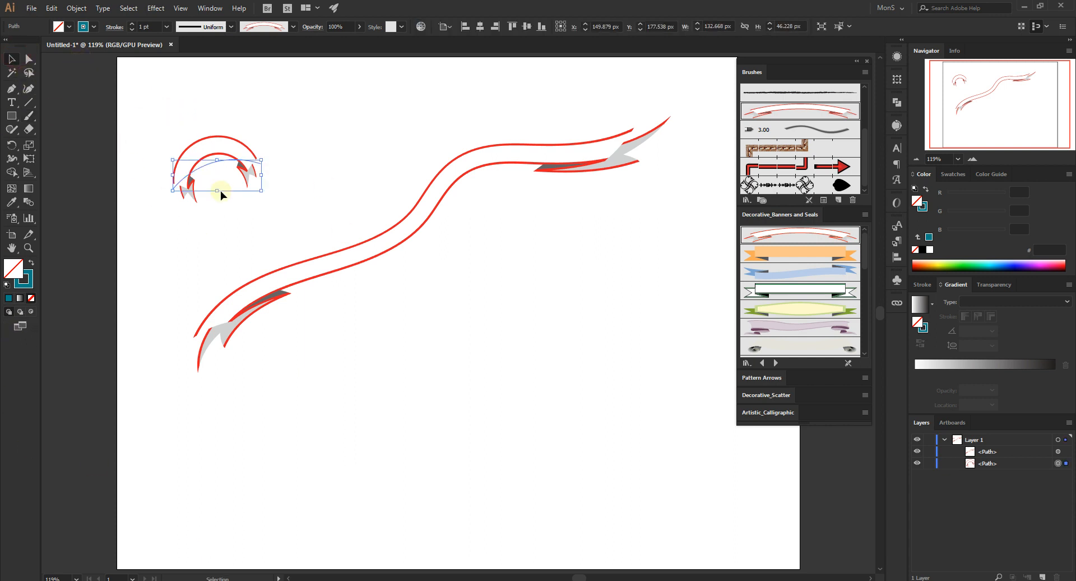
key("Delete")
left_click_drag(290, 171, 499, 353)
key("Delete")
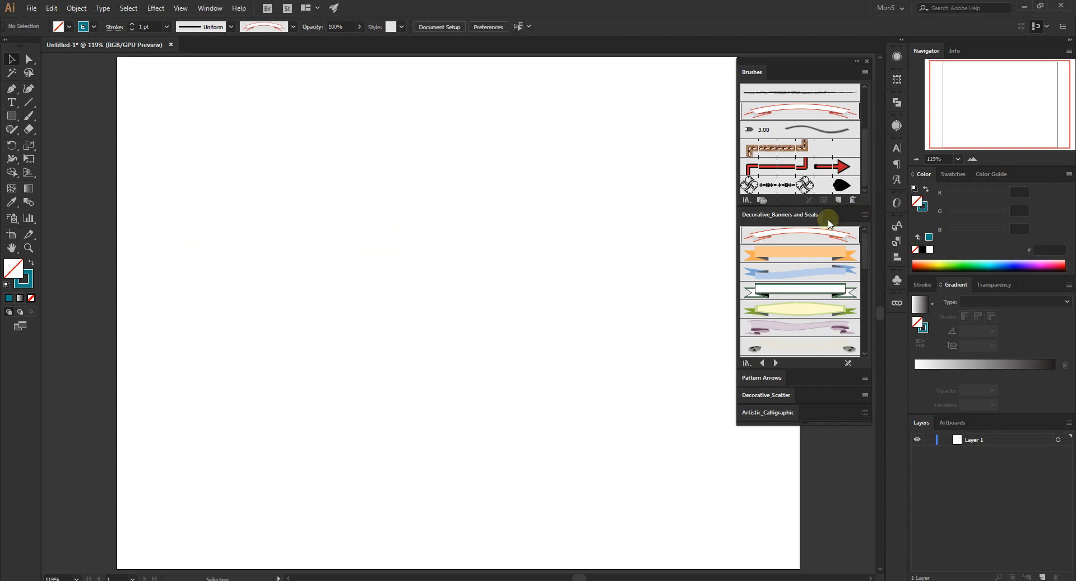
Step: Collapse the Decorative_Banners and Seals library and enlarge the Brushes list
double_click(808, 216)
mouse_move(810, 206)
left_mouse_down()
mouse_move(798, 313)
mouse_move(795, 290)
left_mouse_up()
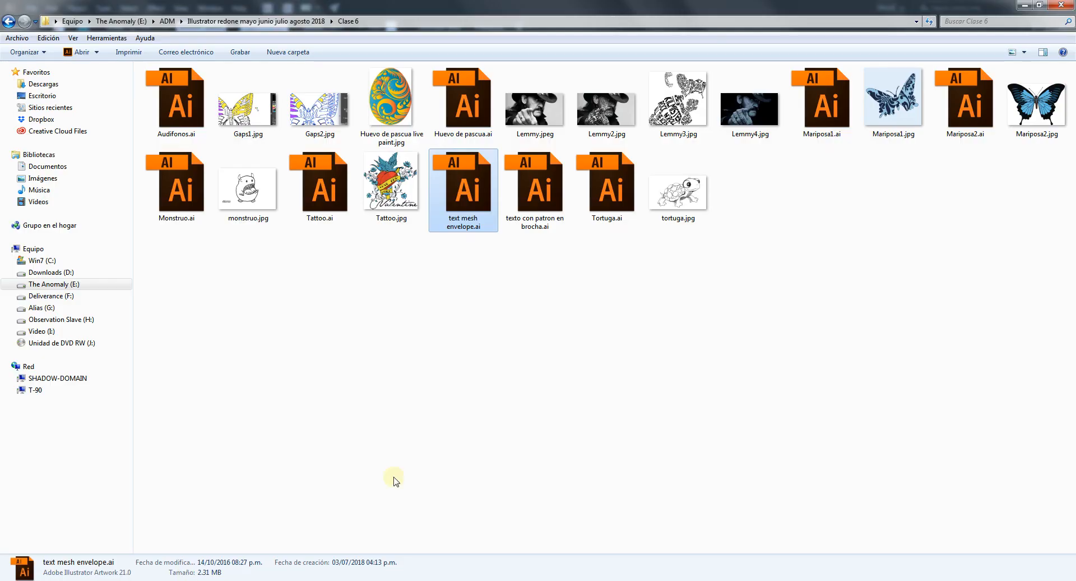
Step: Switch to Windows Explorer and open texto con patron en brocha.ai from the Clase 6 folder in Illustrator
left_click(480, 269)
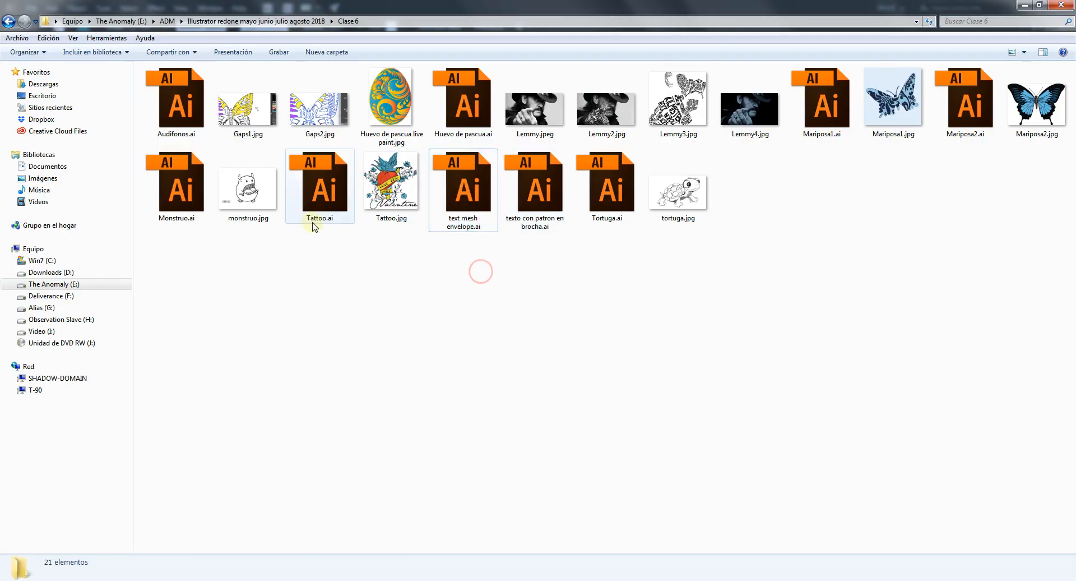
left_click(527, 227)
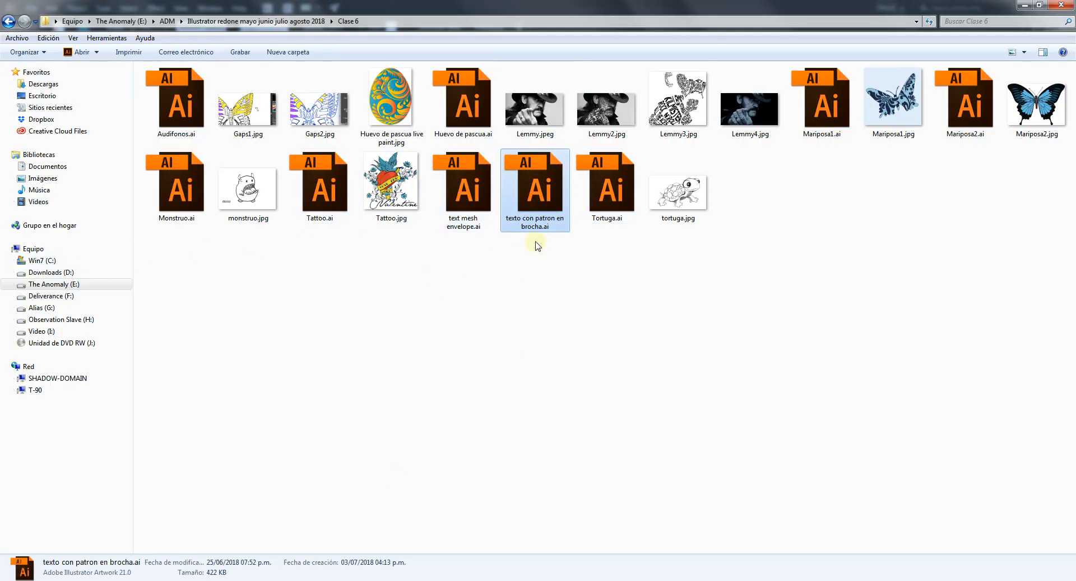
double_click(537, 194)
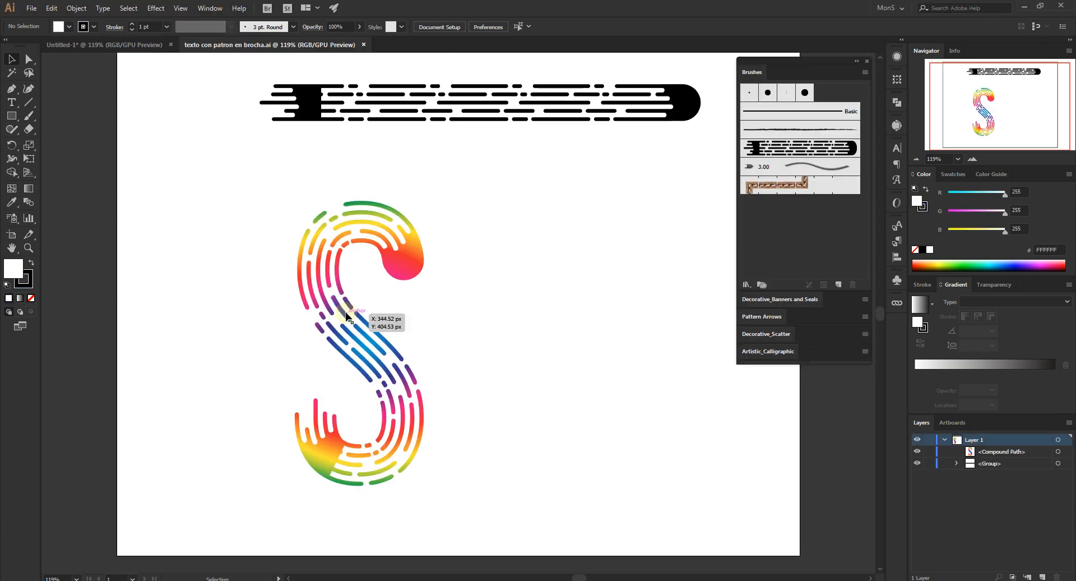
Step: Move the rainbow S to the artboard's left side at about X 156, Y 484 px, and select the black dashed bar
left_click(505, 94)
left_click(473, 307)
left_click_drag(241, 175, 440, 524)
left_click_drag(320, 307, 185, 330)
left_click(346, 269)
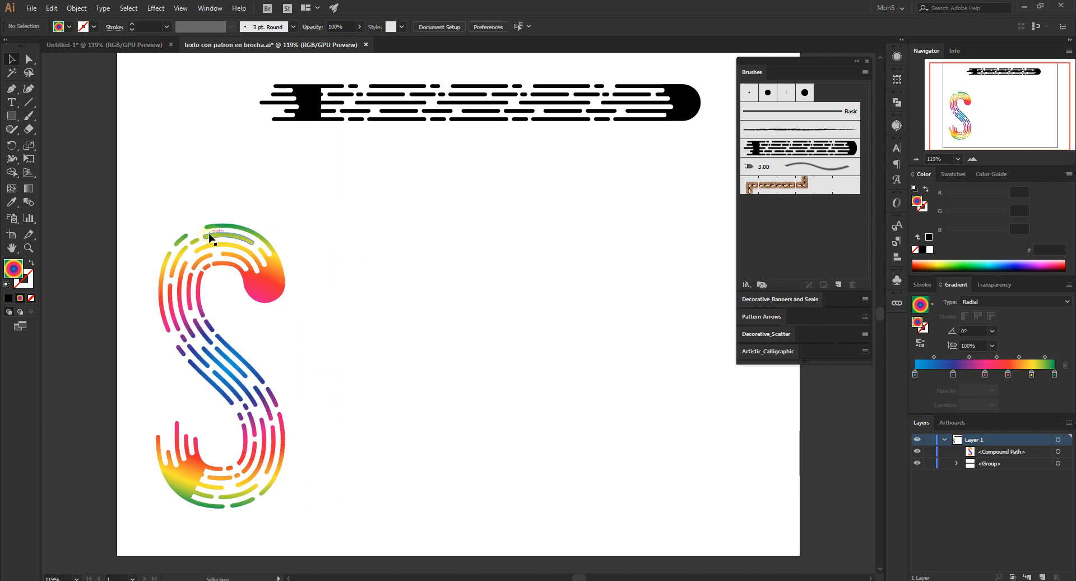
left_click_drag(147, 192, 329, 485)
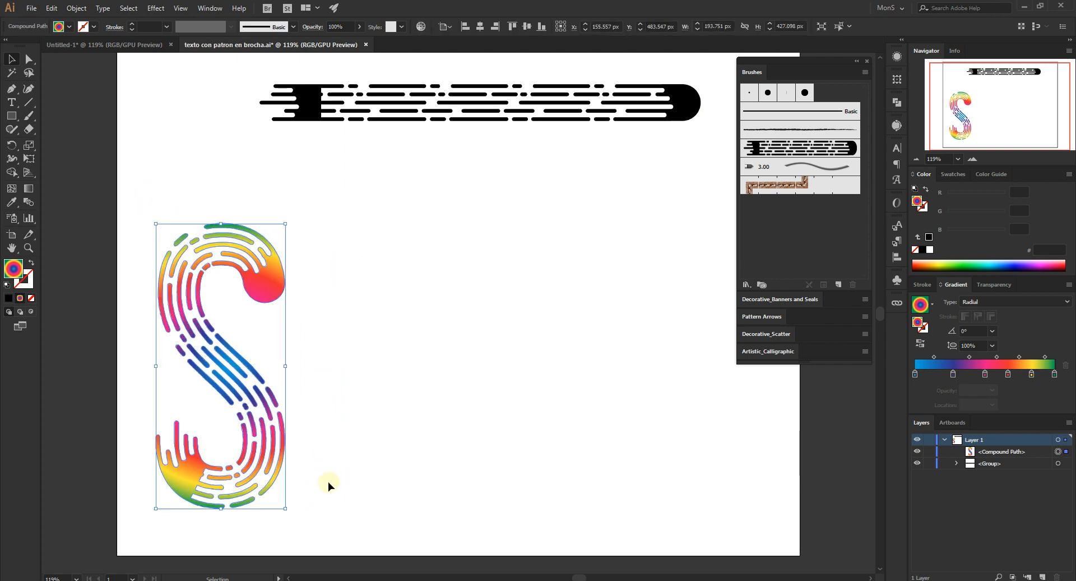
left_click(414, 93)
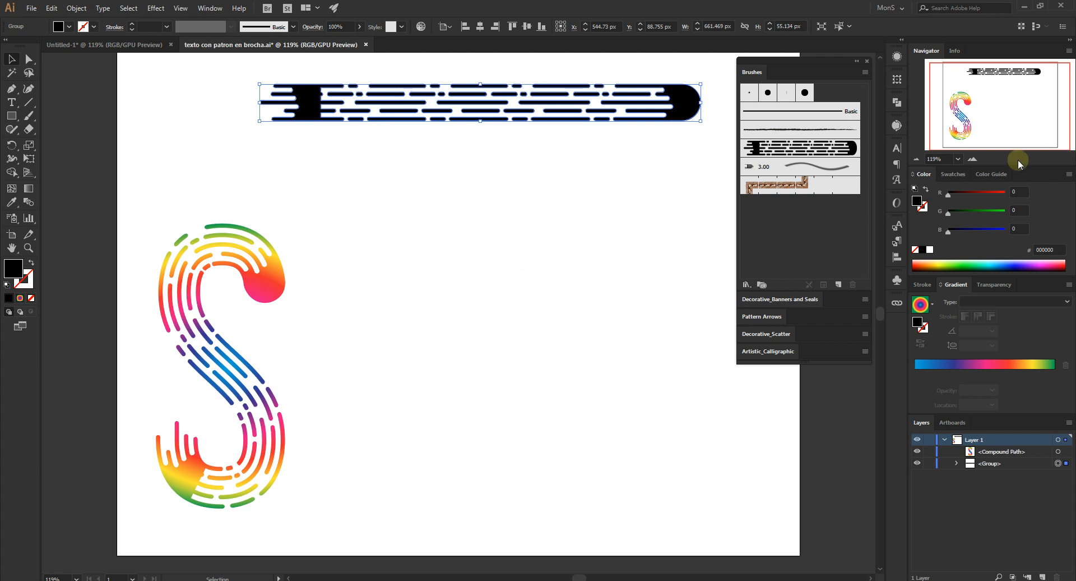
Step: Draw a horizontal line about 266 px long in the empty area below the black dashed bar
double_click(973, 158)
left_click_drag(503, 145, 533, 429)
left_click_drag(473, 365, 389, 262)
left_click(389, 262)
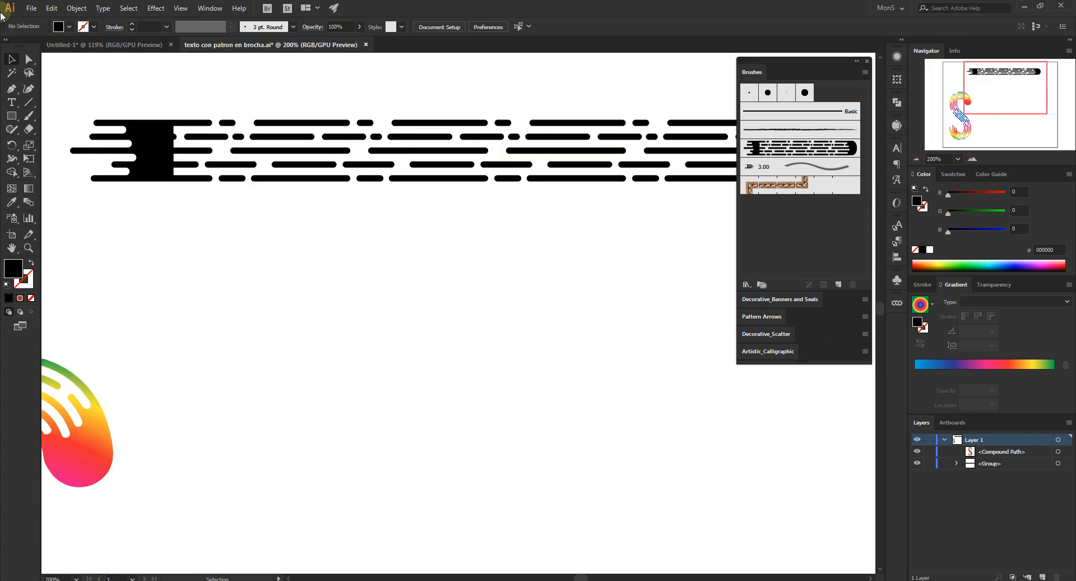
left_click(30, 105)
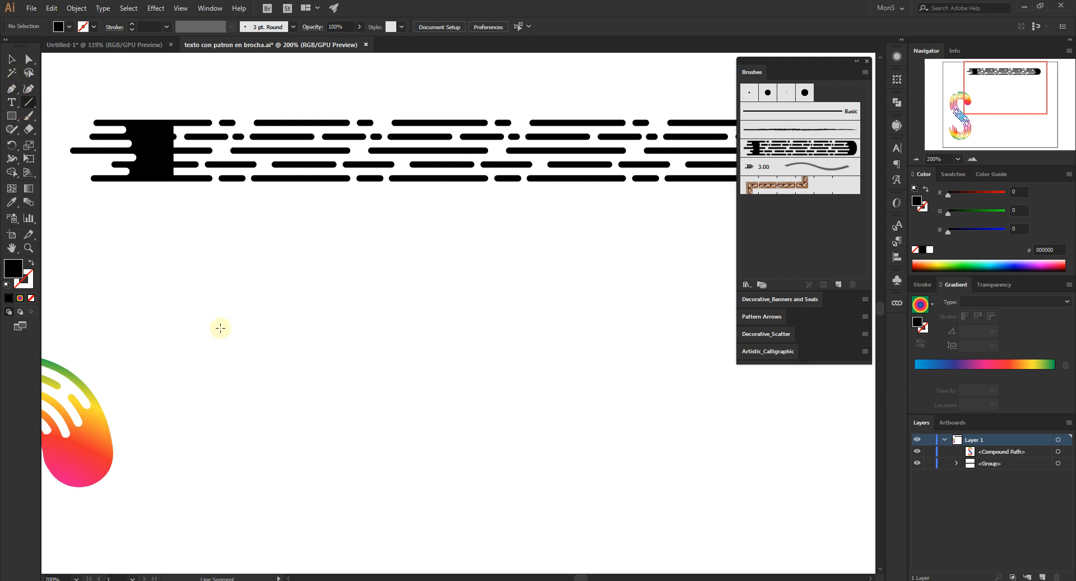
left_click(246, 297)
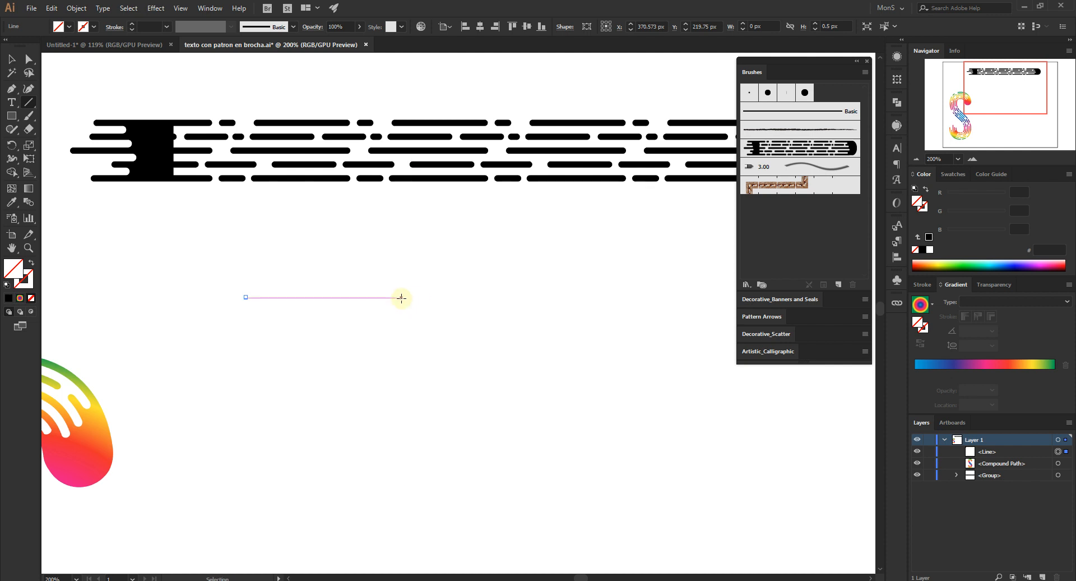
key("ctrl+z")
left_click_drag(205, 280, 504, 280)
left_click(11, 103)
left_click(12, 59)
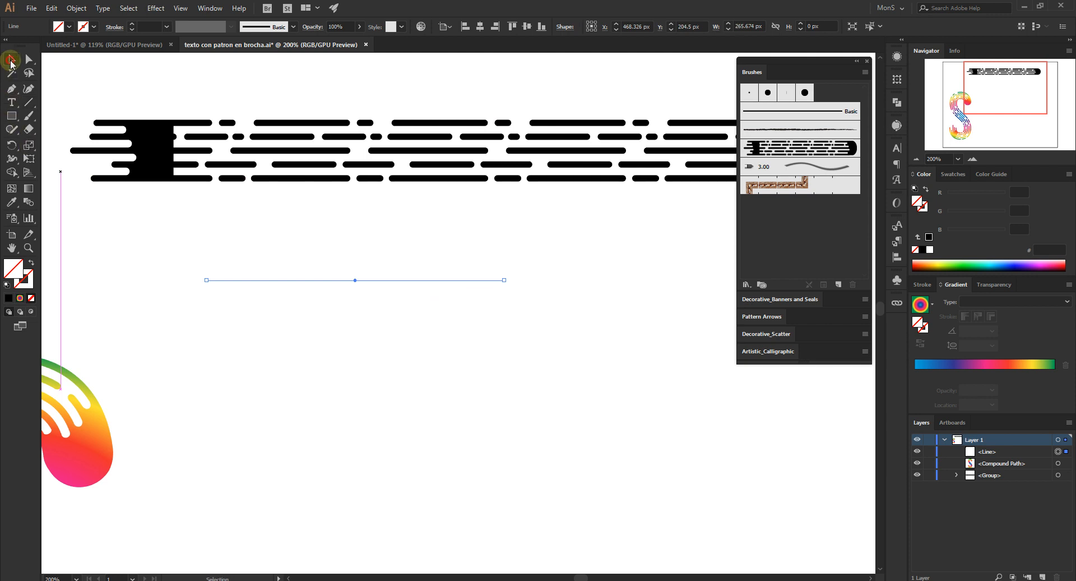
Step: Give the new line a black stroke with a weight of 6 pt
left_click(23, 279)
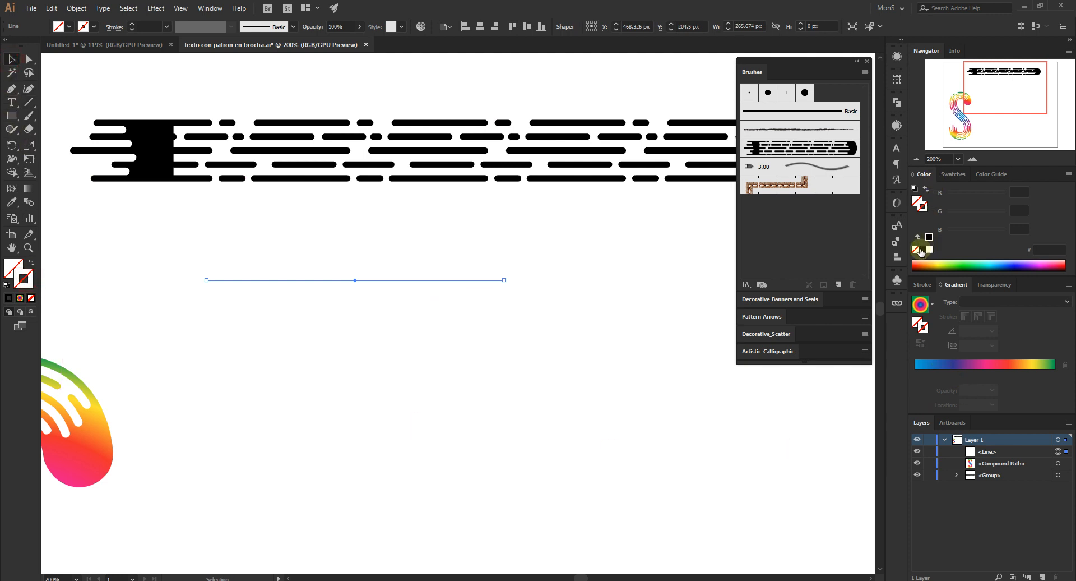
left_click(923, 250)
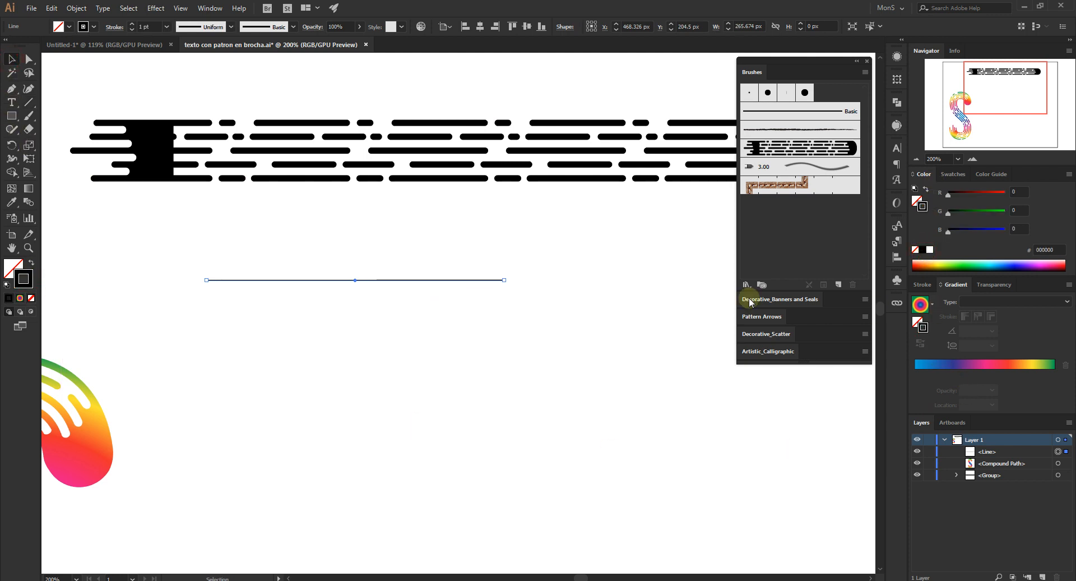
left_click(132, 23)
left_click(132, 23)
left_click(132, 23)
left_click(132, 24)
left_click(132, 23)
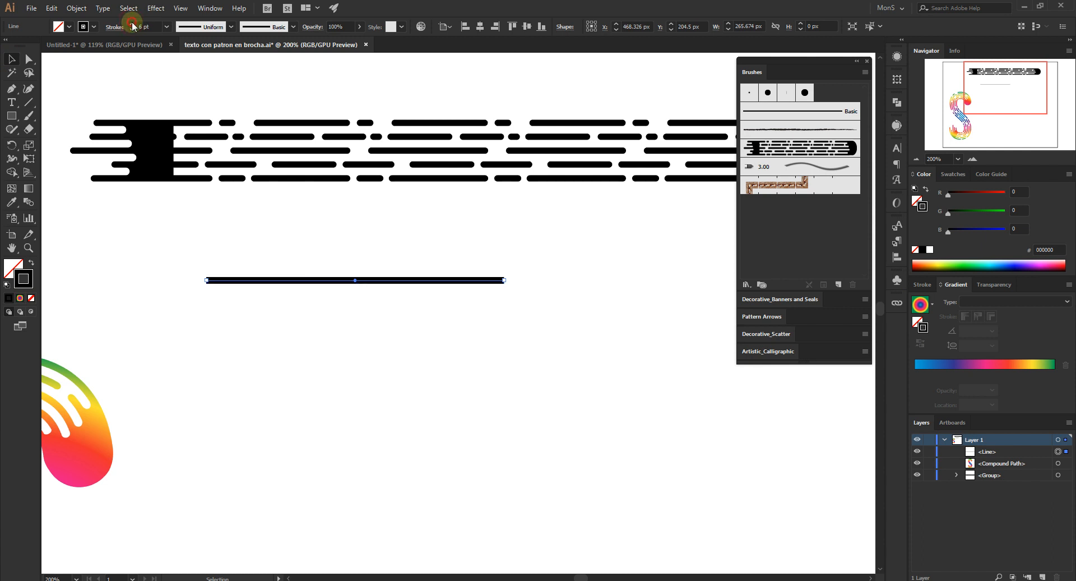
left_click(132, 23)
left_click(133, 29)
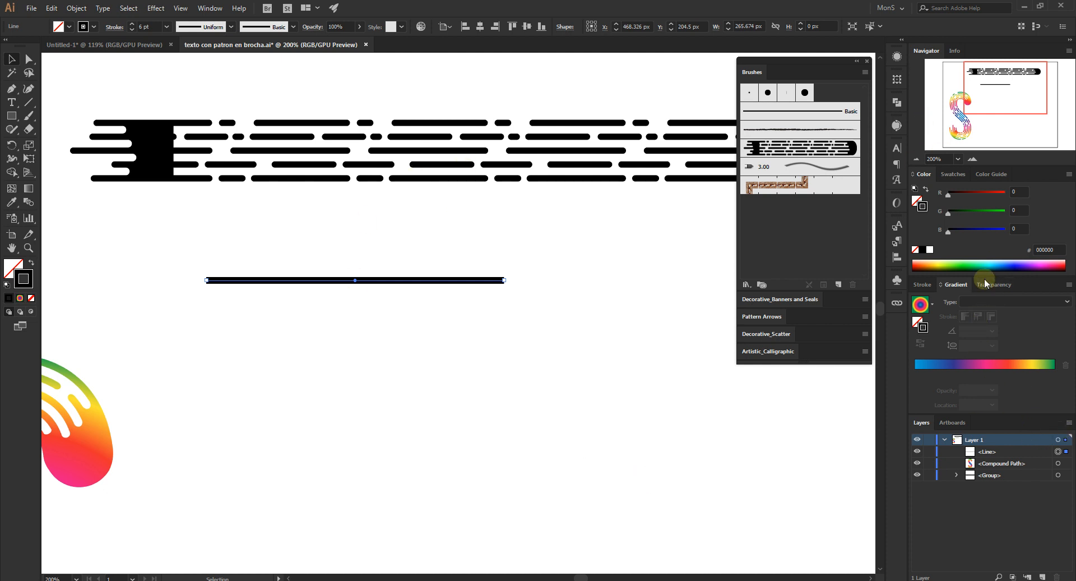
Step: Set the line's stroke ends to the round cap style
left_click(924, 285)
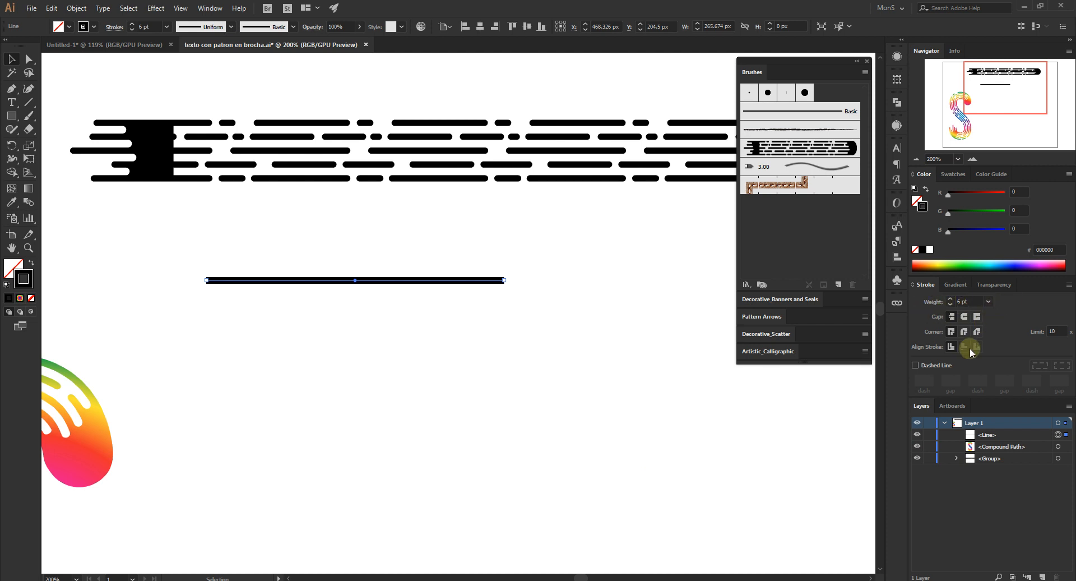
left_click(522, 314)
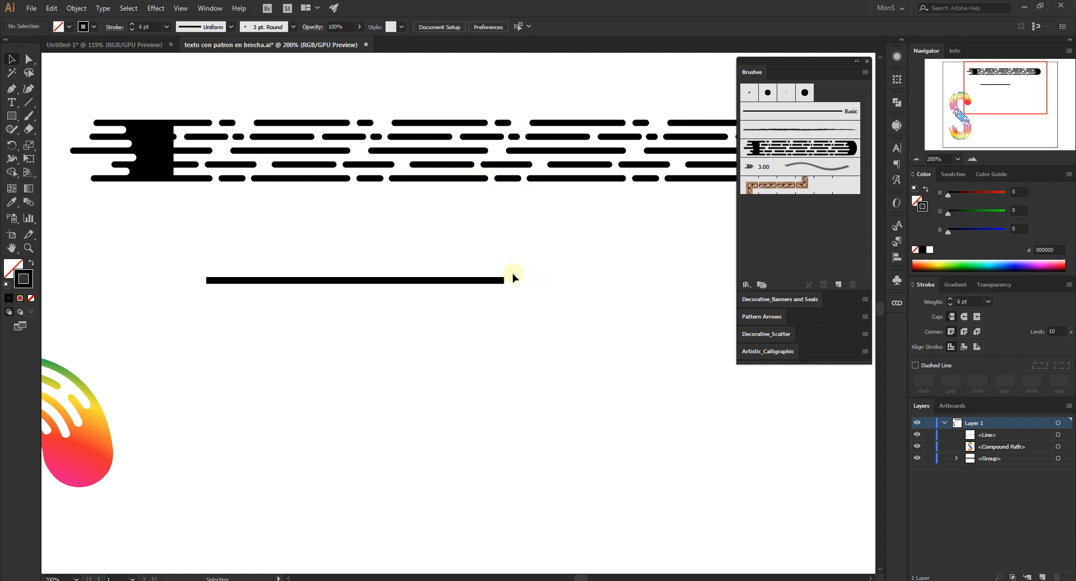
left_click_drag(539, 248, 502, 309)
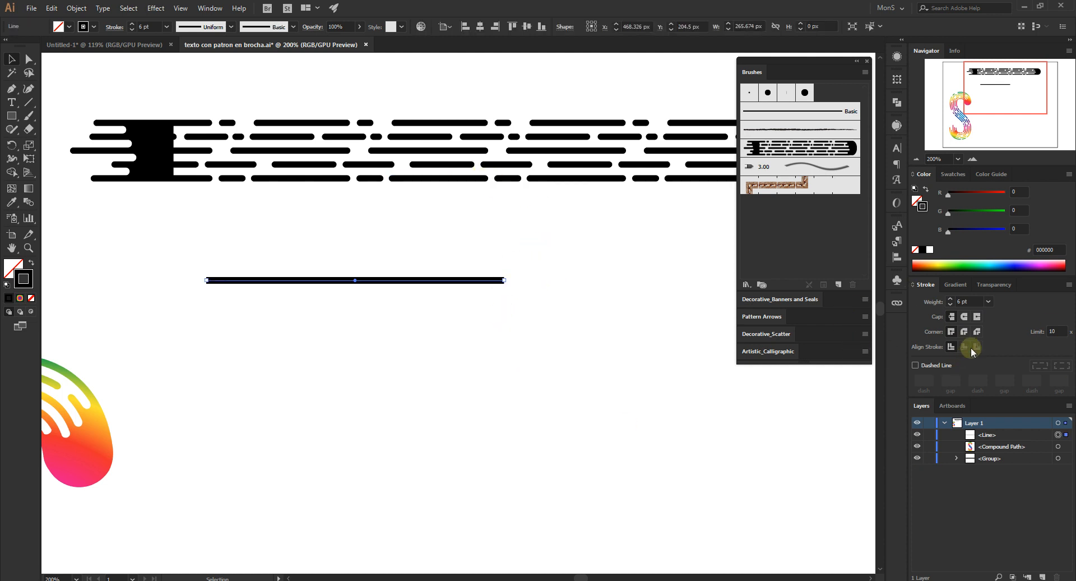
left_click(964, 317)
left_click(421, 352)
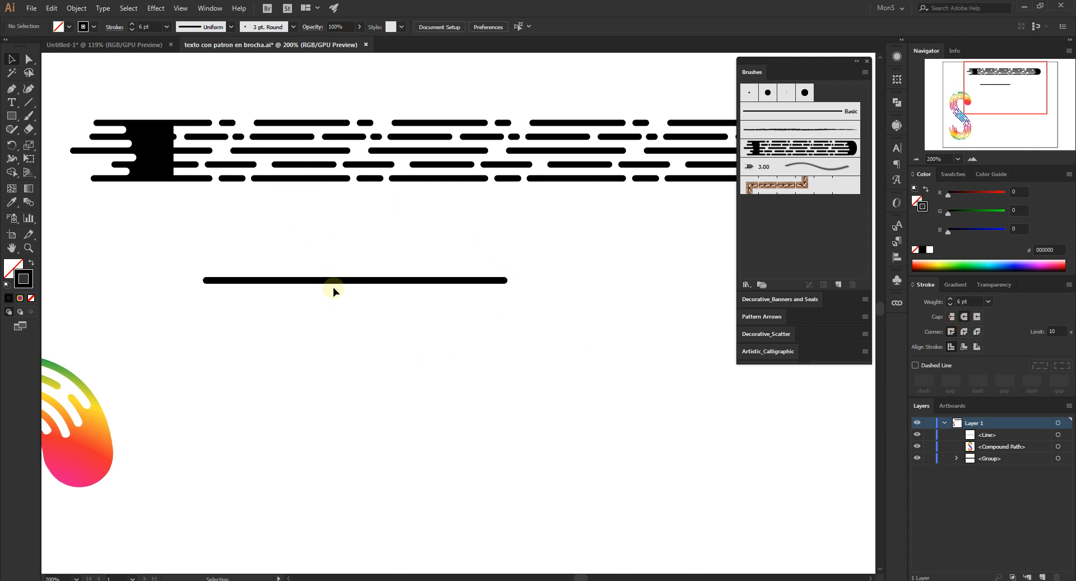
Step: Move the line up to Y 192.5 px and stack four copies beneath it at 12 px spacing
left_click_drag(383, 281, 397, 267)
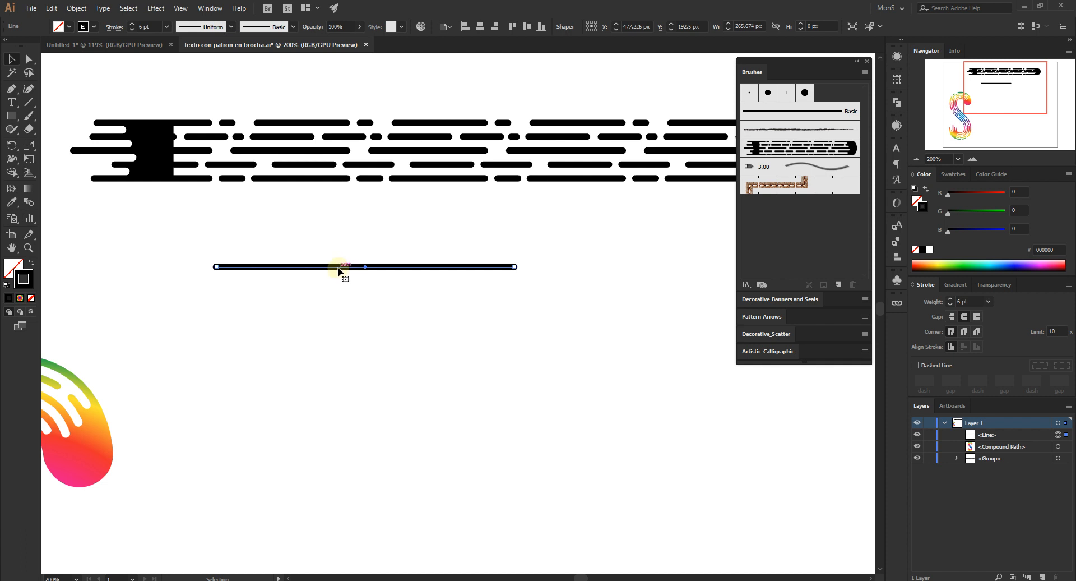
left_click_drag(338, 271, 336, 283)
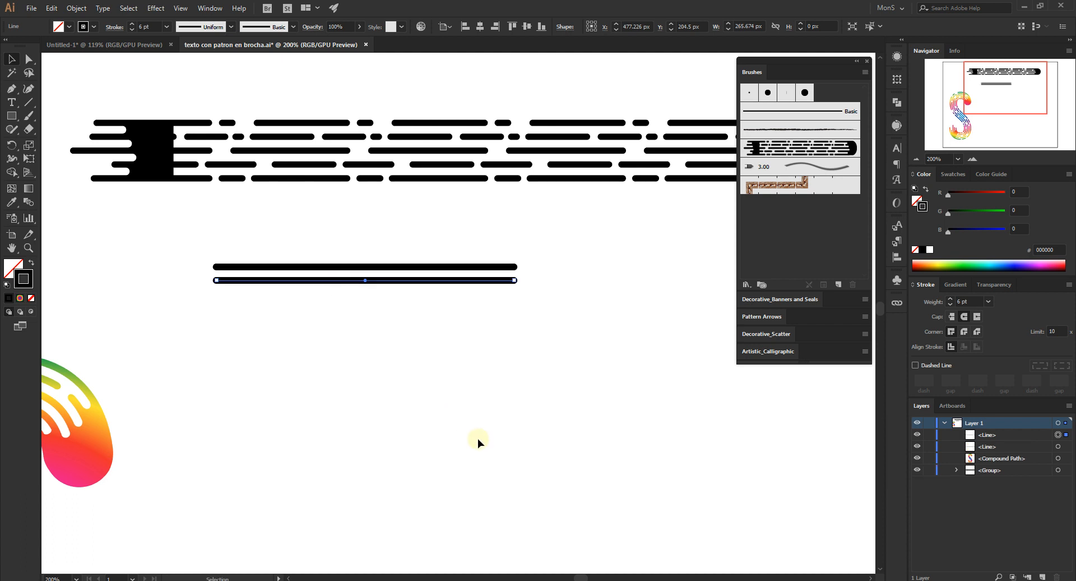
key("ctrl+d")
key("ctrl+d")
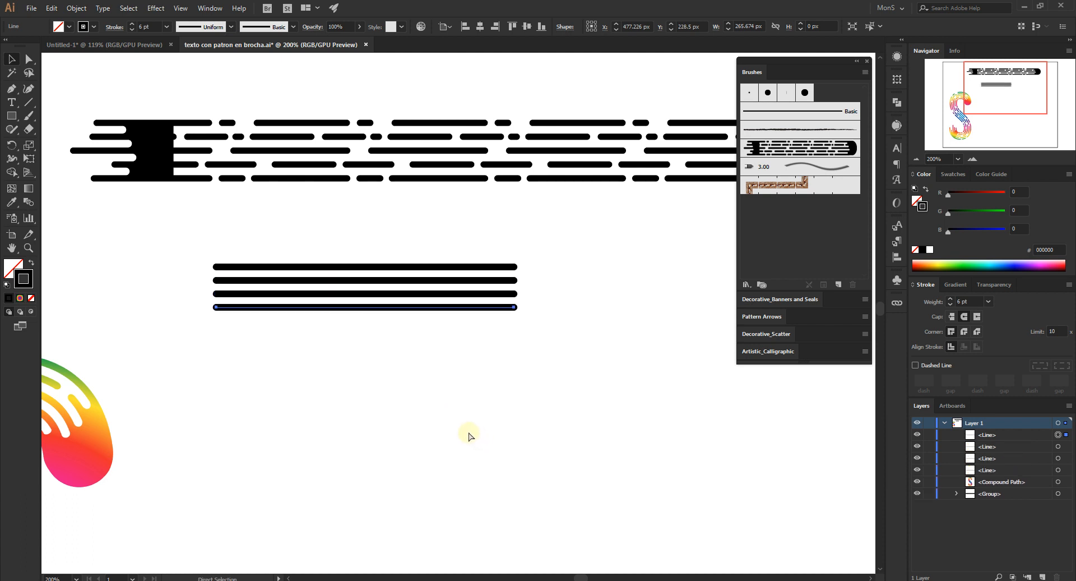
key("ctrl+d")
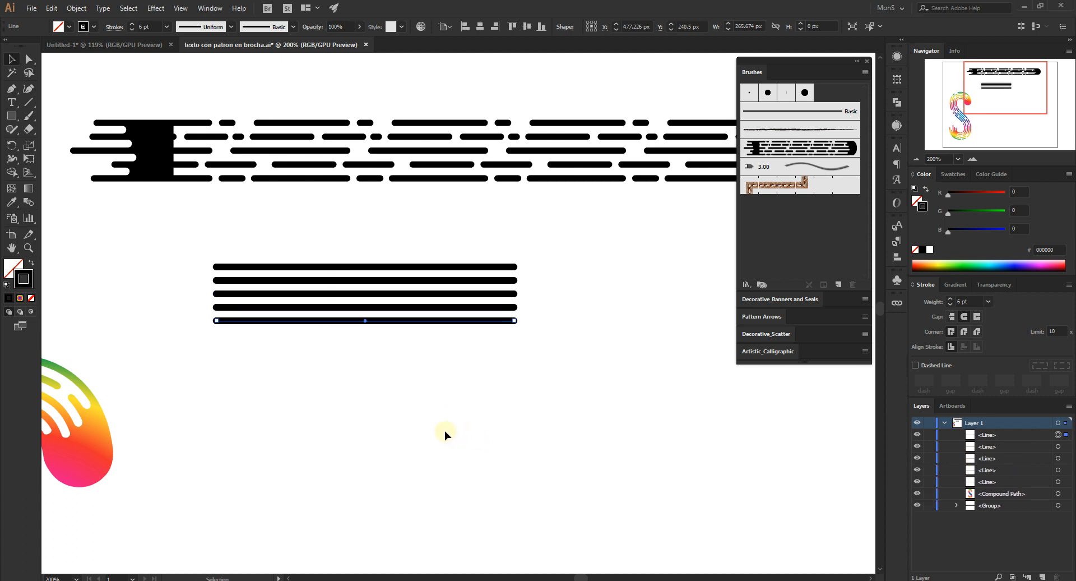
left_click(361, 378)
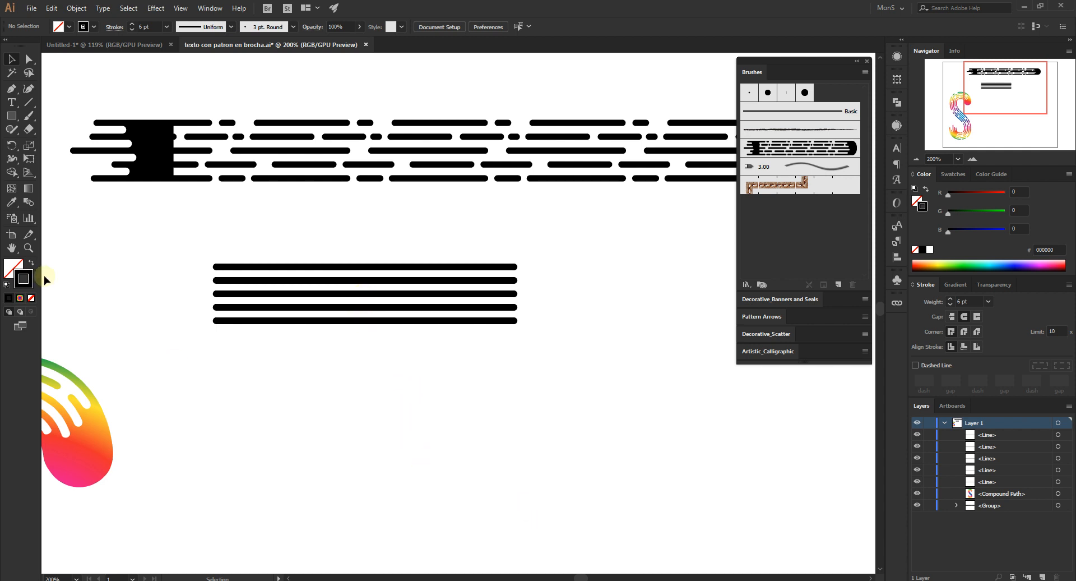
Step: Select the top line of the stack and collapse the Brushes list to free the canvas
left_click(973, 159)
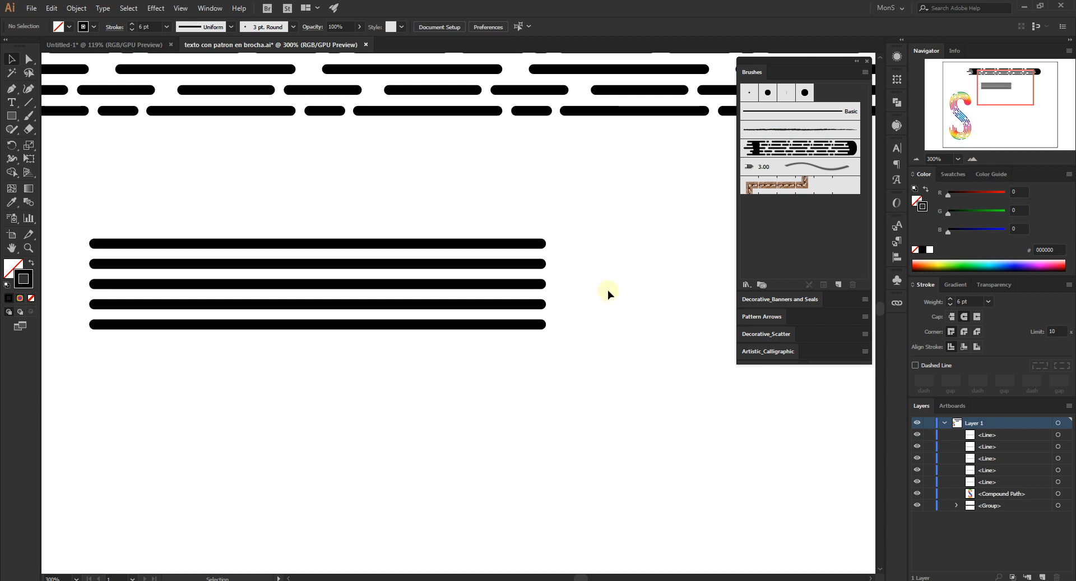
left_click_drag(362, 405, 412, 465)
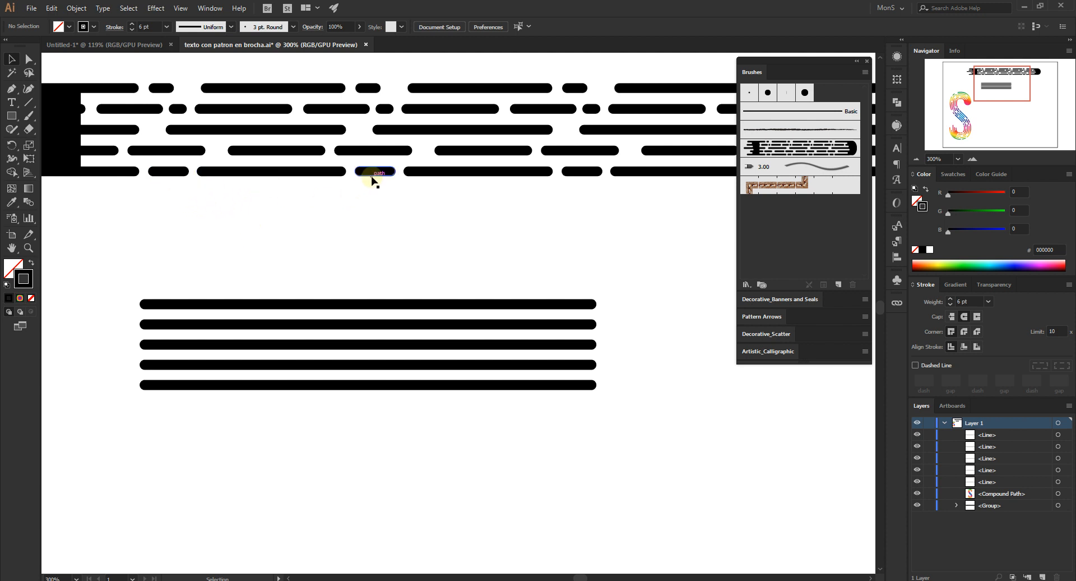
left_click(345, 303)
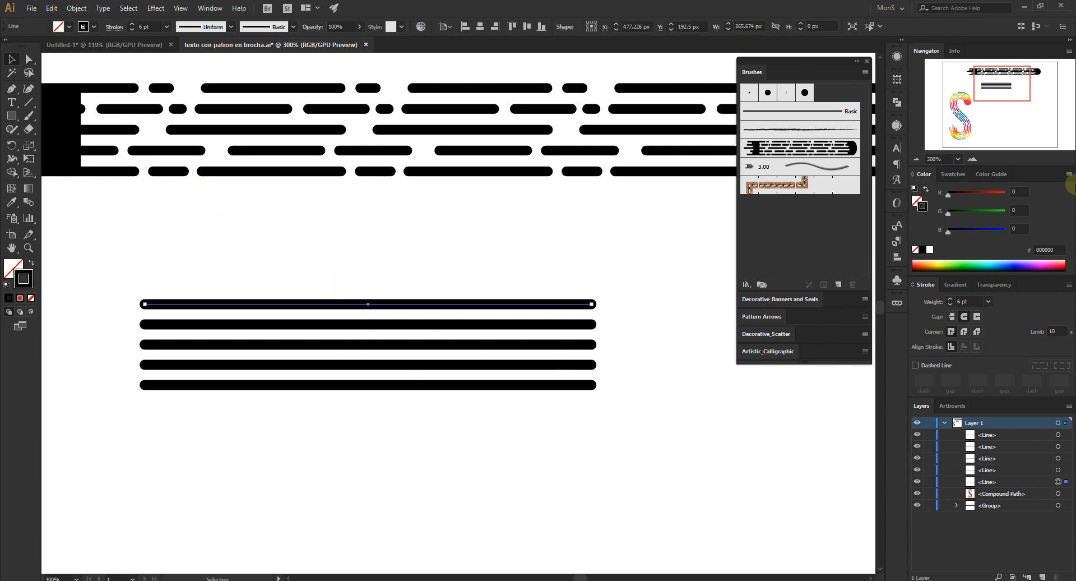
left_click(973, 160)
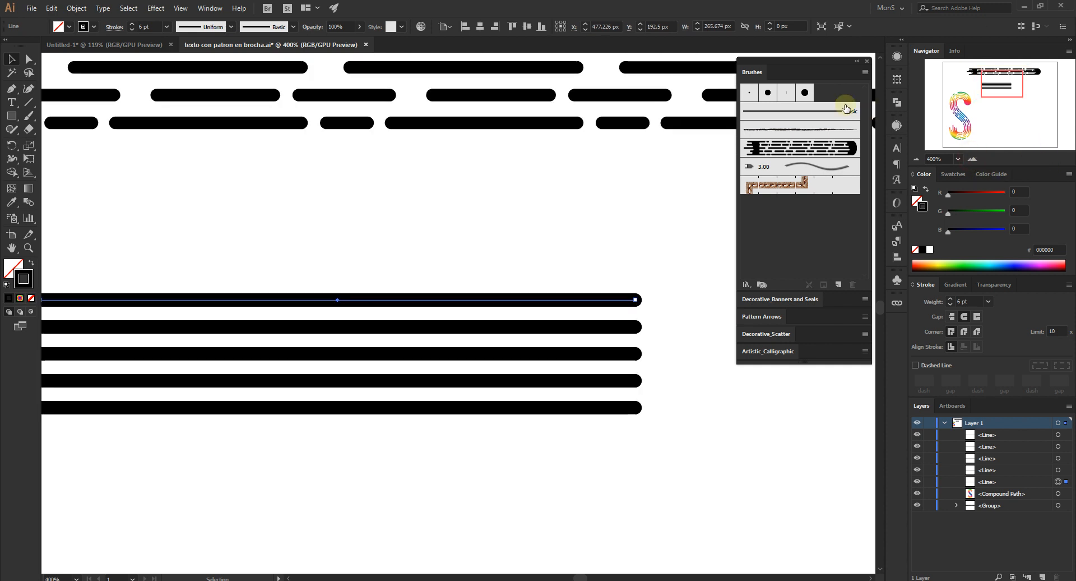
double_click(752, 72)
mouse_move(255, 369)
left_mouse_down()
mouse_move(505, 409)
mouse_move(398, 361)
left_mouse_up()
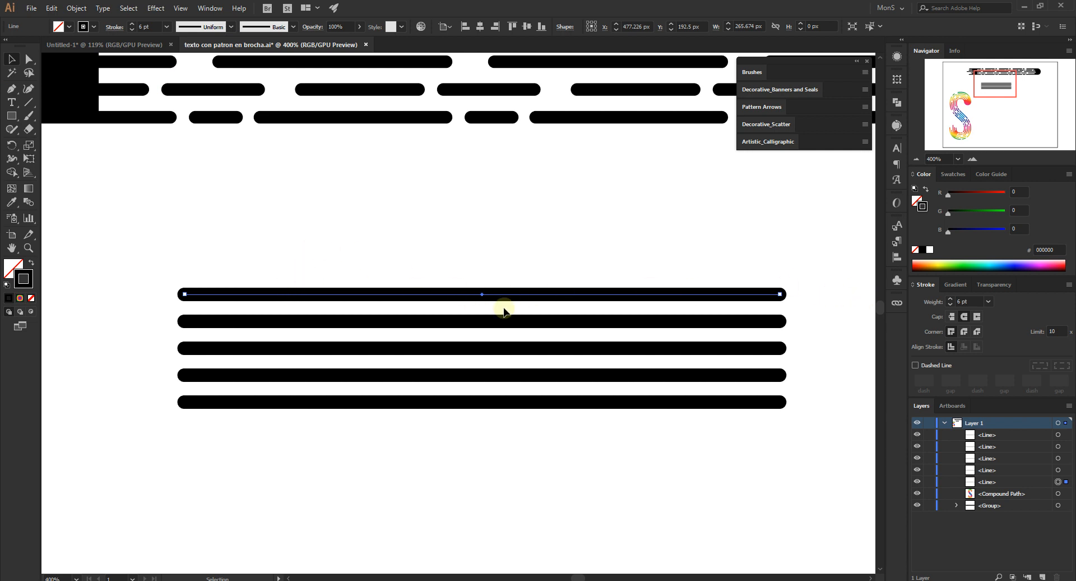
Step: Add three anchor points to the top line at about X 394, 405 and 414 px
left_click(11, 88)
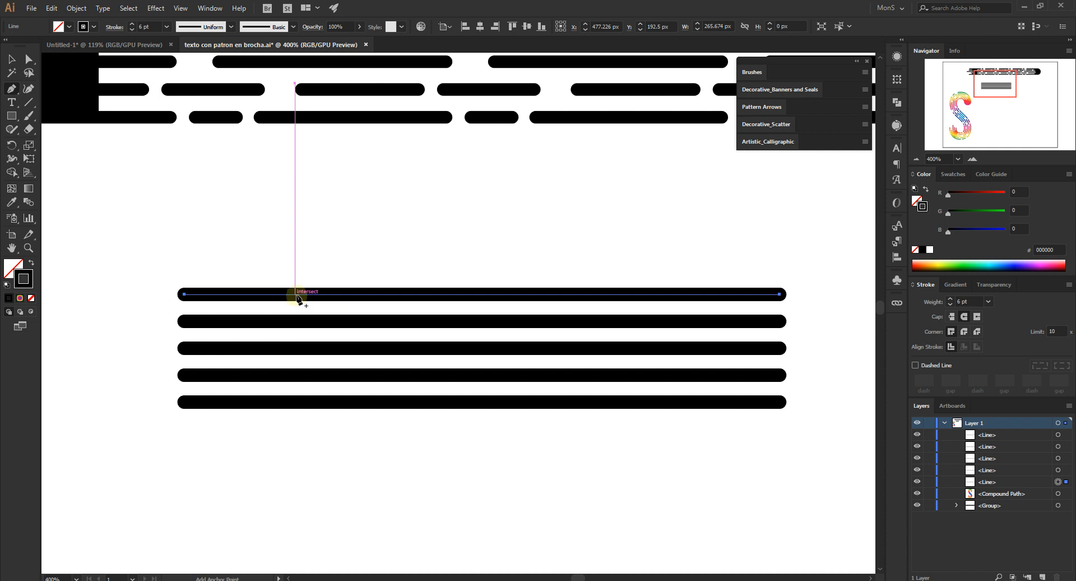
left_click(296, 294)
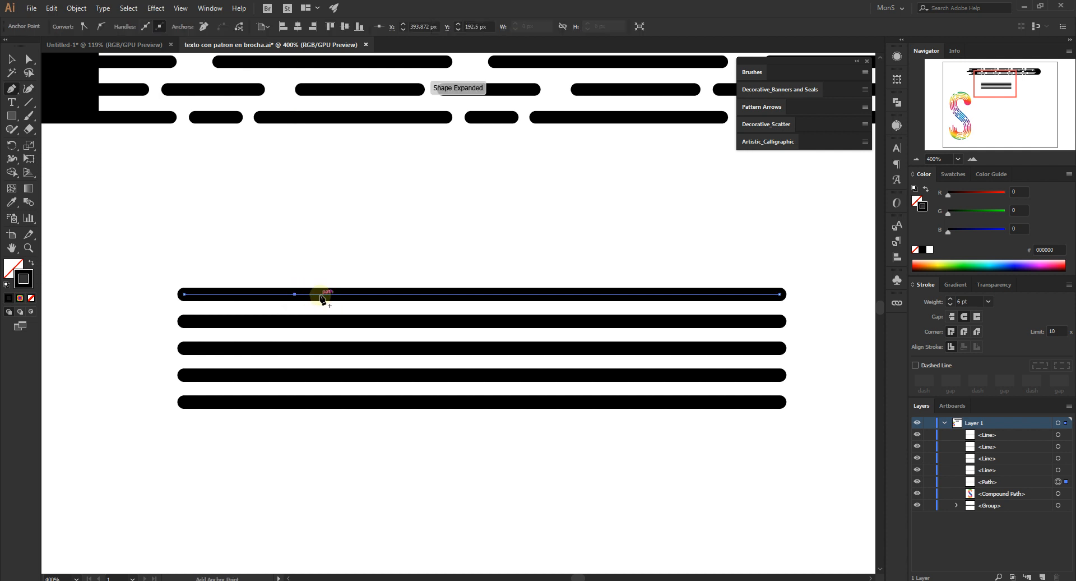
left_click(320, 294)
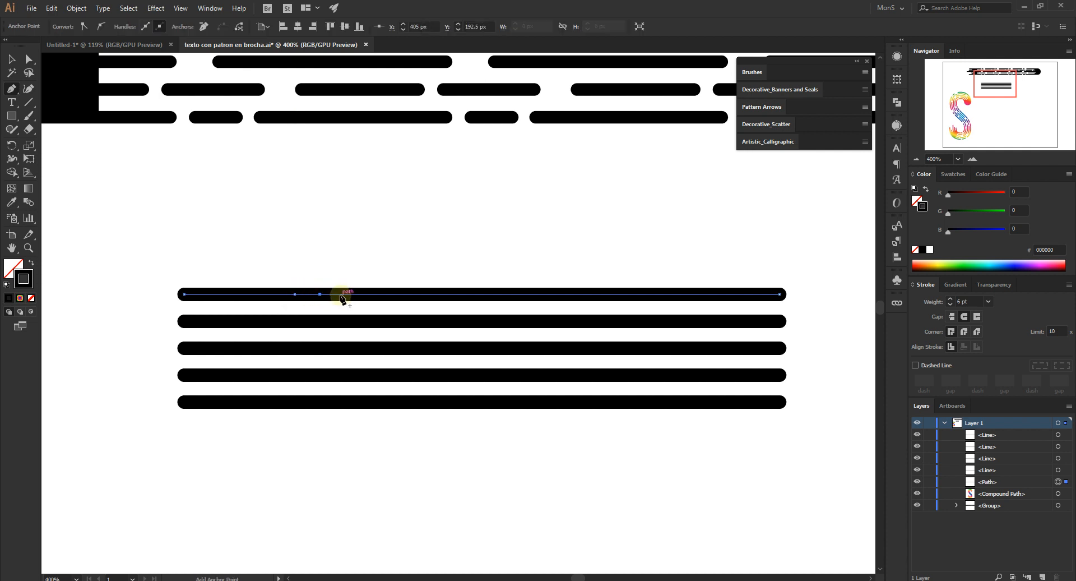
left_click(340, 294)
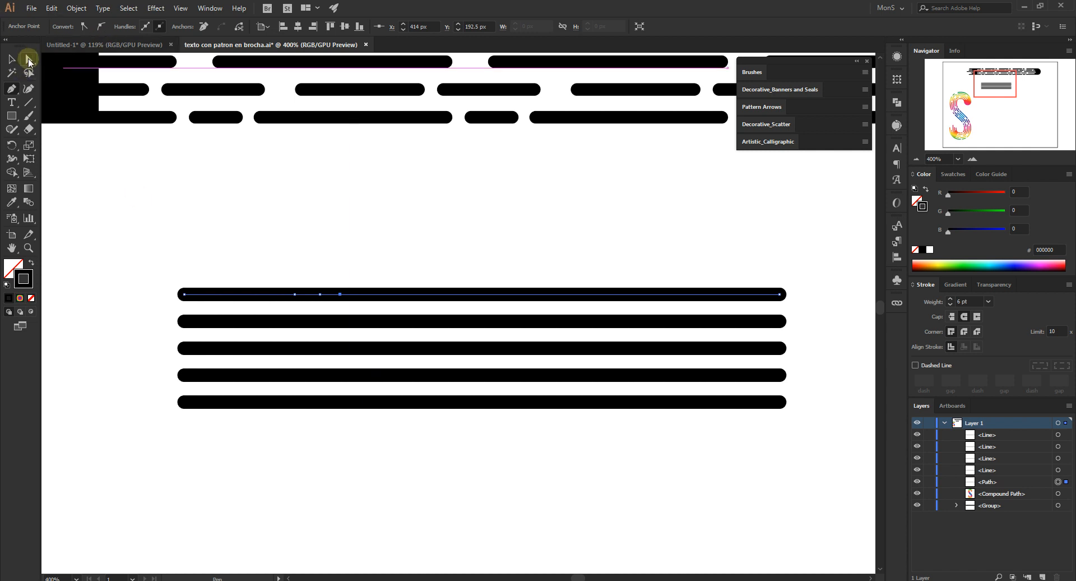
Step: Delete the middle of the three added anchor points, at X 405 px, to cut a gap in the top line
left_click(29, 59)
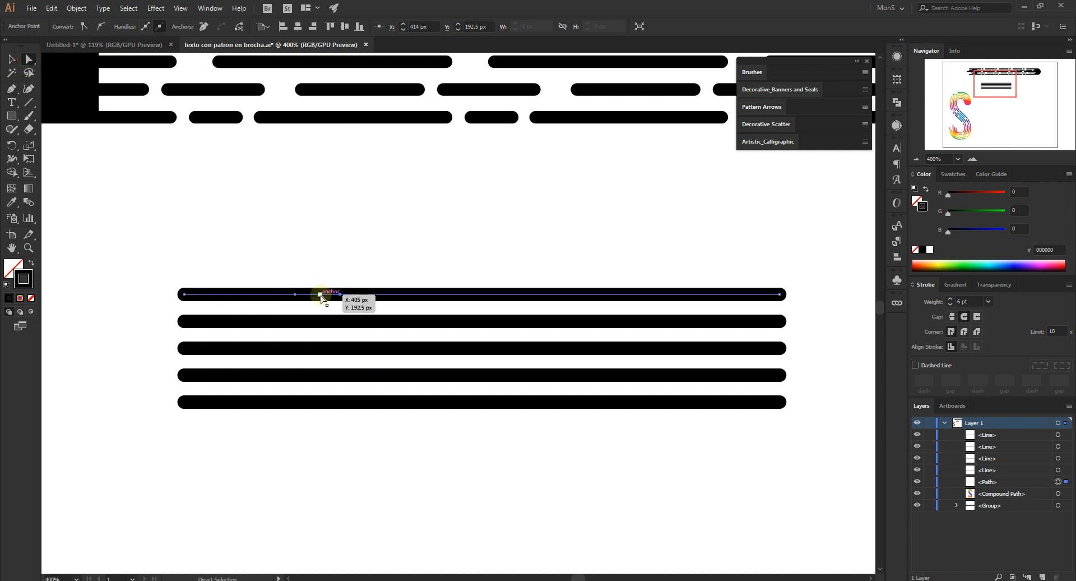
left_click_drag(317, 275, 328, 306)
key("Delete")
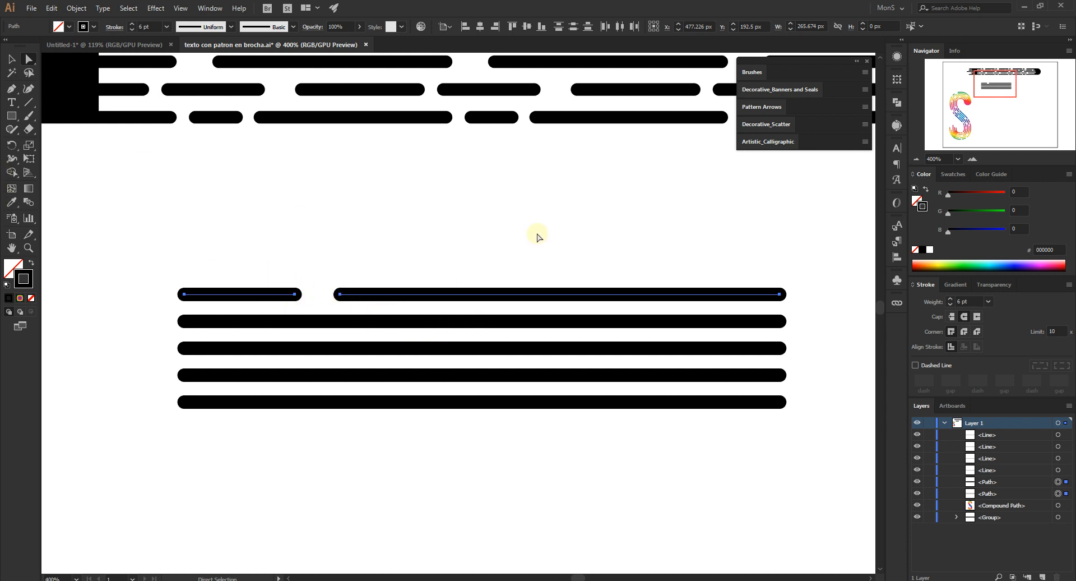
Step: Add three anchor points to the long right-hand segment of the top line, at about X 525, 533 and 542 px
key("t")
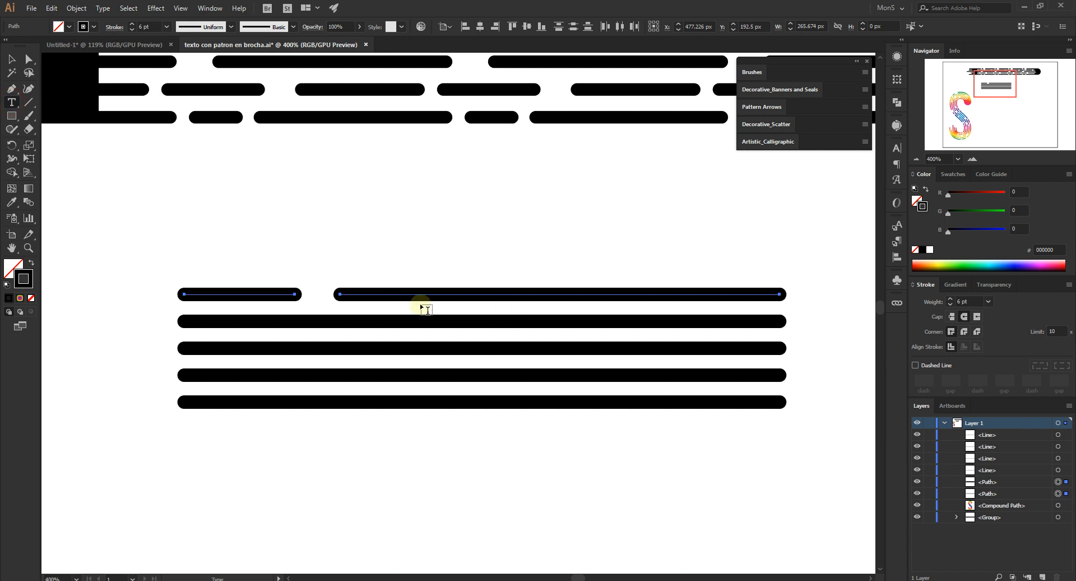
left_click(11, 89)
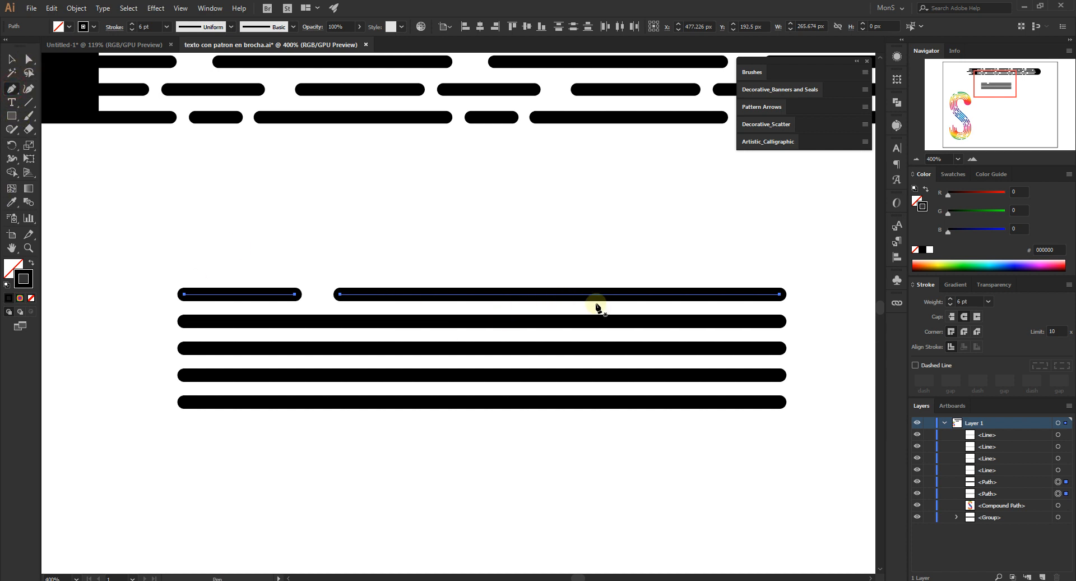
left_click(589, 294)
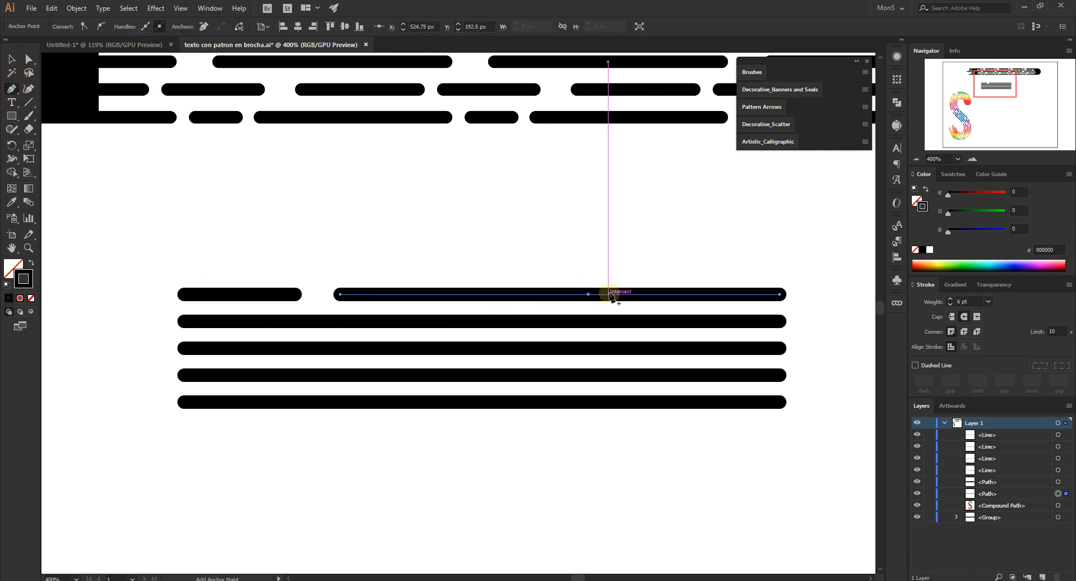
left_click(609, 294)
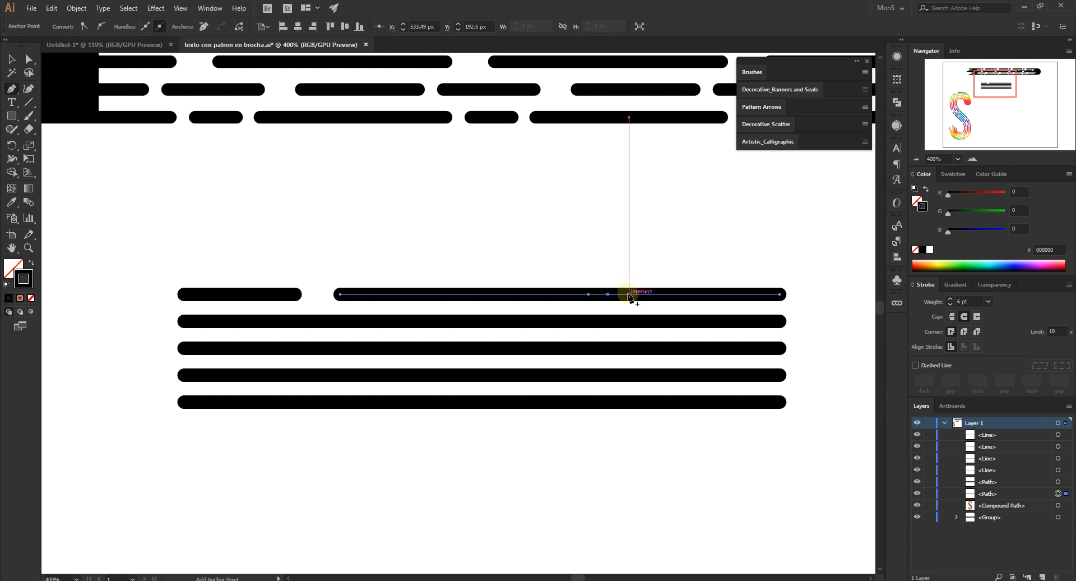
left_click(626, 294)
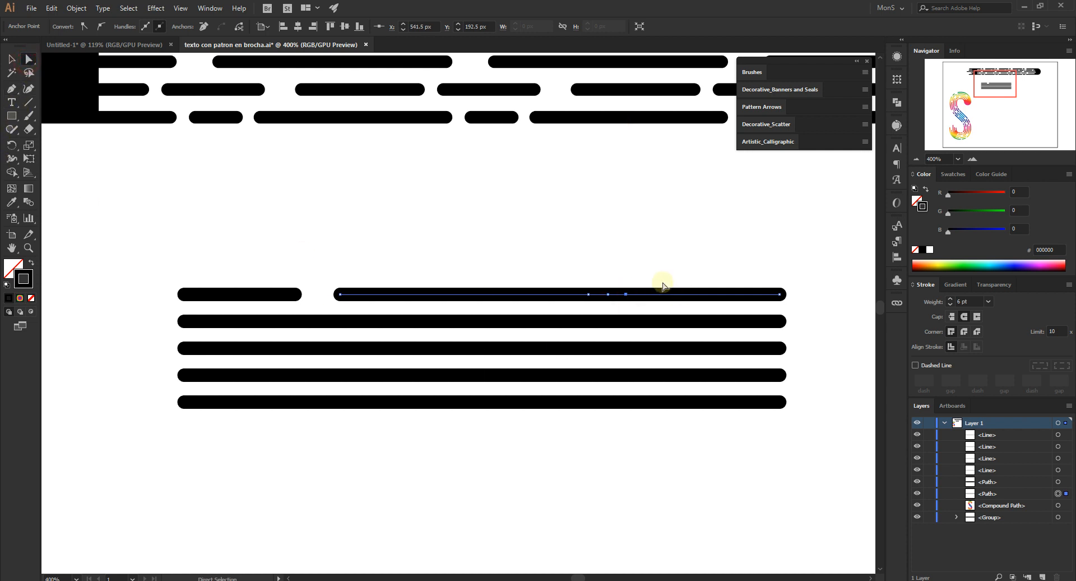
Step: Delete the middle of the three new anchor points, at about X 533 px, to cut a second gap in the top line, and deselect
left_click_drag(614, 310, 611, 306)
key("Delete")
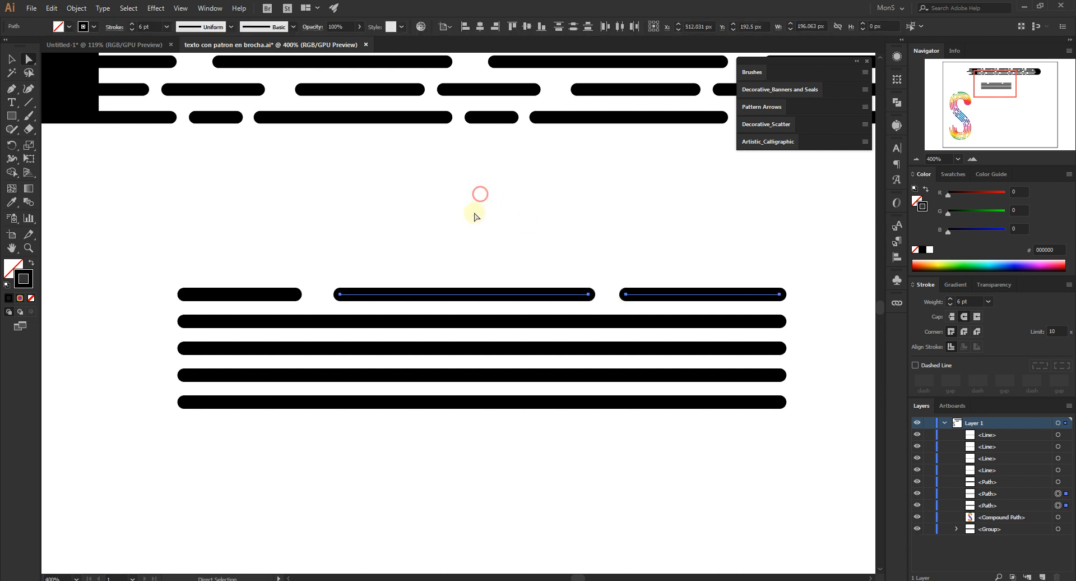
key("ctrl+shift+a")
left_click(12, 59)
left_click(518, 207)
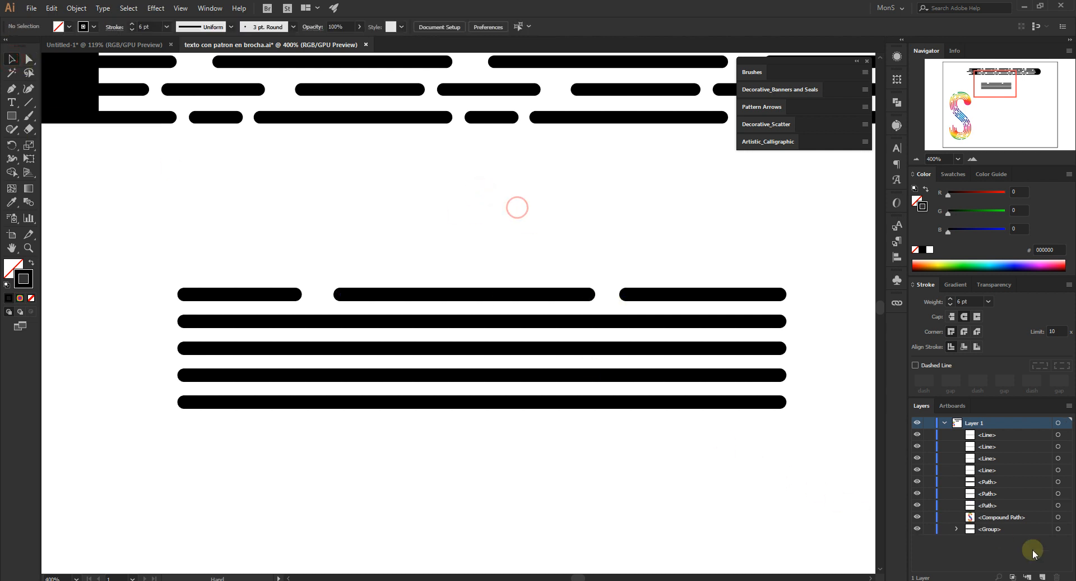
Step: Examine the whole finished dashed brush artwork above the new line stack, including how its middle dash section repeats
left_click_drag(660, 451, 514, 492)
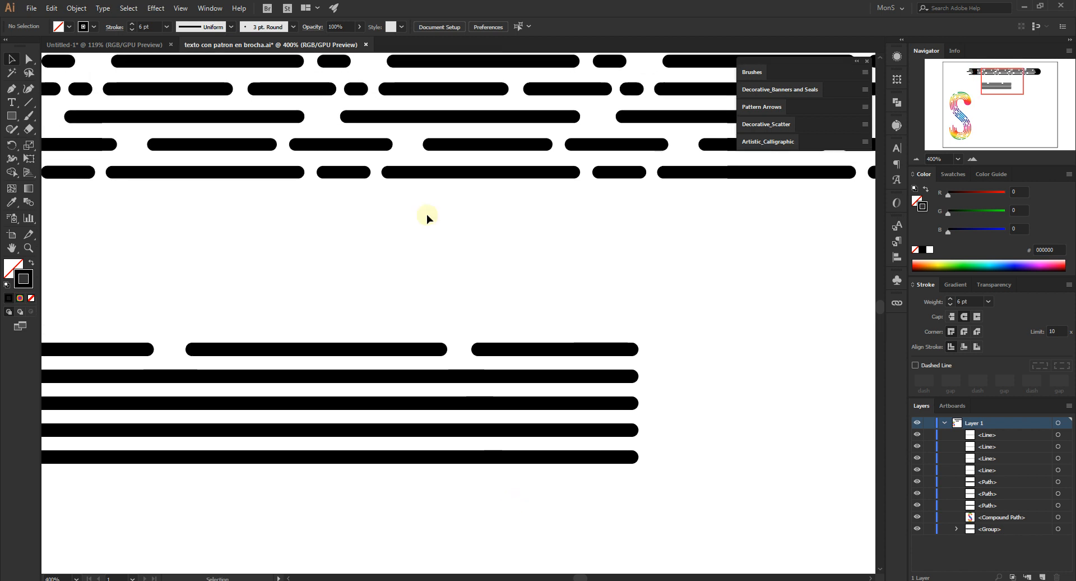
left_click_drag(441, 467, 507, 476)
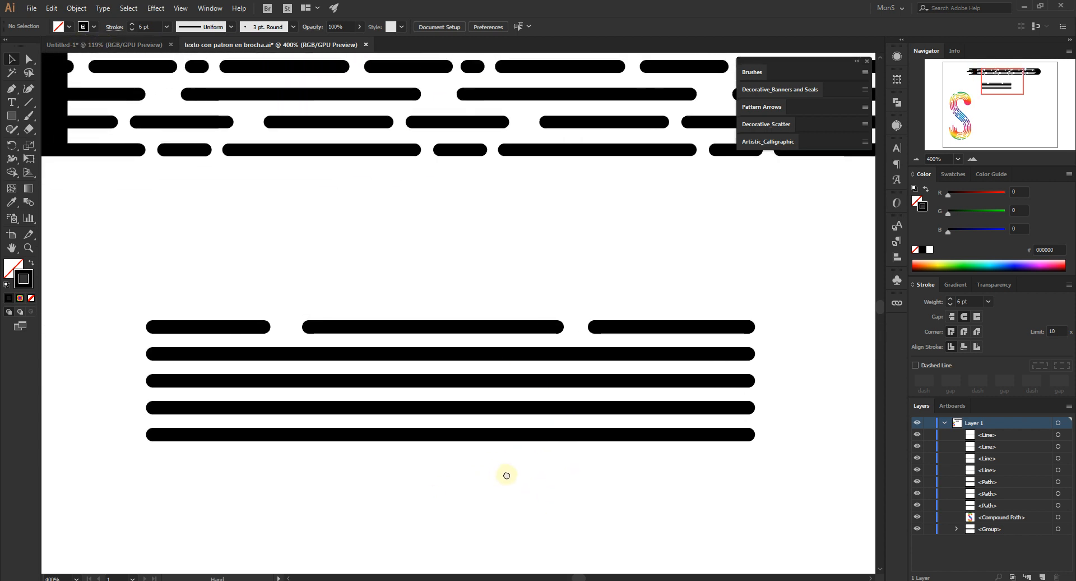
left_click(918, 160)
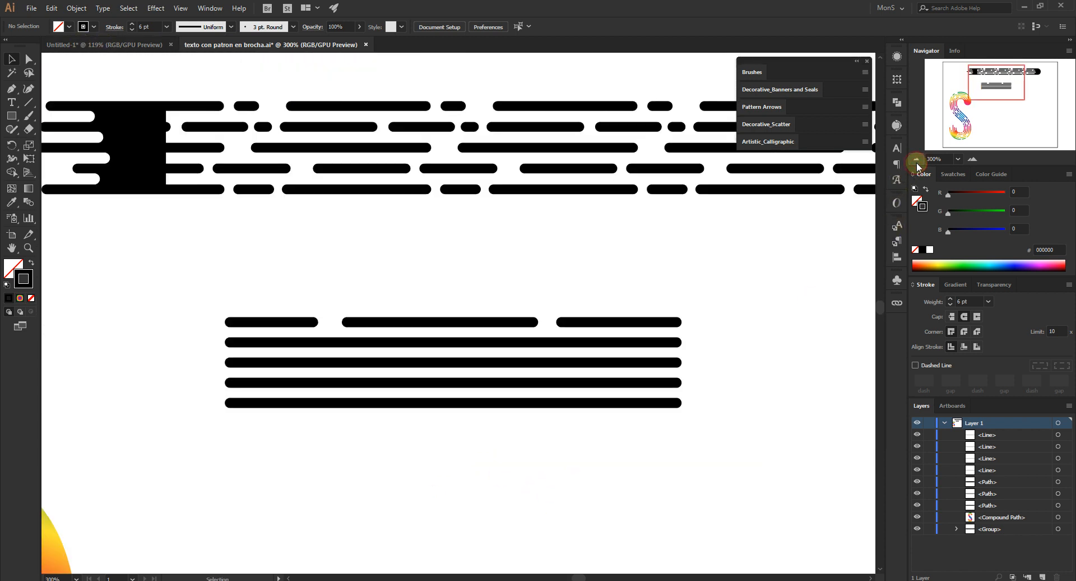
left_click(917, 159)
left_click_drag(644, 307, 547, 322)
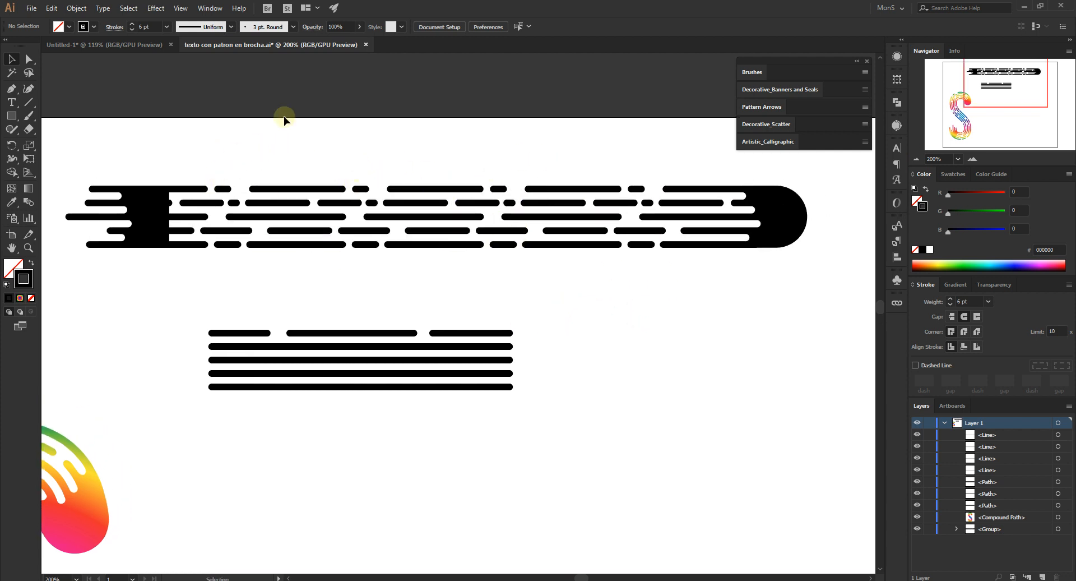
left_click_drag(345, 145, 482, 295)
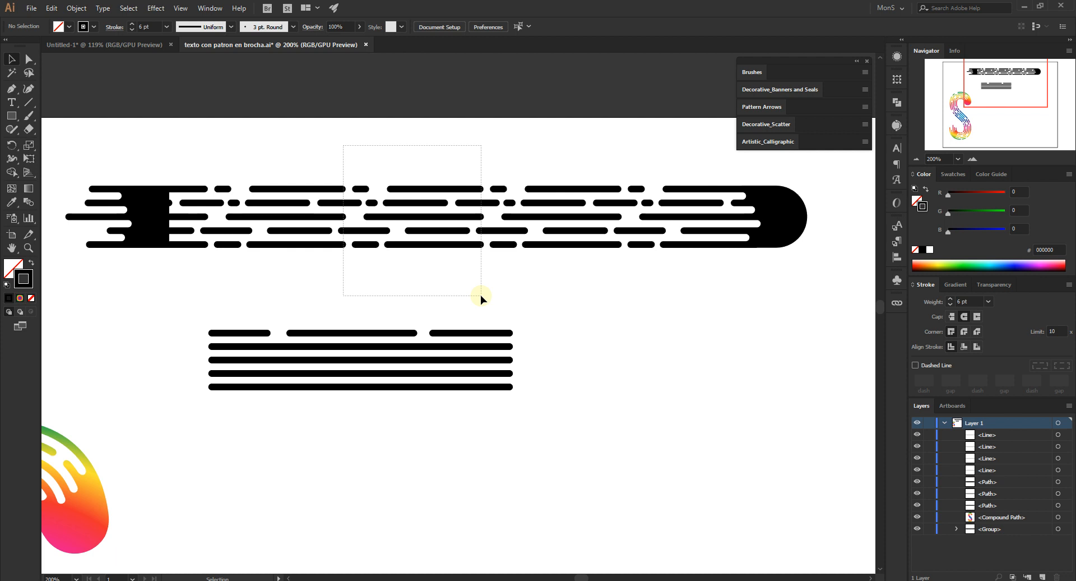
left_click_drag(480, 296, 481, 296)
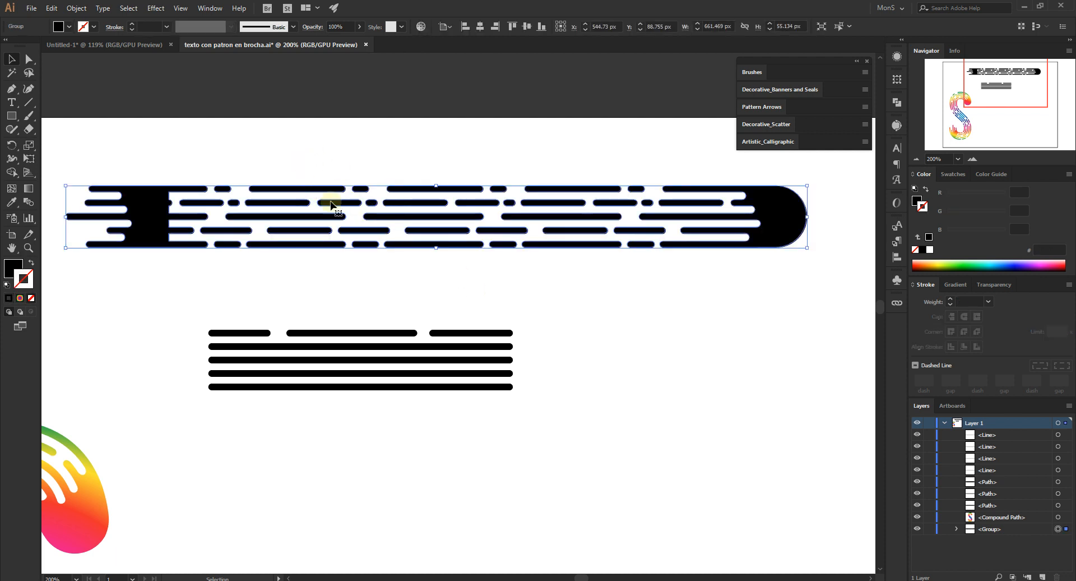
left_click(303, 285)
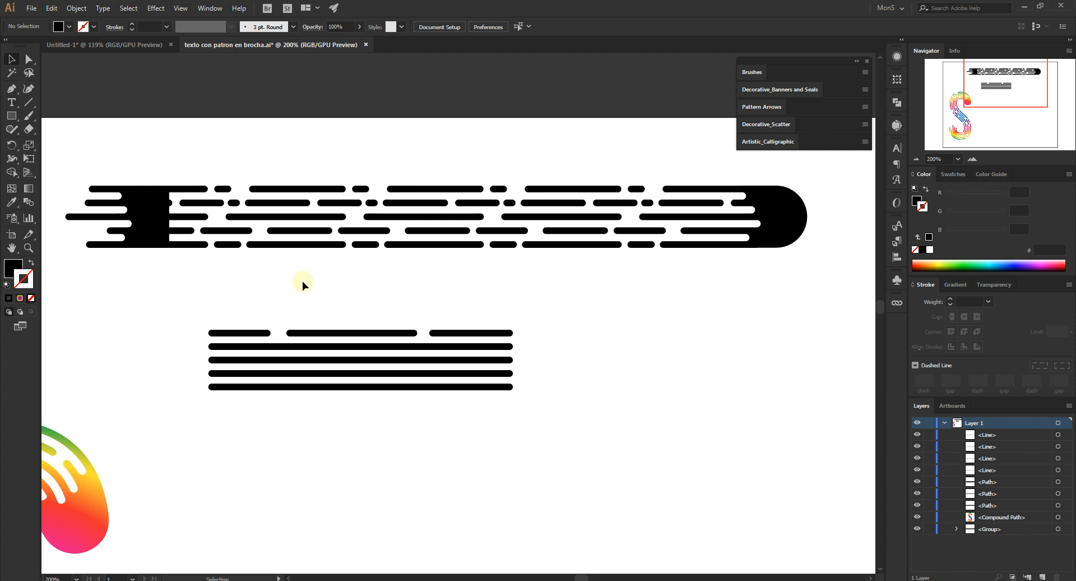
Step: Examine the solid rounded end of the finished artwork up close, then return to the end of the new line stack
left_click(971, 159)
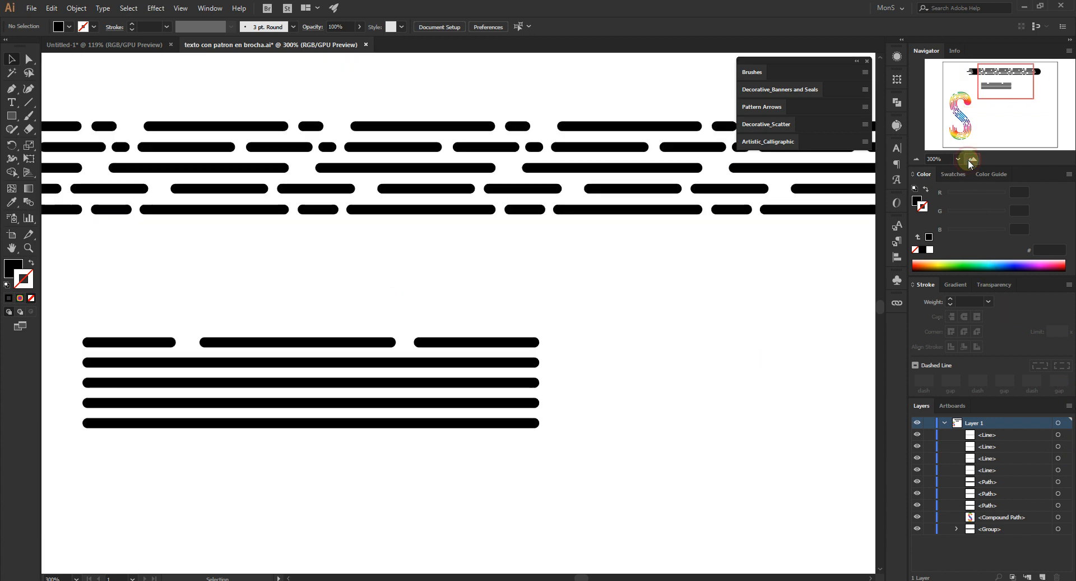
left_click(971, 159)
left_click_drag(707, 321, 434, 243)
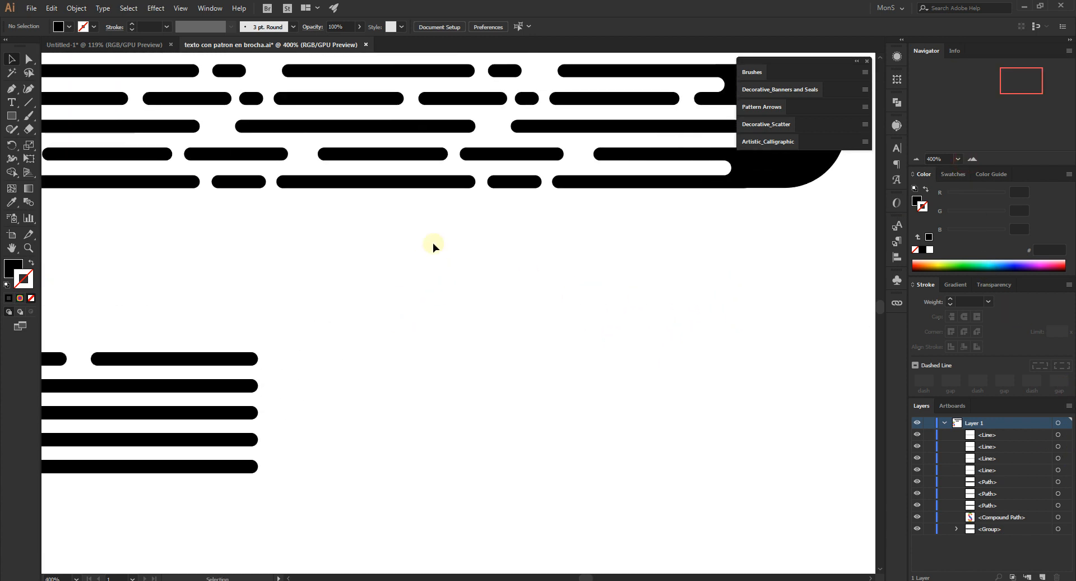
key("space")
left_click_drag(577, 336, 424, 346)
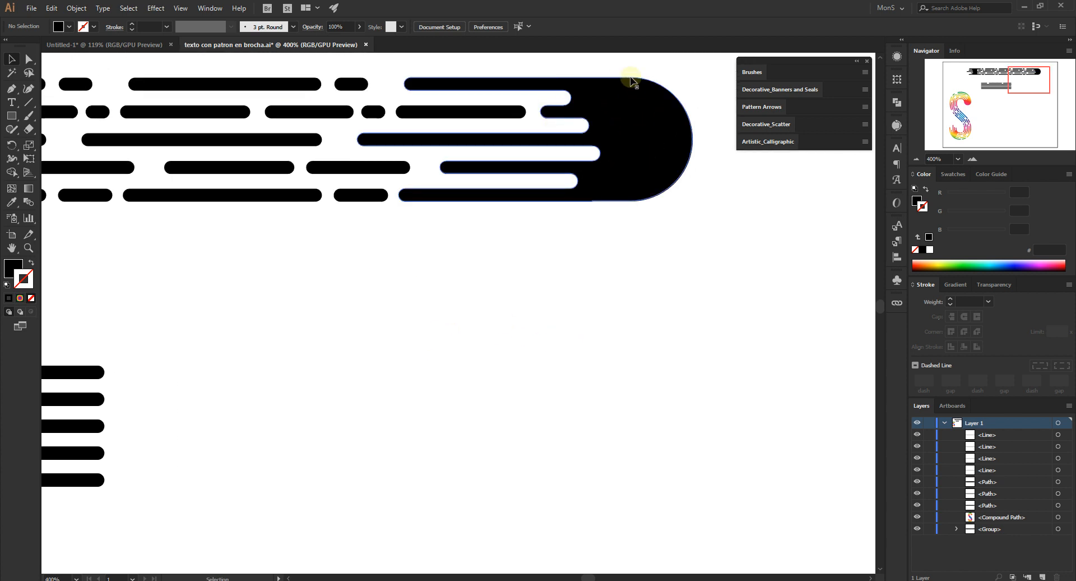
key("space")
left_click_drag(476, 385, 707, 250)
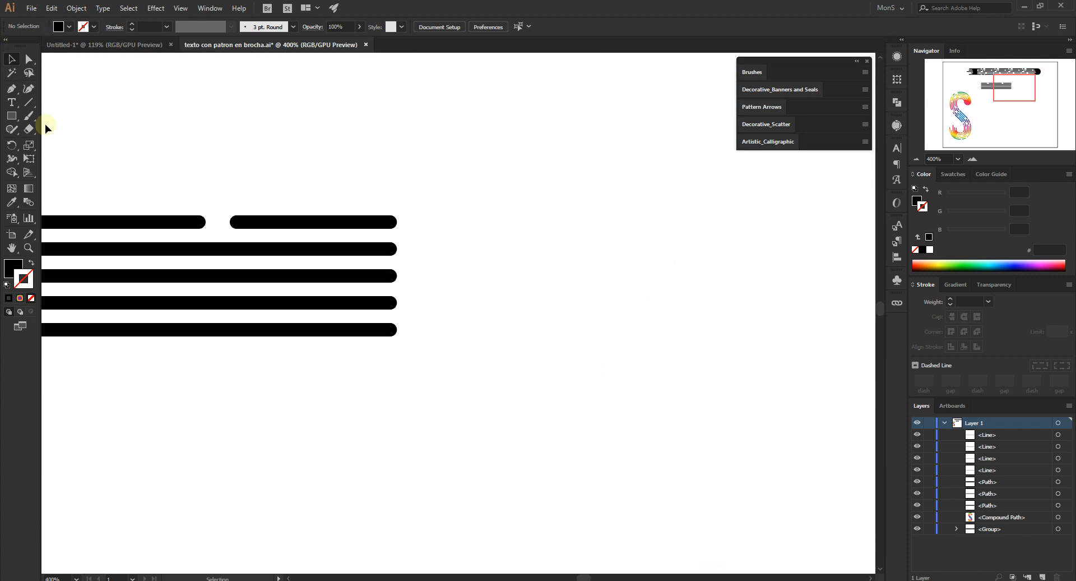
left_click(12, 116)
left_click(170, 139)
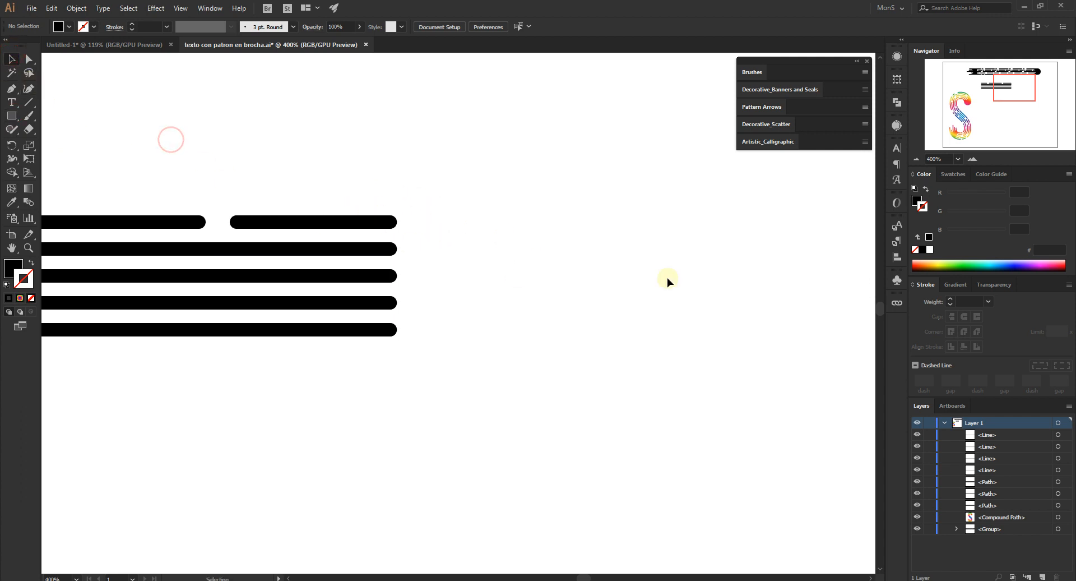
Step: Select every line and dash in the new stack and expand their fill and stroke into shapes
left_click(916, 159)
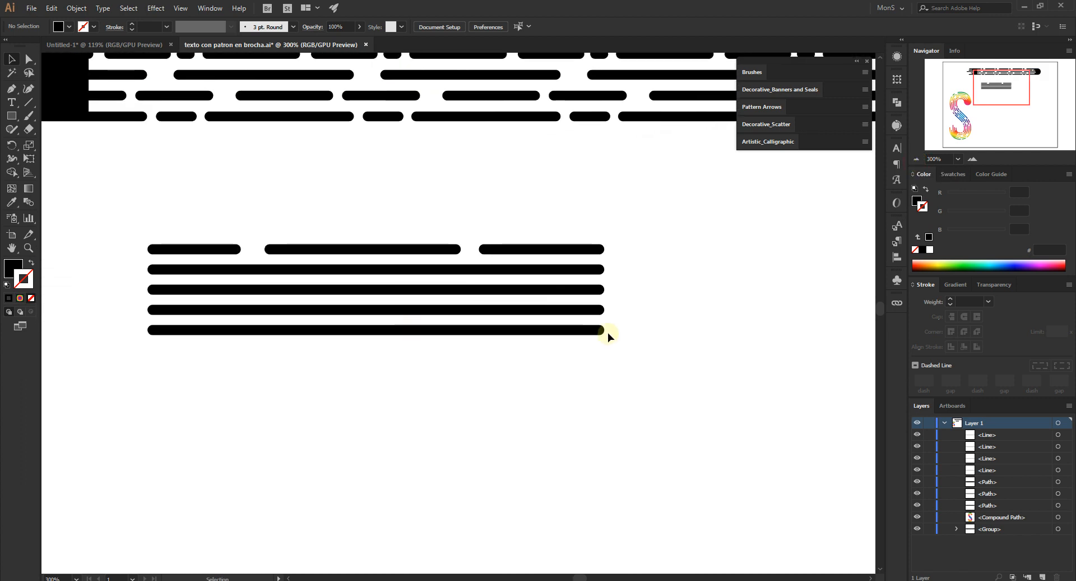
left_click(971, 160)
left_click(971, 159)
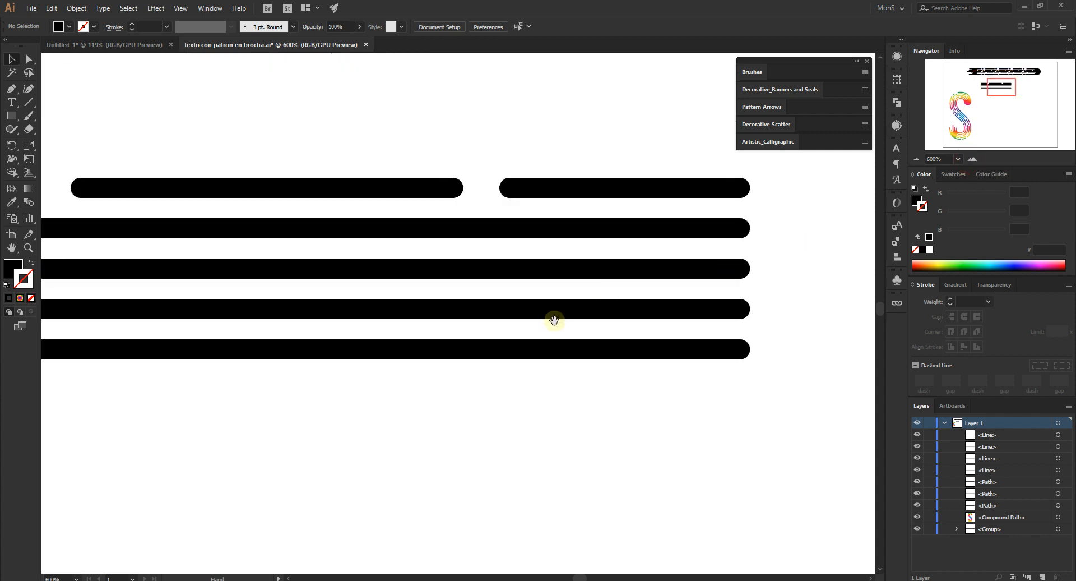
left_click_drag(536, 396, 329, 352)
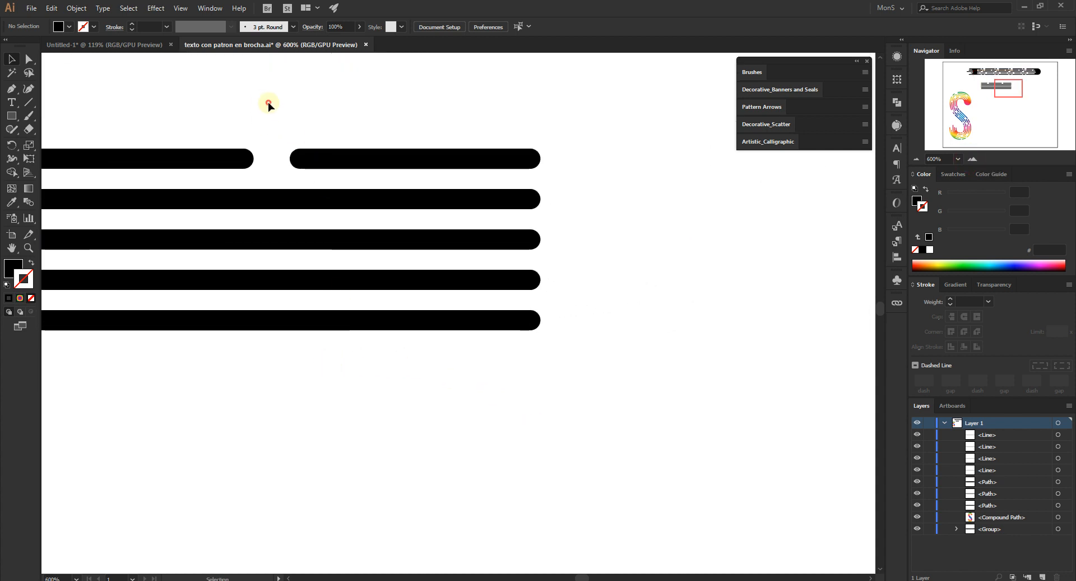
left_click_drag(268, 102, 667, 416)
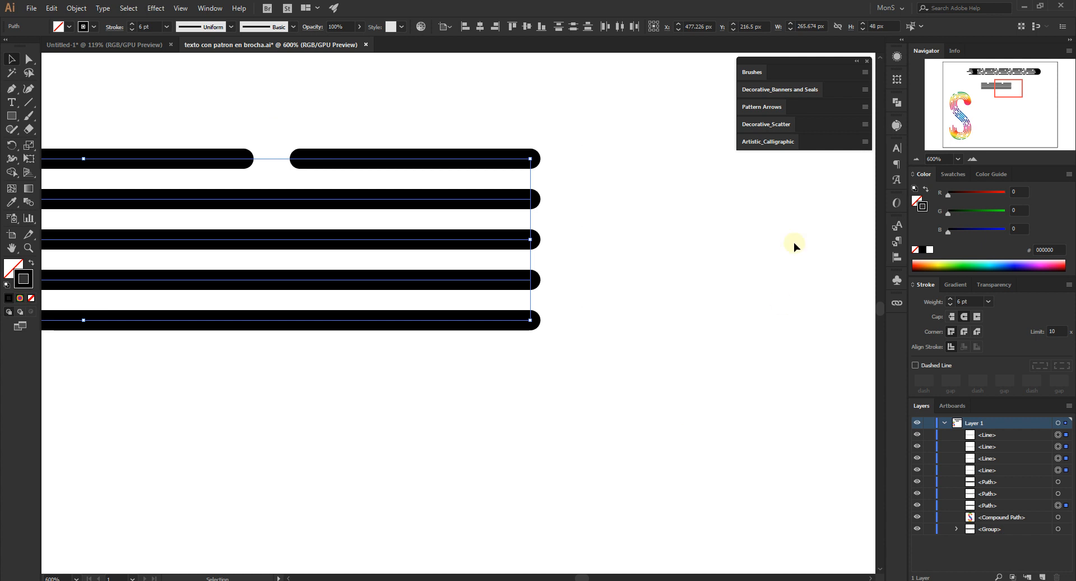
left_click(916, 160)
left_click(916, 160)
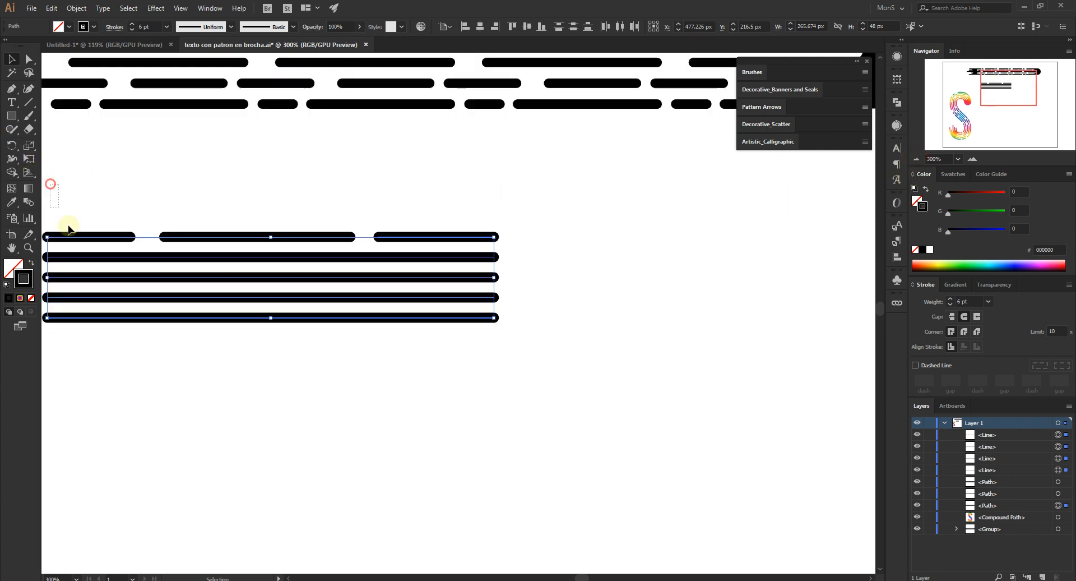
left_click_drag(67, 227, 548, 471)
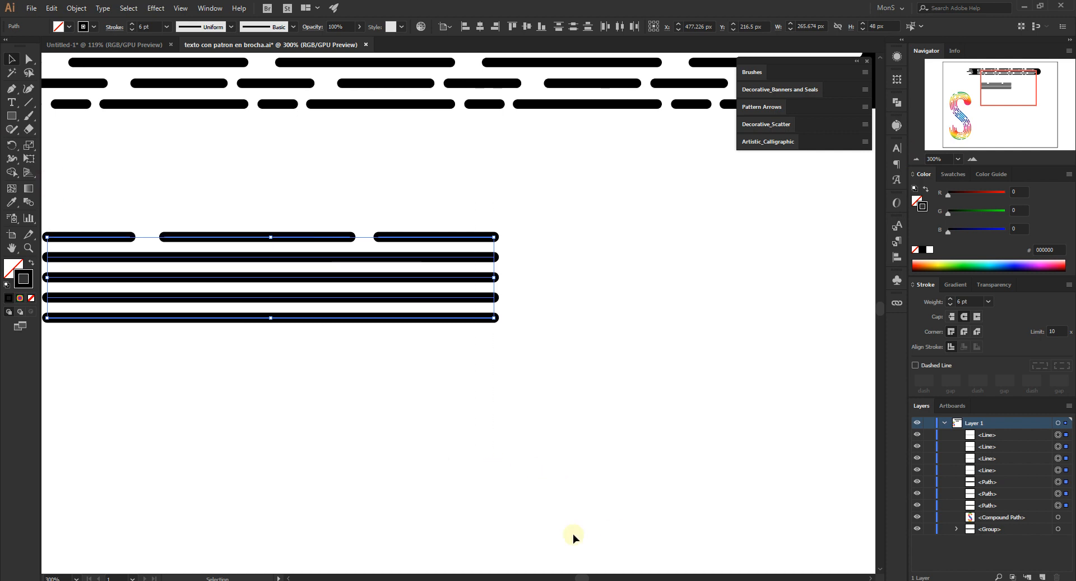
left_click(85, 11)
left_click(137, 129)
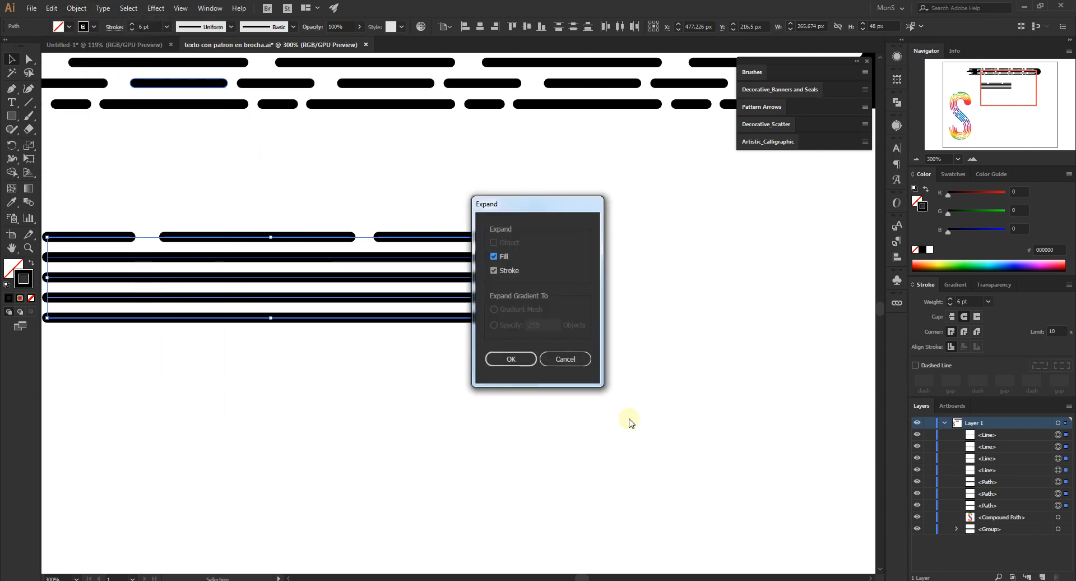
left_click(516, 358)
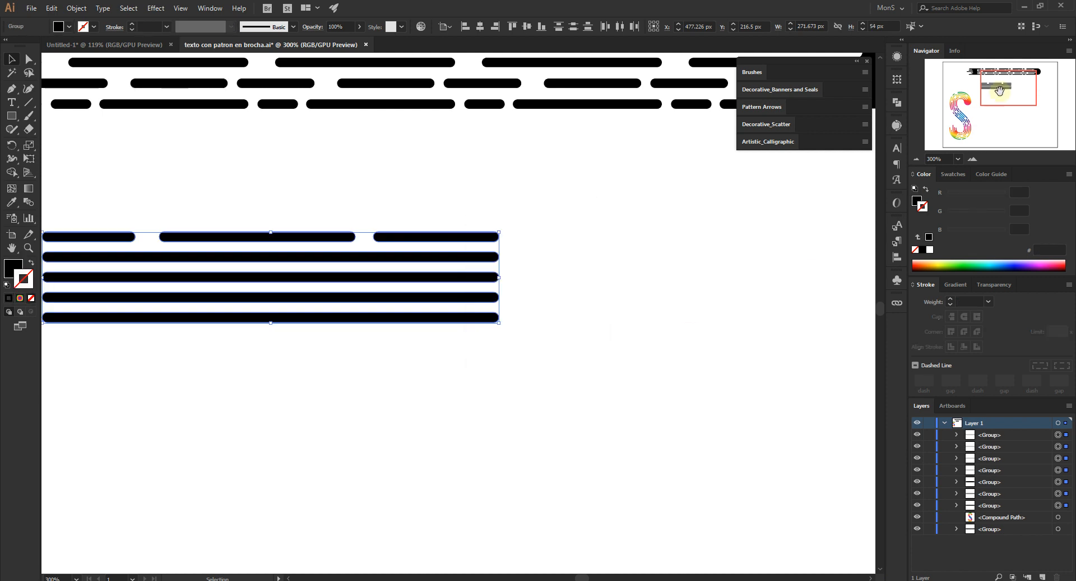
Step: Inspect the expanded outline and anchor points of the right-hand dash in the top row, and deselect it
left_click(972, 160)
left_click(972, 160)
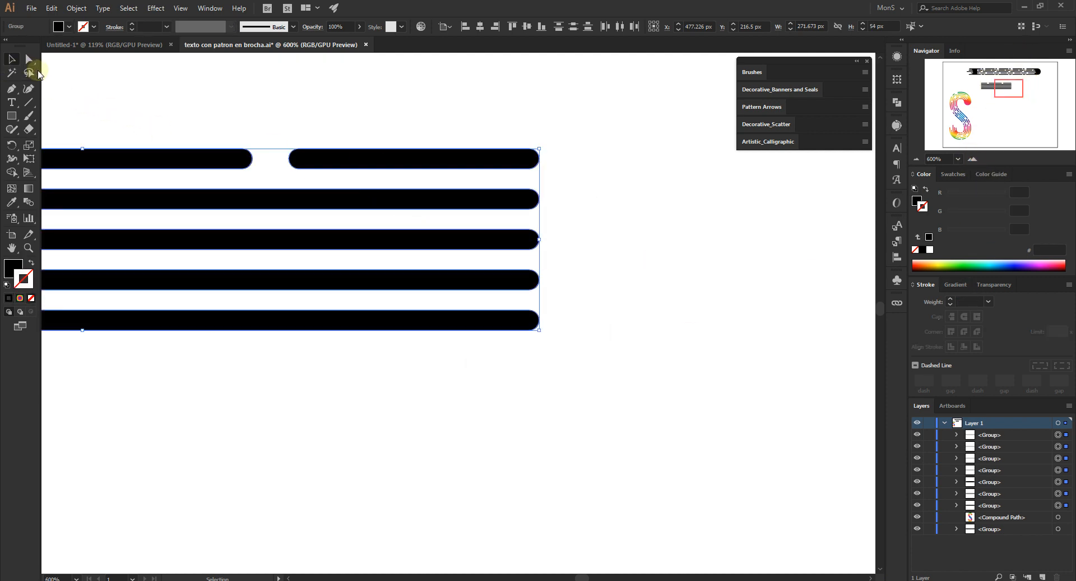
left_click(286, 78)
left_click(392, 162)
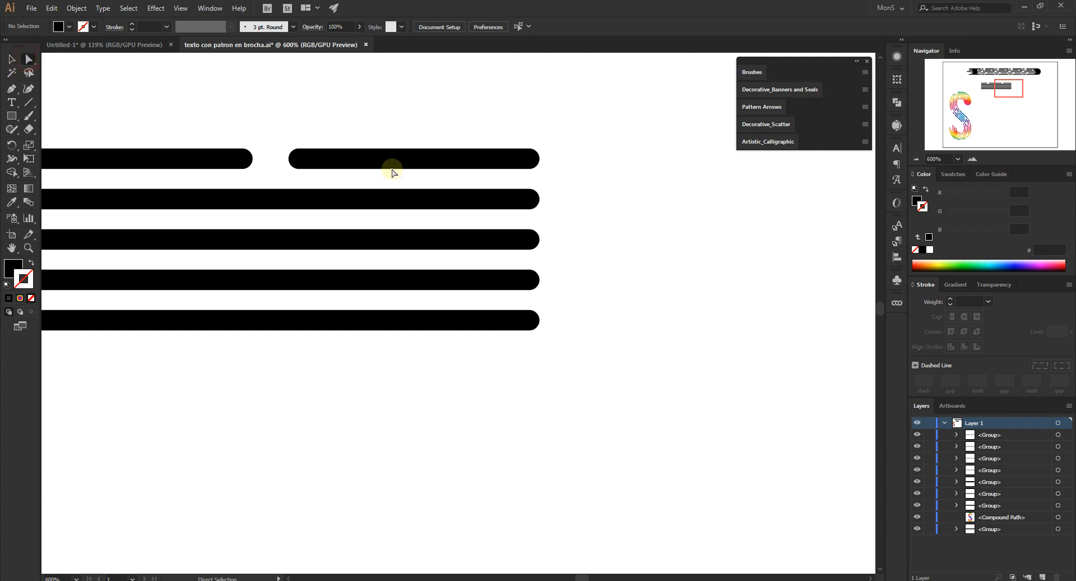
left_click_drag(297, 167, 301, 171)
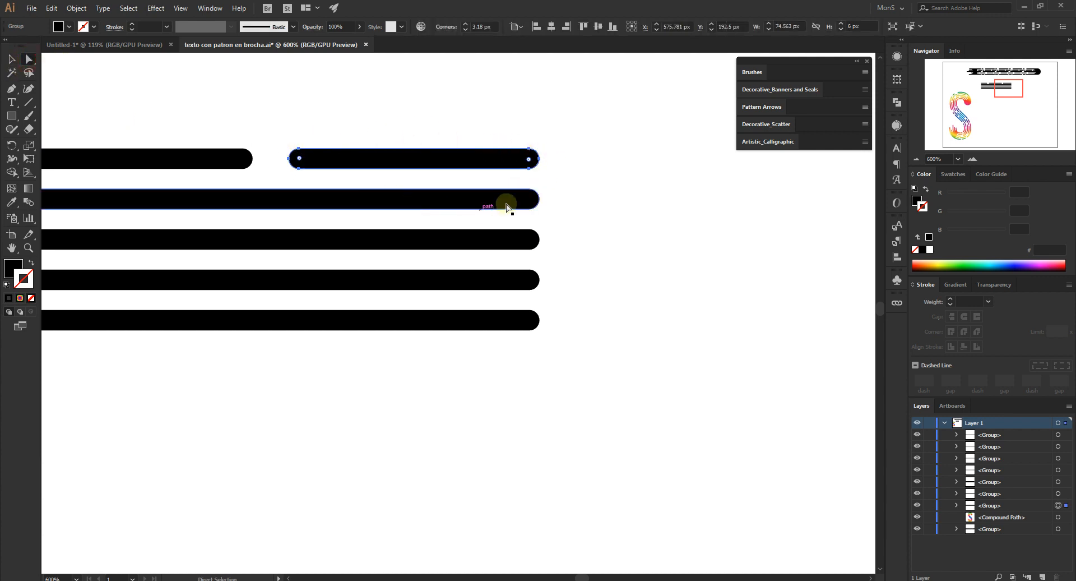
left_click(11, 58)
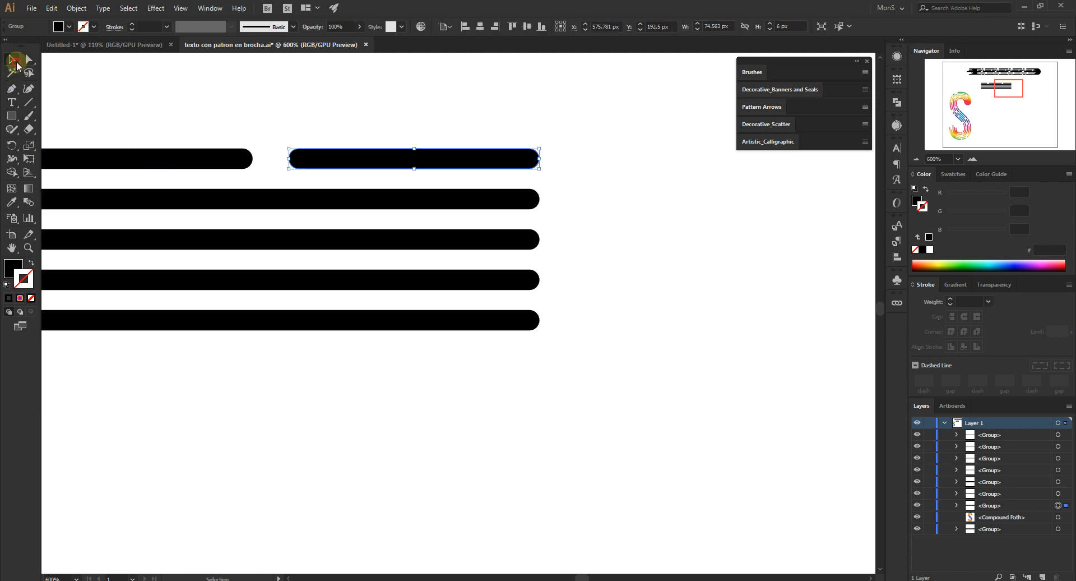
left_click(103, 82)
Step: Draw a black rectangle about 61 × 54 px over the right end of the stack, spanning all five rows
left_click(11, 116)
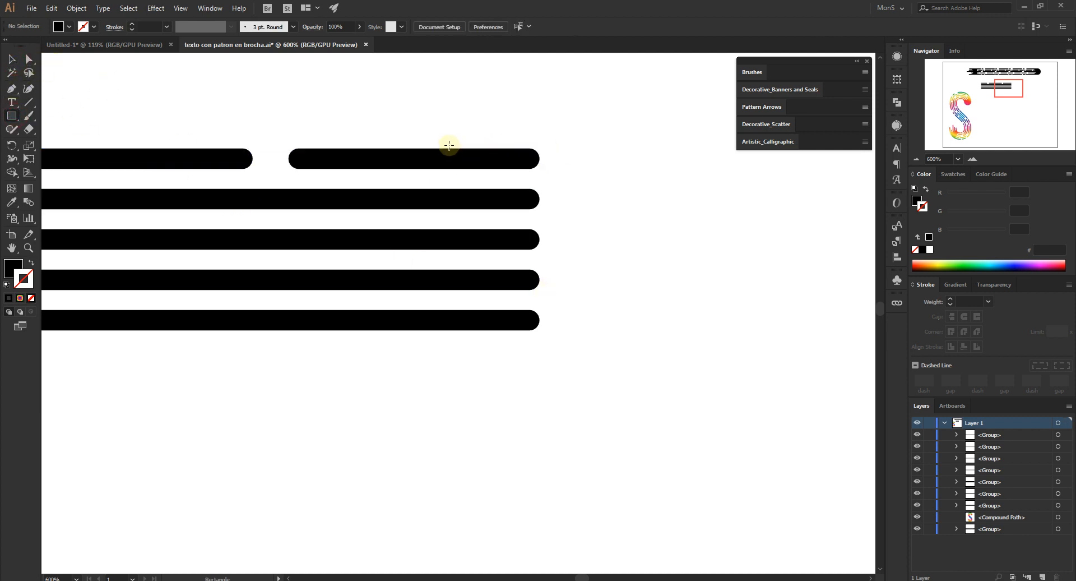
left_click_drag(450, 148, 656, 330)
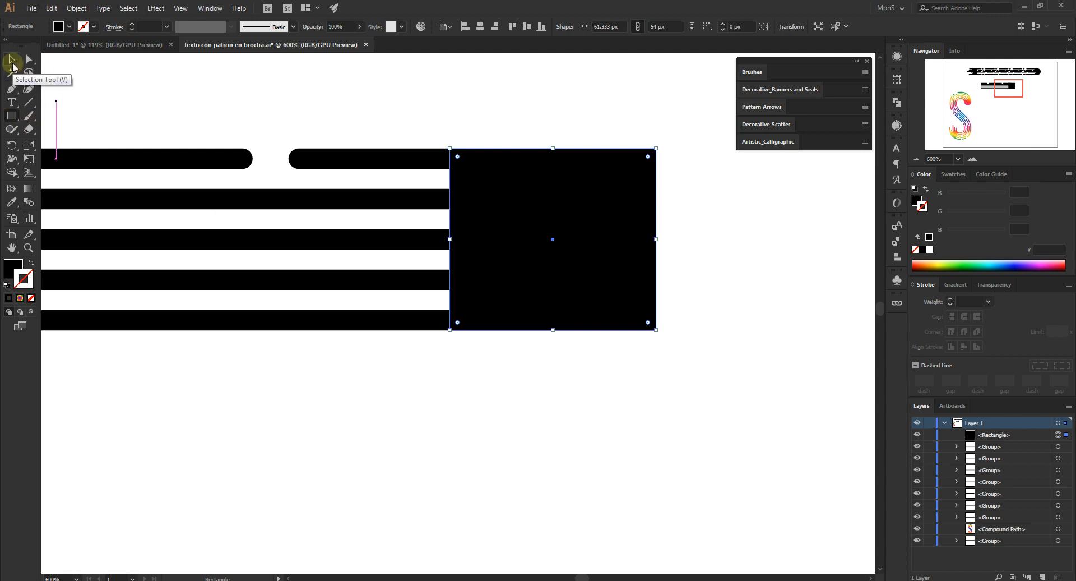
left_click(28, 59)
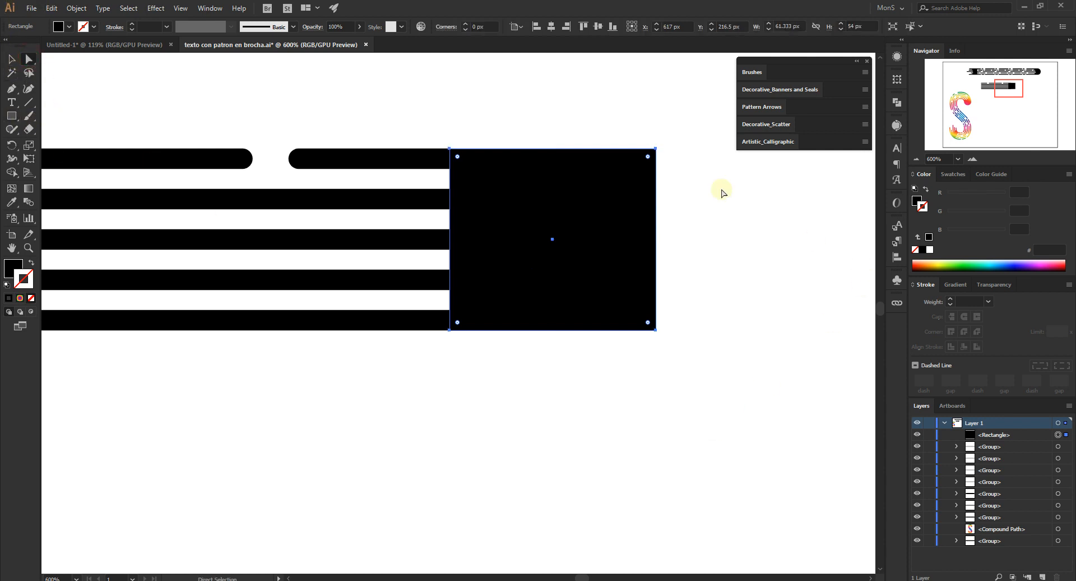
left_click(12, 59)
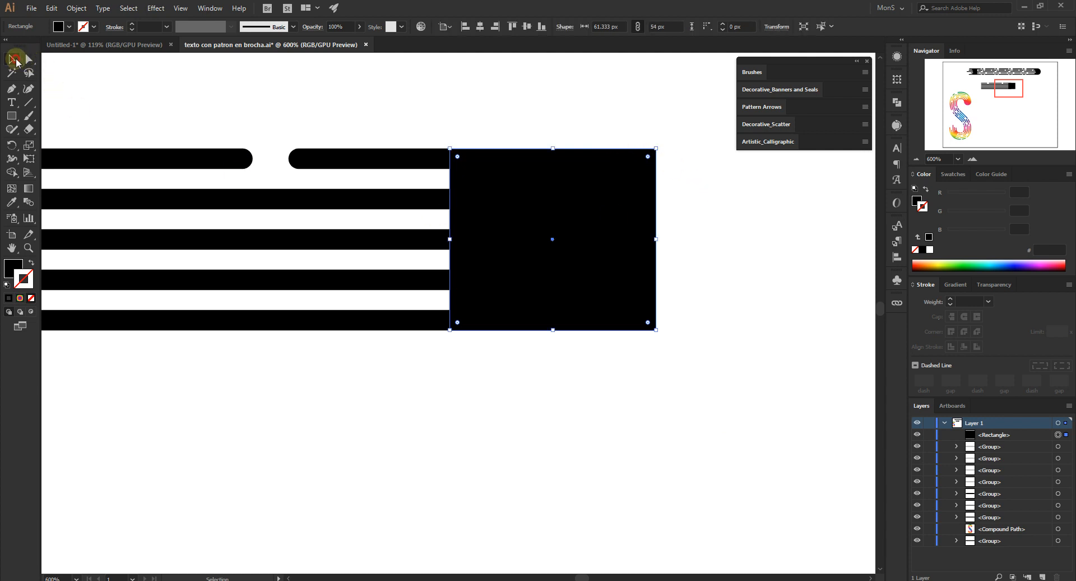
Step: Round the two outer corners on the black rectangle's right side to 27 px, forming a semicircular end cap
left_click(29, 59)
left_click(12, 59)
left_click(29, 60)
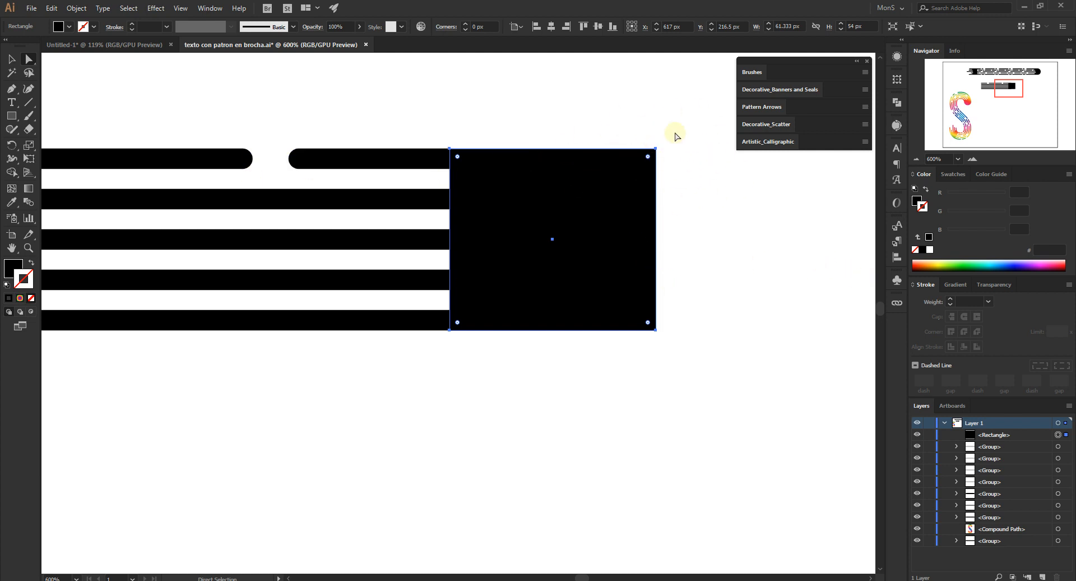
left_click_drag(686, 126, 652, 352)
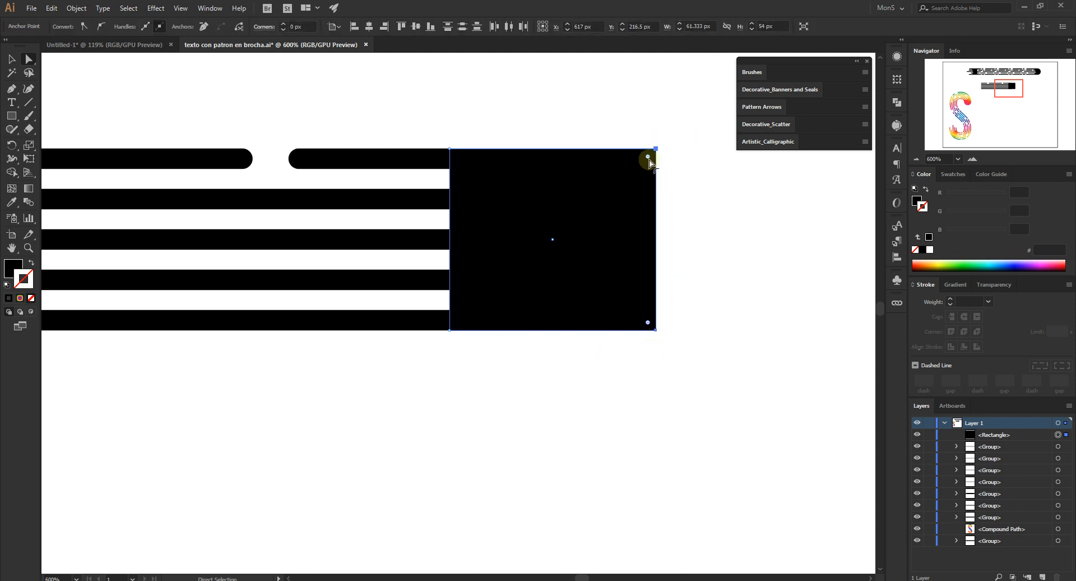
left_click_drag(649, 160, 537, 269)
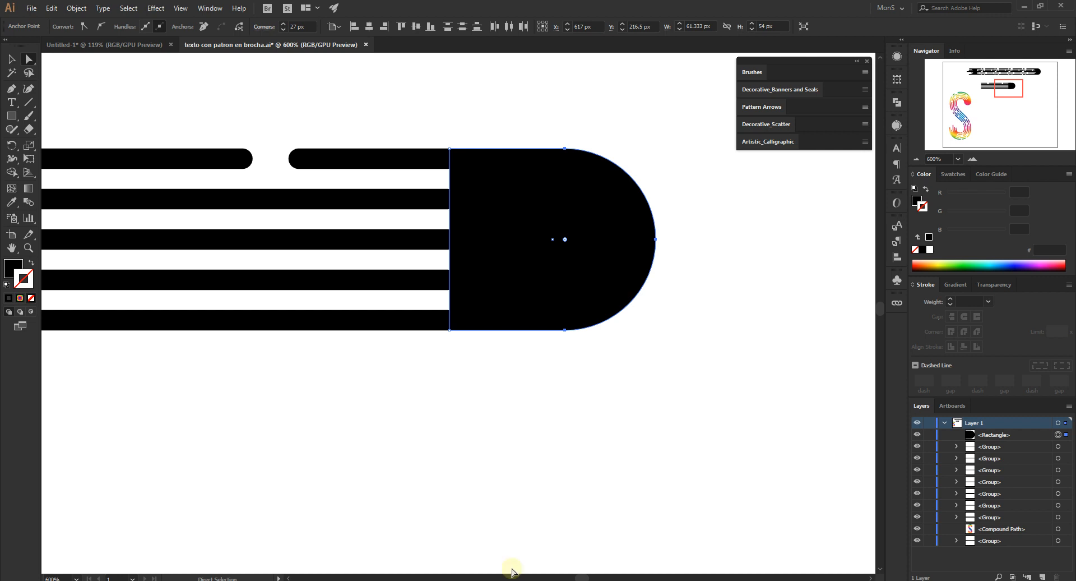
Step: Draw a black circle about 47 px in diameter below the rounded cap and move it to the right, clear of the cap
left_click(11, 116)
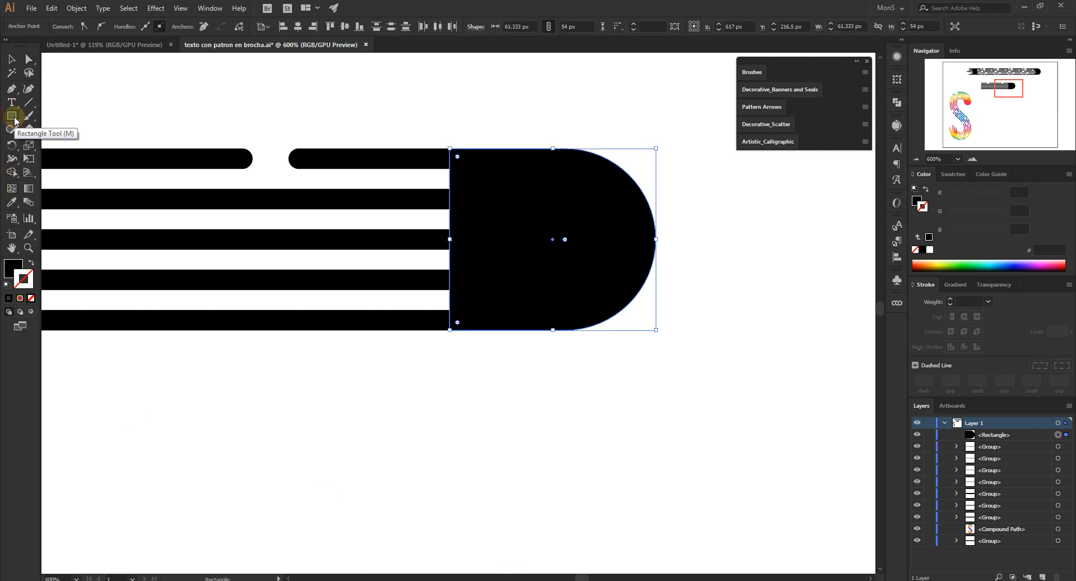
left_click_drag(12, 116, 89, 141)
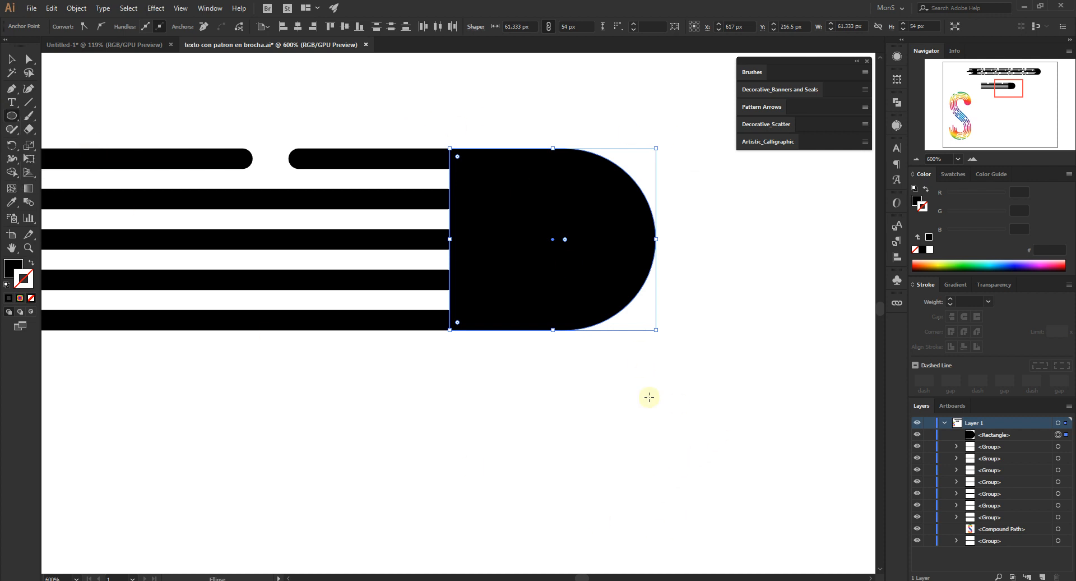
left_click_drag(659, 432, 702, 502)
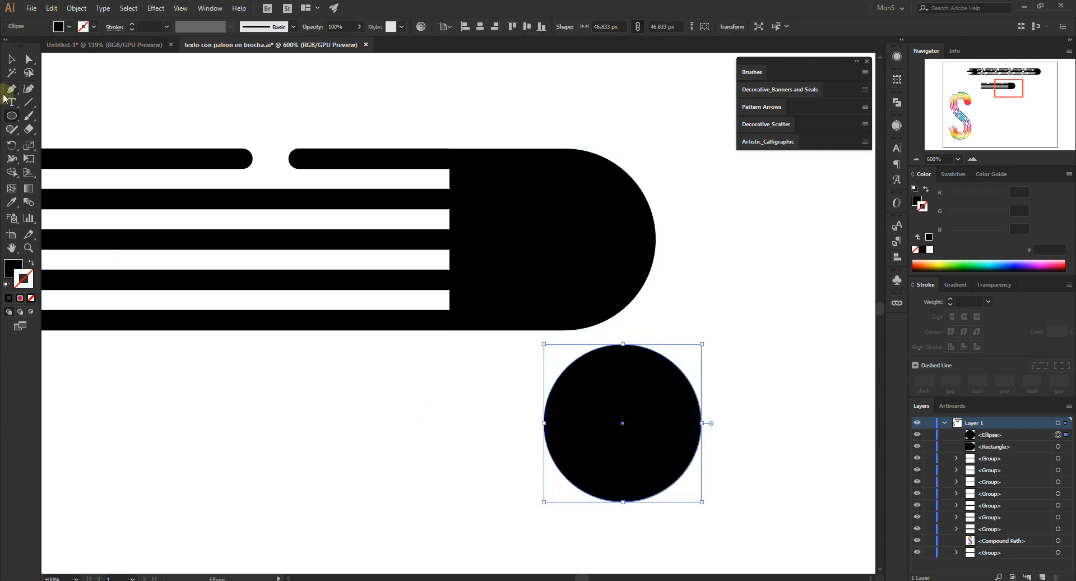
left_click(11, 58)
left_click_drag(651, 449, 805, 468)
Step: Draw a rectangle about 34 × 65 px covering the left half of the circle
left_click_drag(11, 115, 67, 116)
left_click_drag(672, 288, 785, 505)
left_click(12, 59)
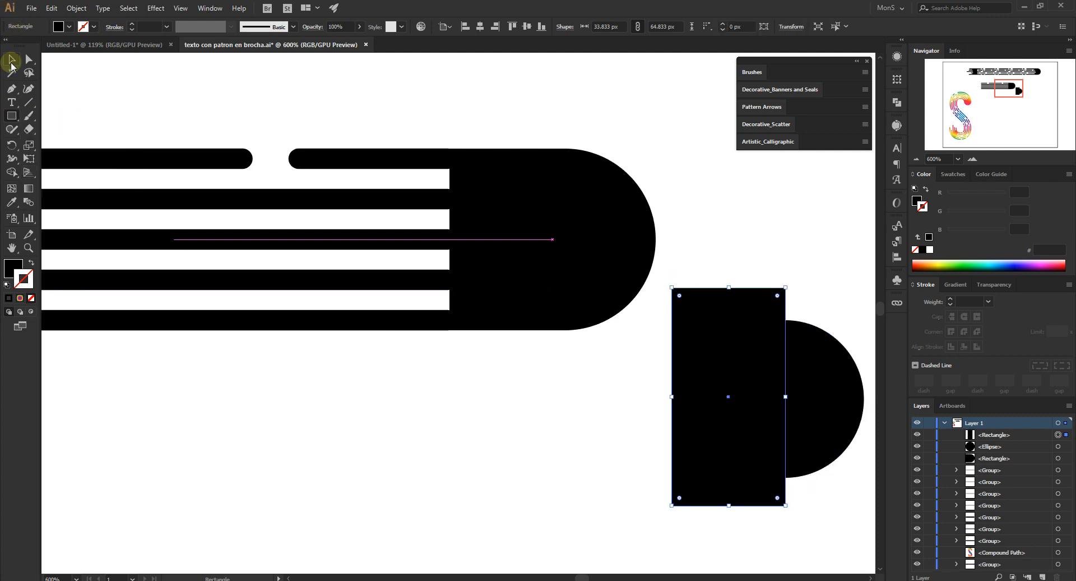
Step: Subtract the rectangle from the circle with Minus Front, and delete the remaining half circle
left_click(791, 392, "shift")
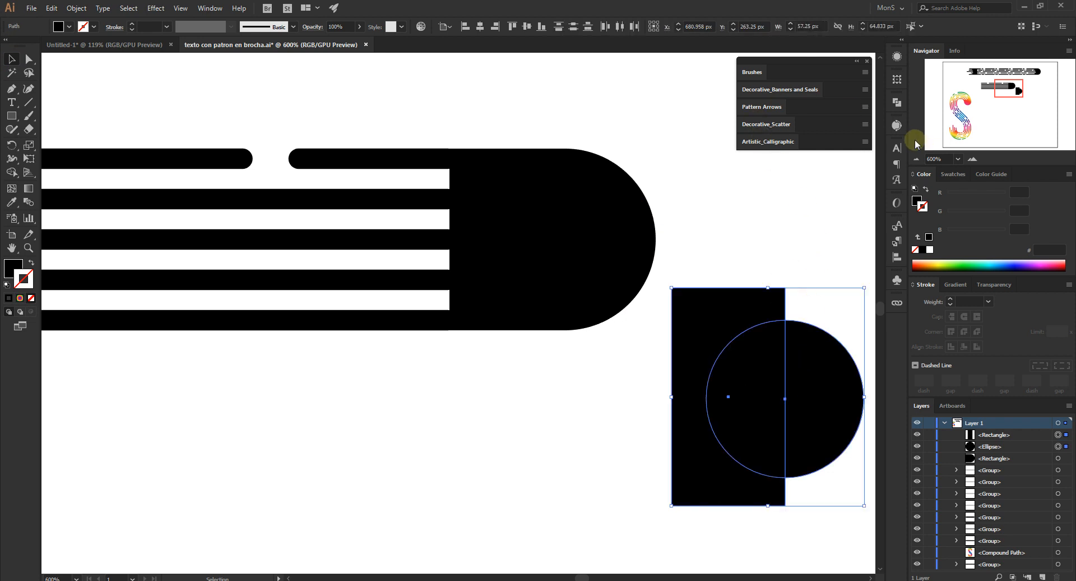
left_click(898, 104)
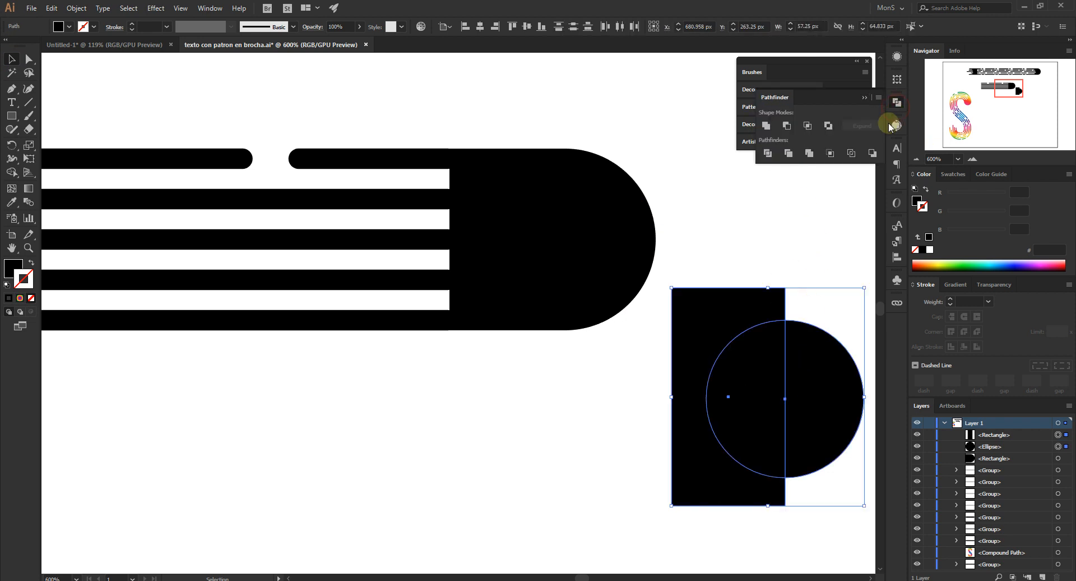
left_click(787, 126)
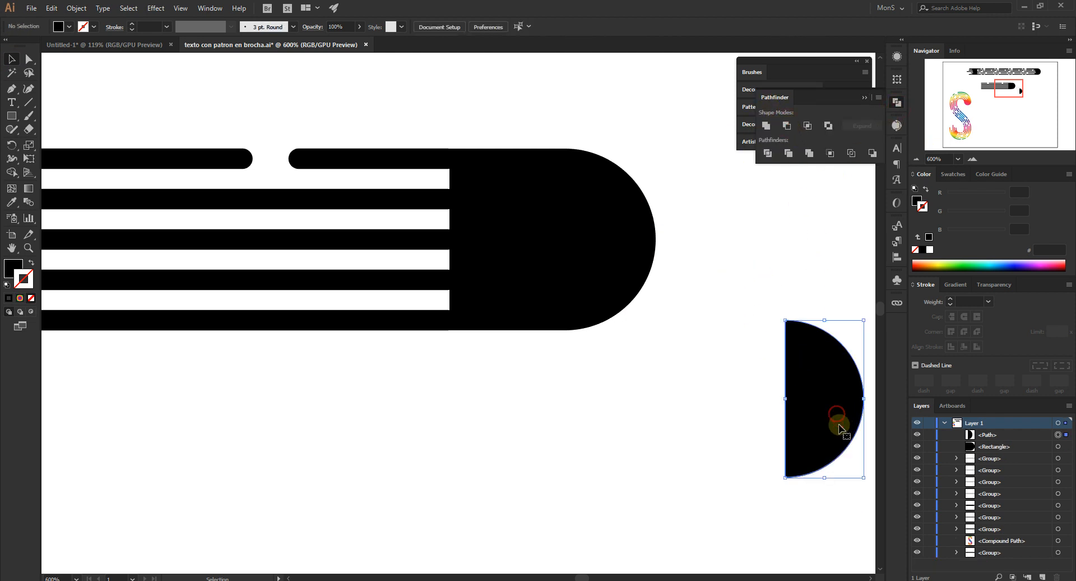
left_click_drag(839, 425, 749, 454)
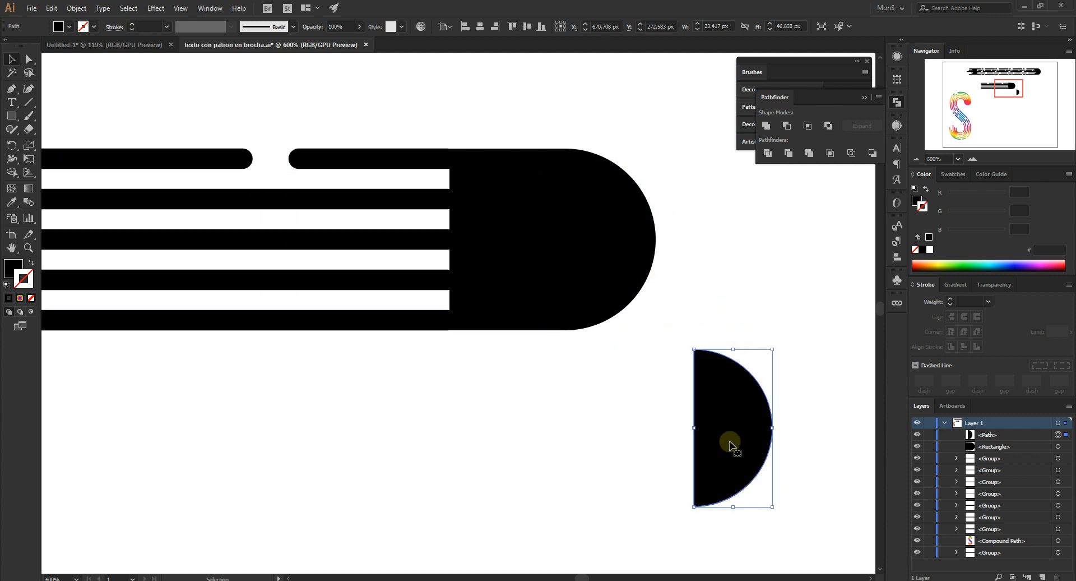
key("Delete")
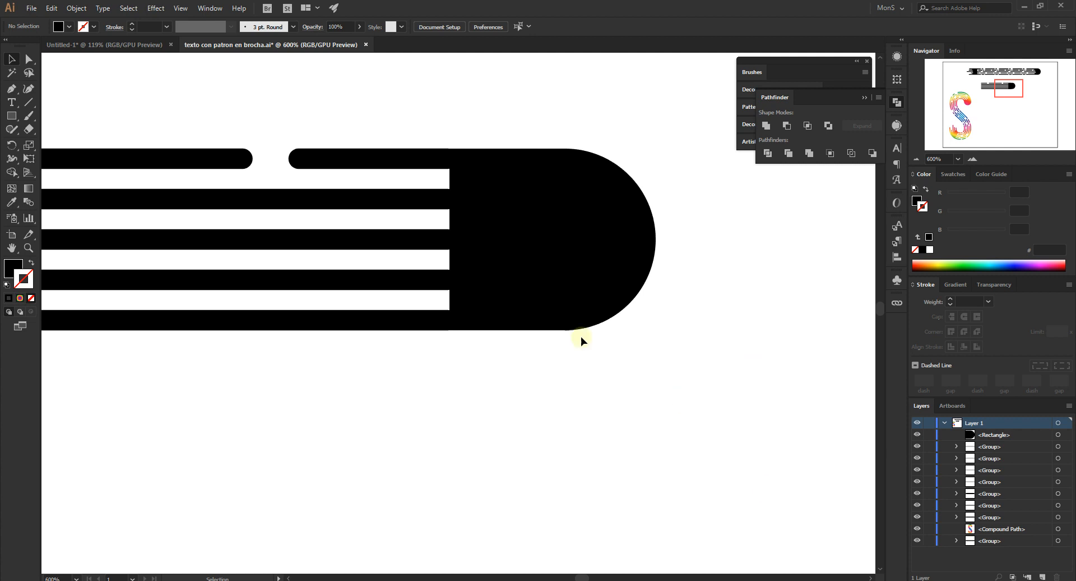
Step: Compare the new cap with the finished artwork's end, and select the cap together with the lines running into it
left_click_drag(464, 375, 533, 396)
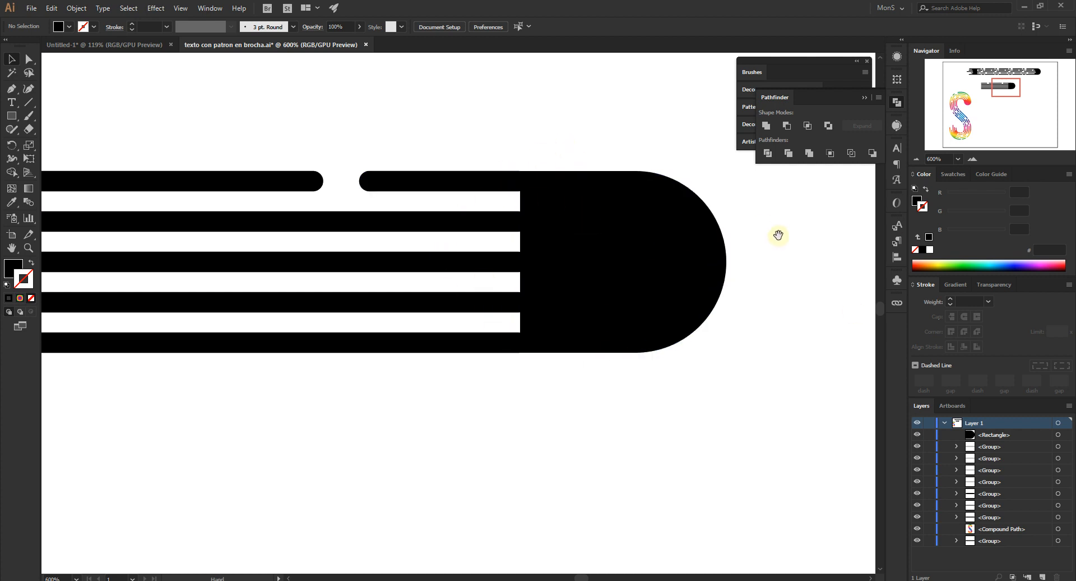
left_click_drag(776, 233, 390, 520)
left_click_drag(714, 219, 314, 361)
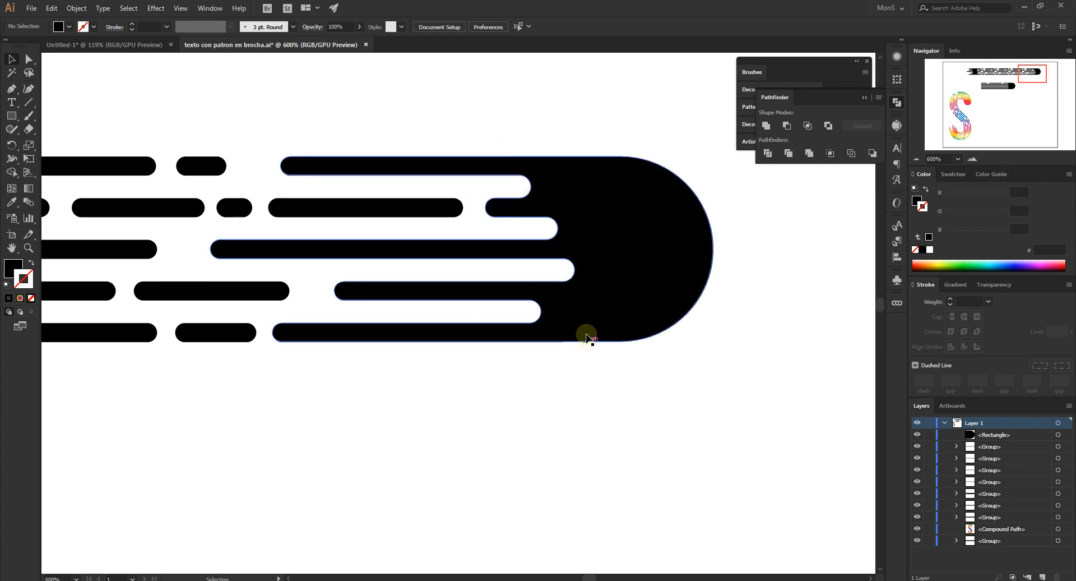
left_click_drag(506, 402, 631, 214)
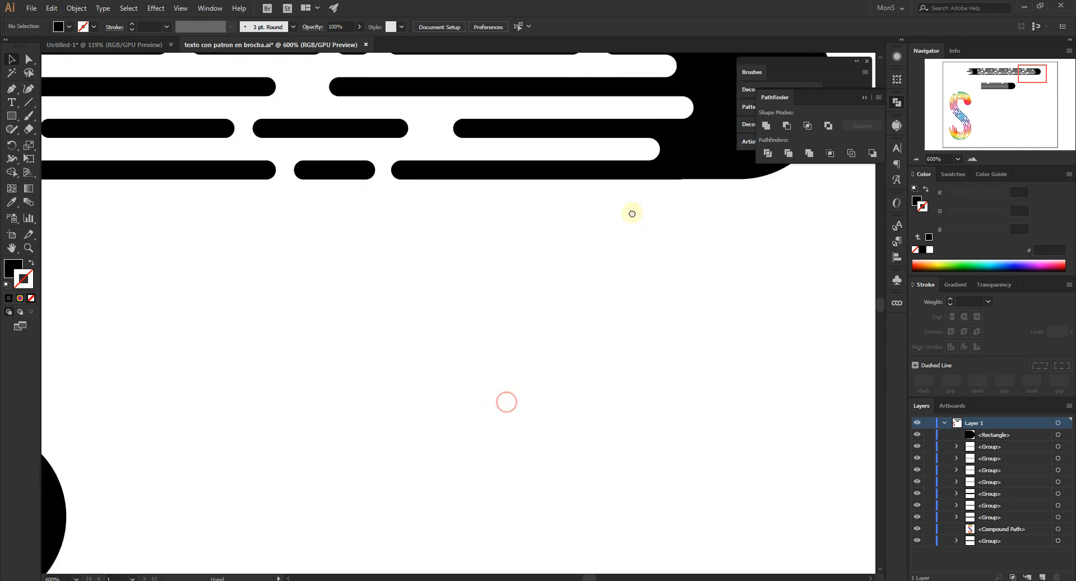
left_click_drag(328, 414, 572, 301)
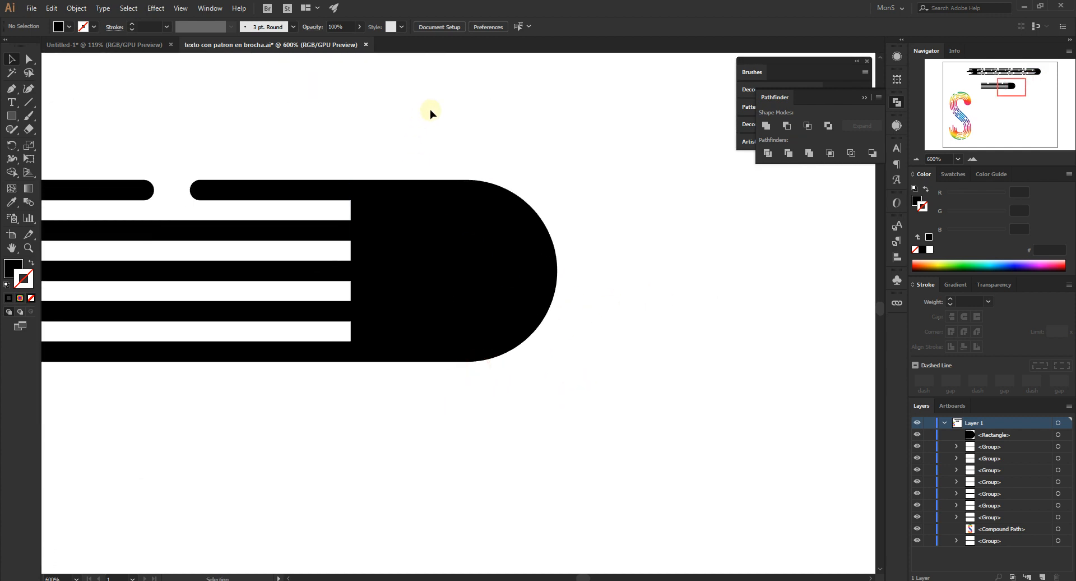
left_click_drag(488, 132, 320, 392)
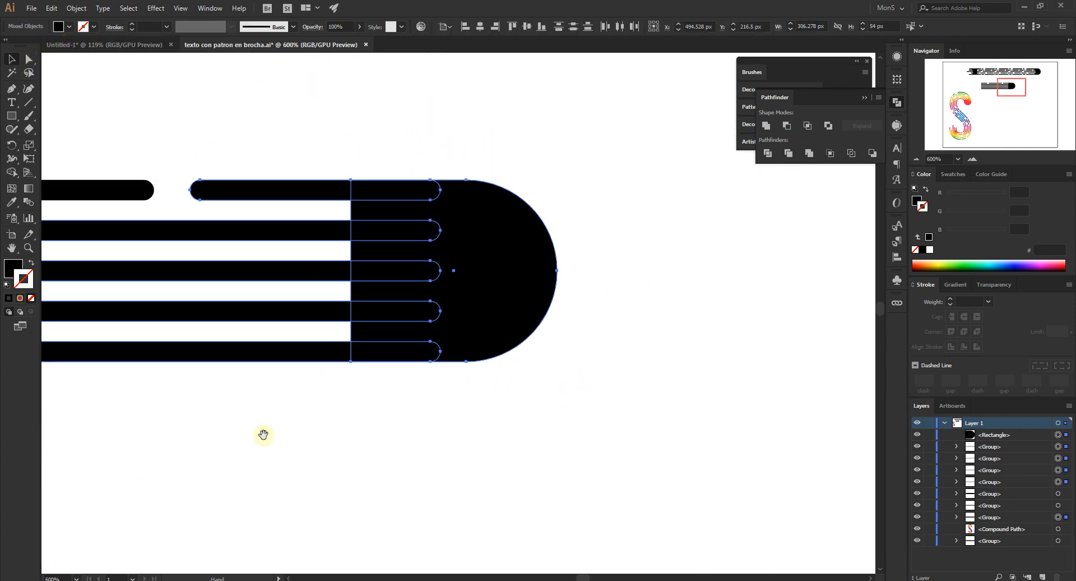
Step: Unite the rounded black end cap and the five bars overlapping it into a single path
left_click_drag(246, 411, 412, 436)
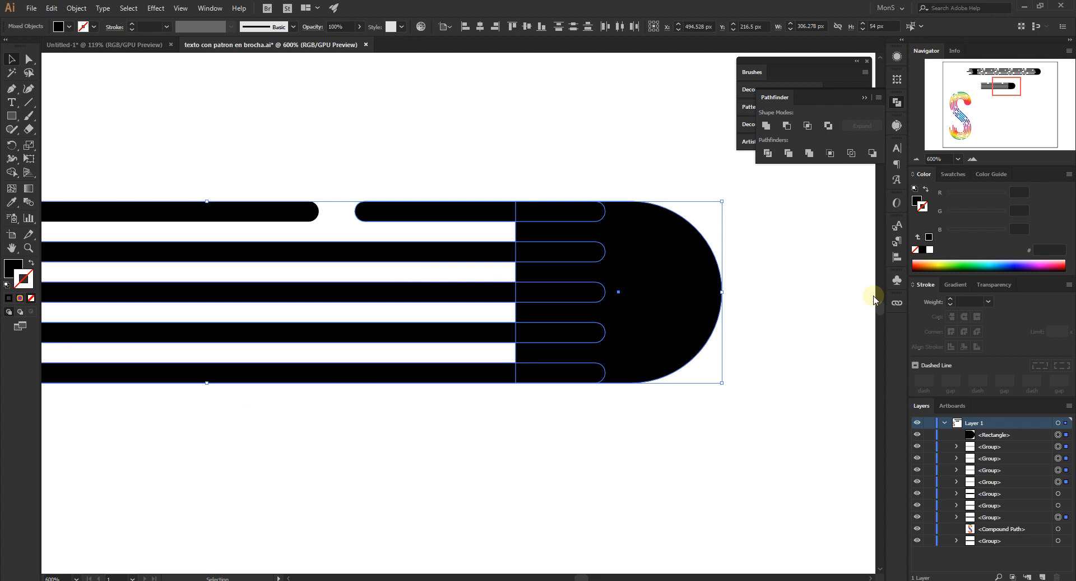
left_click(766, 126)
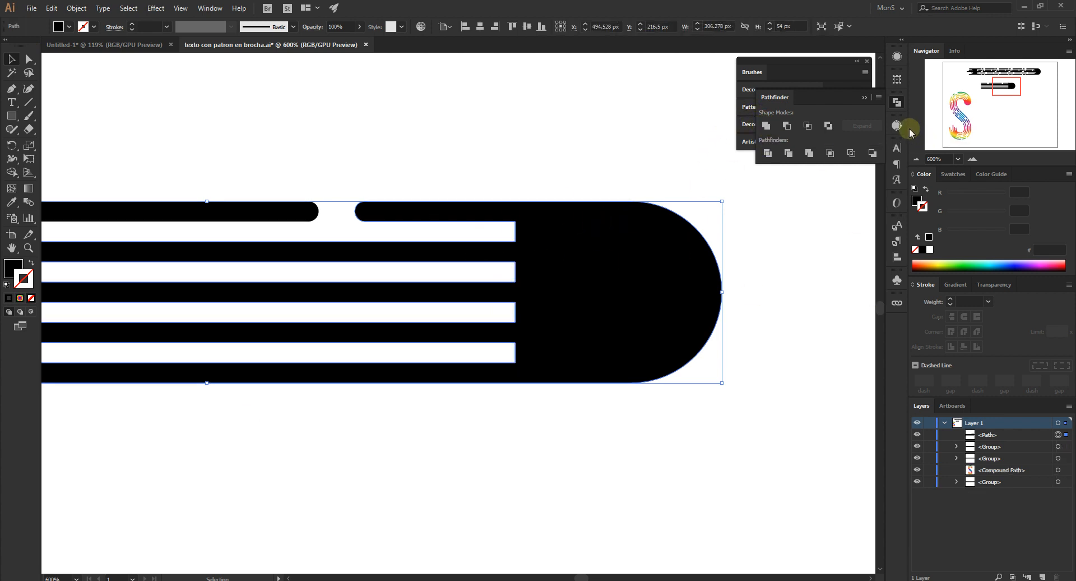
left_click(896, 104)
Step: Extend the two upper white gaps into the cap, moving their end anchors to about X 598 px and X 591 px
left_click(31, 59)
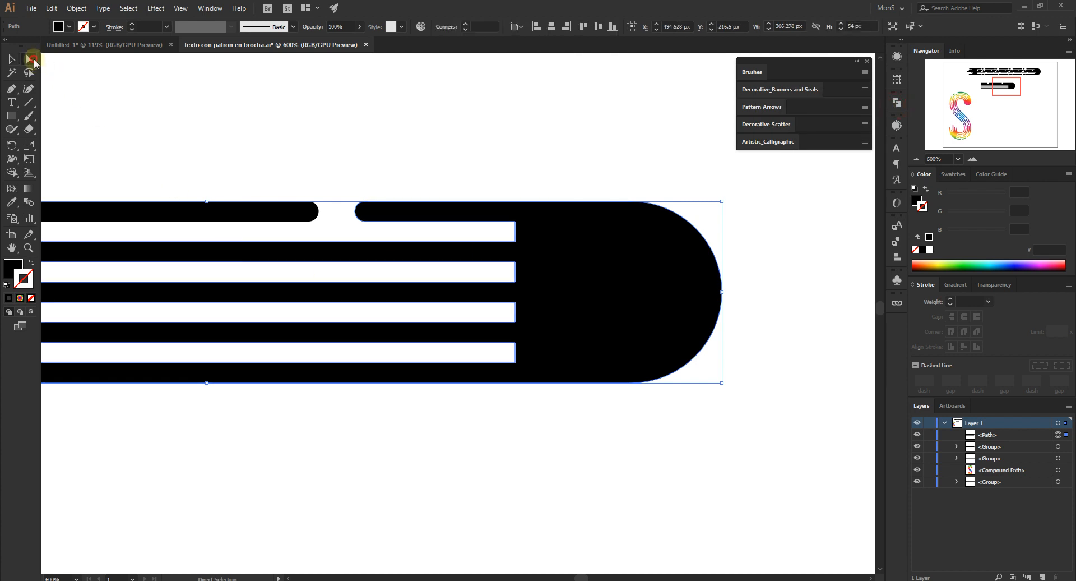
left_click(515, 221)
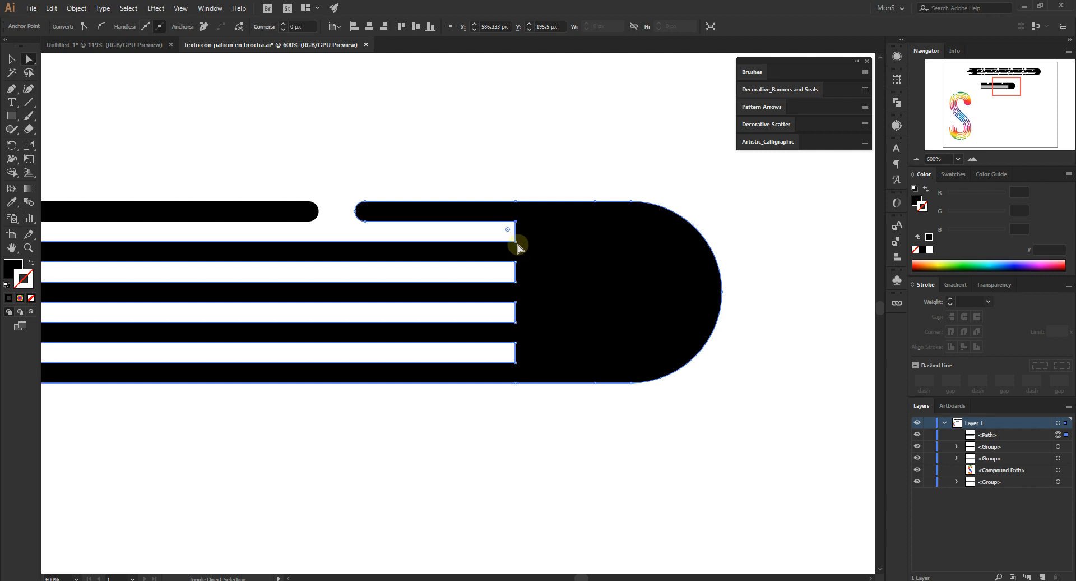
left_click(515, 241)
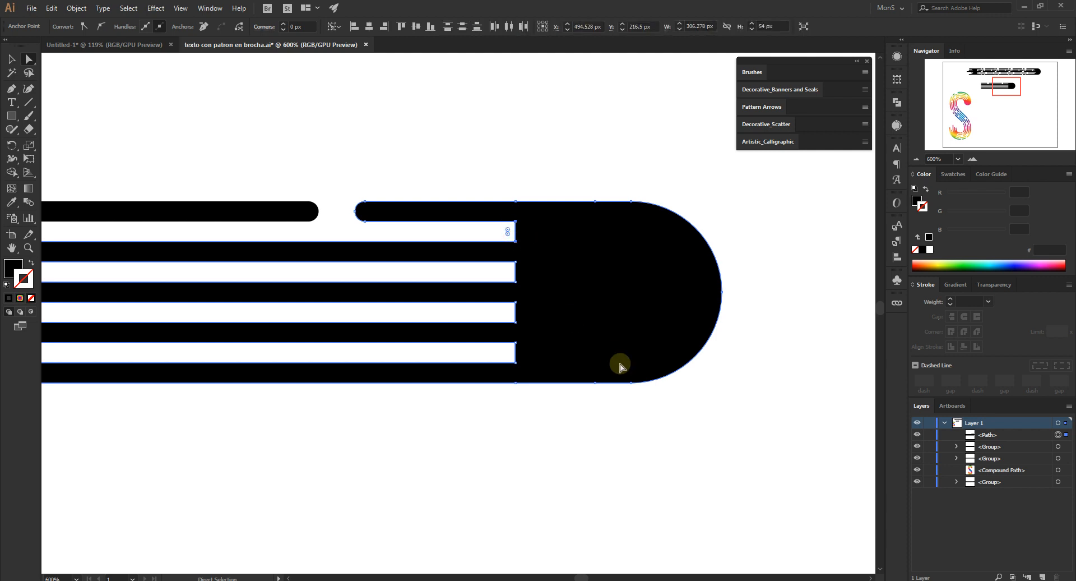
key("Right")
key("Right")
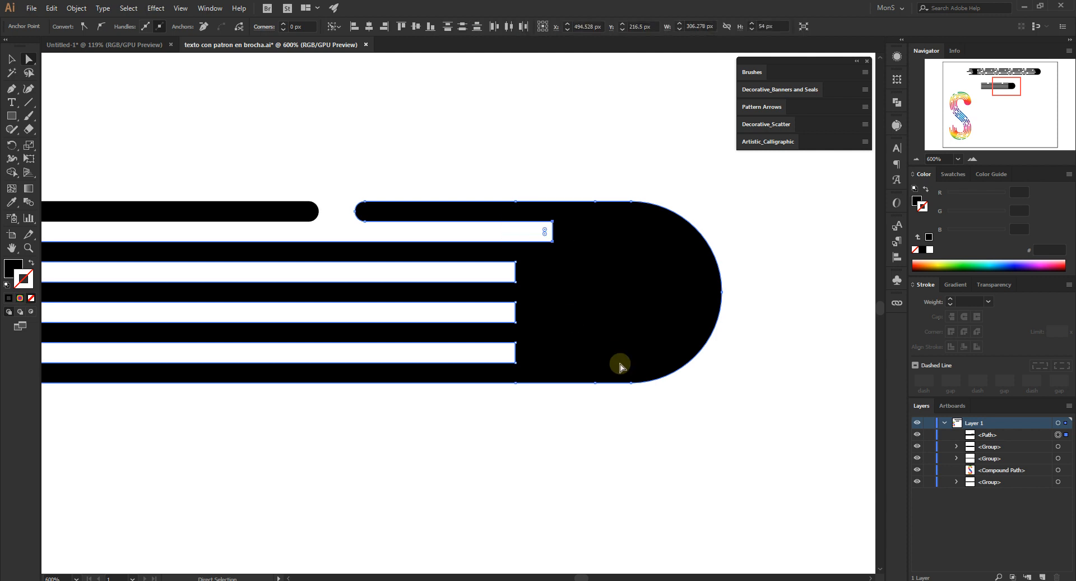
left_click(515, 262)
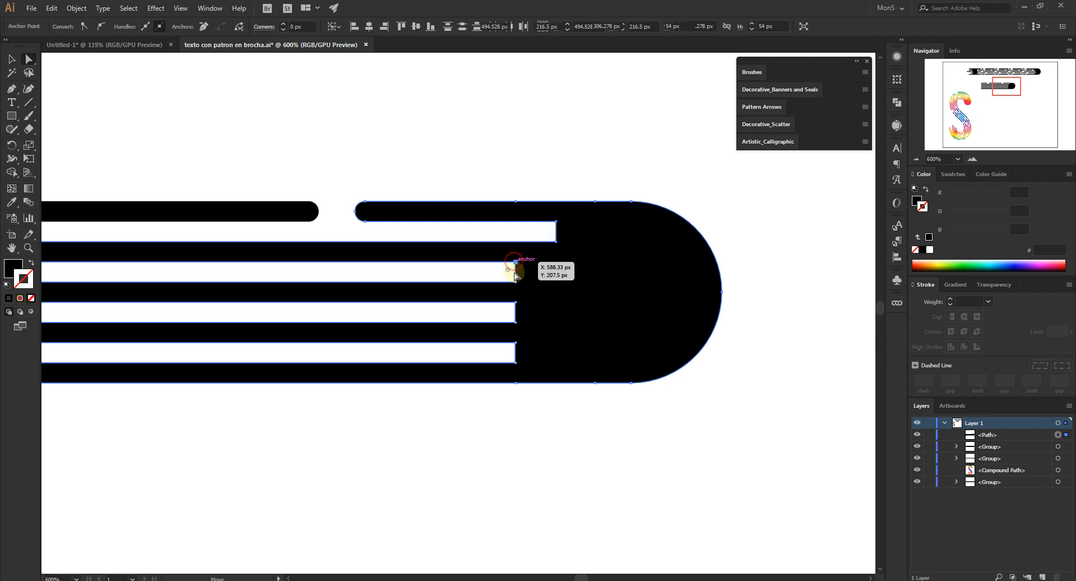
left_click(516, 281, "shift")
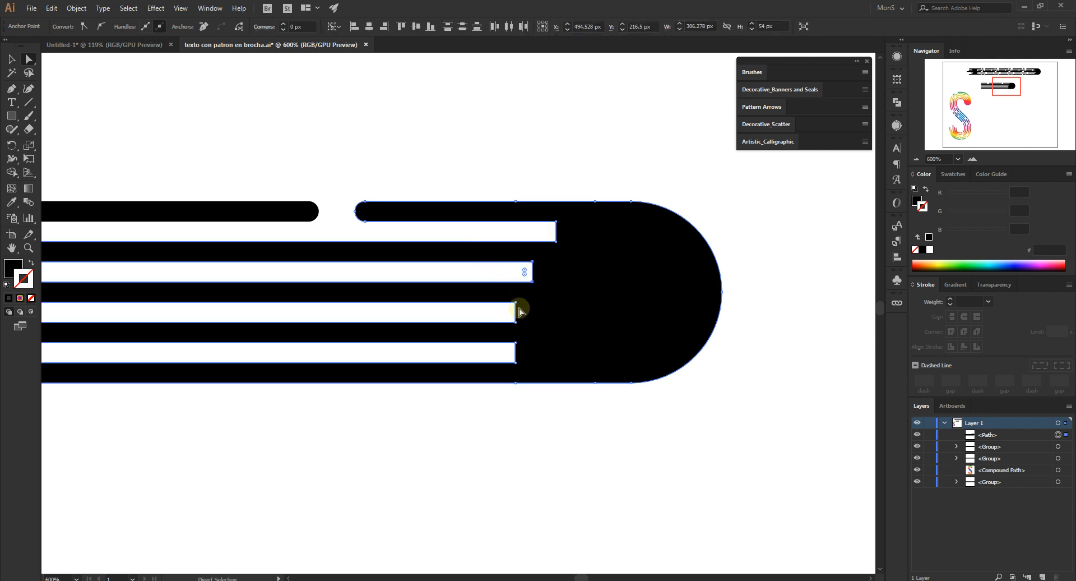
Step: Shorten the third white gap by moving its two end anchors back to about X 581 px
left_click(515, 302)
left_click(516, 322, "shift")
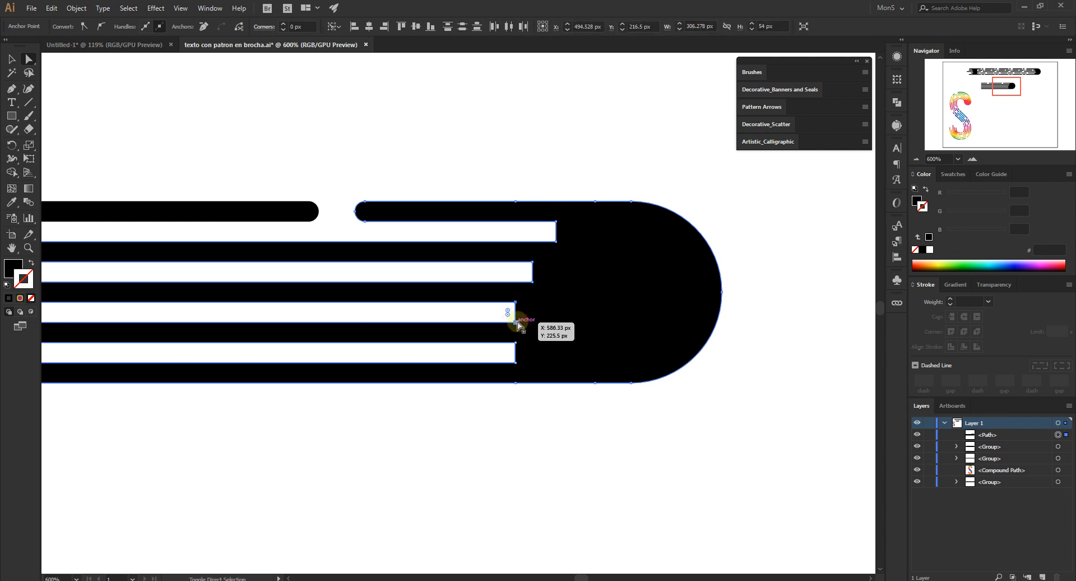
key("Left")
key("Left")
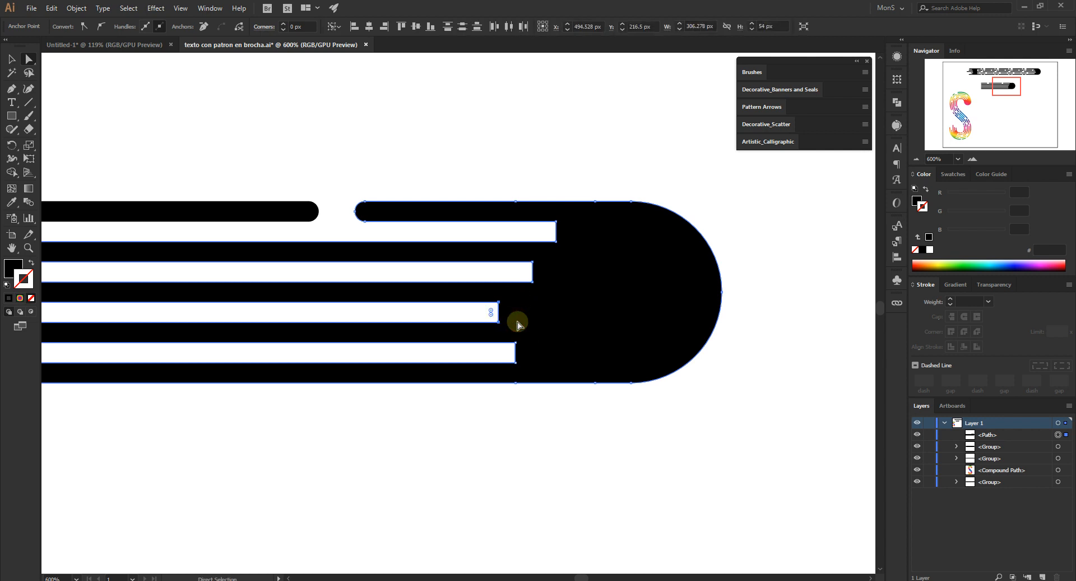
Step: Extend the lowest white gap deeper into the cap than the other gaps by nudging its two end anchors
left_click(515, 343)
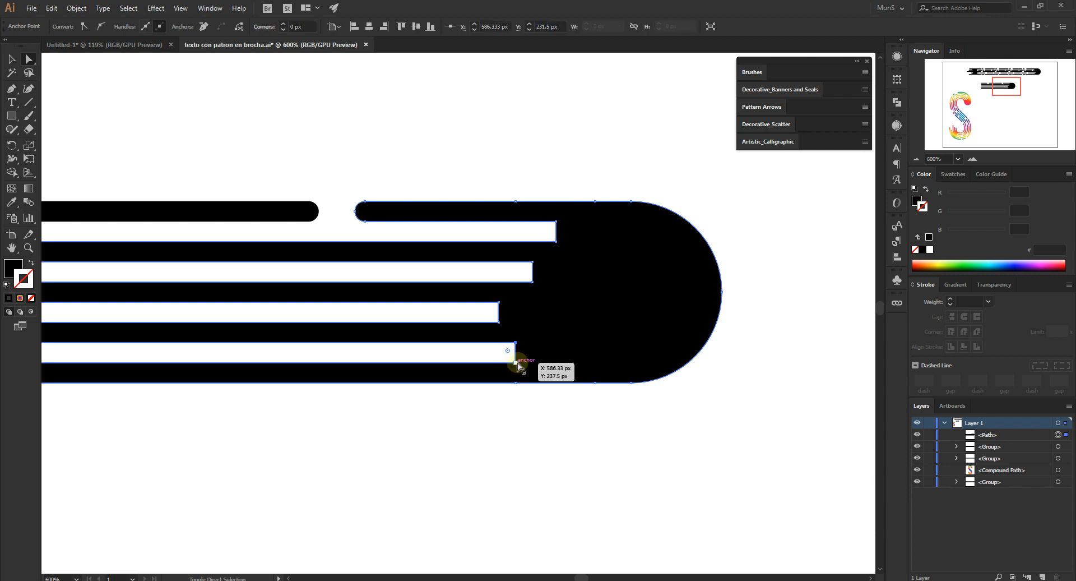
left_click(516, 362, "shift")
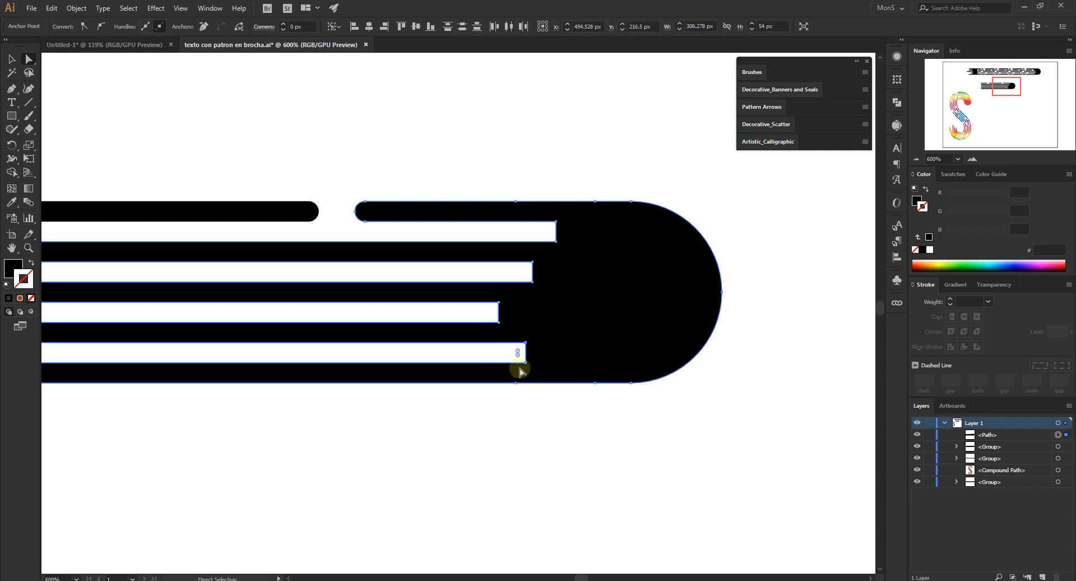
key("Right")
key("Right")
key("Right")
key("Right")
key("Right")
key("Right")
key("Right")
key("Right")
key("Right")
key("Right")
key("Right")
key("Right")
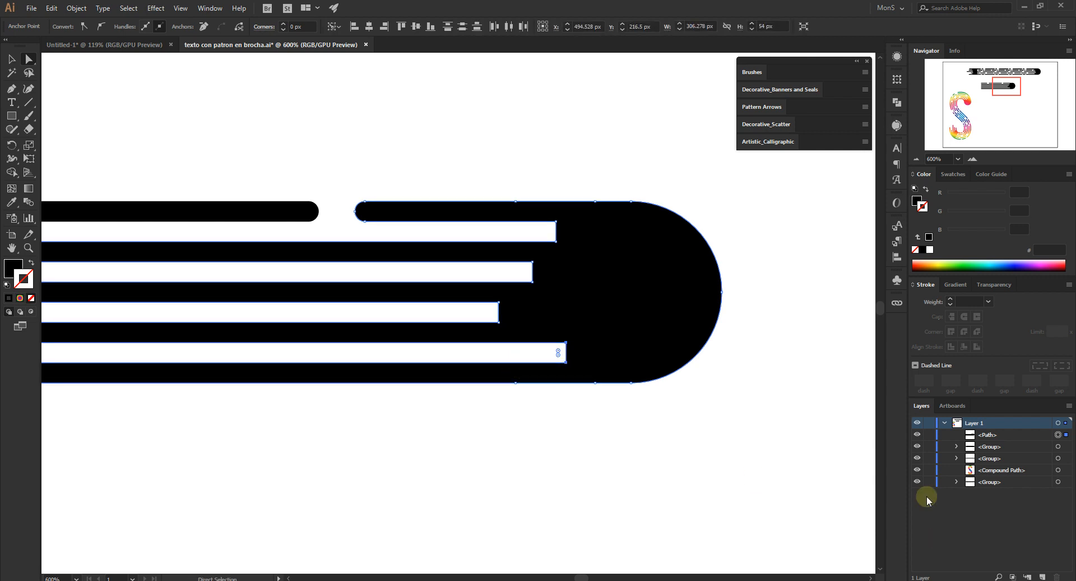
Step: Round the inner end corners of the two lower white gaps to the full 3 px radius
left_click(559, 358)
left_click_drag(558, 354, 539, 358)
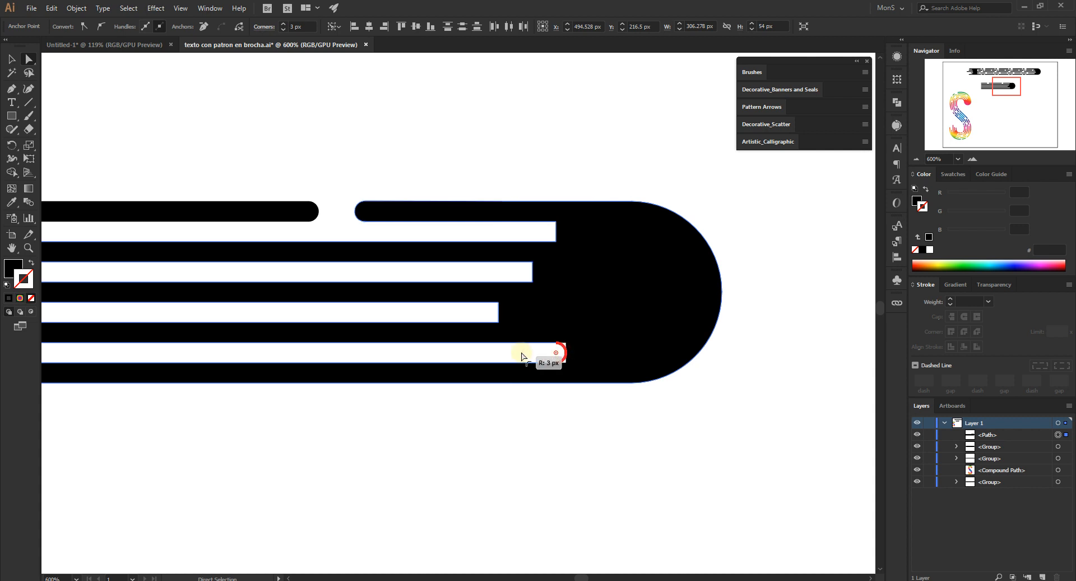
left_click(498, 303)
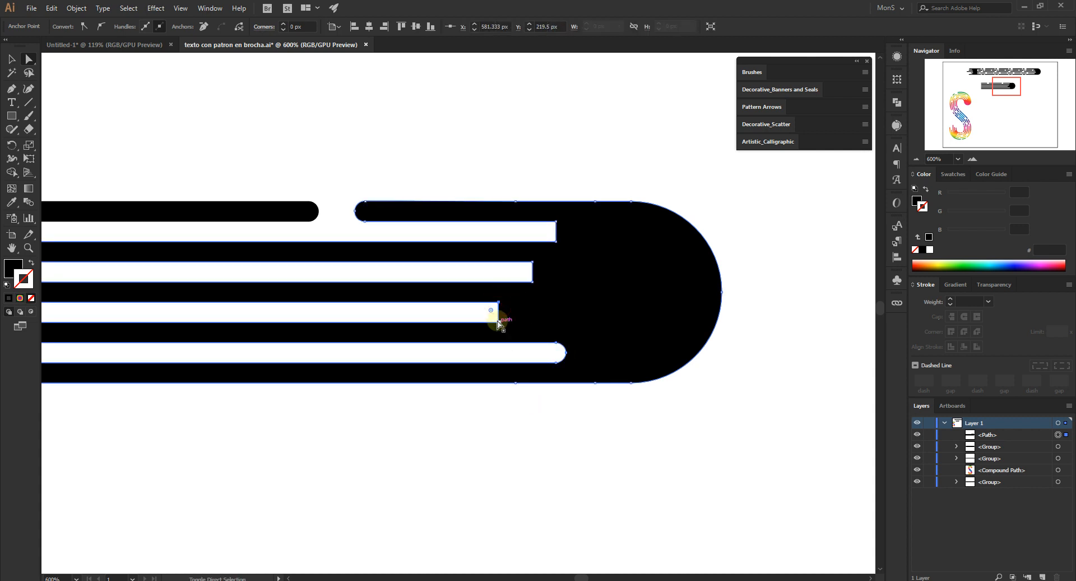
left_click(499, 321, "shift")
left_click_drag(491, 311, 480, 311)
Step: Round the inner end corners of the two upper white gaps to 3 px and deselect the shape
left_click(532, 262)
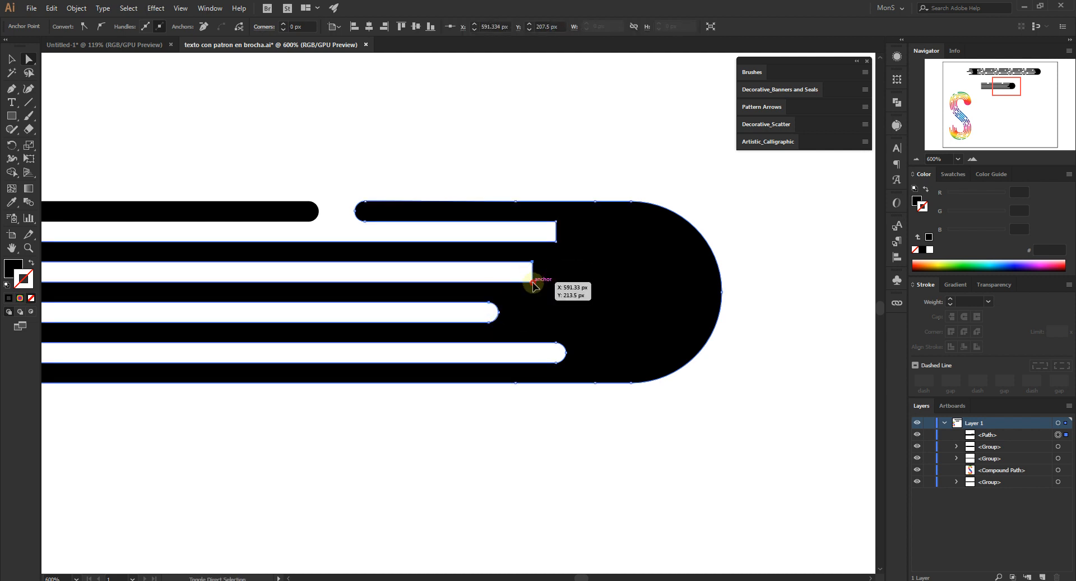
left_click(533, 282, "shift")
left_click_drag(525, 275, 496, 271)
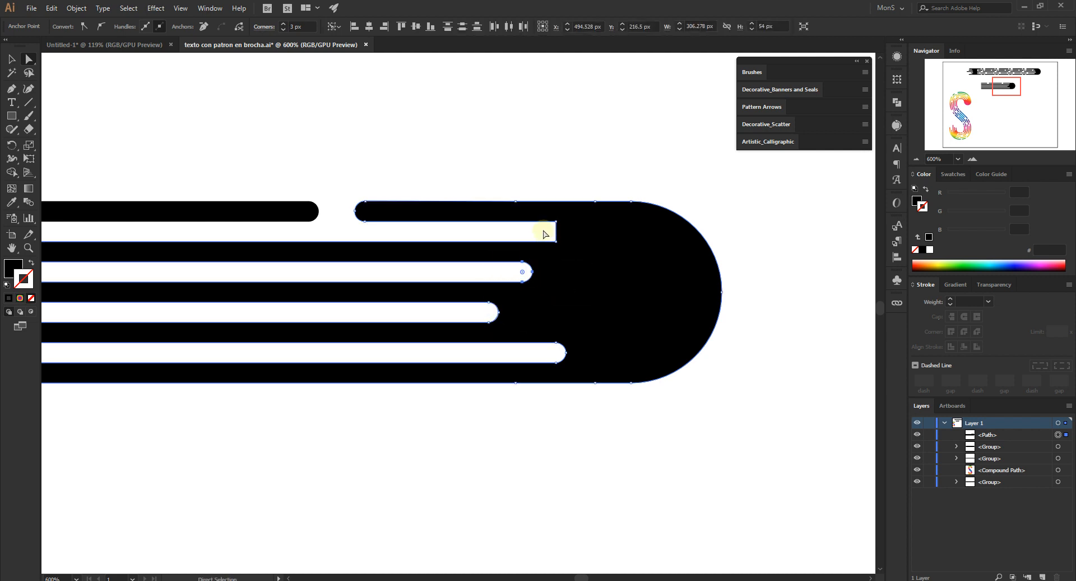
left_click(556, 222)
left_click(556, 241, "shift")
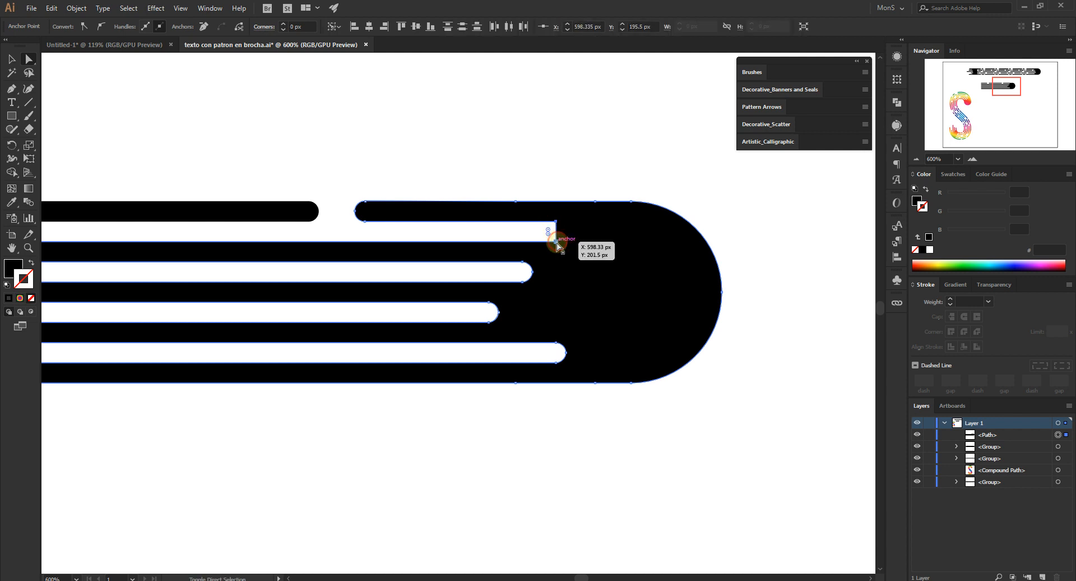
left_click_drag(548, 232, 534, 230)
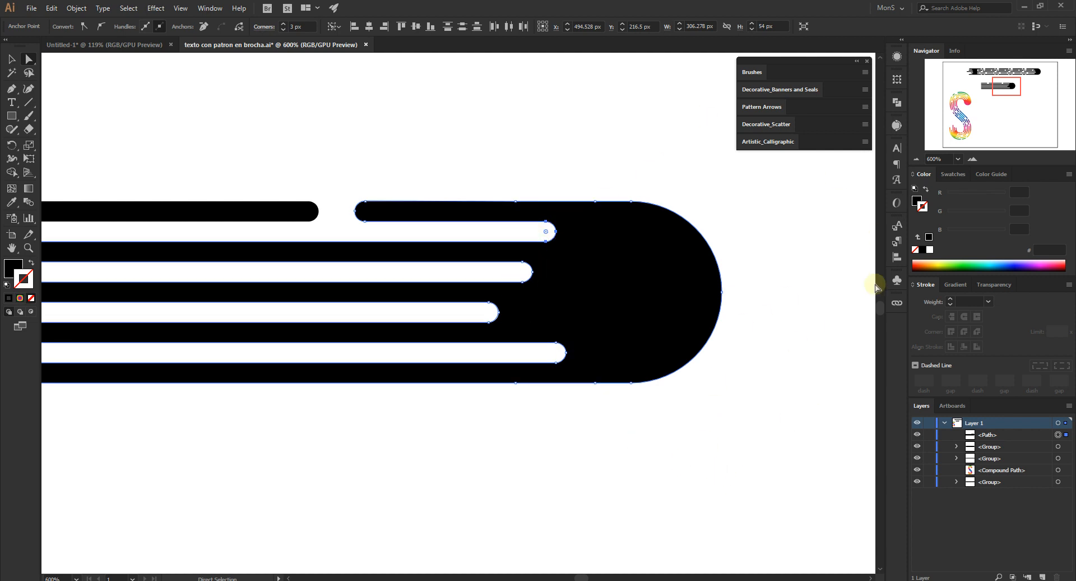
left_click(10, 59)
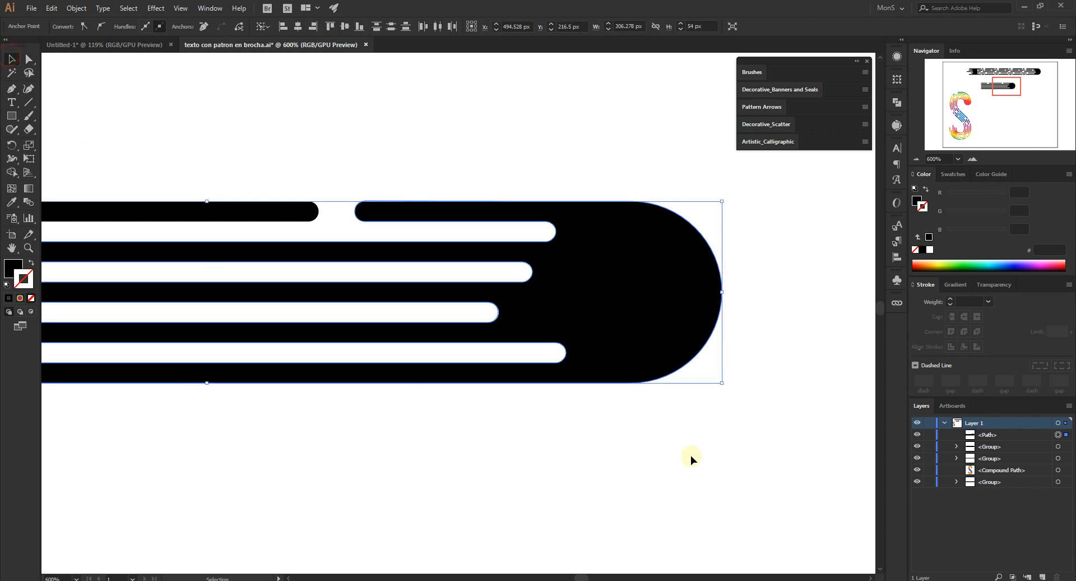
left_click(687, 457)
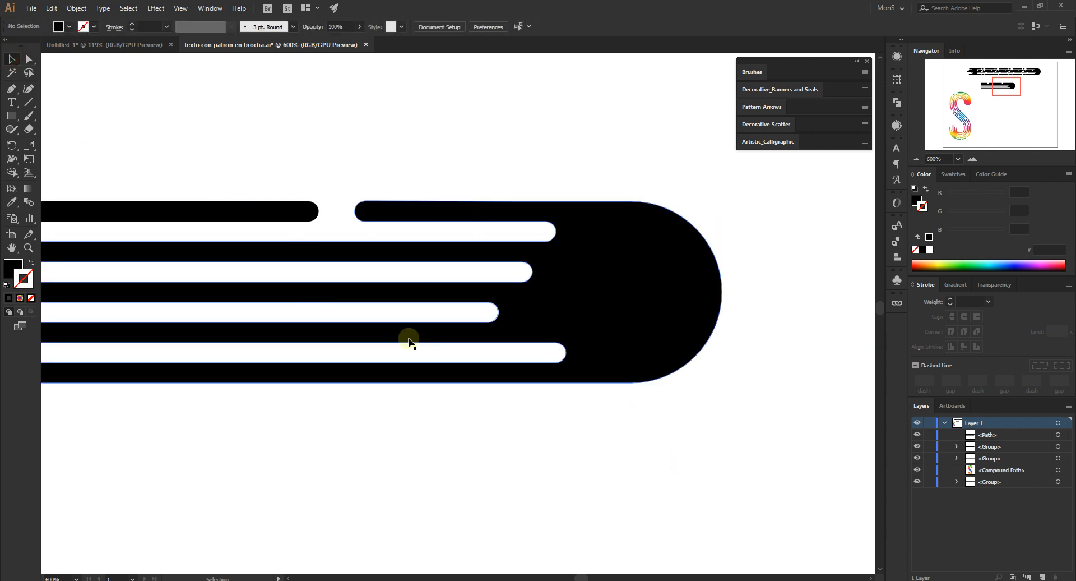
Step: Delete the whole short striped bar below the long dashed pattern and fit the artboard in view
left_click(917, 160)
left_click(917, 159)
left_click(917, 160)
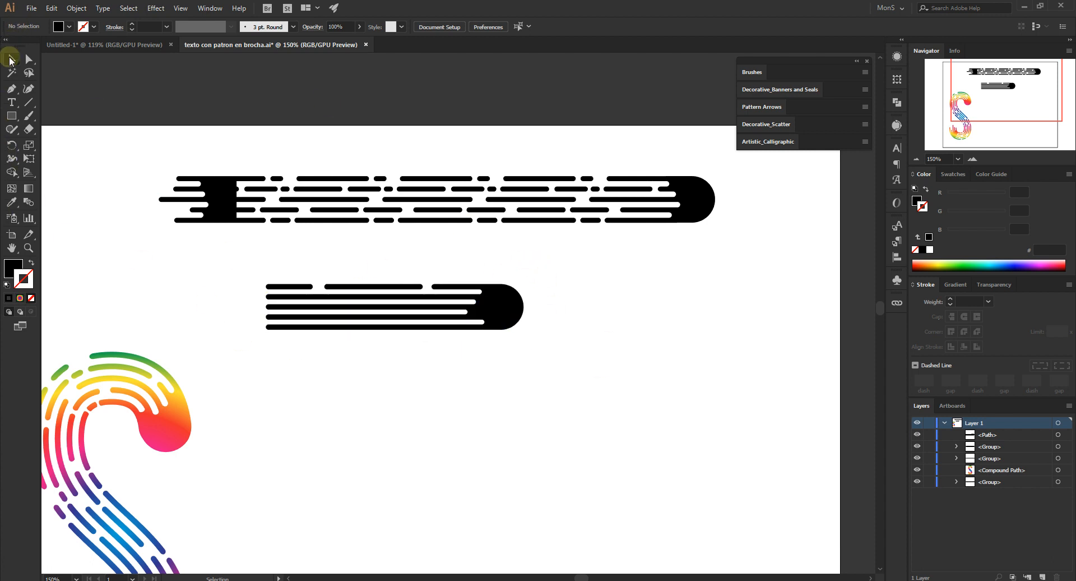
mouse_move(251, 266)
left_mouse_down()
mouse_move(648, 371)
mouse_move(622, 355)
left_mouse_up()
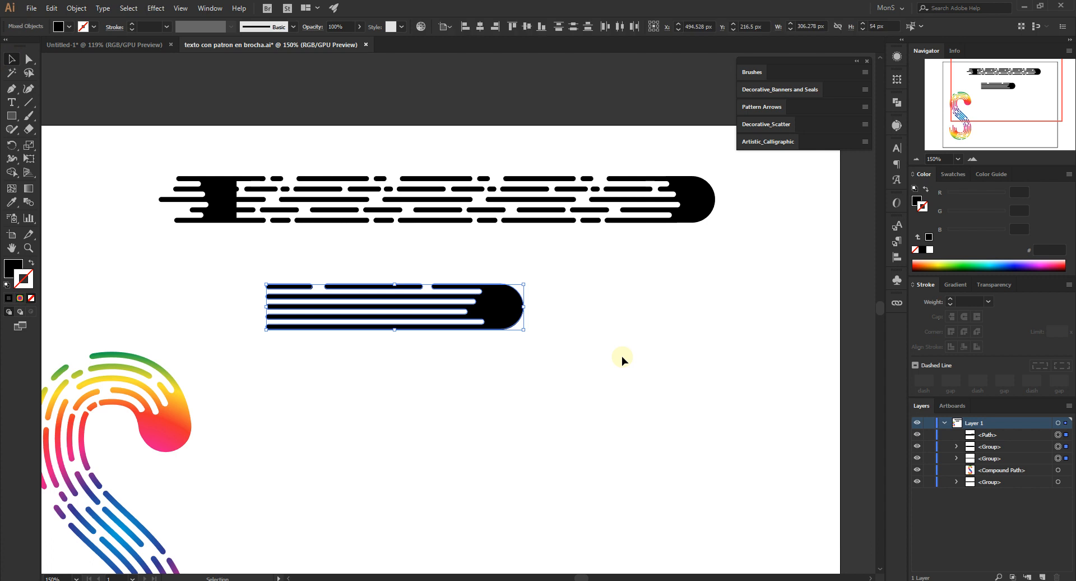
key("Delete")
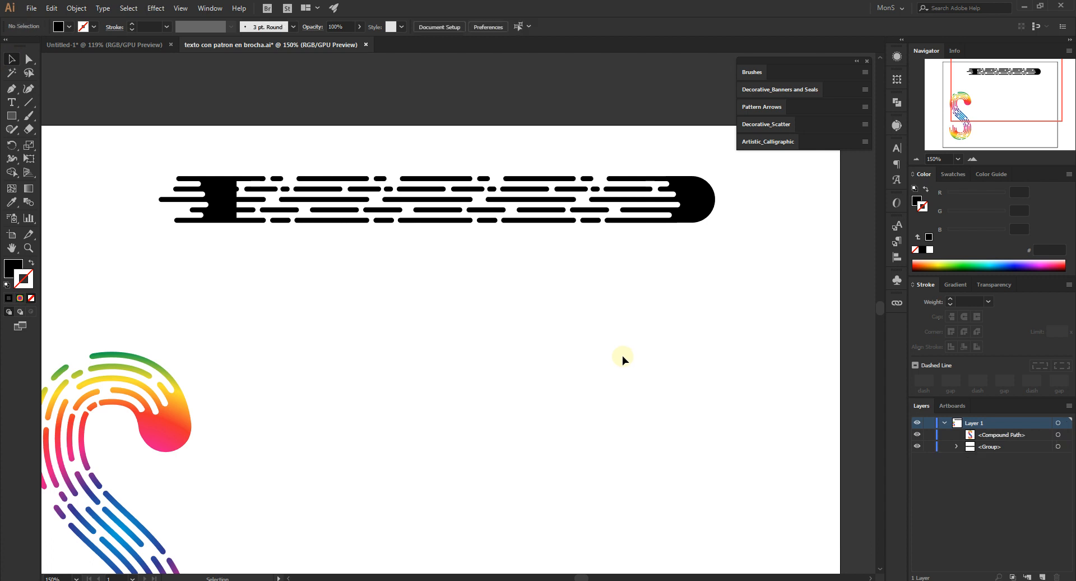
key("ctrl+0")
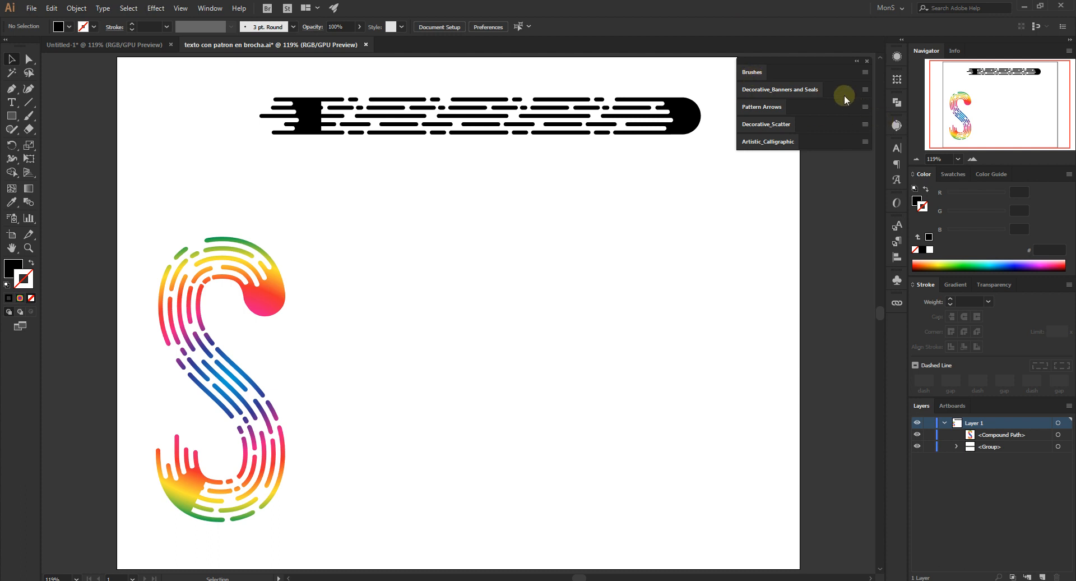
Step: Close the Decorative_Banners and Seals, Pattern Arrows, Decorative_Scatter and Artistic_Calligraphic brush libraries
left_click(866, 91)
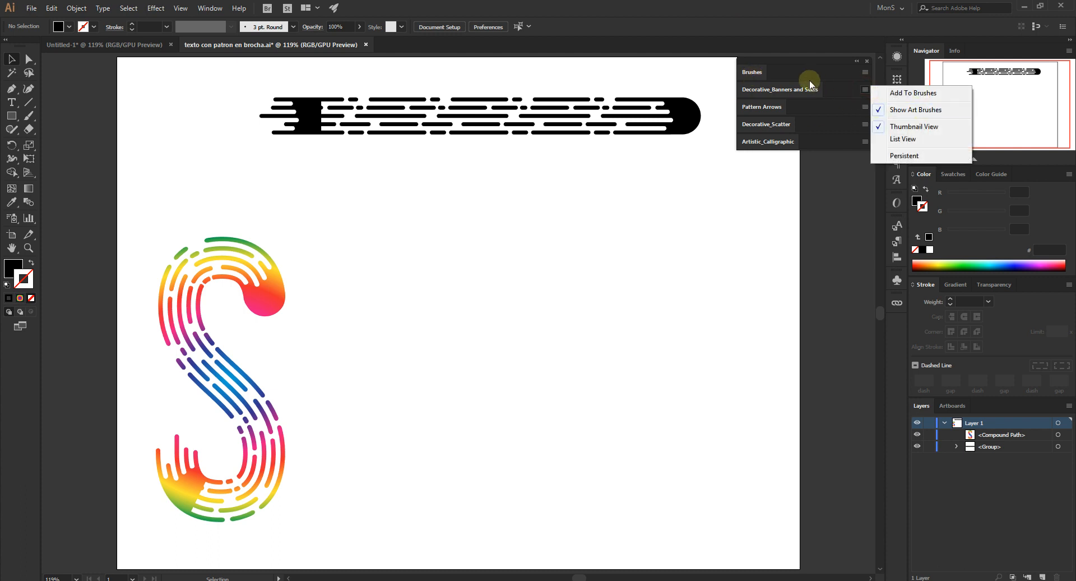
right_click(795, 88)
left_click(823, 95)
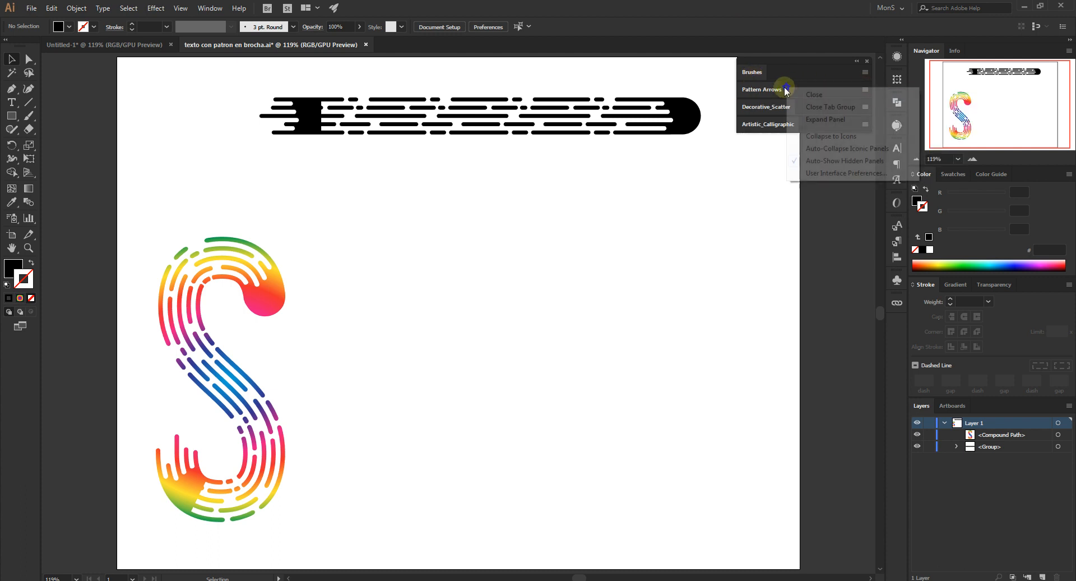
right_click(796, 88)
left_click(817, 96)
right_click(781, 93)
left_click(802, 100)
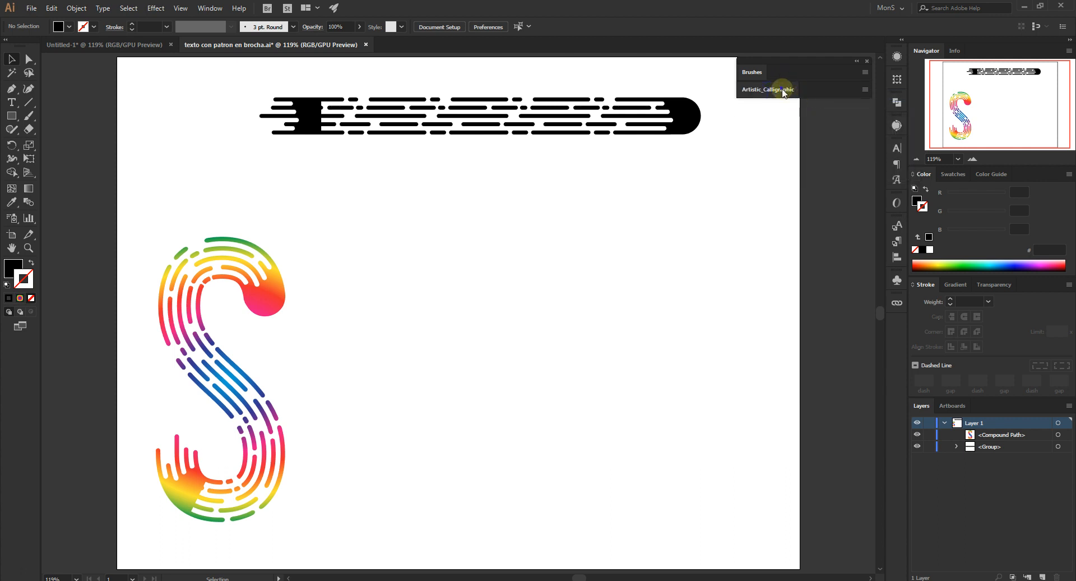
right_click(783, 89)
left_click(804, 96)
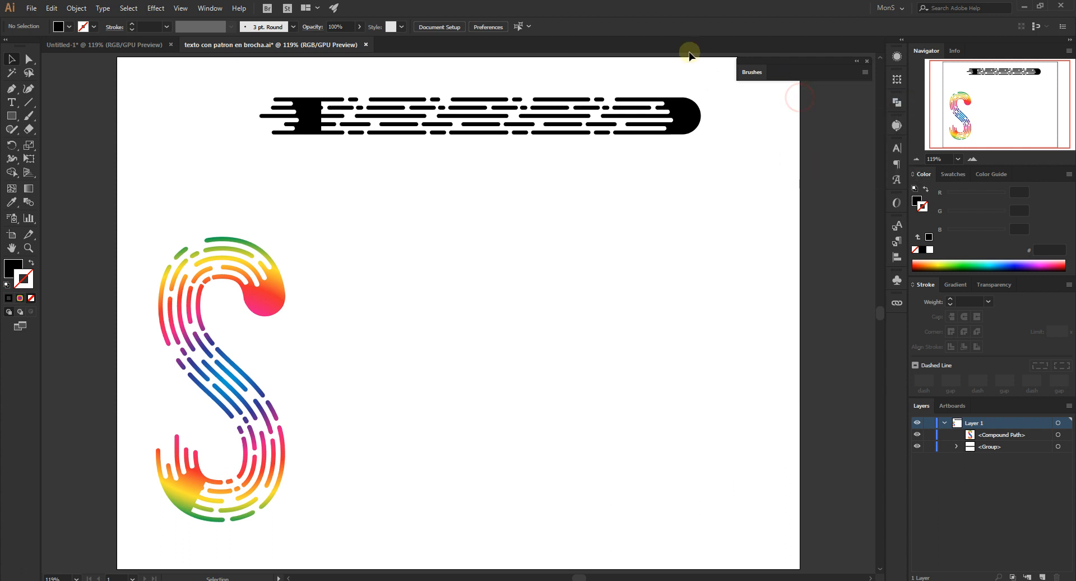
Step: Dock the floating Brushes panel in the collapsed panel strip and expand it to show the available brushes
left_click(759, 73)
mouse_move(757, 69)
left_mouse_down()
mouse_move(851, 219)
mouse_move(910, 220)
mouse_move(896, 218)
left_mouse_up()
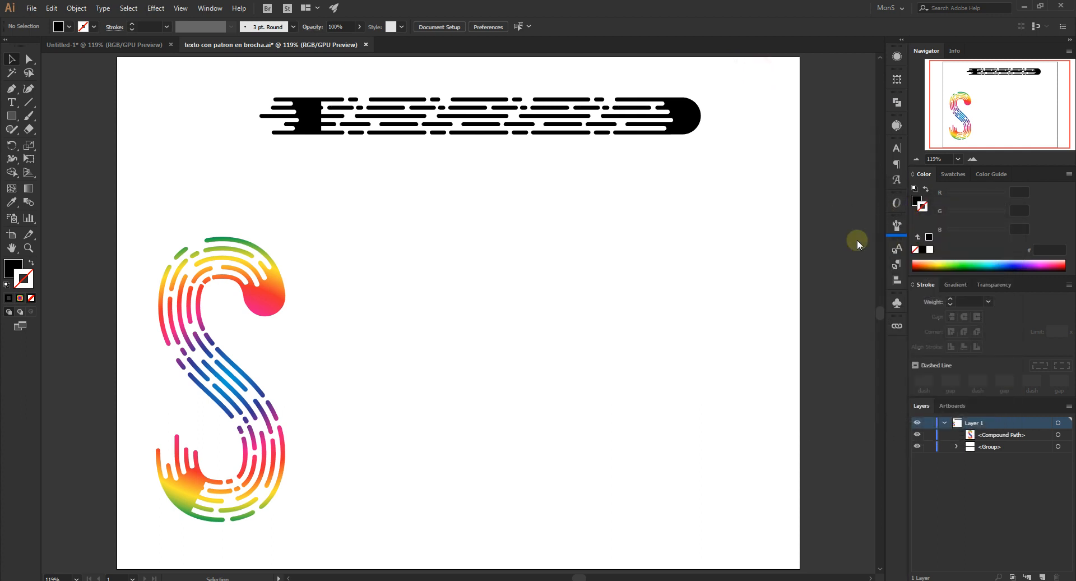
left_click(898, 224)
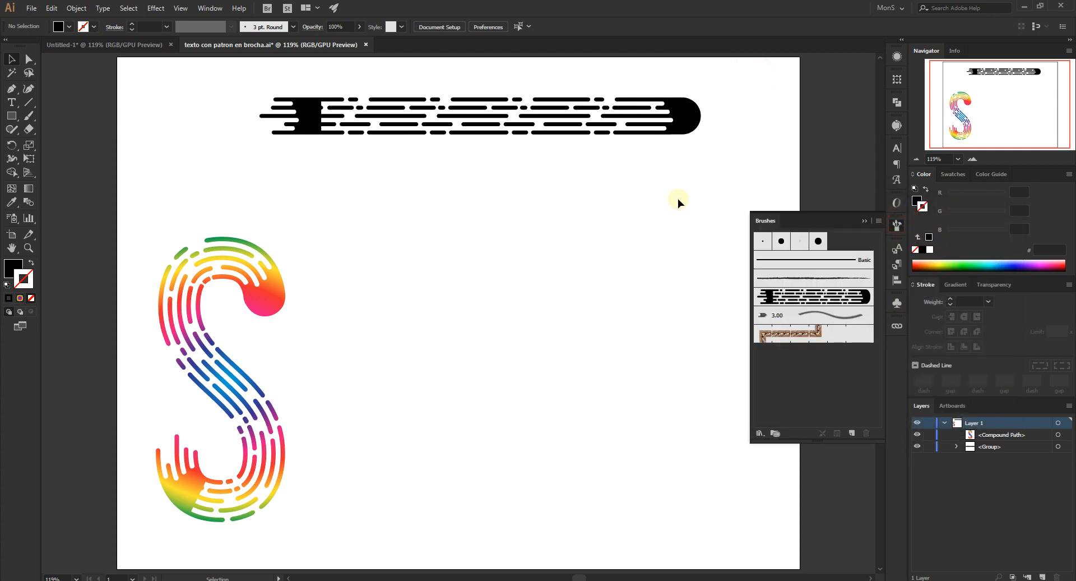
Step: Select the long dashed pattern group and reposition it near the artboard's upper edge, centred at about X 435 px, Y 69 px
left_click(304, 112)
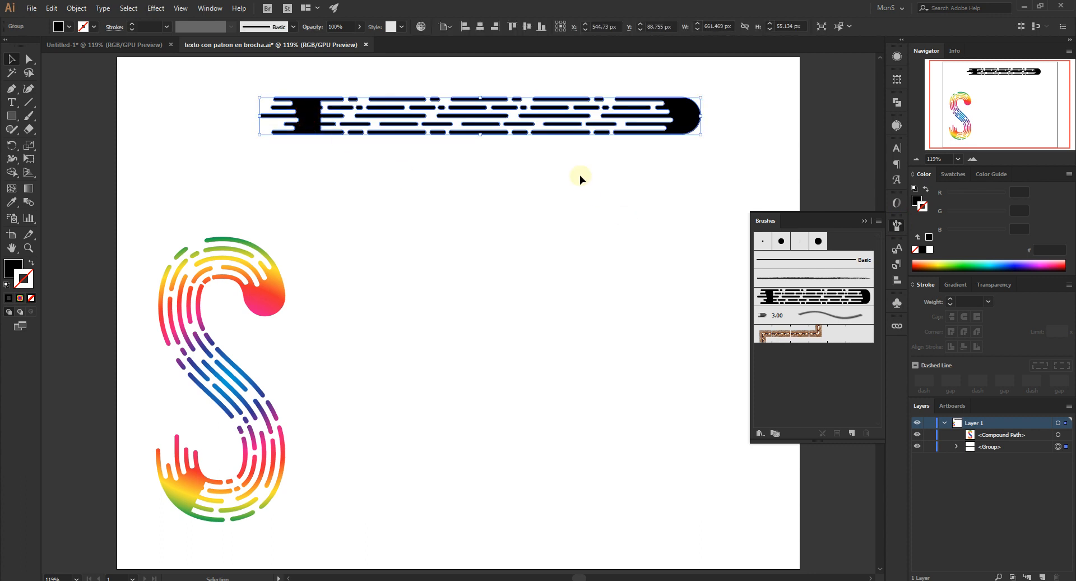
left_click_drag(691, 121, 669, 119)
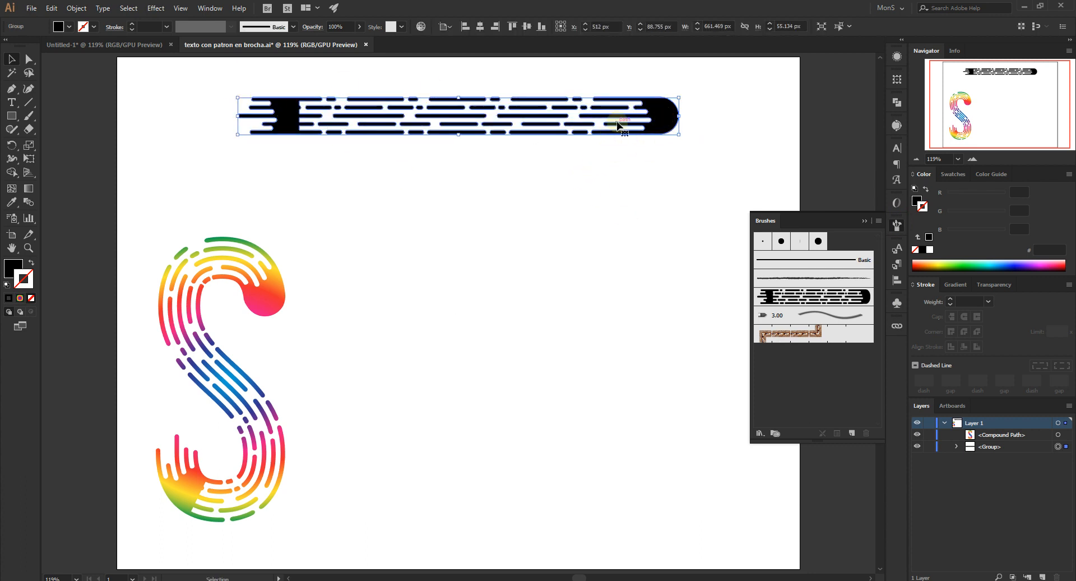
left_click(284, 85)
left_click_drag(235, 79, 713, 149)
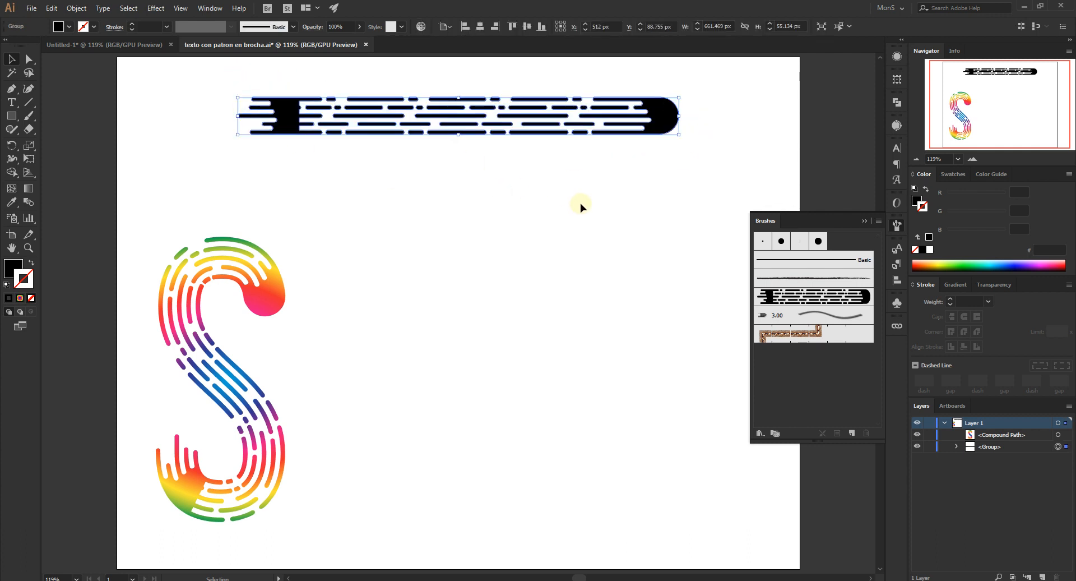
left_click_drag(605, 113, 494, 130)
left_click_drag(512, 137, 602, 141)
left_click_drag(599, 141, 513, 152)
mouse_move(505, 156)
left_mouse_down()
mouse_move(512, 115)
mouse_move(586, 125)
mouse_move(535, 125)
mouse_move(534, 115)
left_mouse_up()
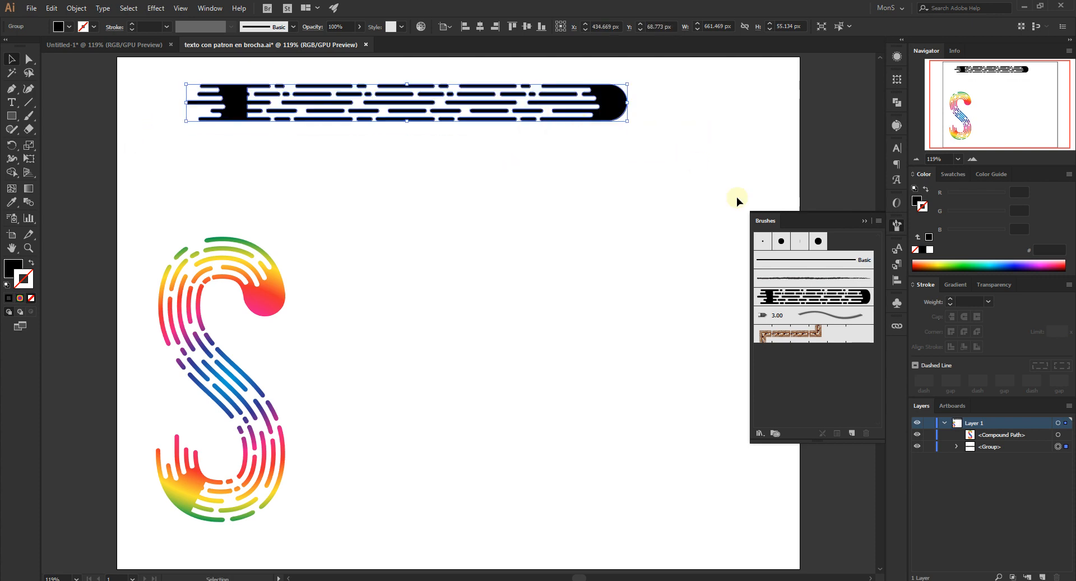
Step: Restore the Basic brush on the pattern group and delete the existing dashed art brush from the brush list
left_click(820, 298)
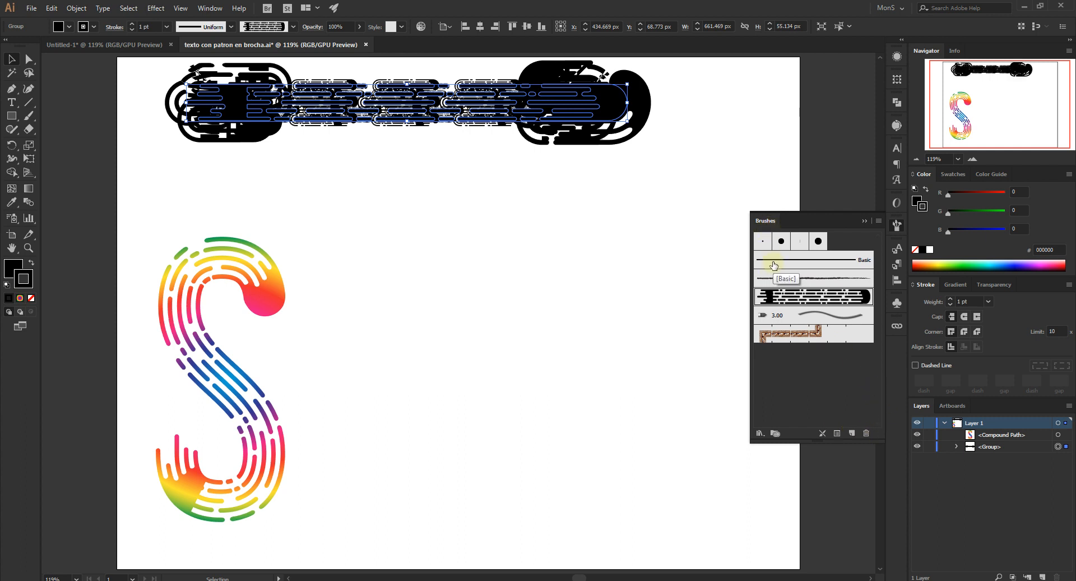
left_click(775, 265)
mouse_move(832, 291)
left_mouse_down()
mouse_move(874, 440)
mouse_move(866, 434)
left_mouse_up()
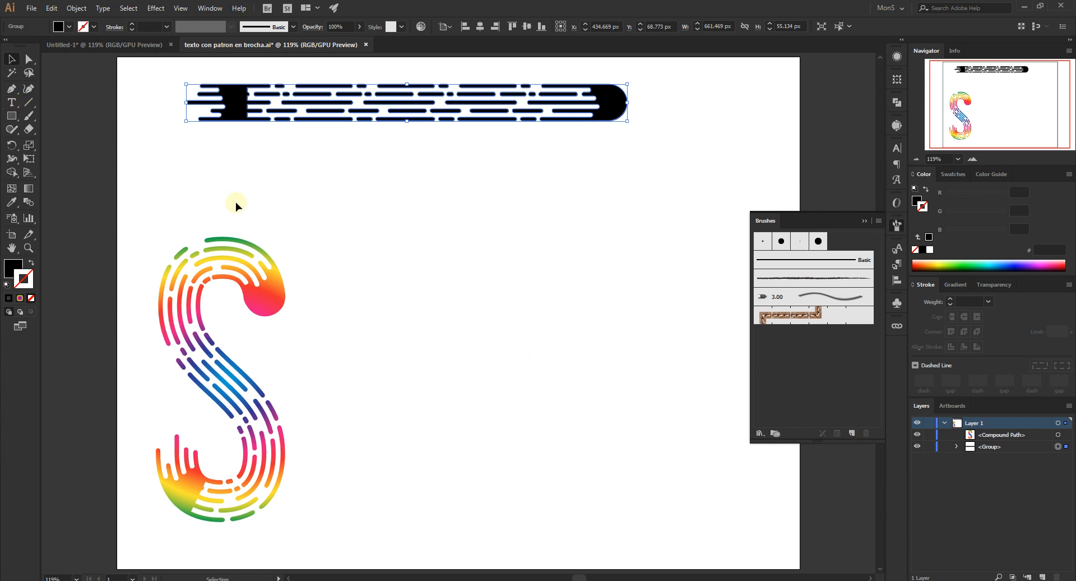
Step: Reselect the long dashed pattern group and move it slightly, to about X 440 px, Y 72 px
left_click(287, 163)
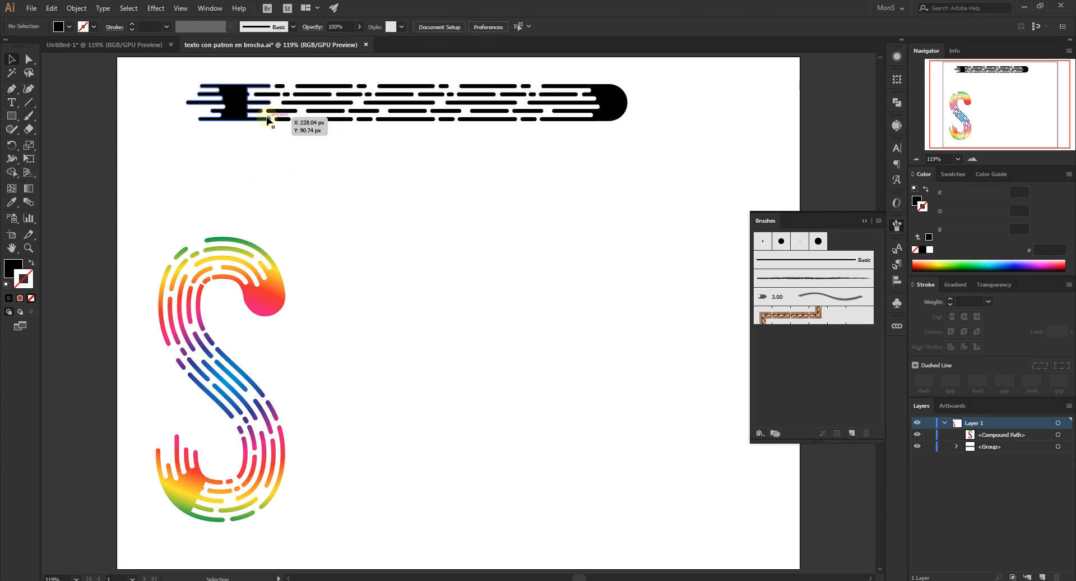
left_click(331, 93)
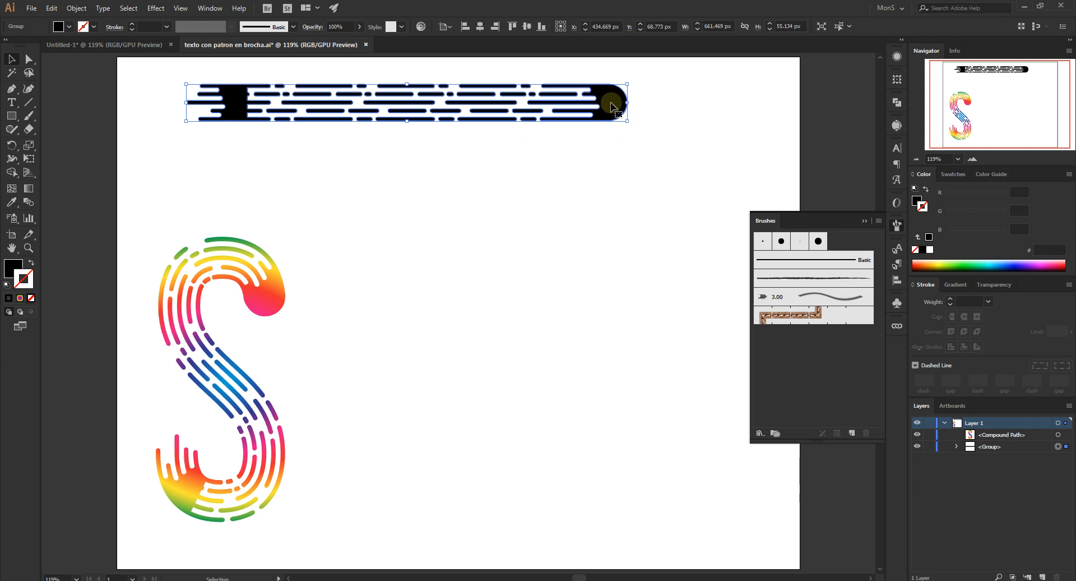
mouse_move(611, 106)
left_mouse_down()
mouse_move(723, 301)
mouse_move(791, 353)
mouse_move(802, 338)
mouse_move(775, 336)
mouse_move(616, 108)
left_mouse_up()
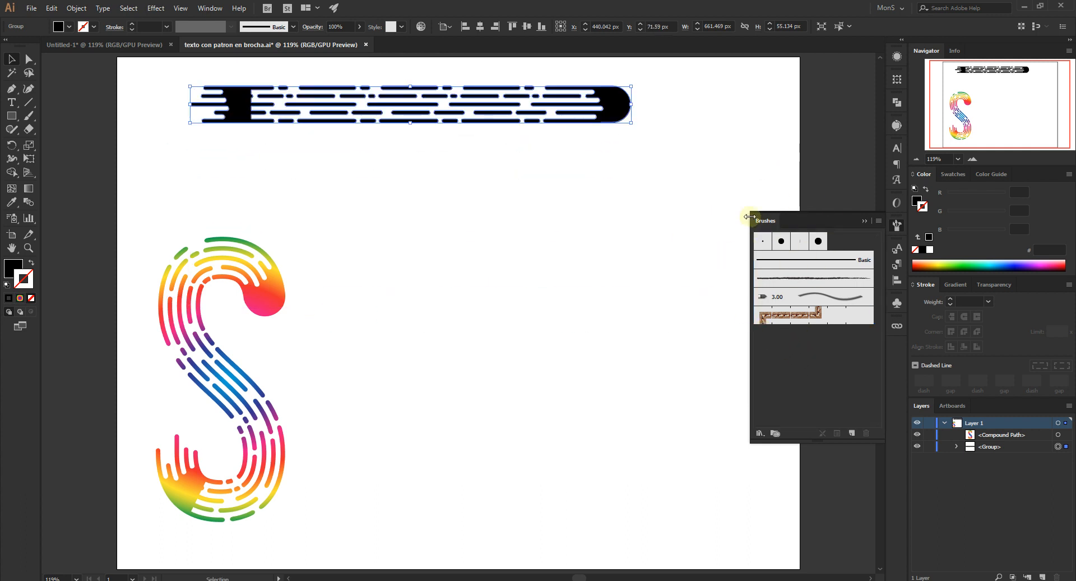
left_click_drag(630, 114, 788, 376)
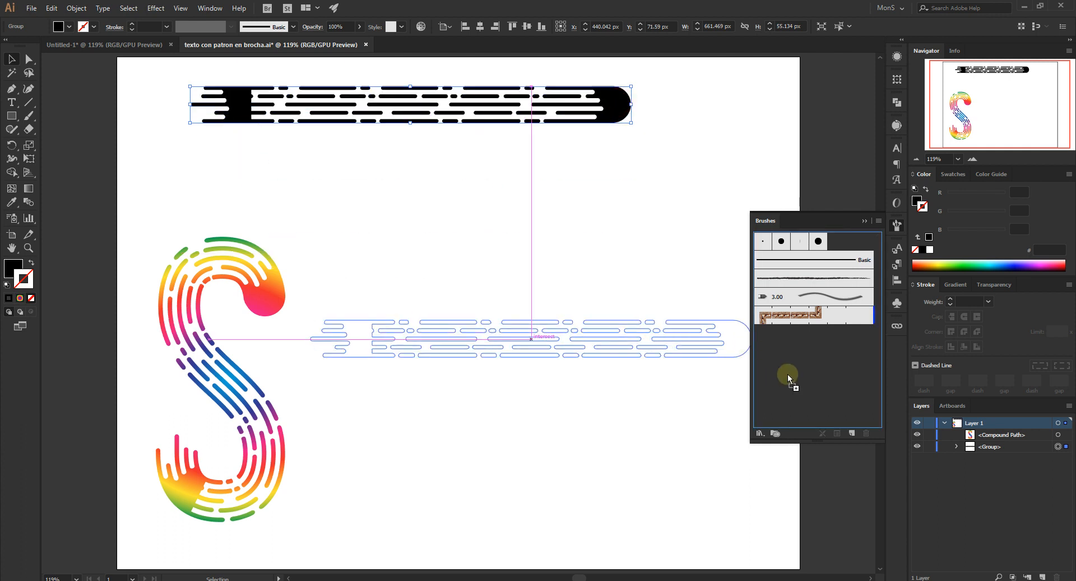
left_click_drag(795, 338, 795, 338)
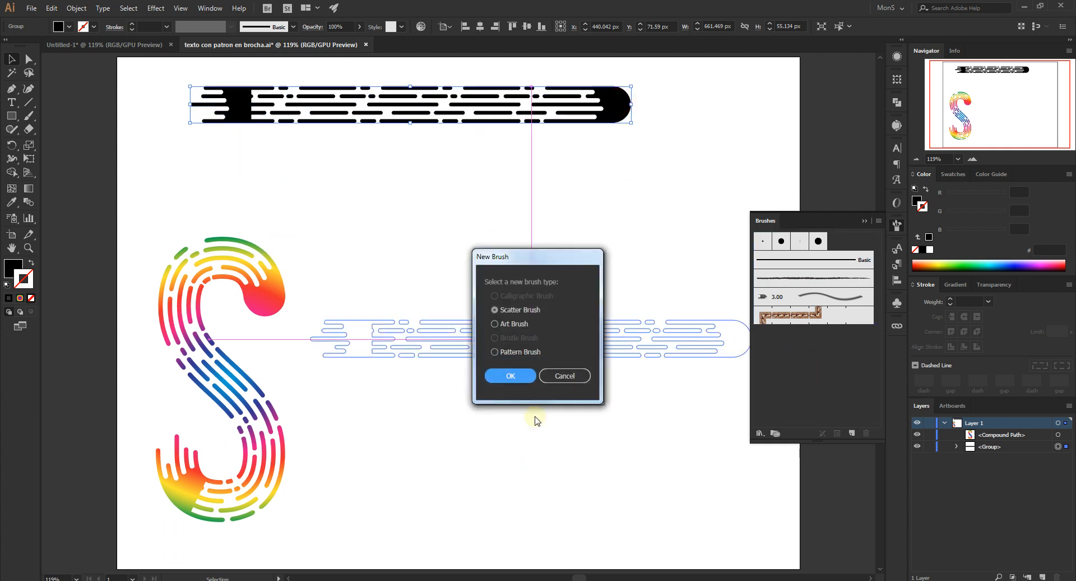
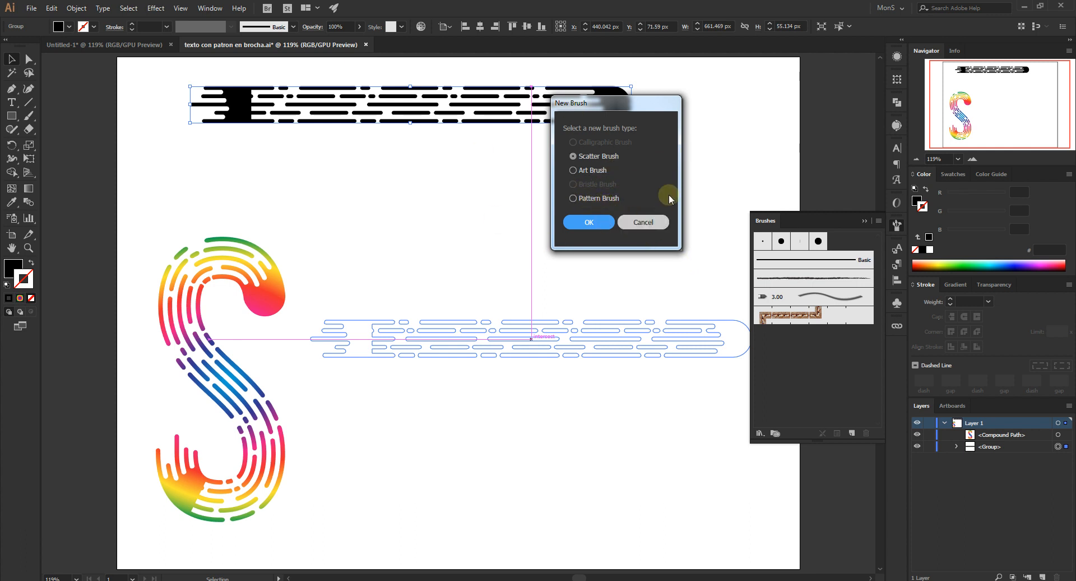
left_click(651, 225)
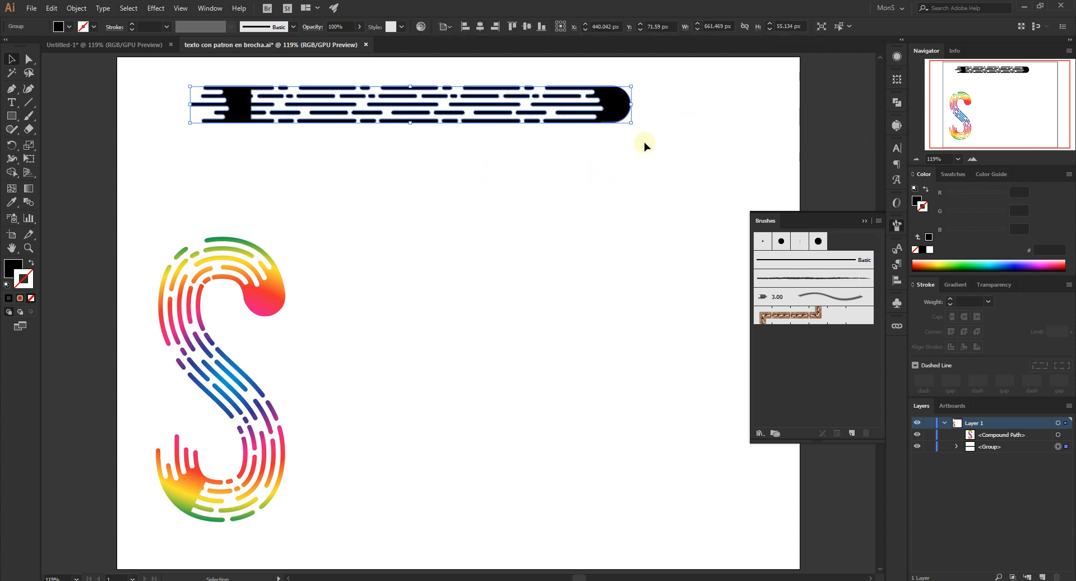
Step: Start a new brush of type Art Brush from the long dashed pattern group
left_click(676, 117)
left_click(623, 102)
left_click(852, 434)
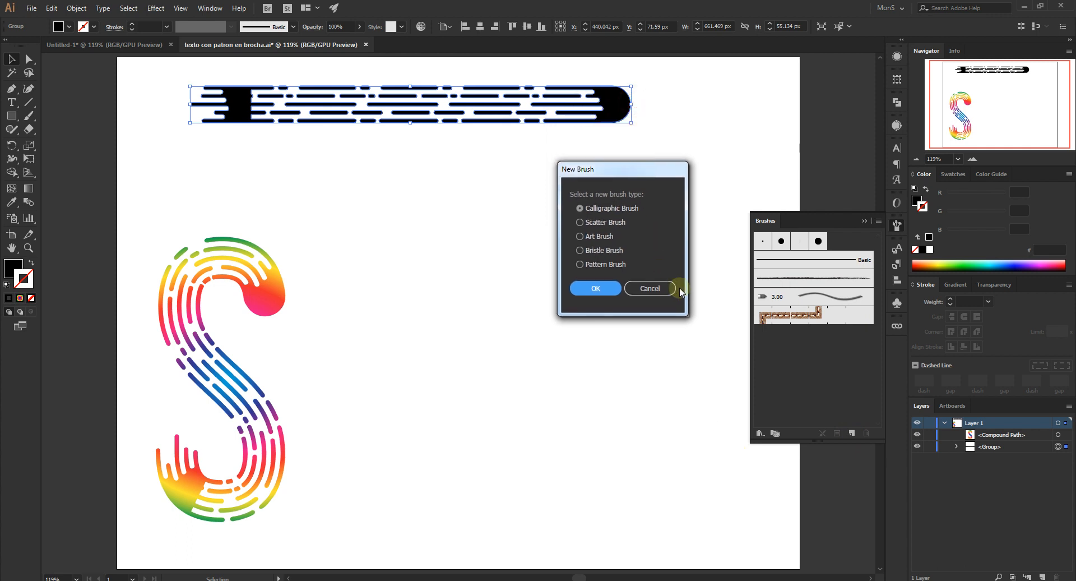
left_click(609, 223)
left_click(603, 237)
left_click(598, 251)
left_click(600, 264)
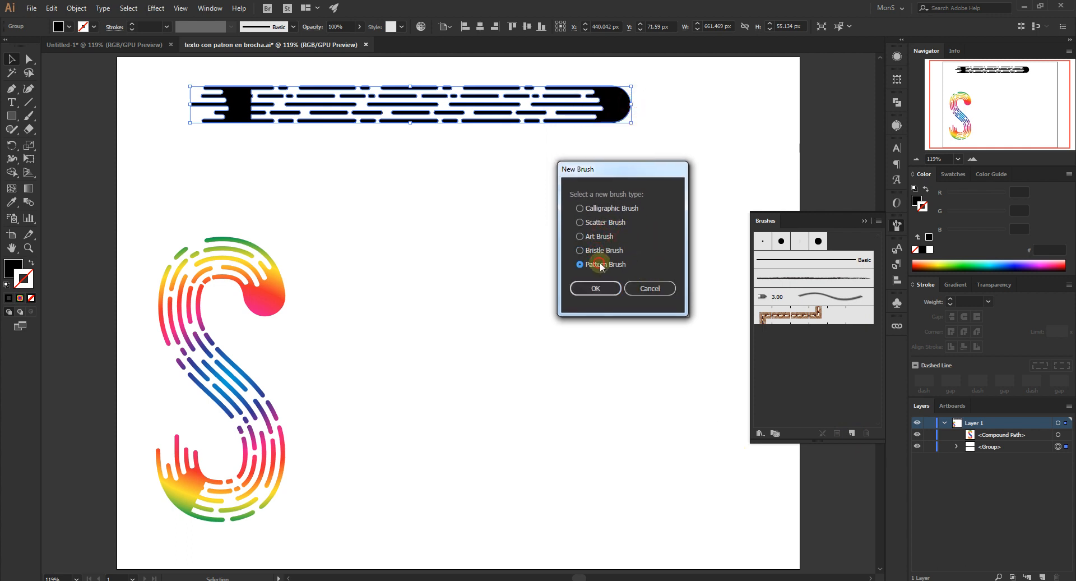
left_click(607, 208)
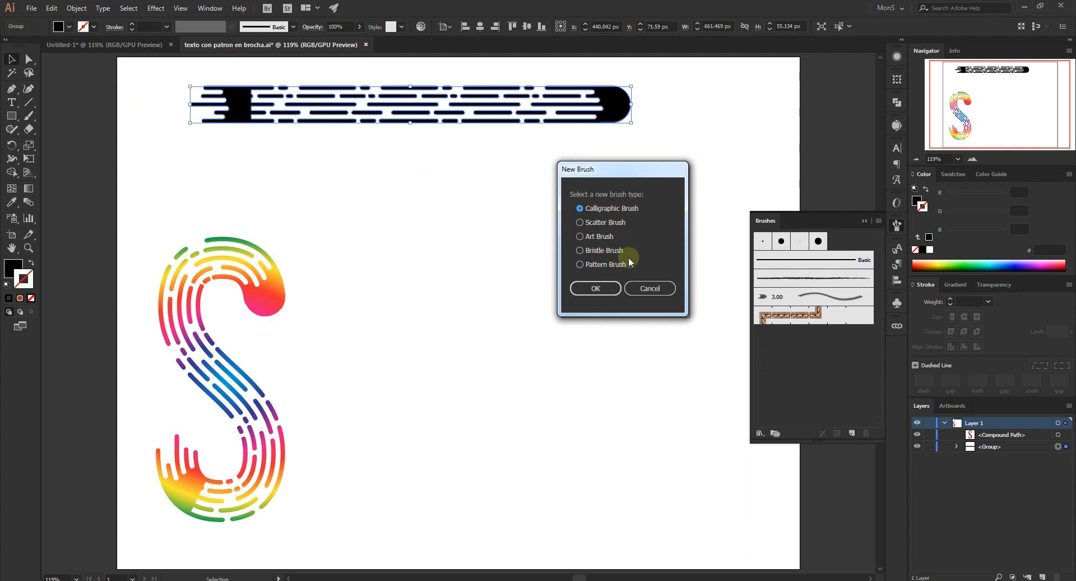
left_click(580, 251)
left_click(603, 209)
left_click(604, 236)
left_click(596, 288)
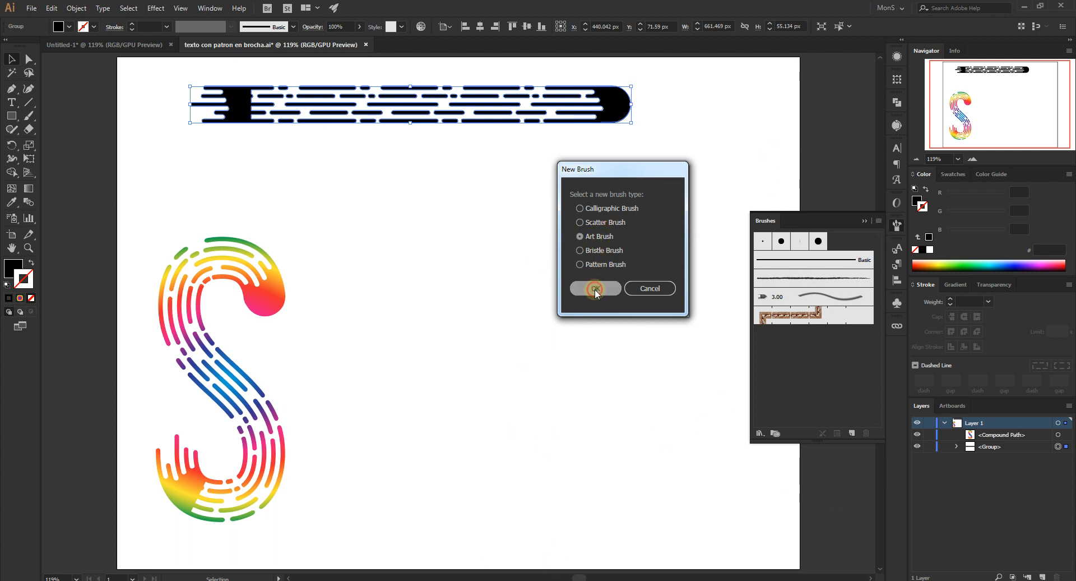
Step: Keep the art brush's width as Fixed and set its scaling to Scale Proportionately
left_click_drag(599, 127, 751, 118)
left_click(622, 132)
left_click_drag(622, 132, 548, 135)
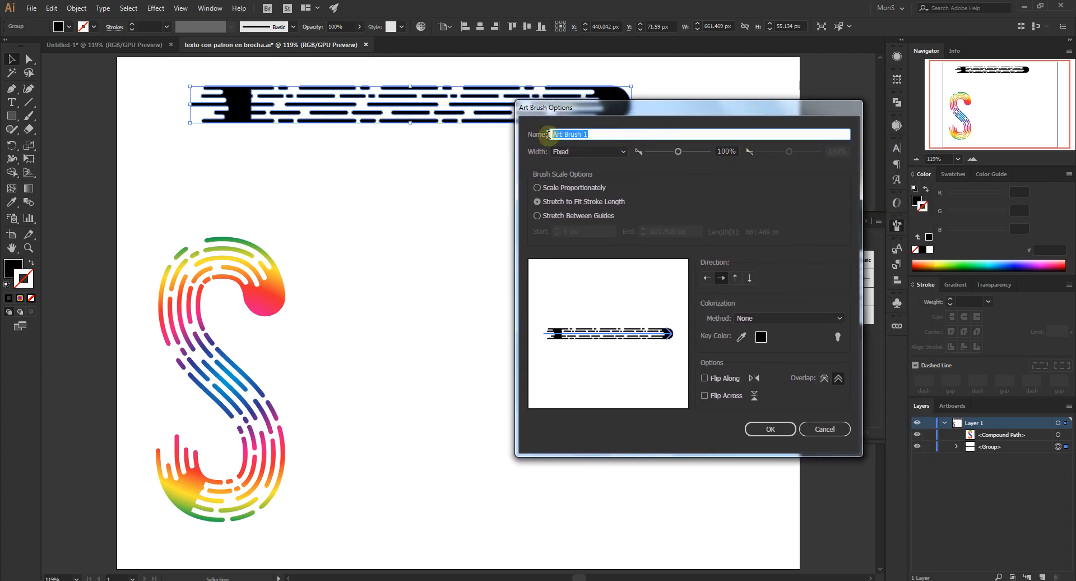
left_click(577, 154)
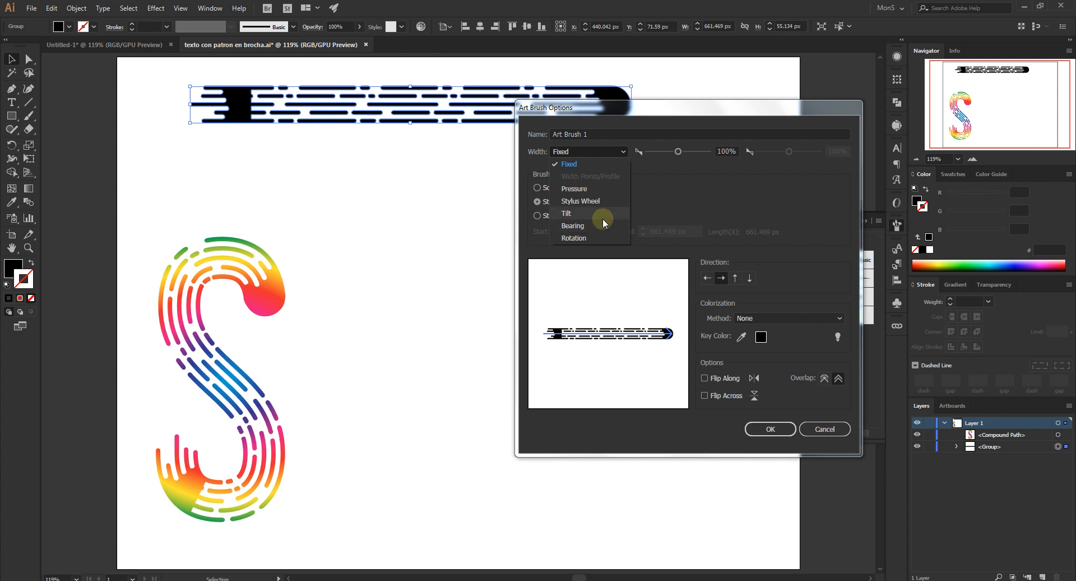
left_click(648, 180)
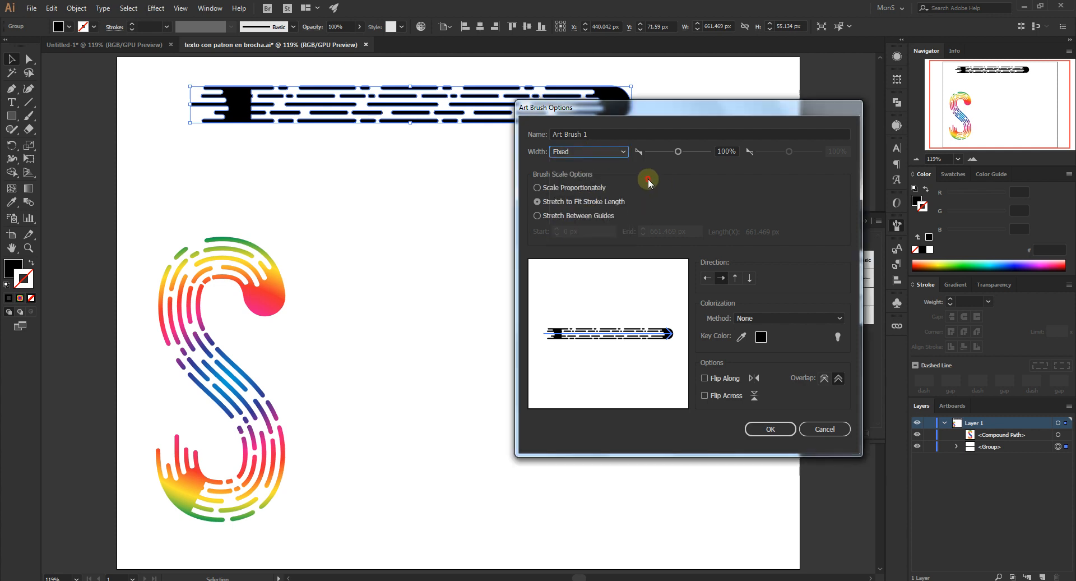
left_click(600, 156)
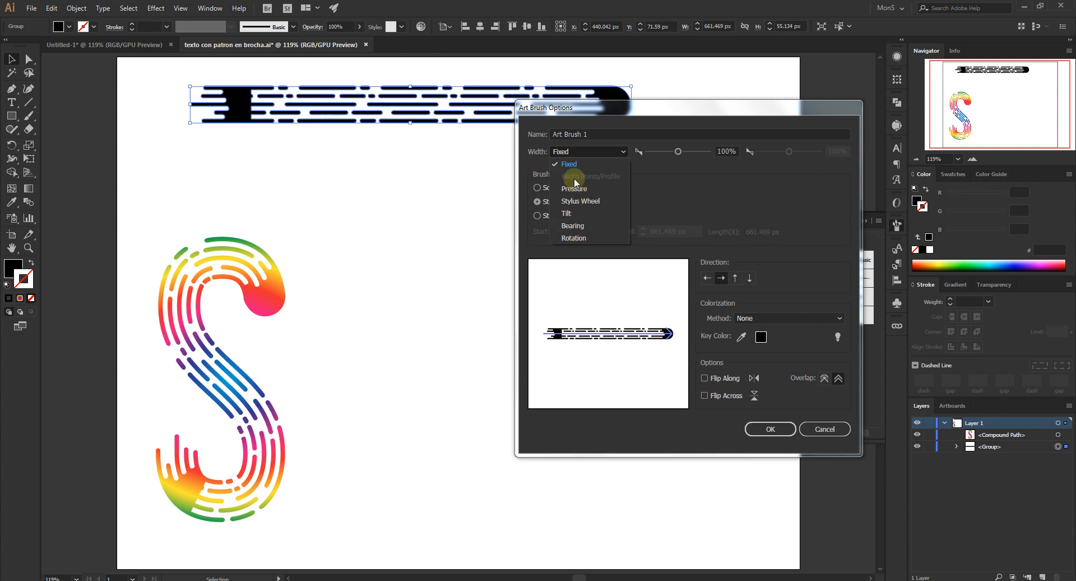
left_click(655, 185)
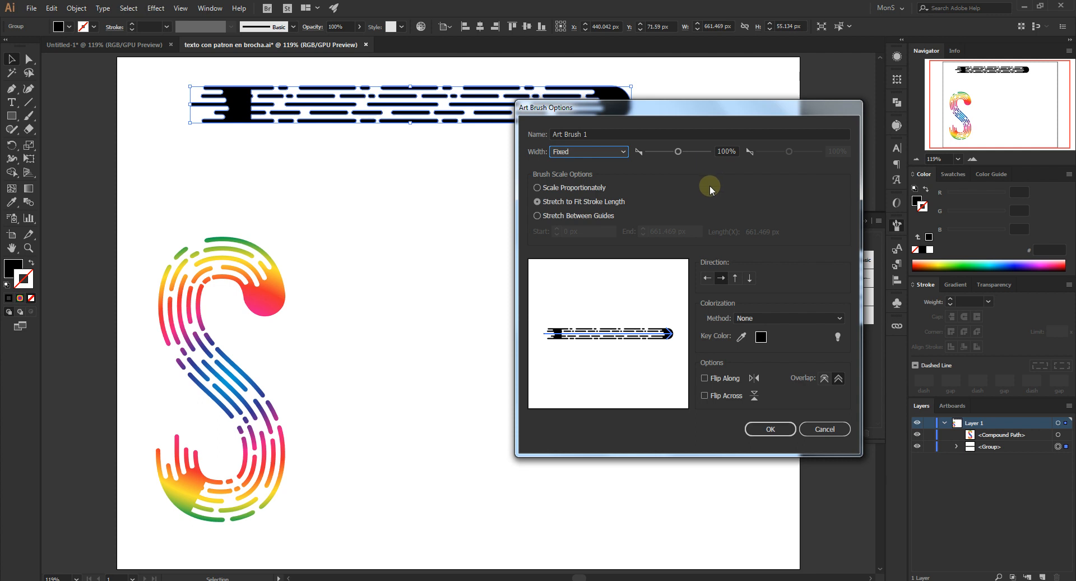
left_click(577, 187)
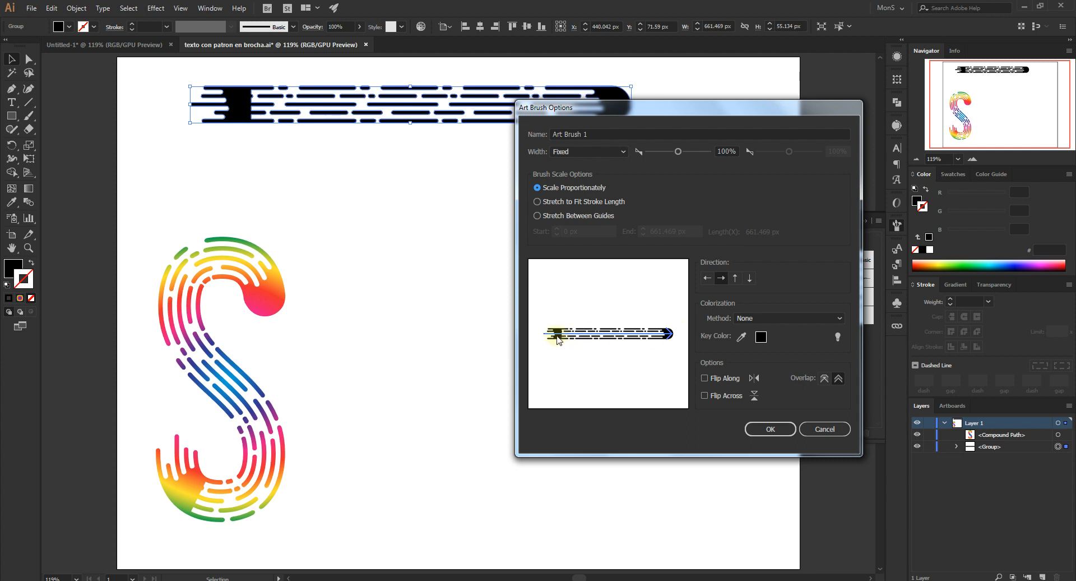
Step: Try the art brush's four stroke directions and choose the one running towards the pattern's rounded end
left_click(720, 278)
left_click(707, 278)
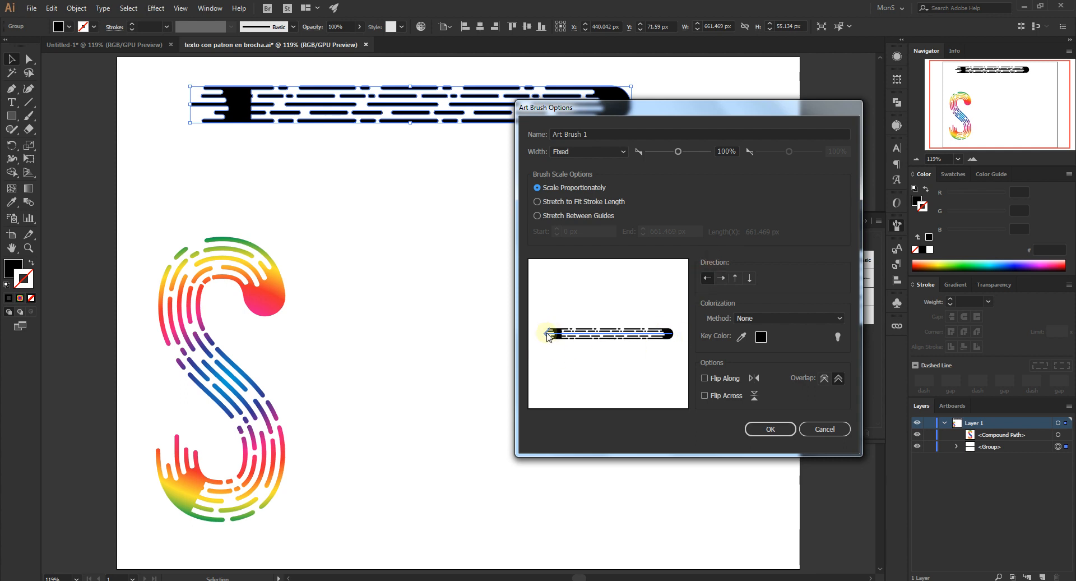
left_click(734, 278)
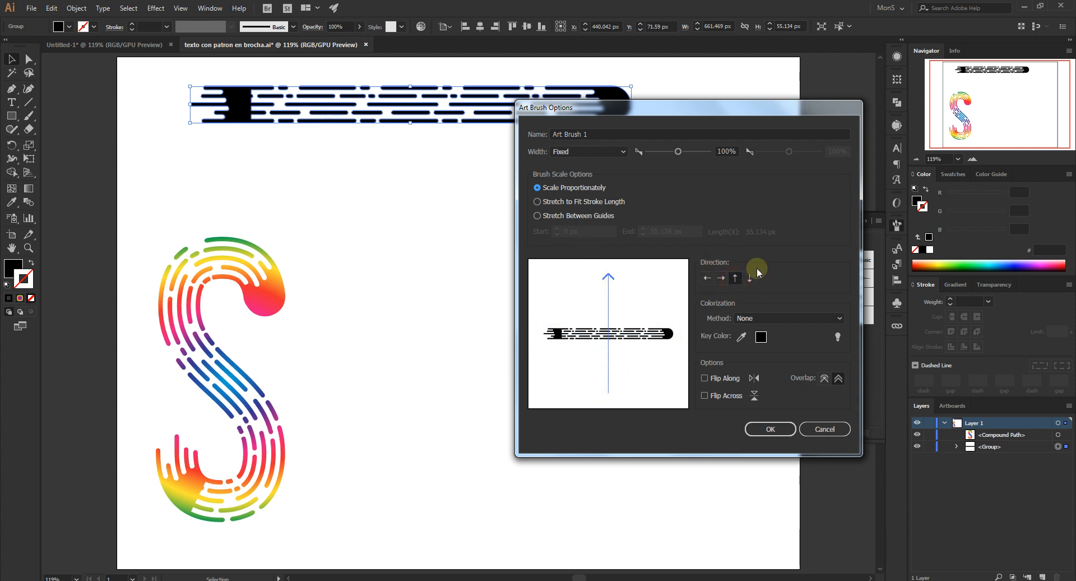
left_click(750, 278)
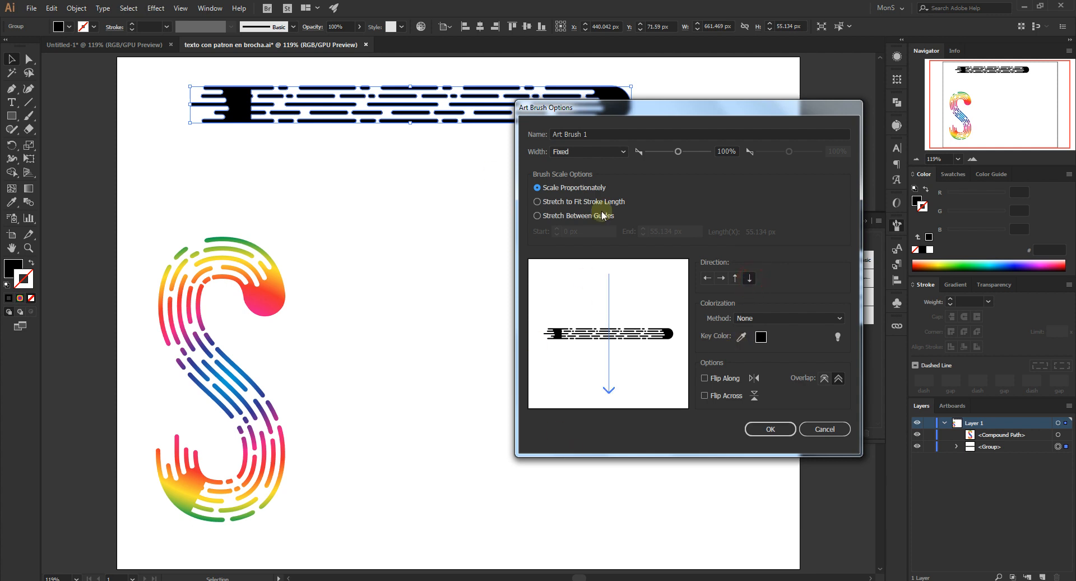
left_click(721, 279)
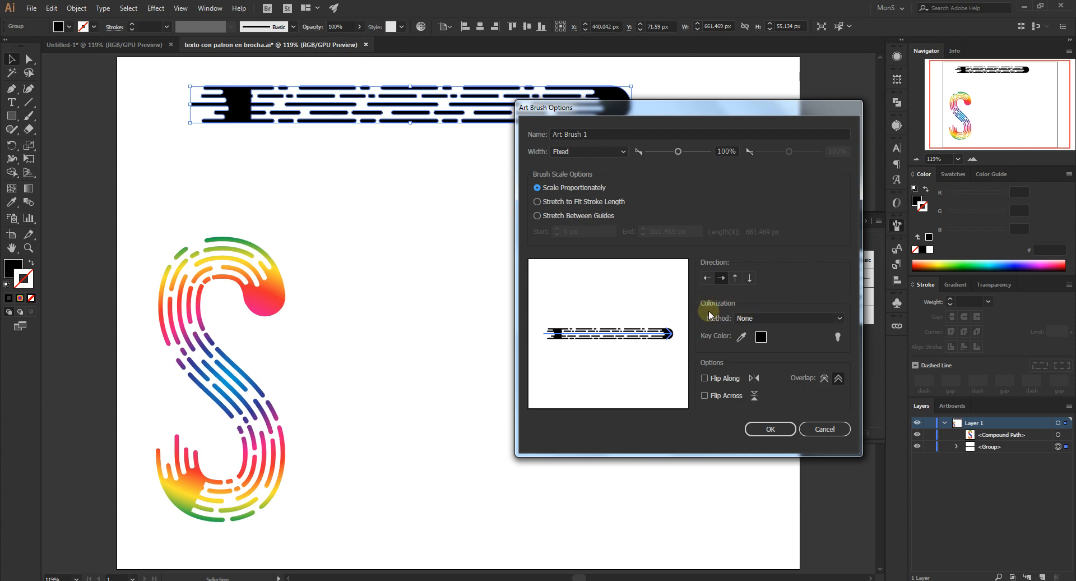
Step: Review the colorization methods for the art brush and set the method to None
left_click(774, 315)
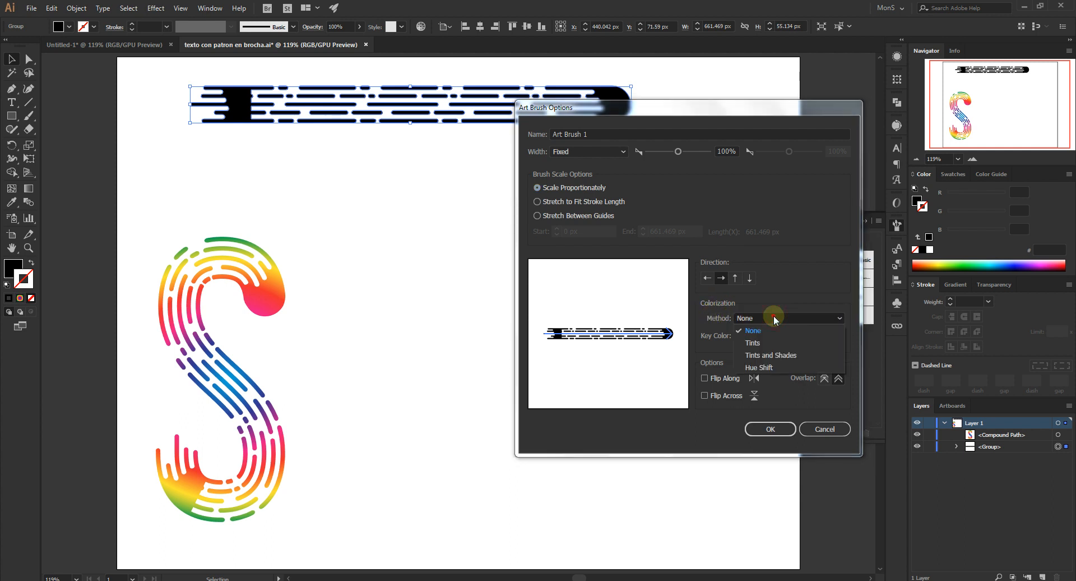
left_click(774, 315)
left_click(238, 94)
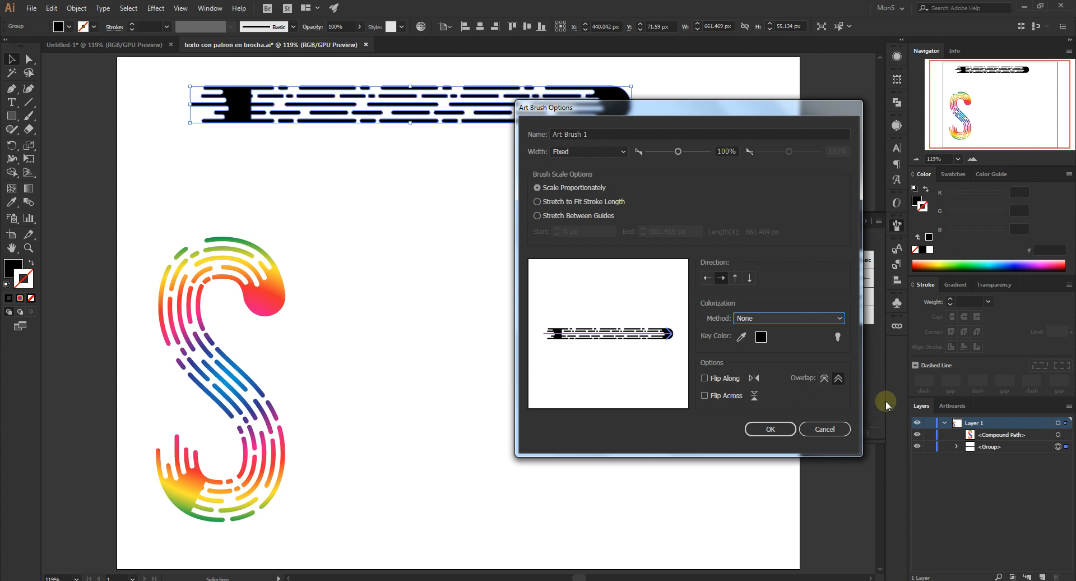
left_click(781, 318)
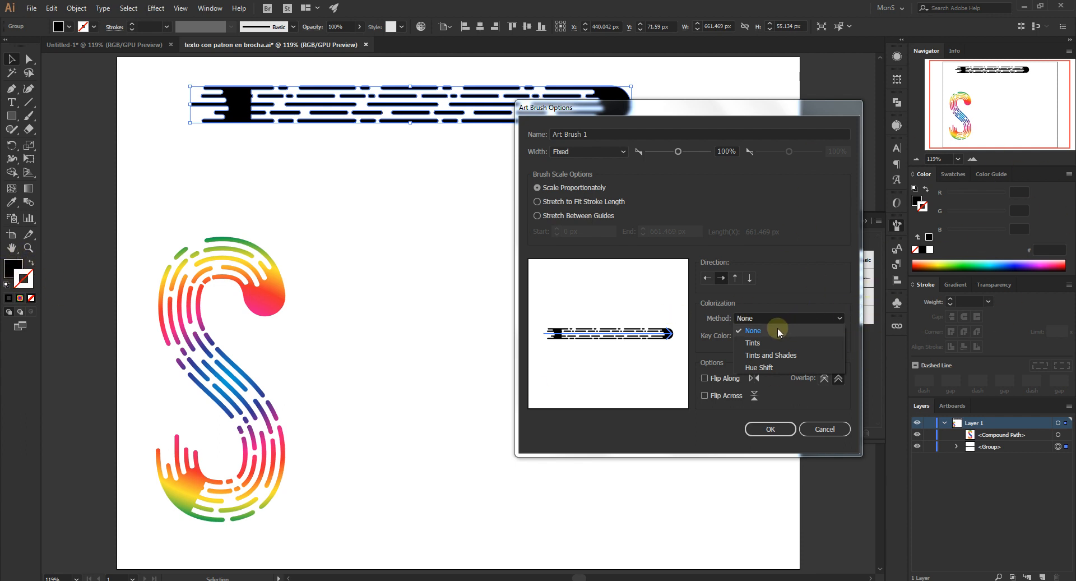
left_click(761, 331)
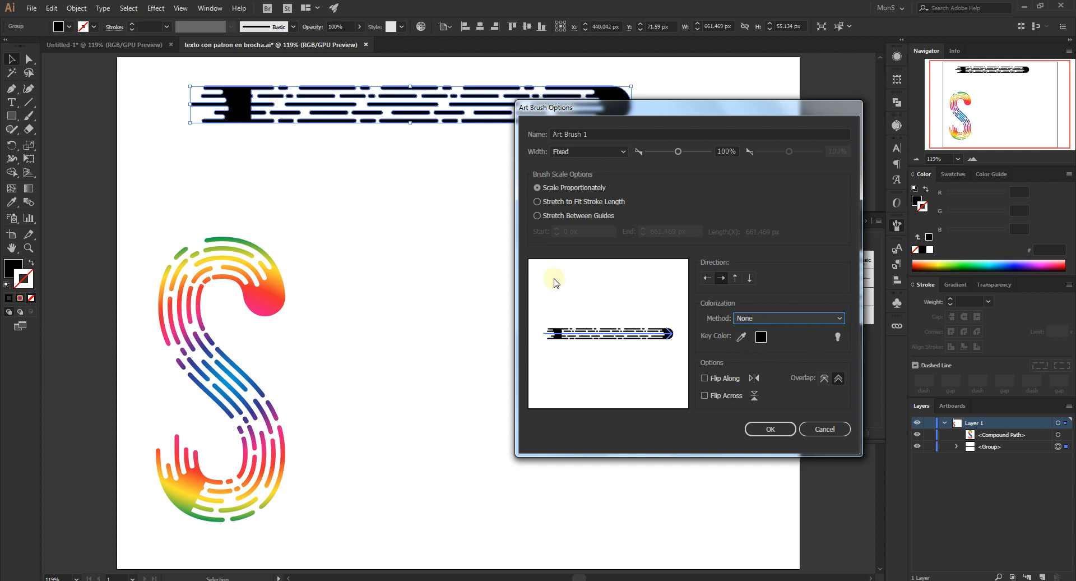
left_click(762, 337)
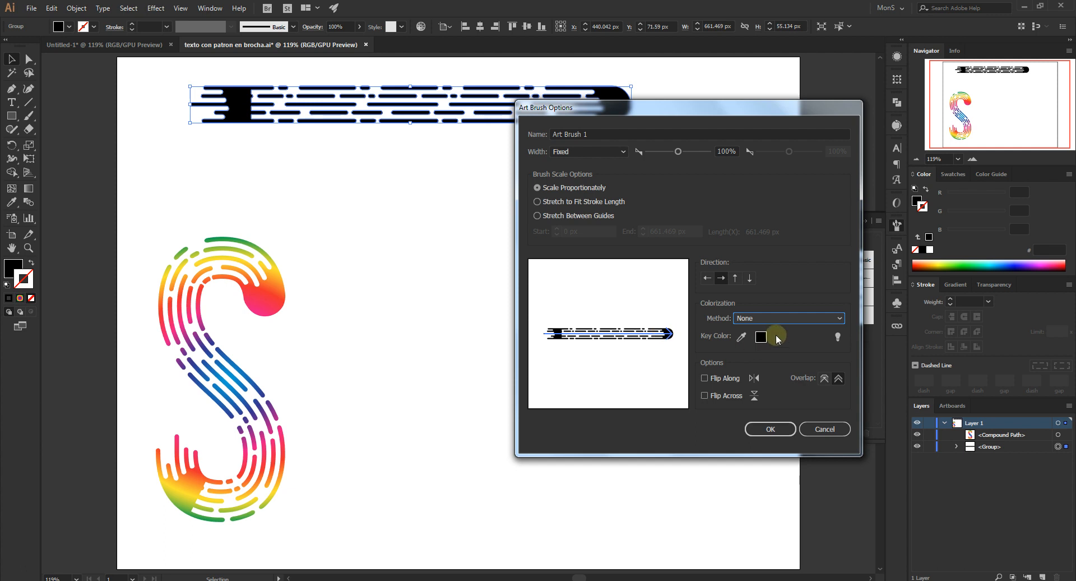
left_click(747, 336)
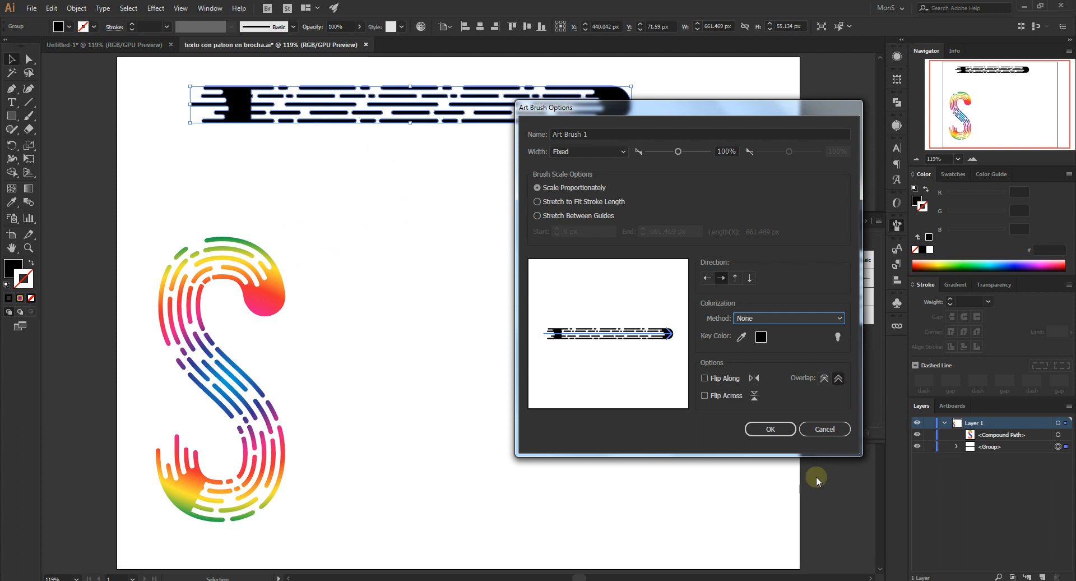
Step: Choose Scale Proportionately again and accept the options to create the art brush
left_click_drag(738, 112, 726, 104)
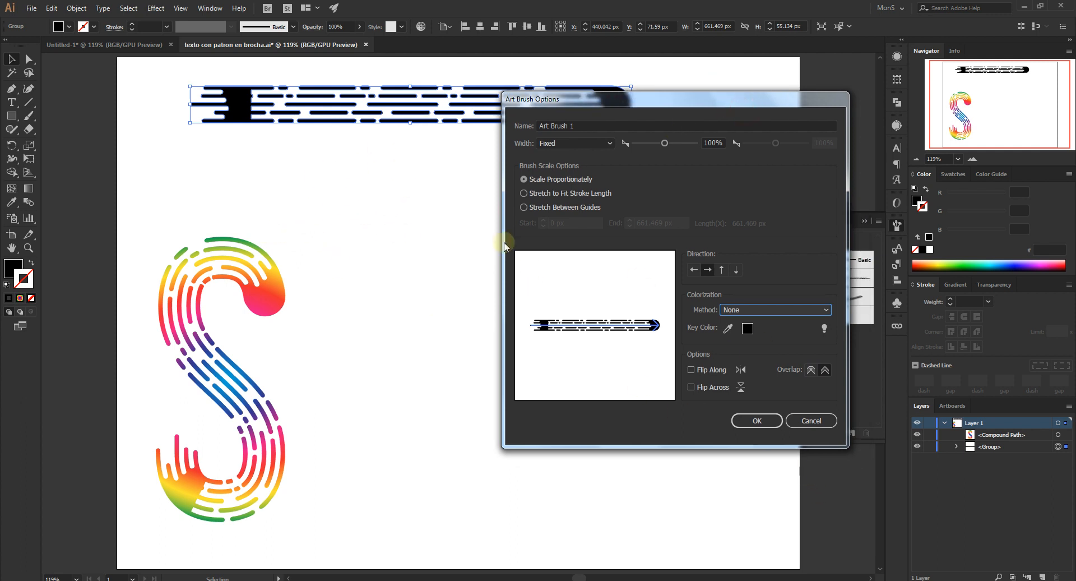
left_click(576, 177)
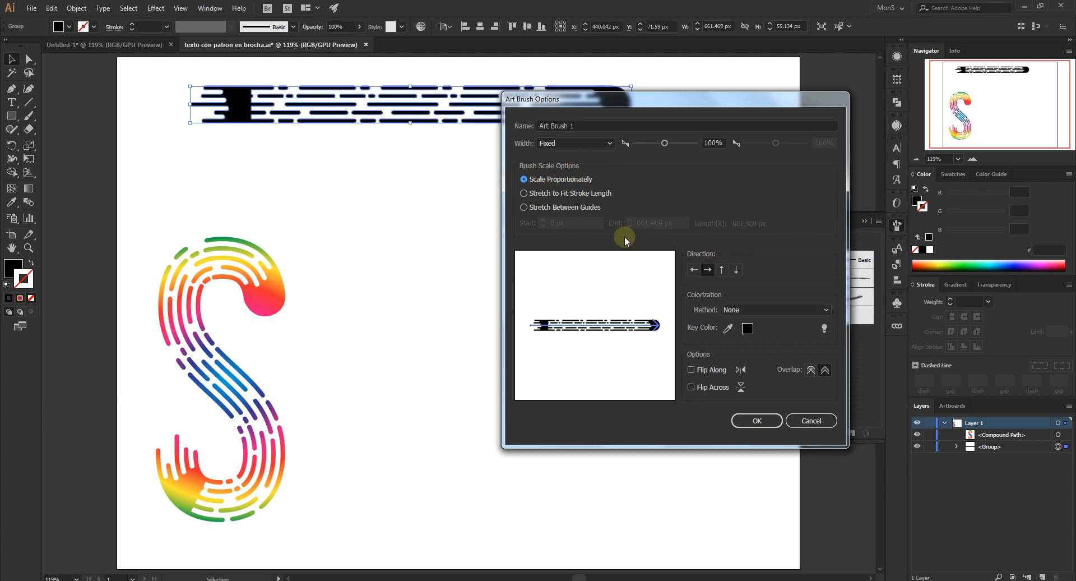
left_click(755, 420)
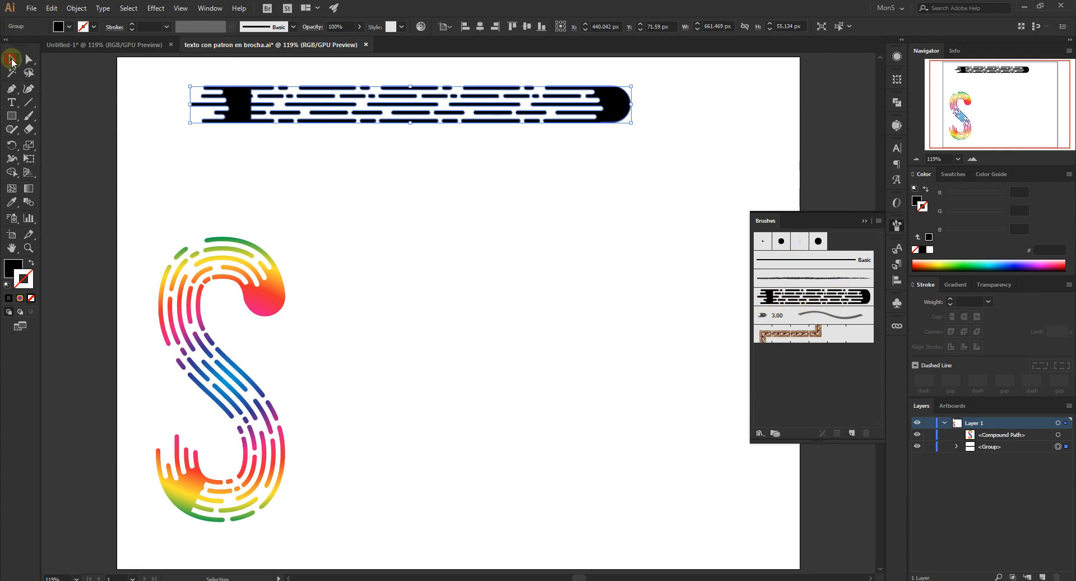
Step: Deselect the pattern, make the new dashed art brush the current brush and collapse the Brushes panel
left_click(469, 212)
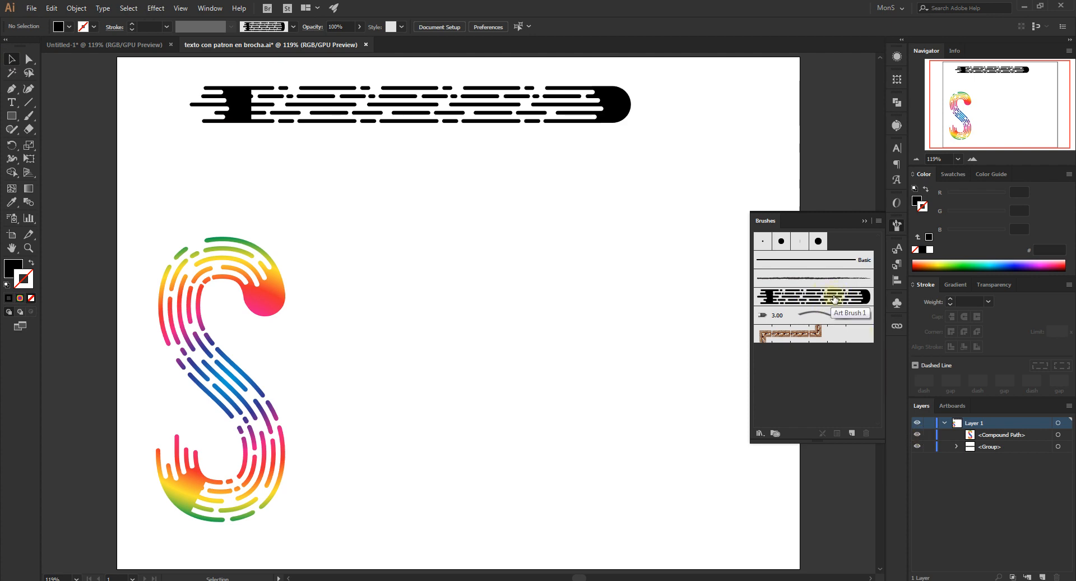
double_click(839, 298)
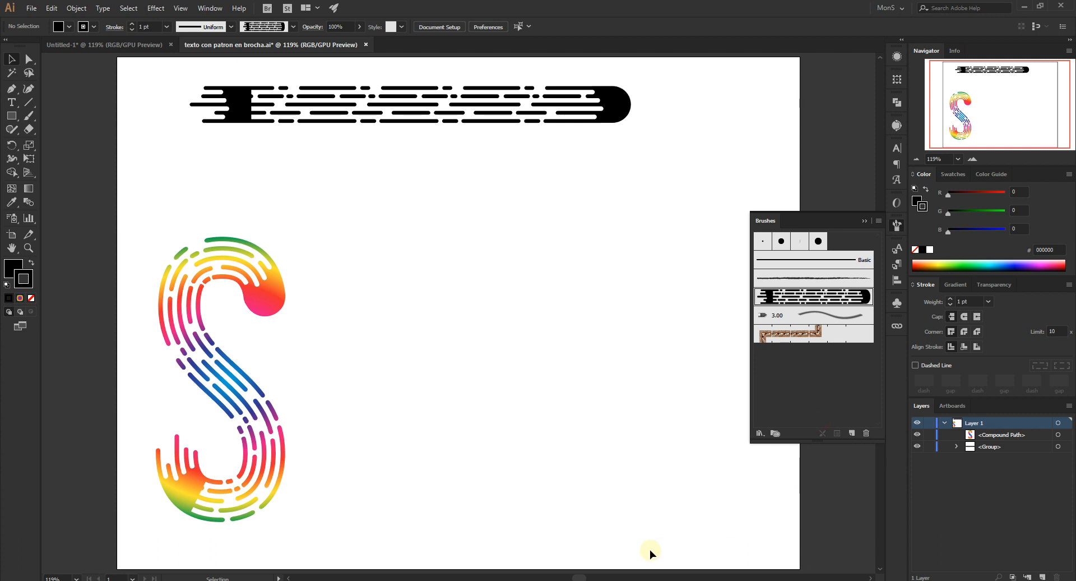
left_click(897, 226)
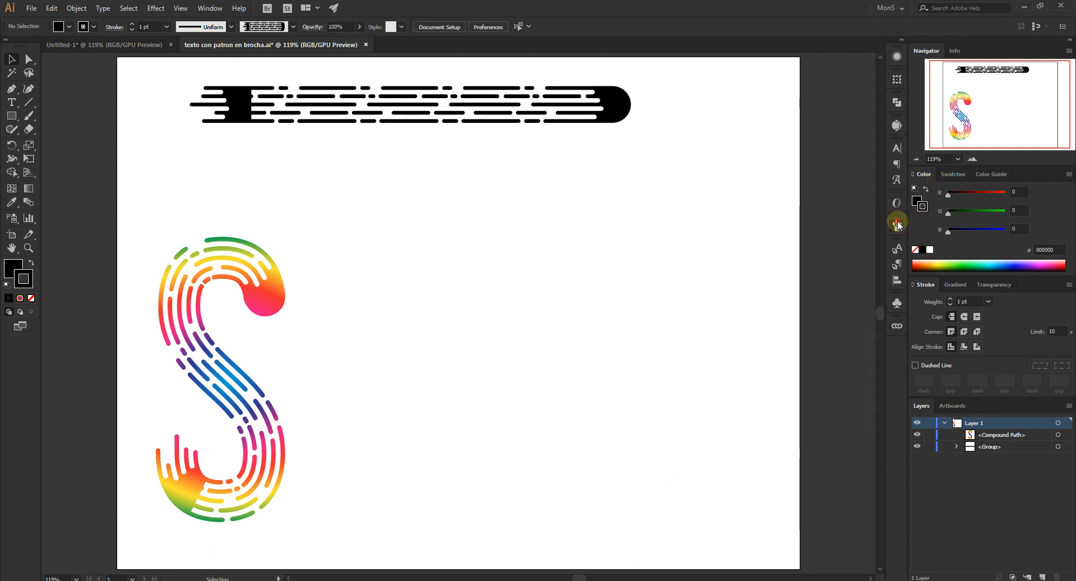
left_click(897, 226)
left_click(896, 225)
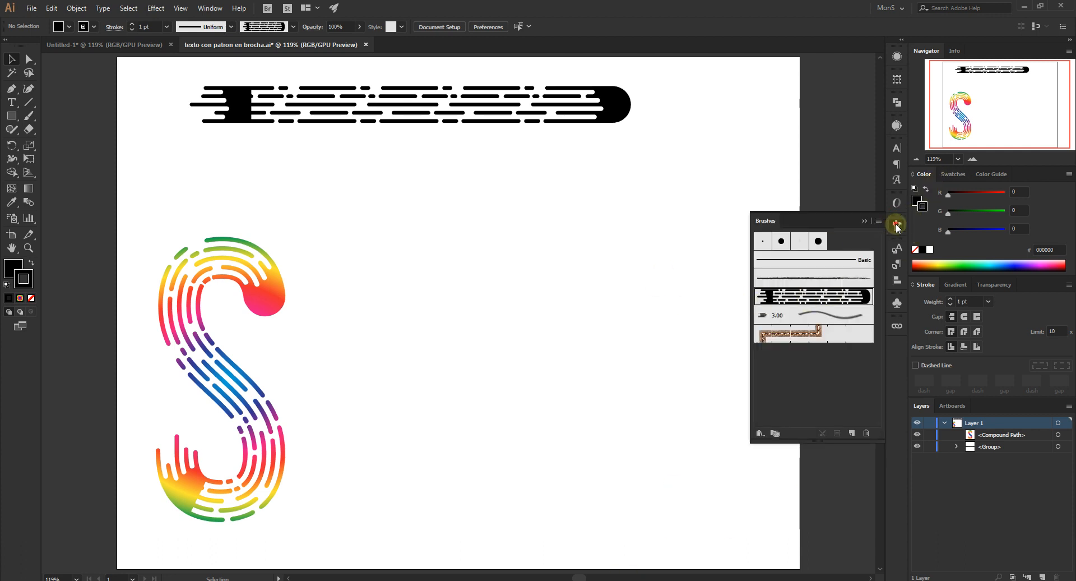
left_click(897, 226)
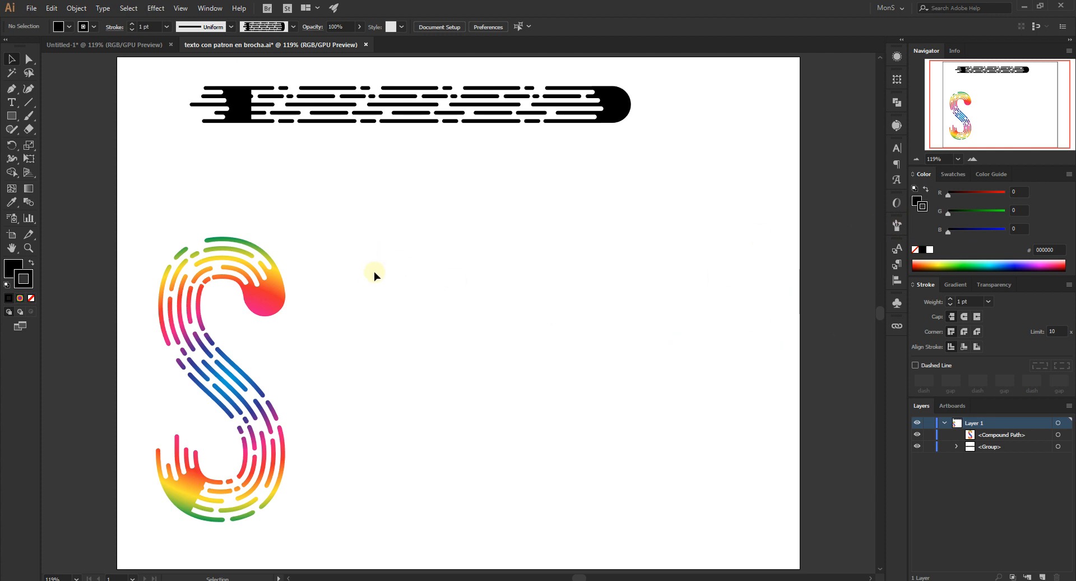
scroll(374, 271, "down", 1)
left_click_drag(137, 173, 336, 492)
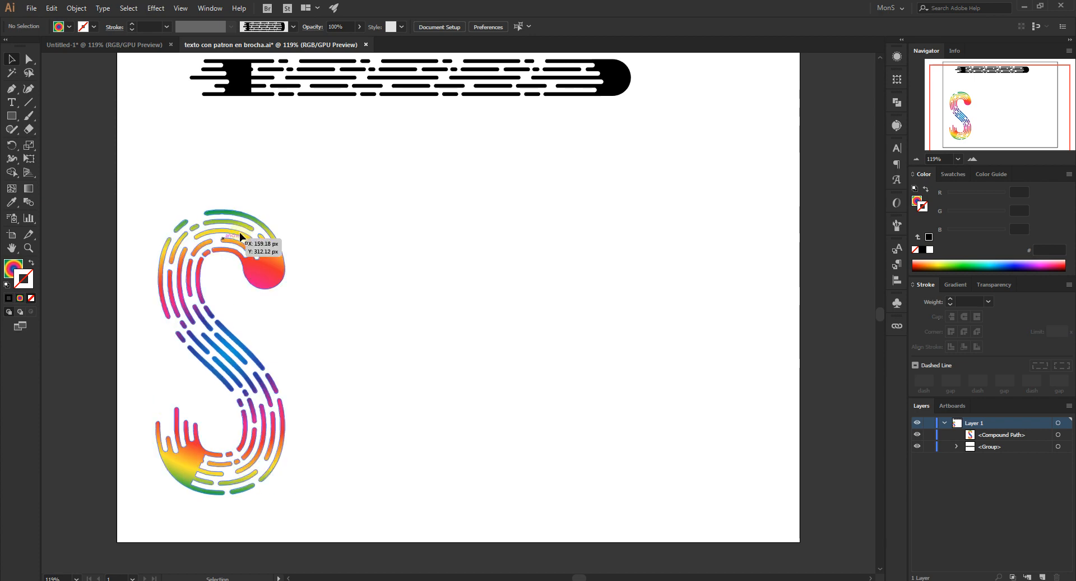
Step: Add the letter S as point text, enlarge it to about 252 pt and place it beside the rainbow S
left_click(11, 103)
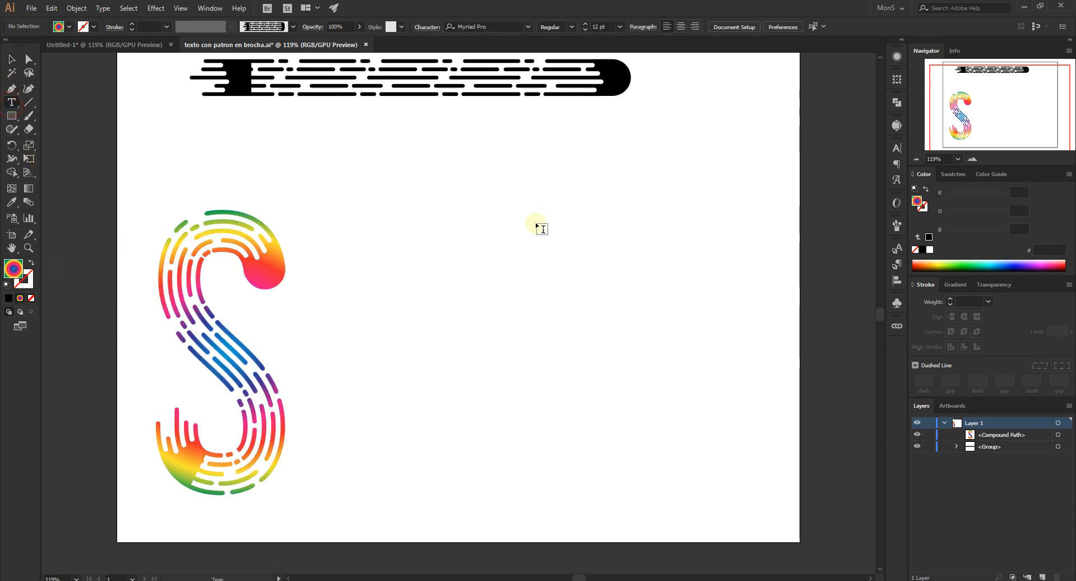
left_click(511, 289)
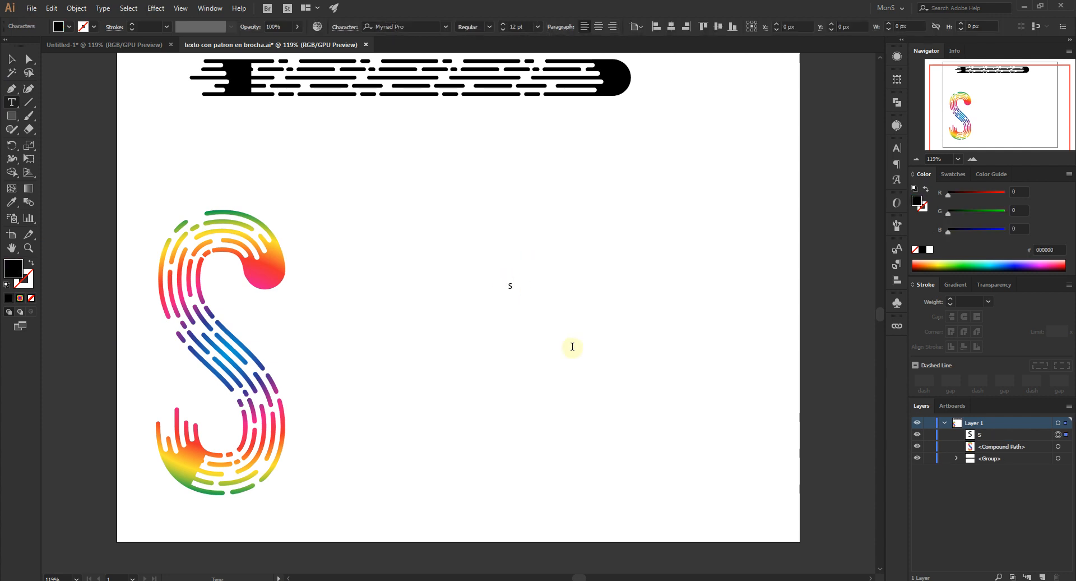
left_click(11, 58)
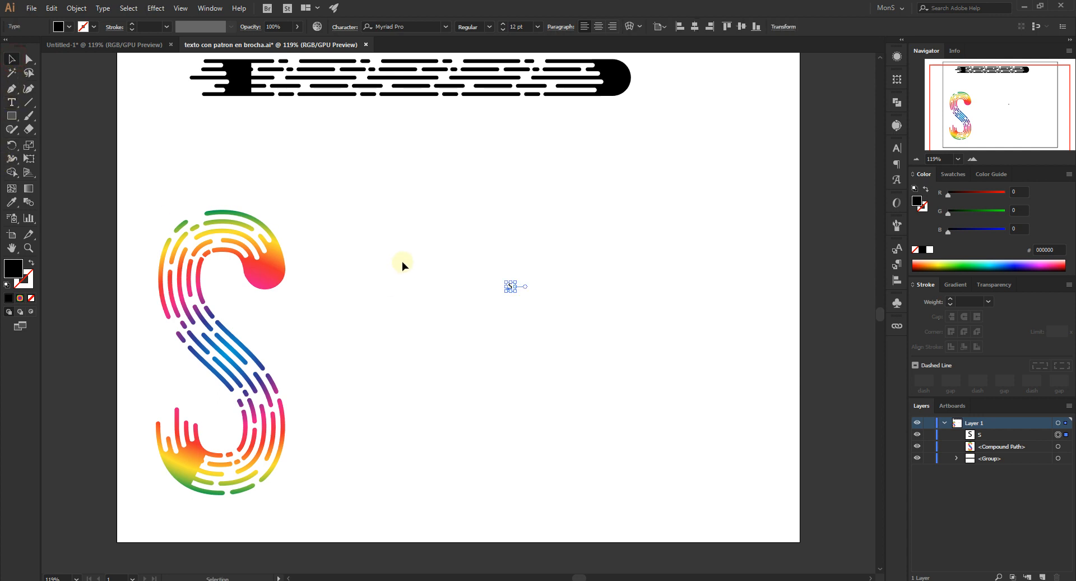
left_click_drag(514, 292, 642, 467)
left_click_drag(603, 373, 477, 283)
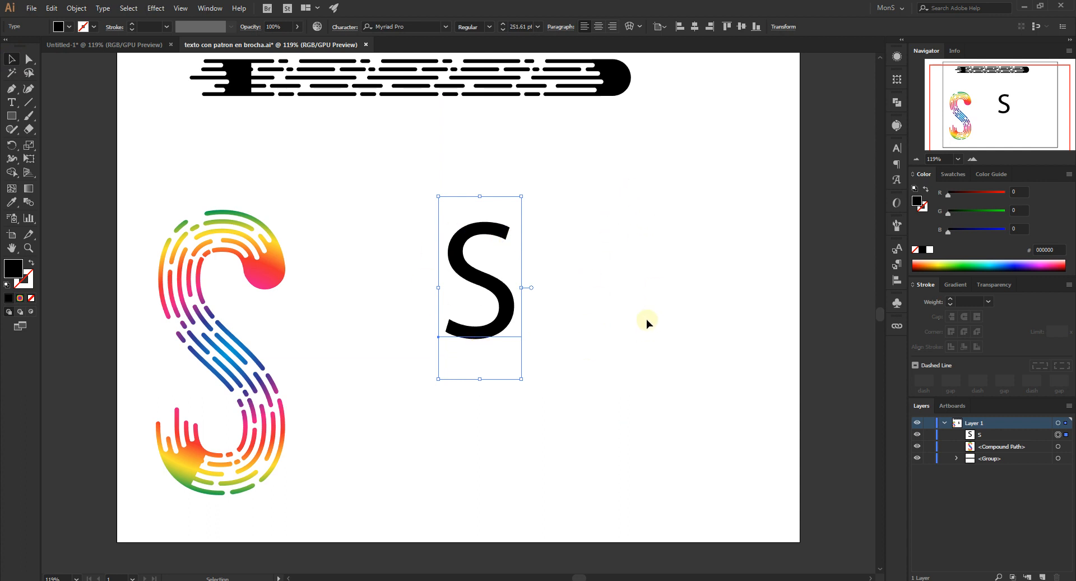
Step: Paint a trial letter A with the dashed art brush beside the black S and delete its strokes
left_click(29, 116)
mouse_move(575, 320)
left_mouse_down()
mouse_move(614, 208)
mouse_move(671, 273)
left_mouse_up()
left_click_drag(699, 306, 698, 307)
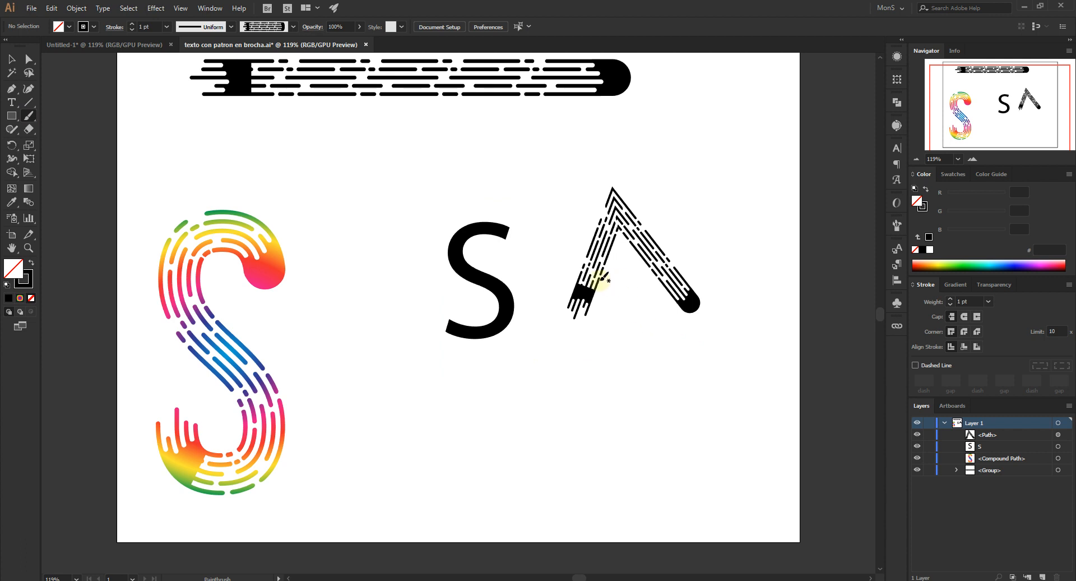
left_click_drag(598, 279, 654, 269)
key("v")
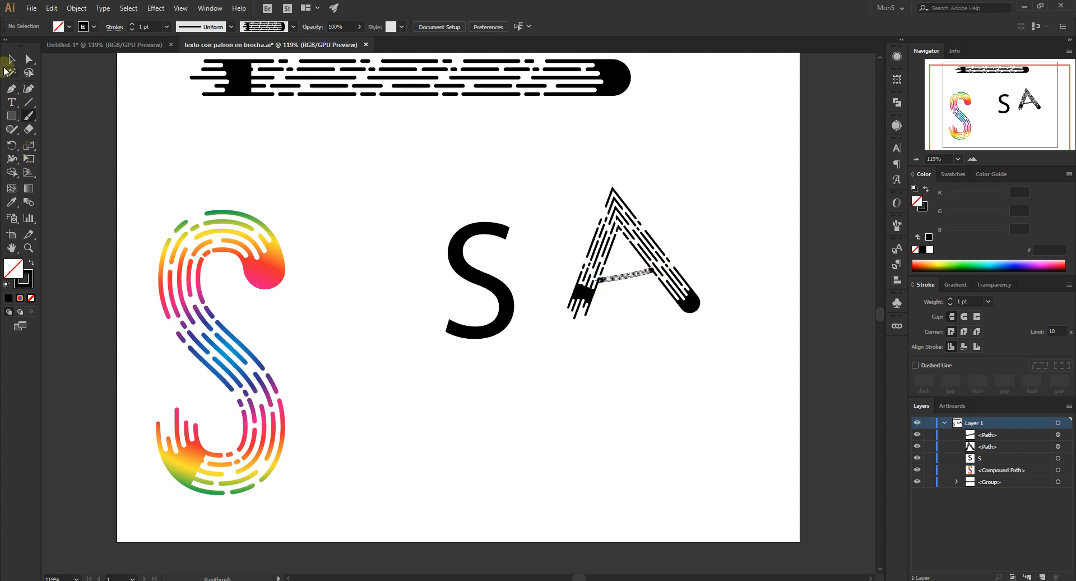
left_click_drag(686, 180, 646, 324)
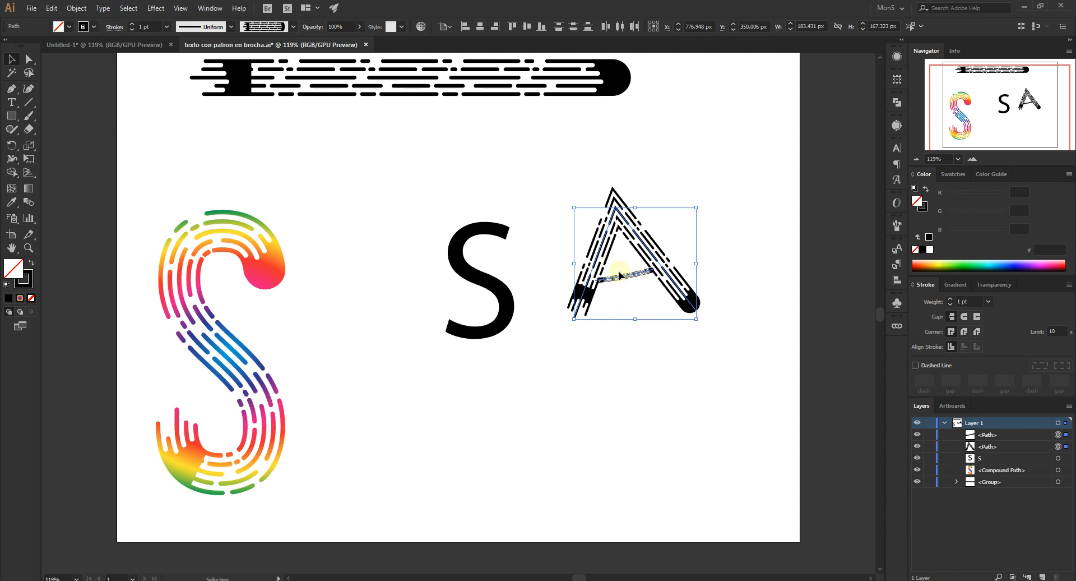
key("Delete")
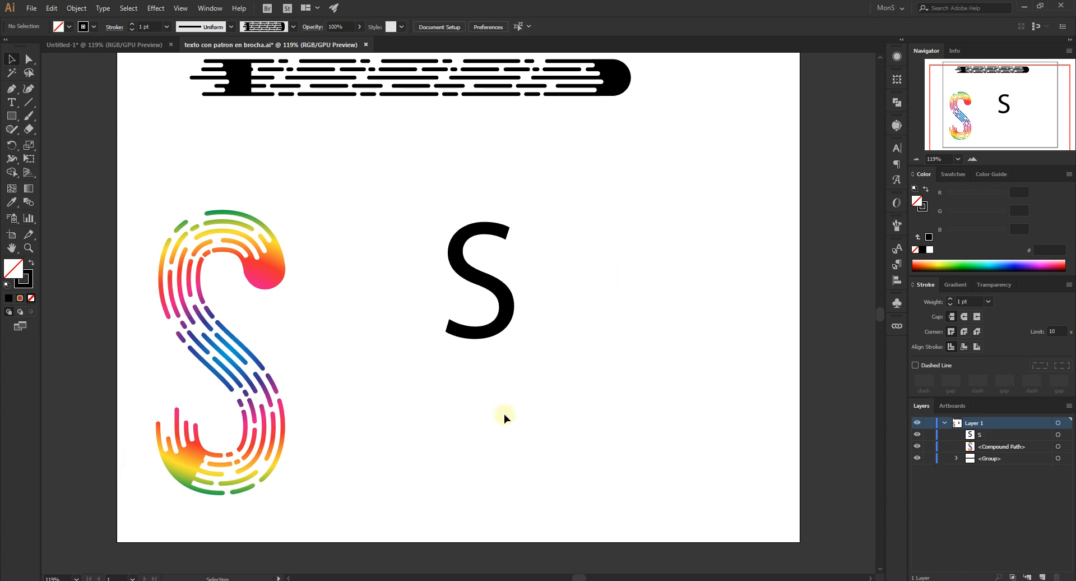
Step: Enlarge the black S to about 523 pt and reposition it beside the rainbow S
left_click(12, 60)
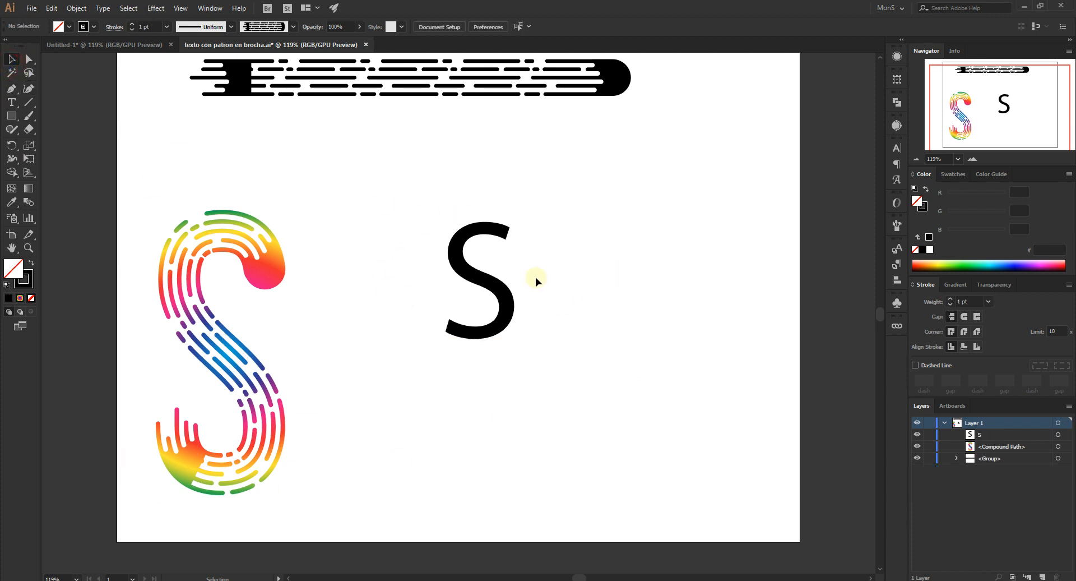
left_click(492, 290)
left_click_drag(521, 380, 611, 414)
left_click_drag(596, 199, 610, 159)
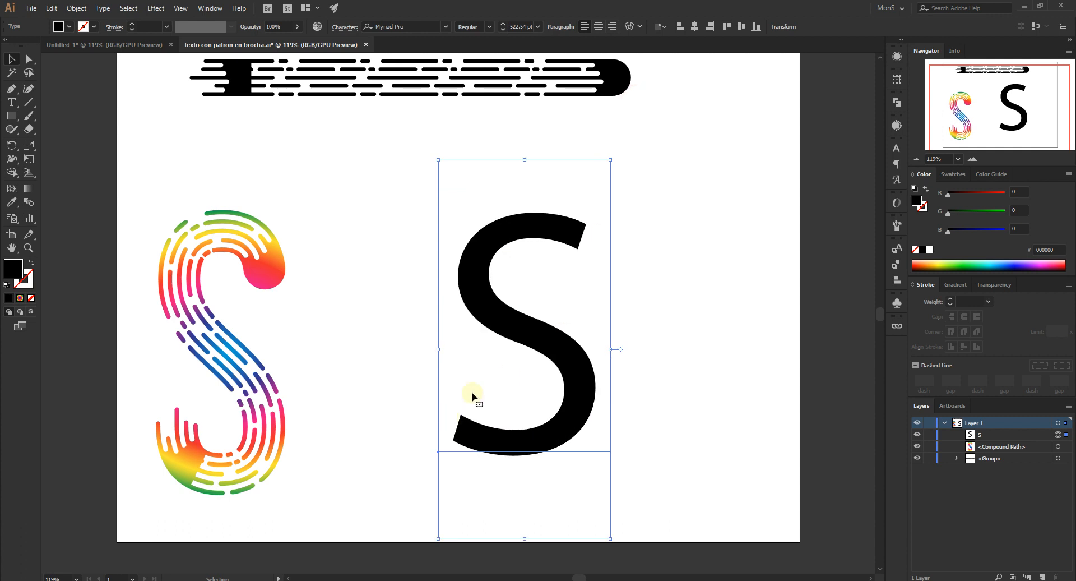
left_click_drag(516, 321, 512, 318)
Step: Set the black S's font to Bebas Neue and shift the letter slightly on the artboard
left_click(405, 26)
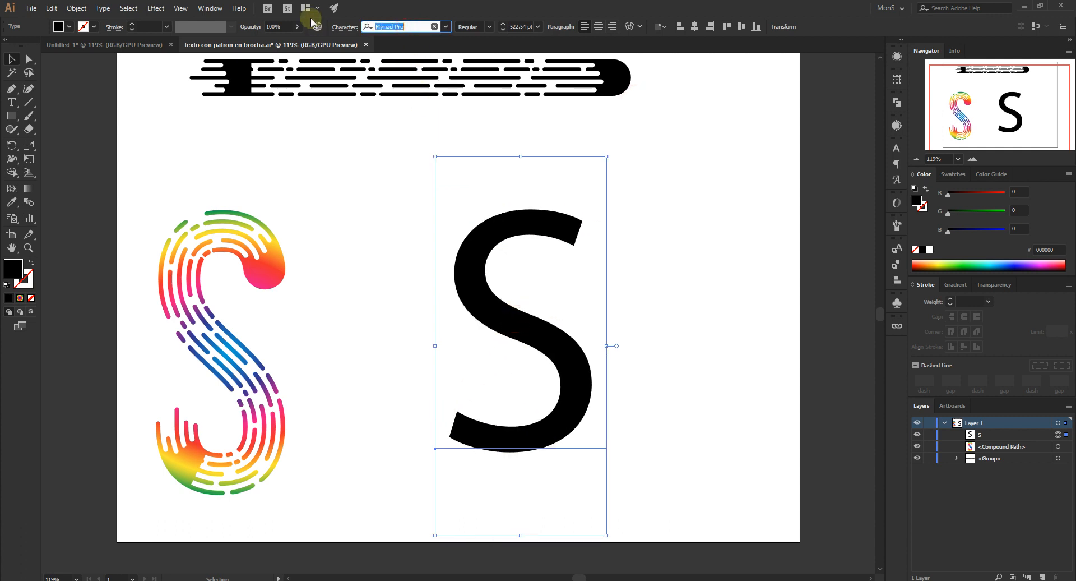
type("beba")
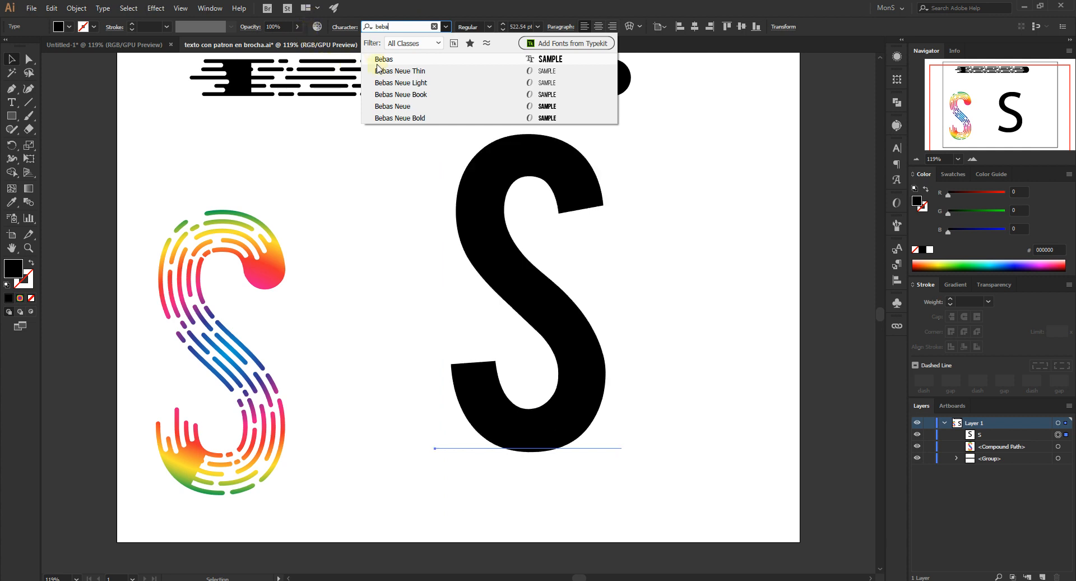
left_click(437, 110)
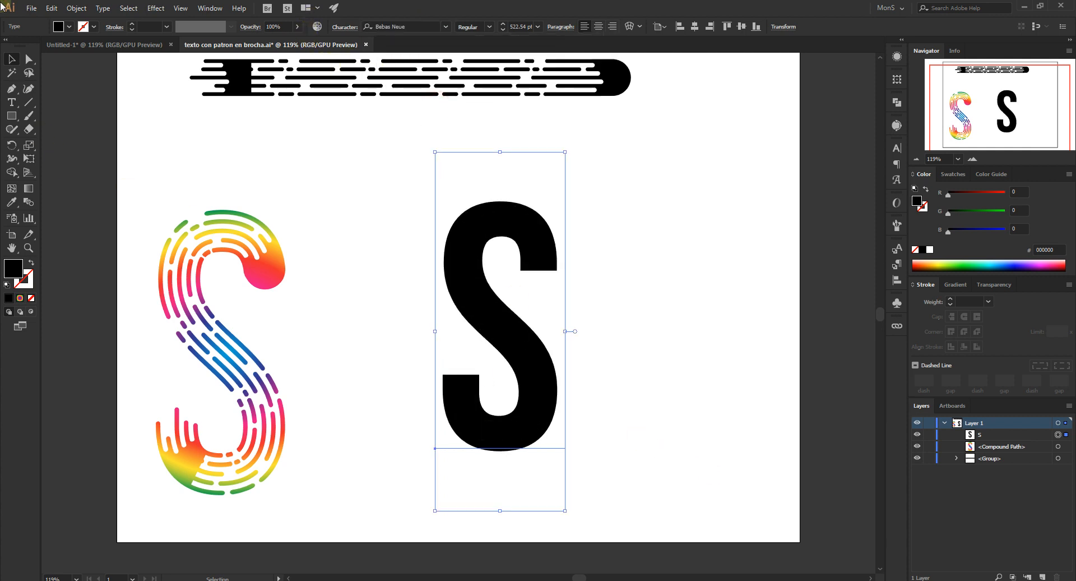
left_click(636, 355)
scroll(627, 428, "down", 1)
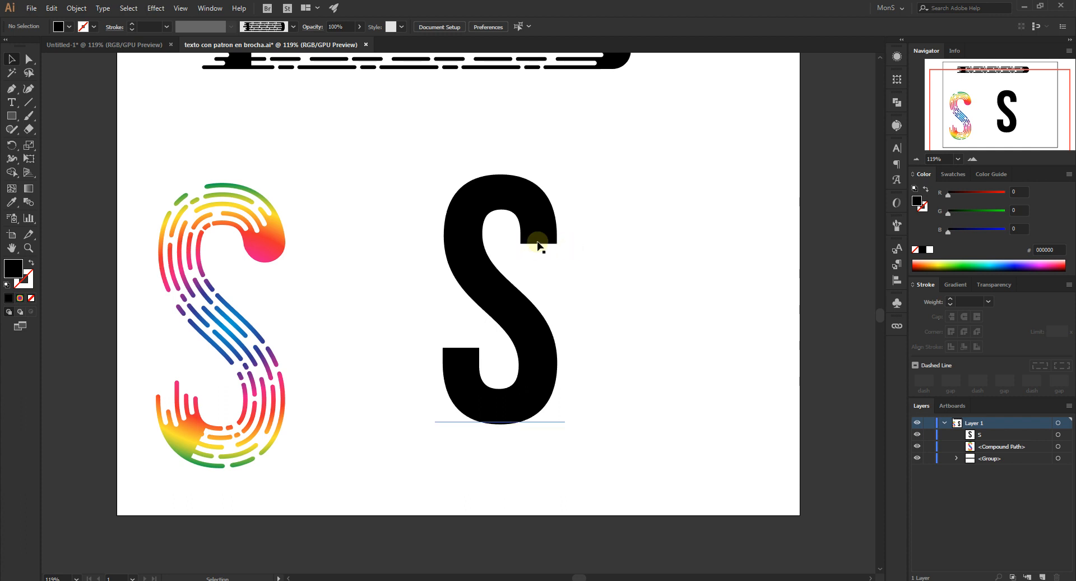
left_click_drag(468, 373, 469, 383)
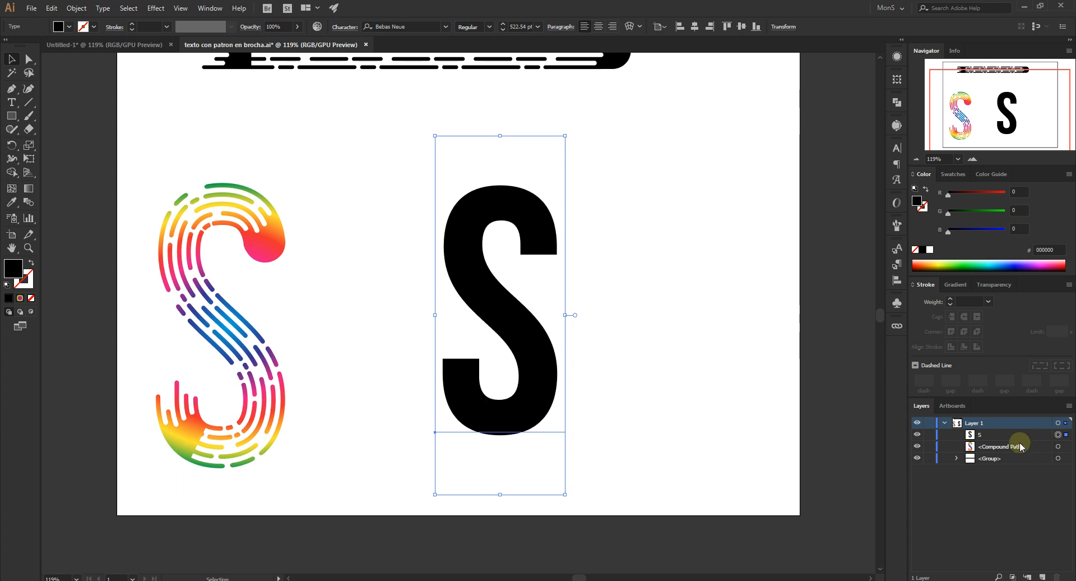
key("ctrl+d")
key("ctrl+d")
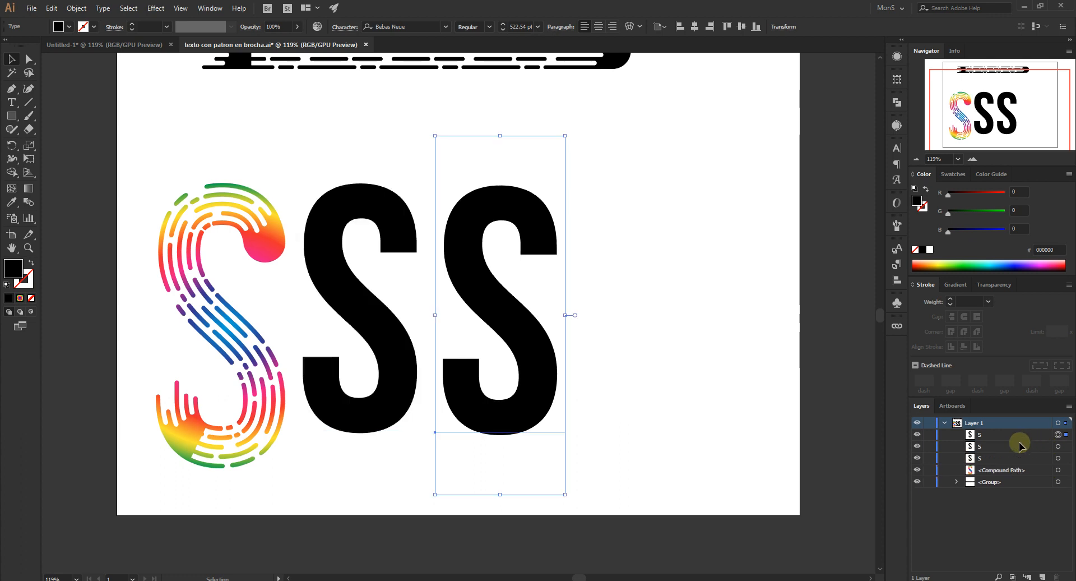
key("ctrl+z")
key("ctrl+z")
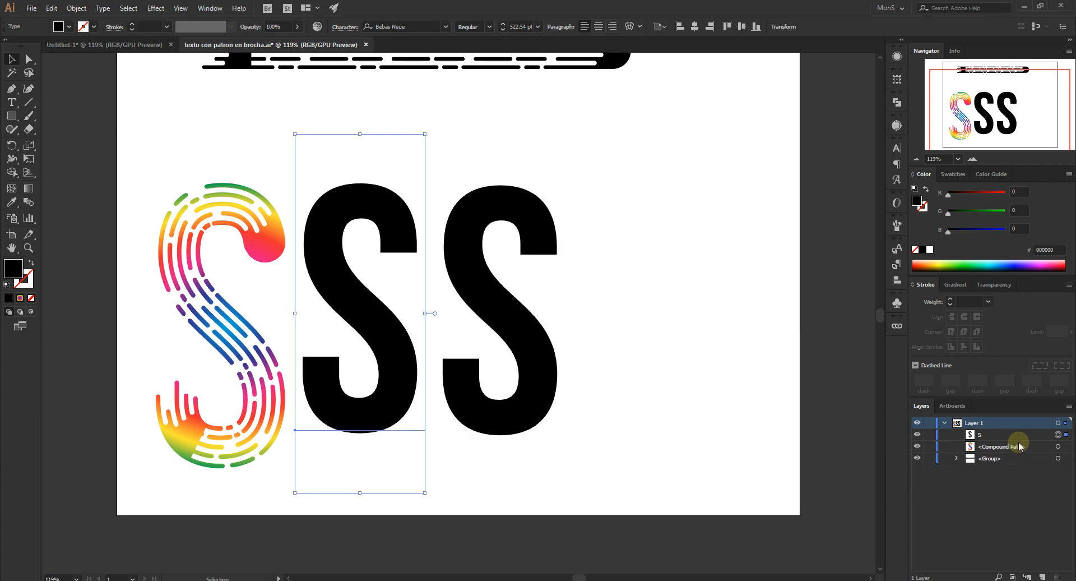
Step: Paste a copy of the black S in front of the original and hide the original text object
key("ctrl+c")
key("ctrl+f")
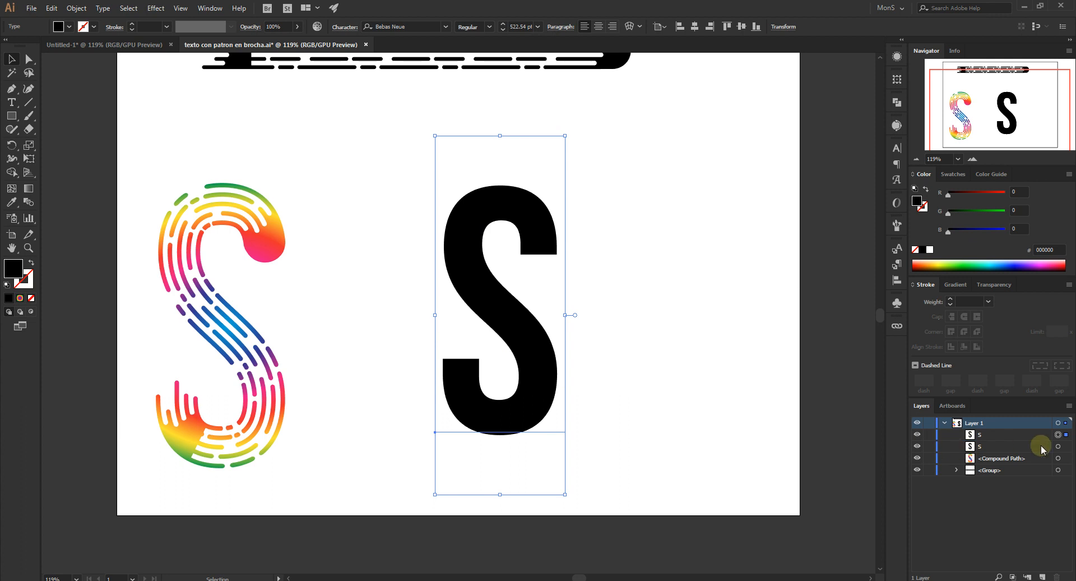
left_click(1020, 446)
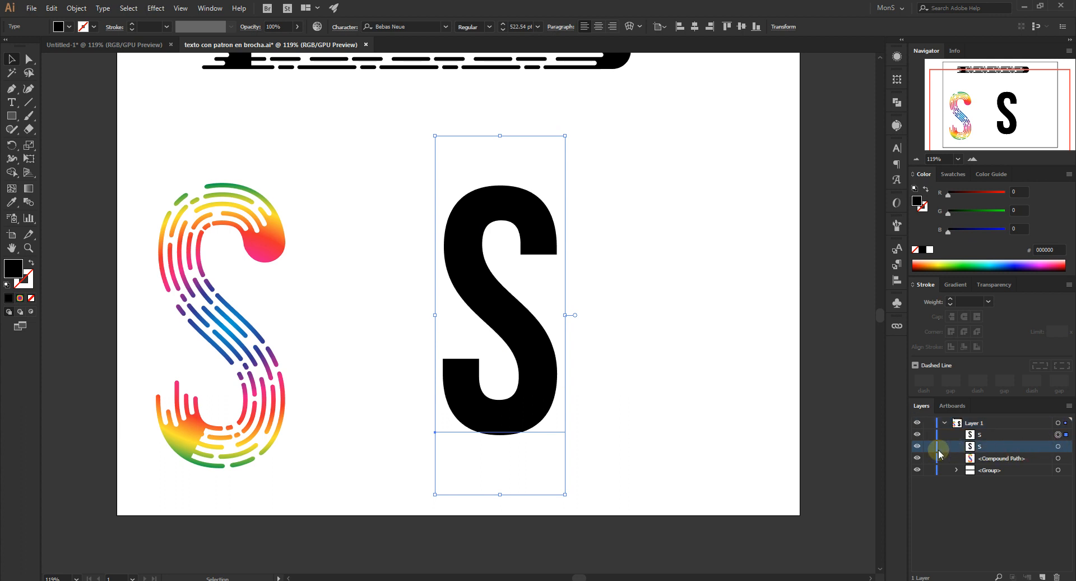
left_click(918, 446)
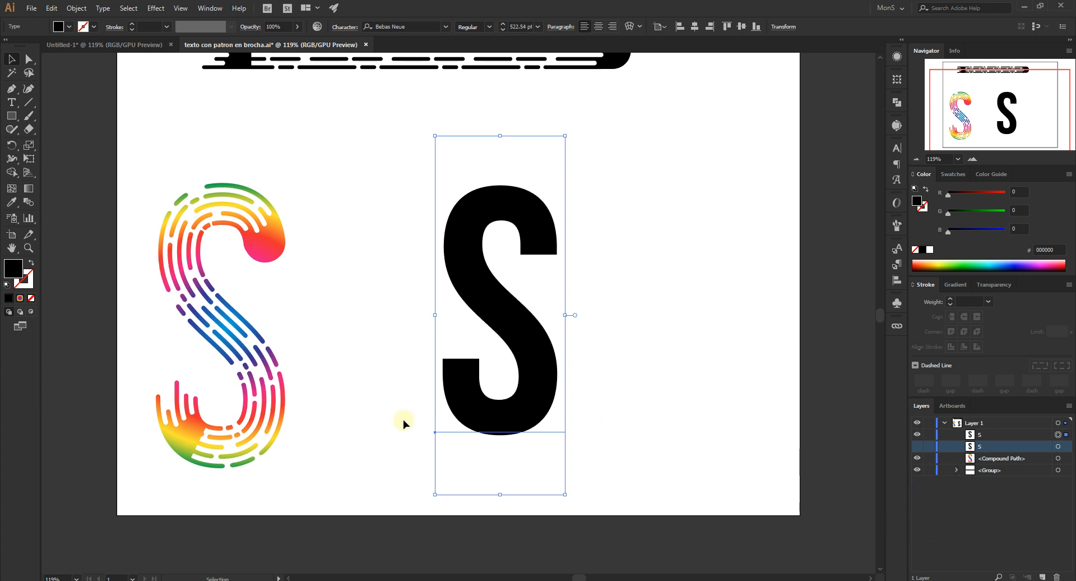
Step: Select the visible front copy of the S text and convert it to outlines
left_click(661, 248)
left_click(480, 204)
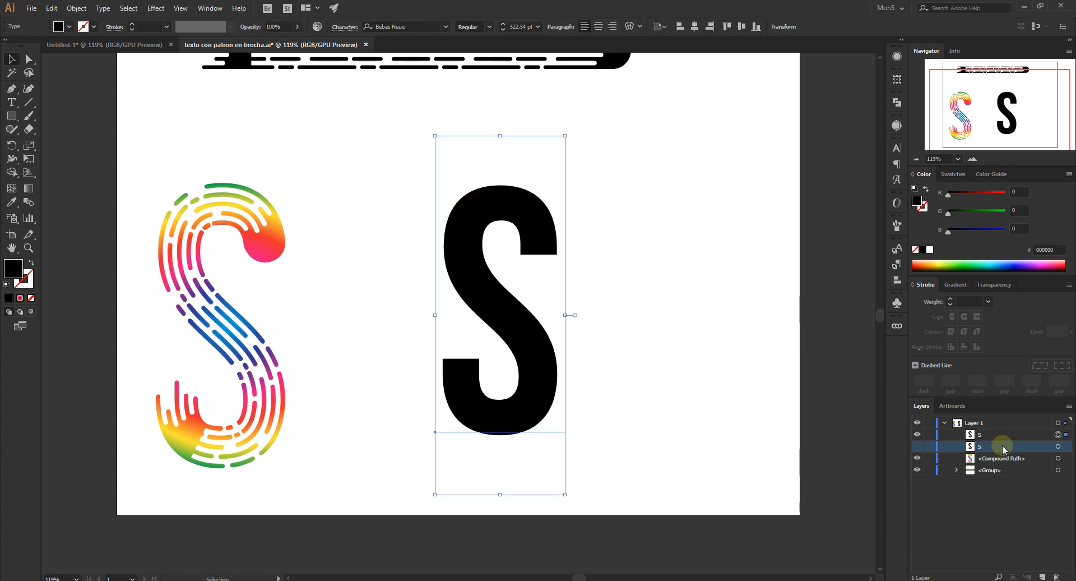
left_click(1058, 435)
left_click(1009, 435)
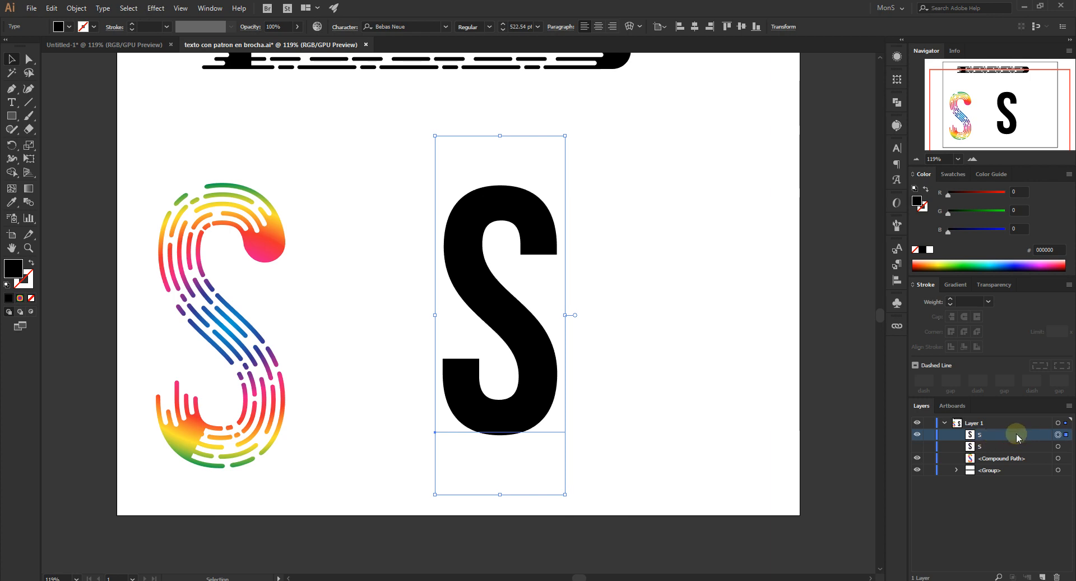
left_click(103, 9)
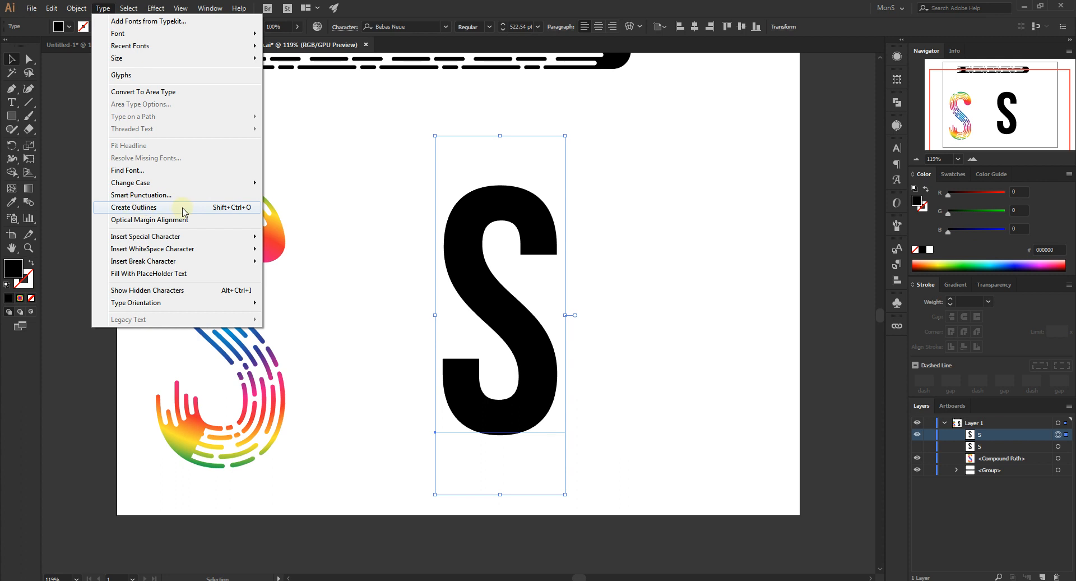
left_click(183, 208)
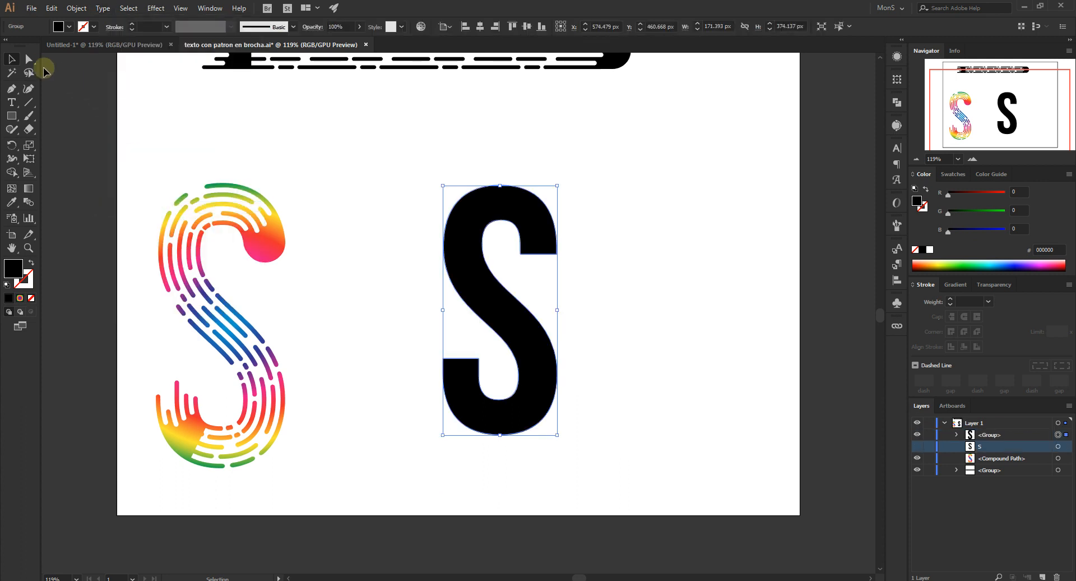
Step: Show the outlined S's anchor points and move the whole letter slightly up and to the left
left_click(28, 58)
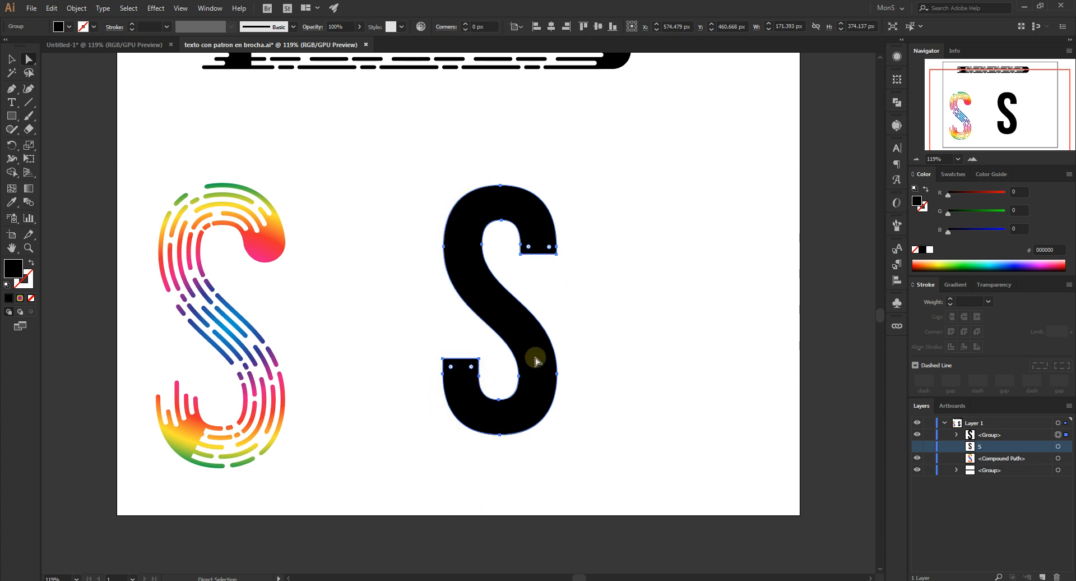
left_click(18, 54)
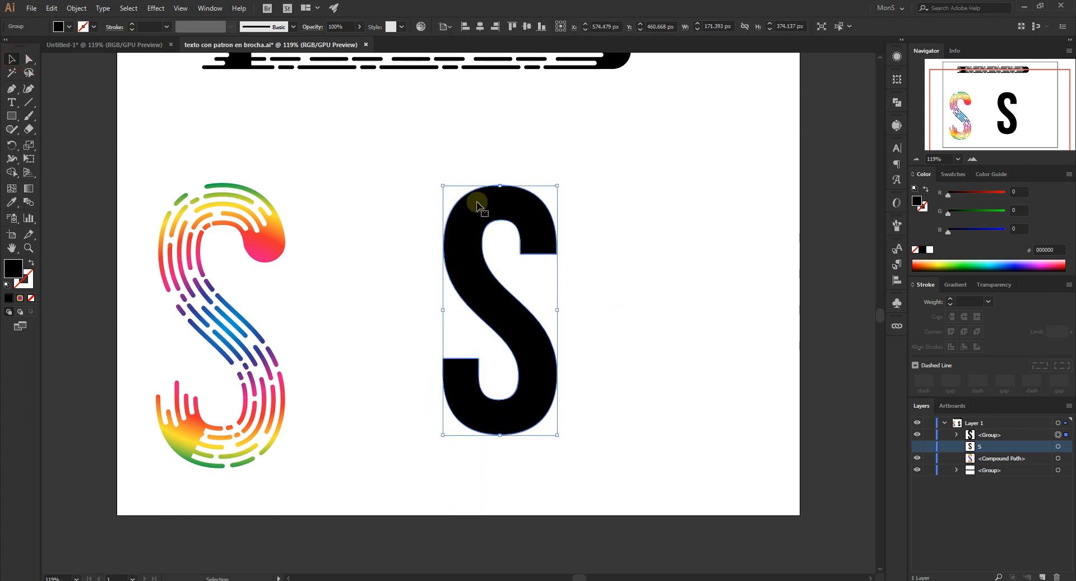
left_click(590, 267)
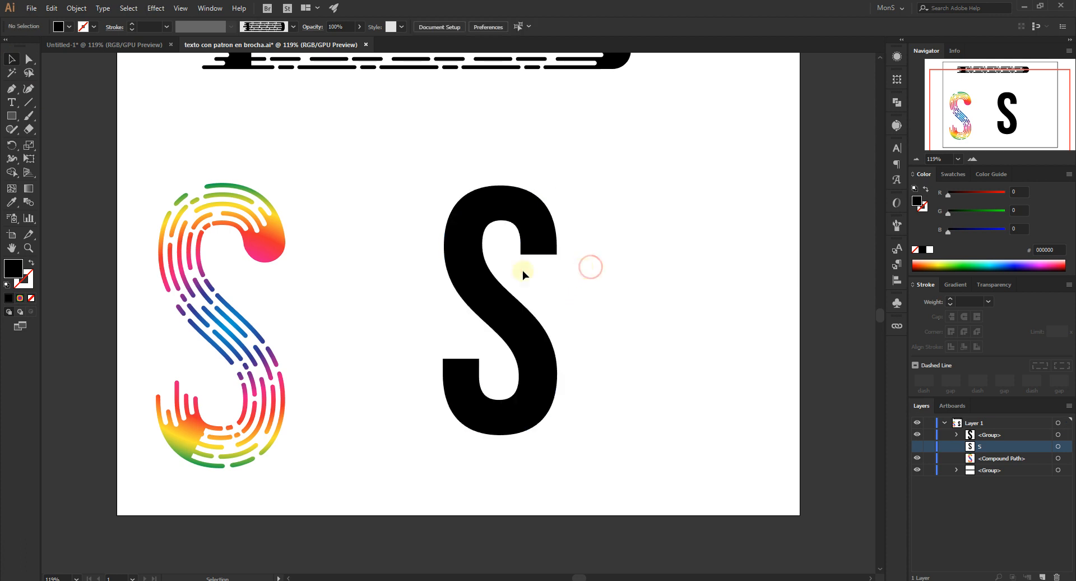
left_click(469, 280)
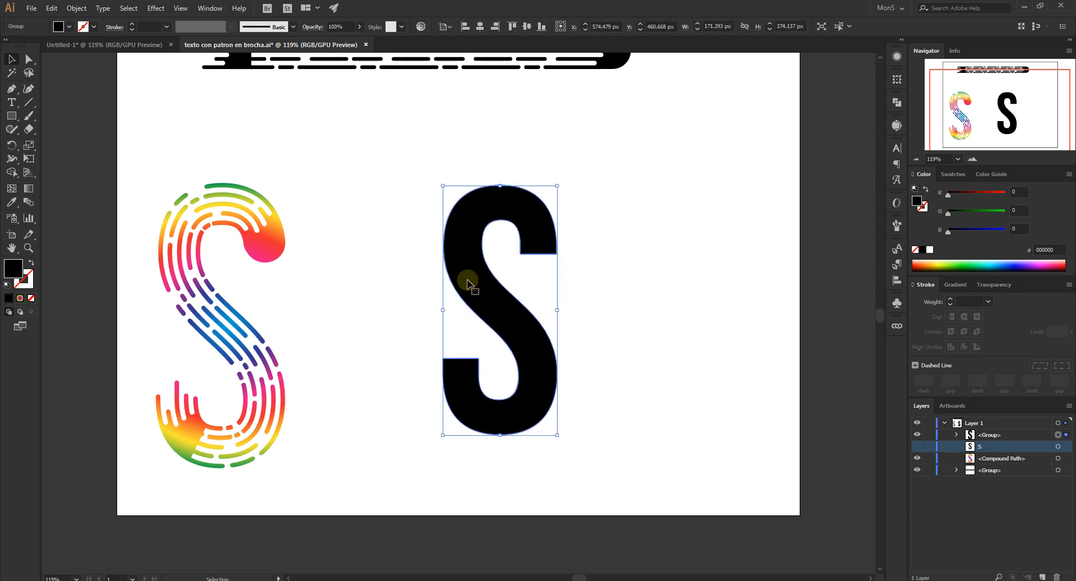
mouse_move(477, 286)
left_mouse_down()
mouse_move(466, 270)
mouse_move(475, 297)
left_mouse_up()
Step: Try shifting the outlined S and stretching its top anchor point upward, and undo both changes
left_click(29, 58)
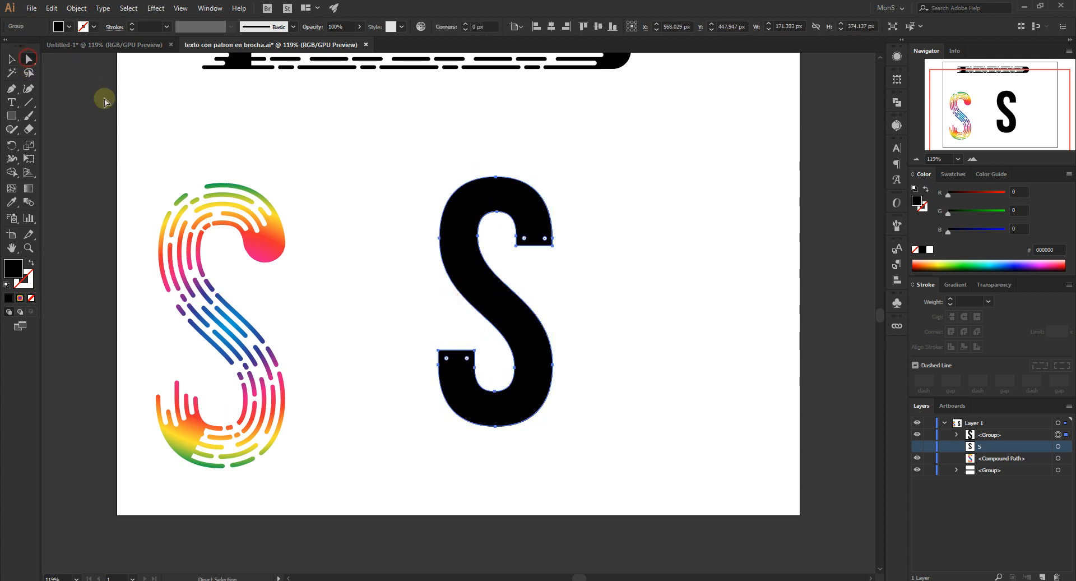
left_click_drag(496, 177, 493, 141)
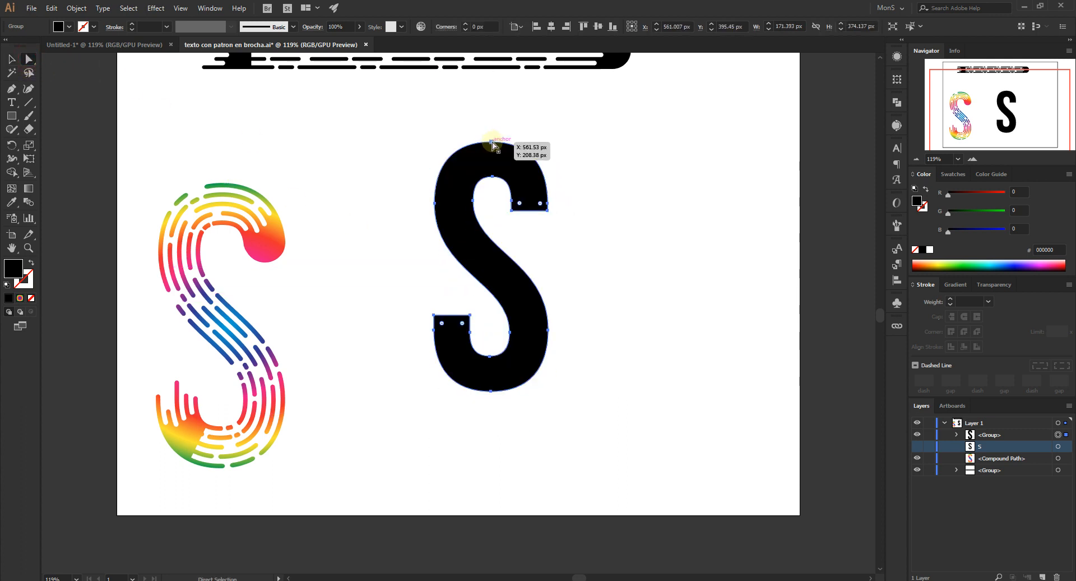
left_click(493, 141)
left_click(550, 303)
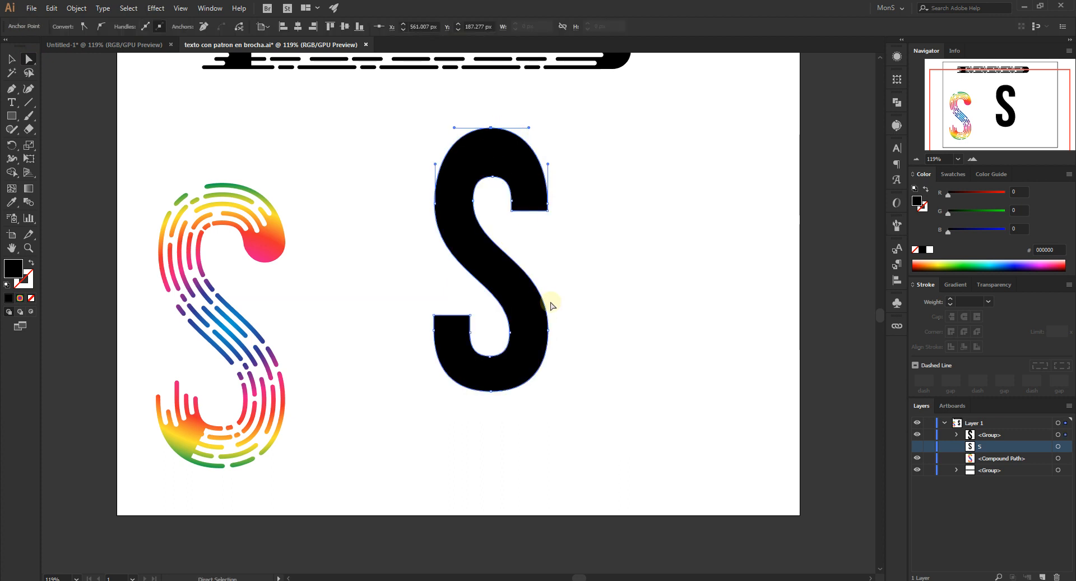
key("ctrl+z")
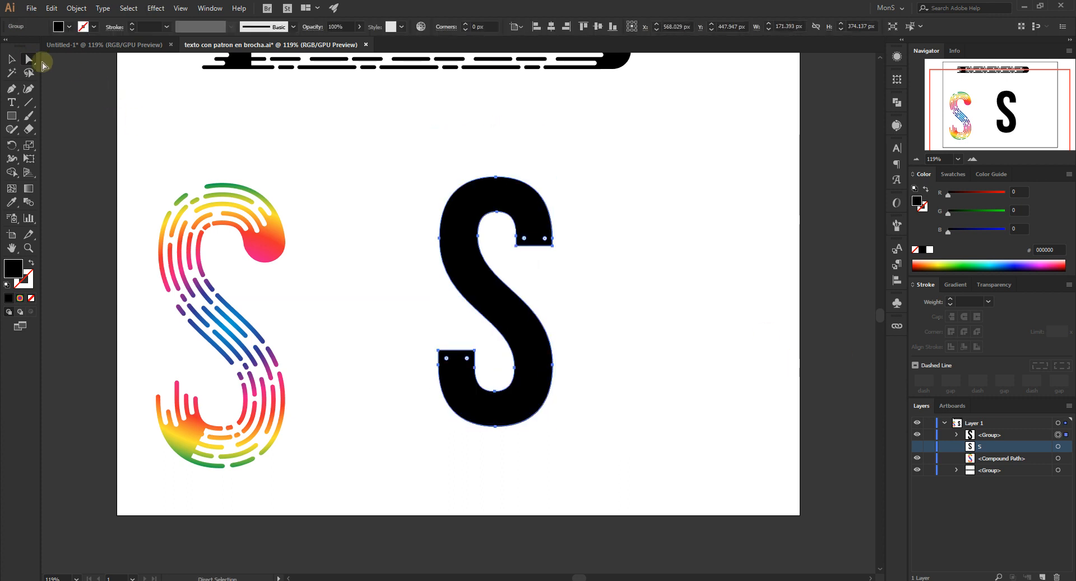
Step: Swap the outlined S's fill and stroke, giving it no fill and a black outline
left_click(13, 59)
left_click(457, 276)
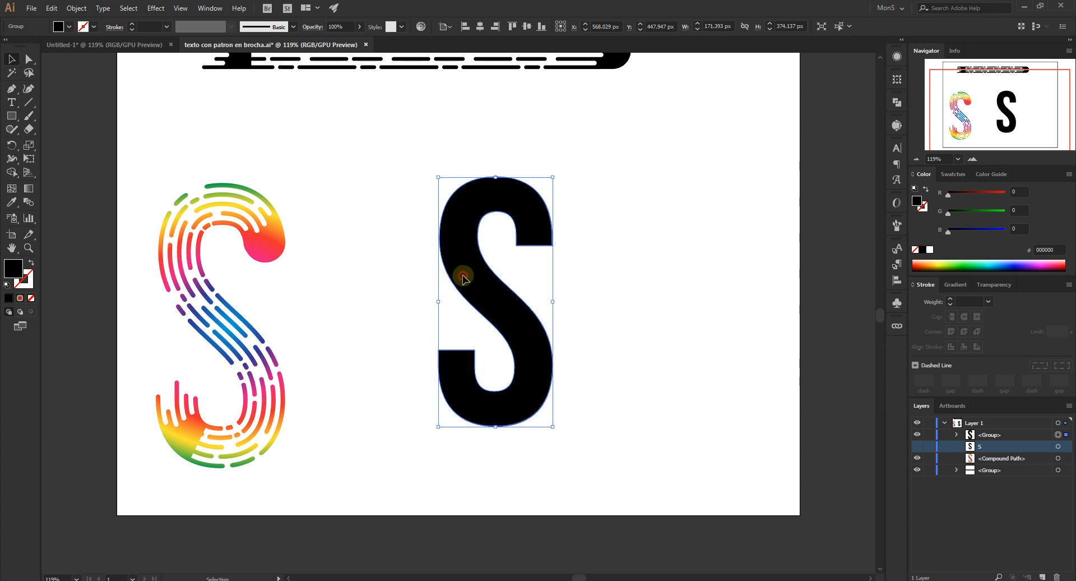
left_click(31, 264)
left_click(591, 287)
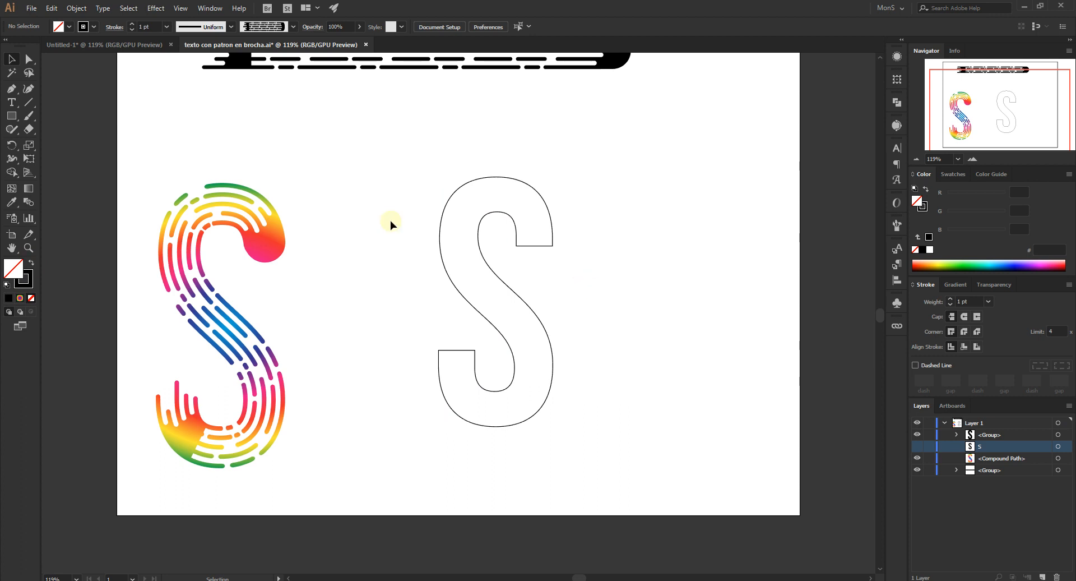
left_click(527, 244)
left_click(713, 332)
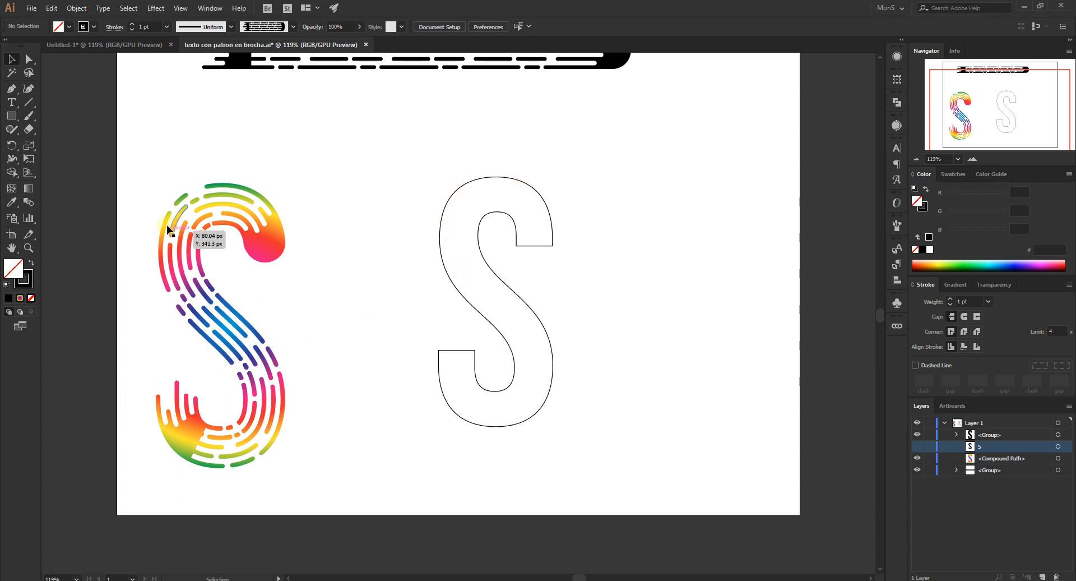
left_click(389, 65)
scroll(422, 98, "up", 2)
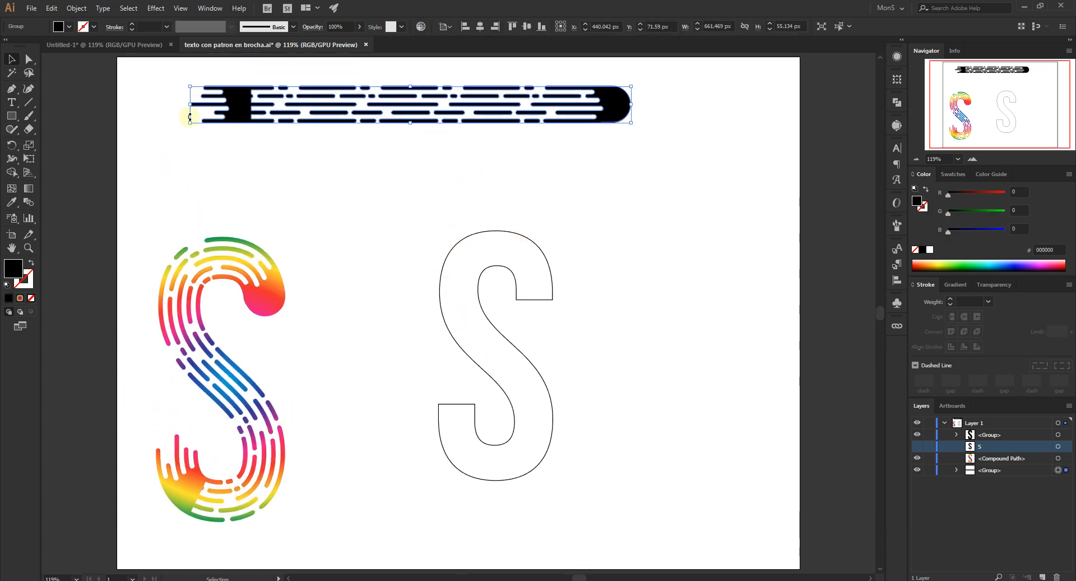
scroll(651, 351, "down", 3)
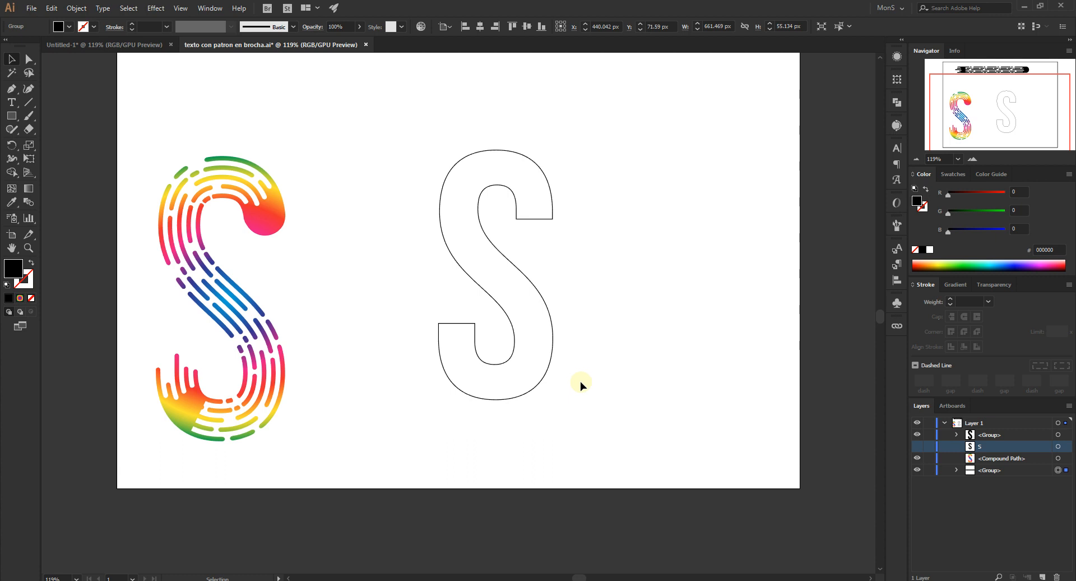
Step: Try applying the striped art brush to the outlined S and undo it
left_click(508, 256)
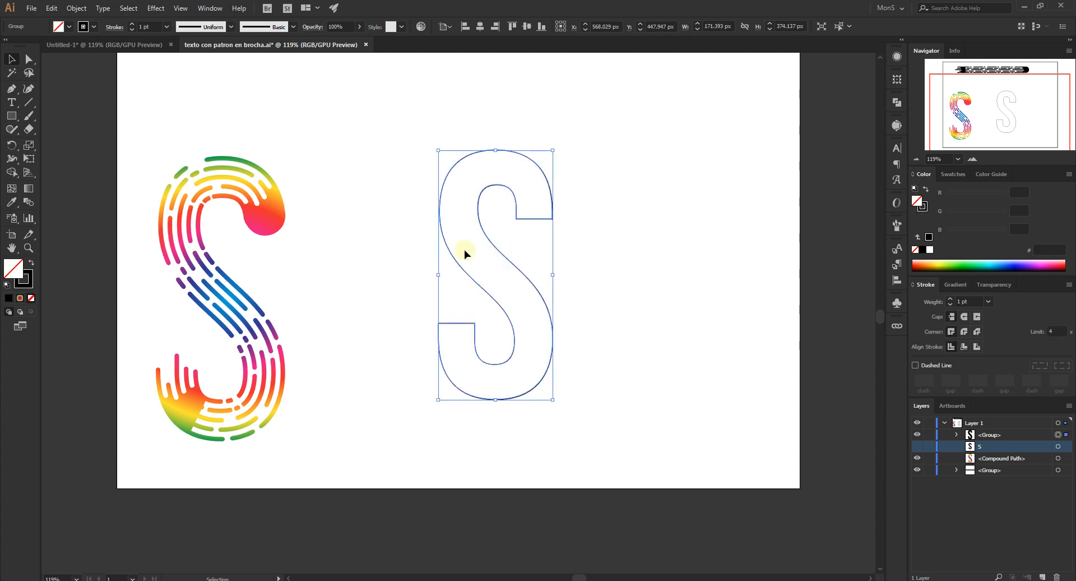
scroll(874, 230, "up", 1)
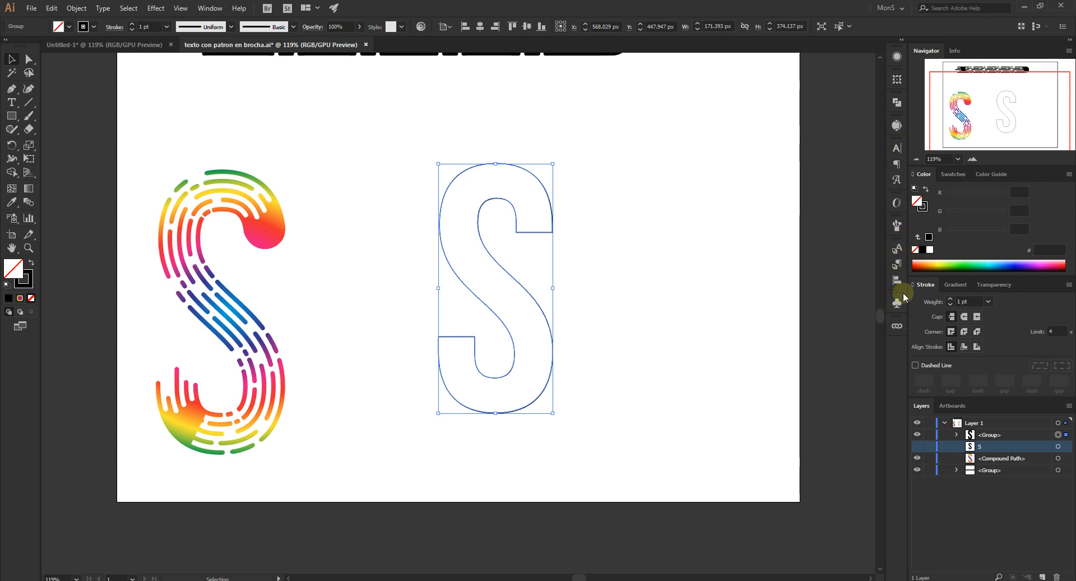
left_click(898, 225)
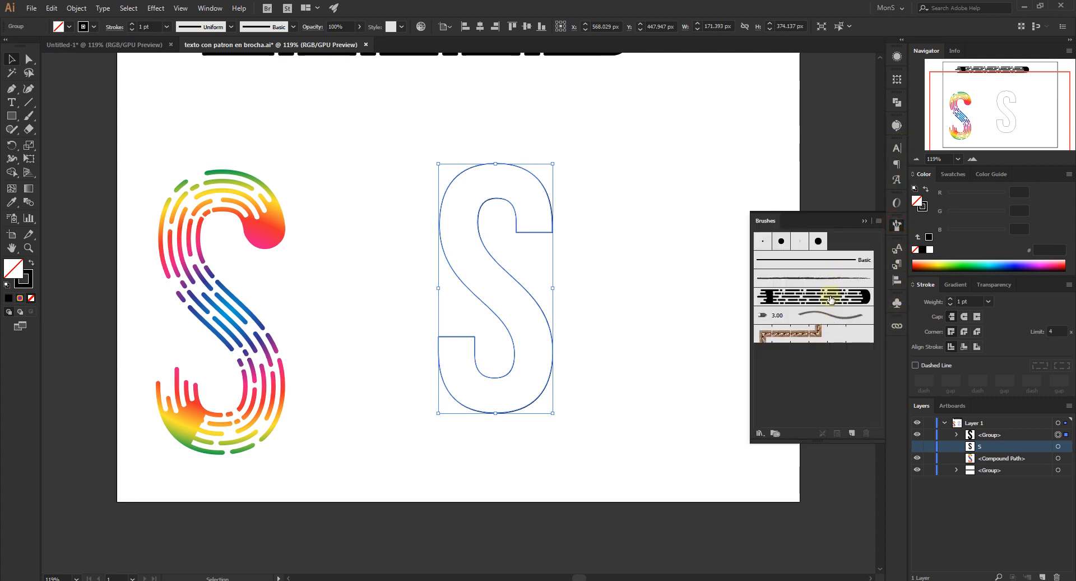
left_click(821, 296)
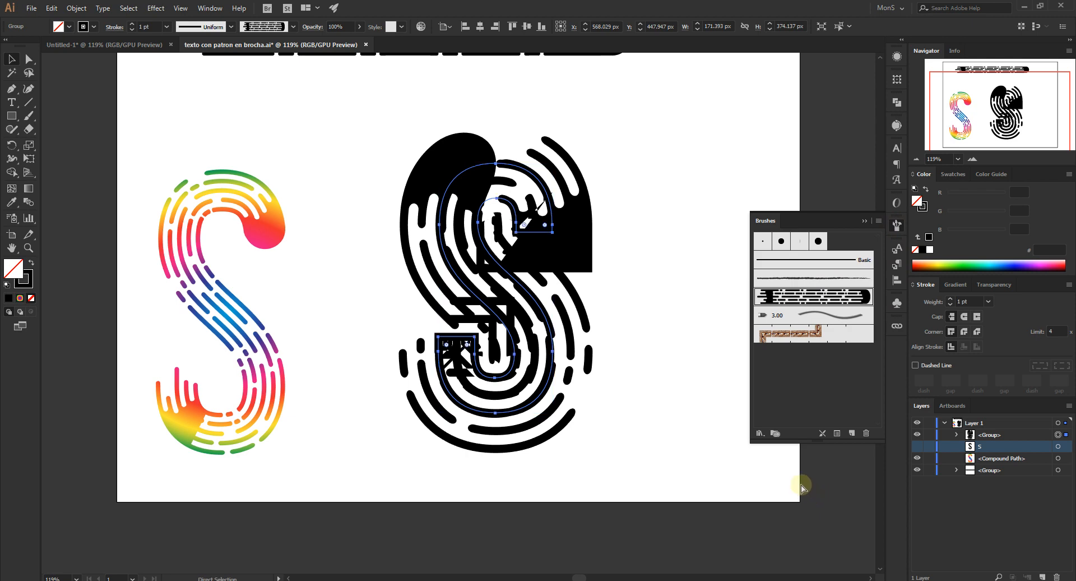
key("ctrl+z")
left_click(897, 225)
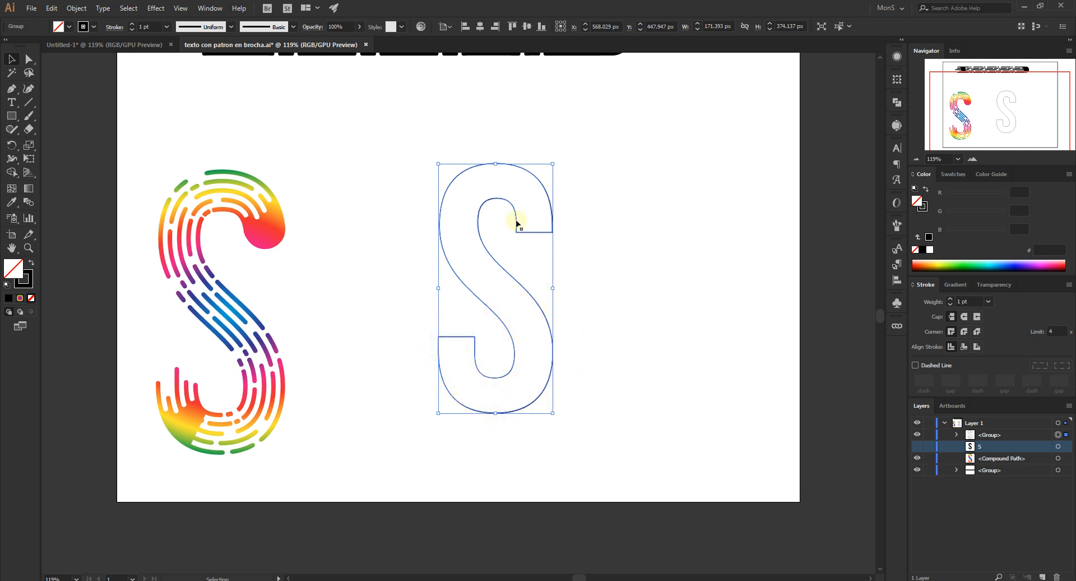
scroll(591, 237, "down", 1)
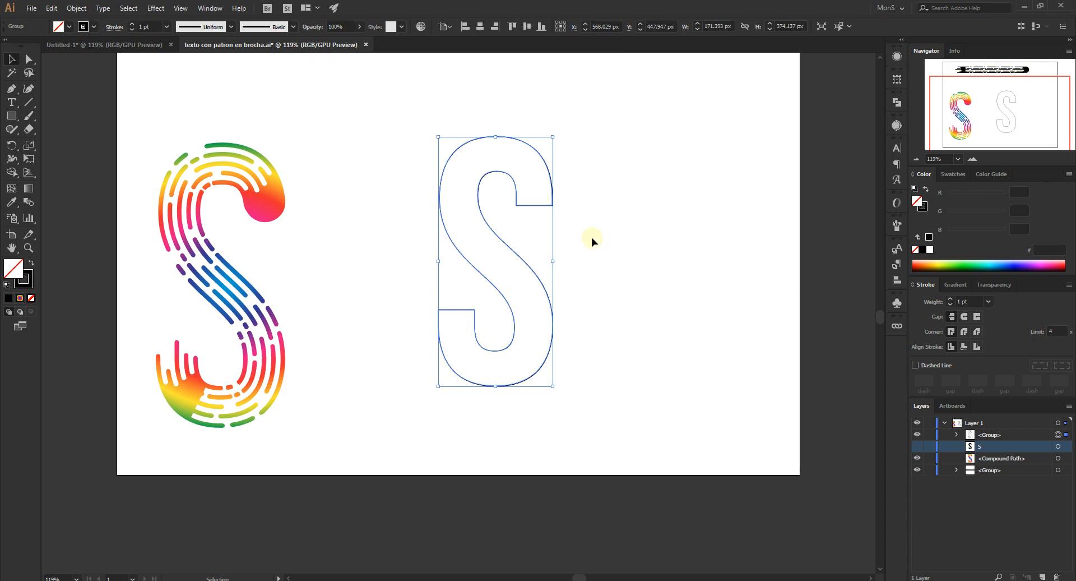
left_click(420, 276)
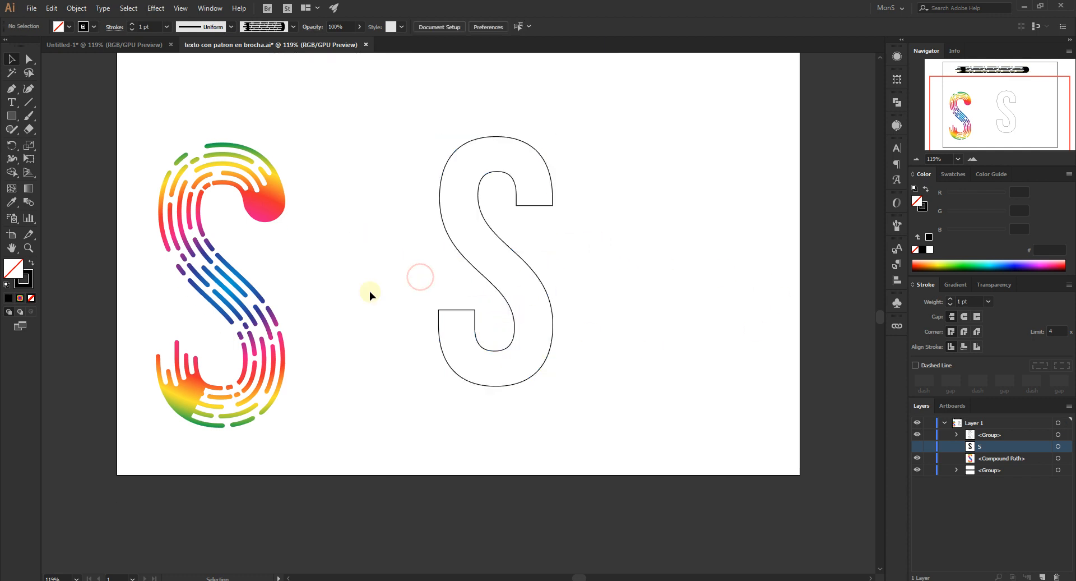
scroll(543, 294, "up", 1)
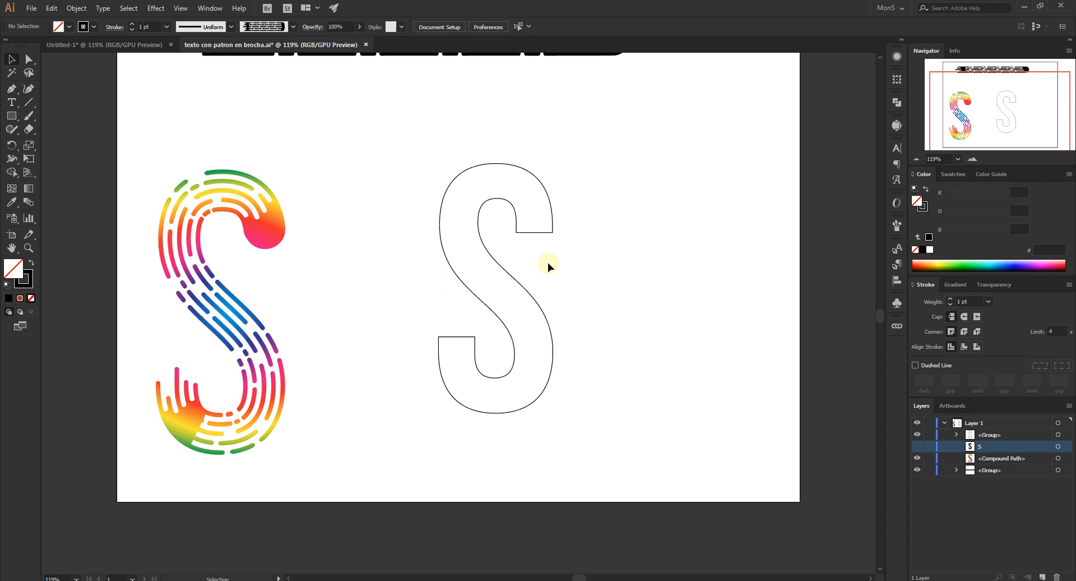
left_click(526, 231)
left_click(635, 278)
Step: Select the outlined S group and ungroup it
left_click(540, 231)
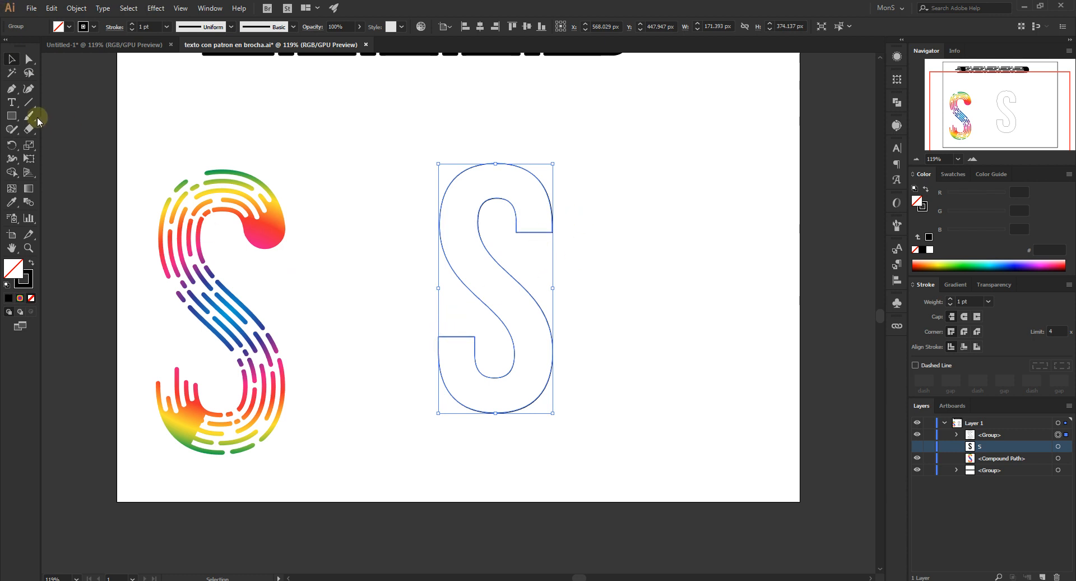
left_click(11, 91)
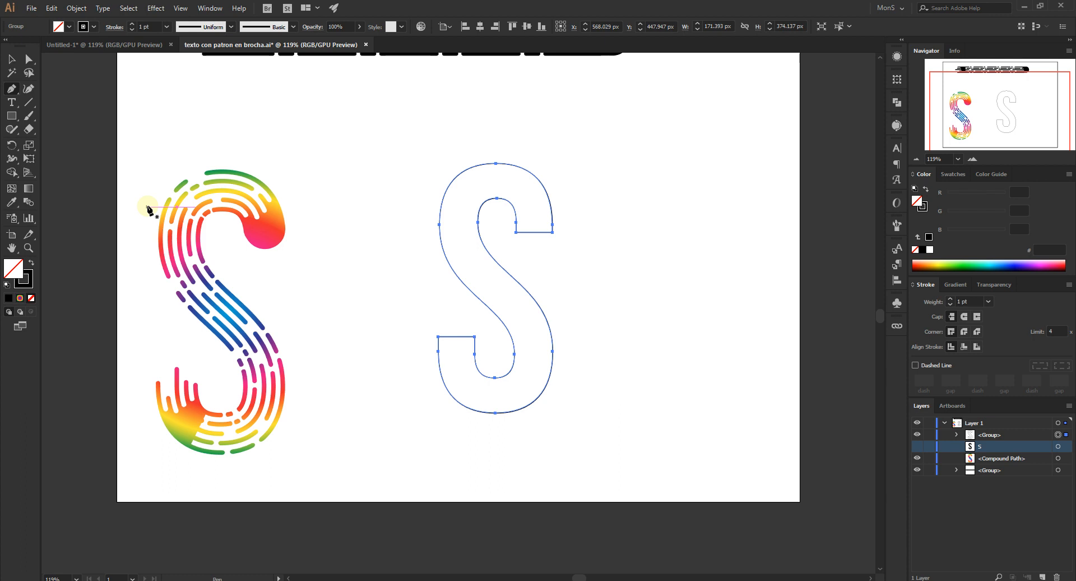
left_click(12, 59)
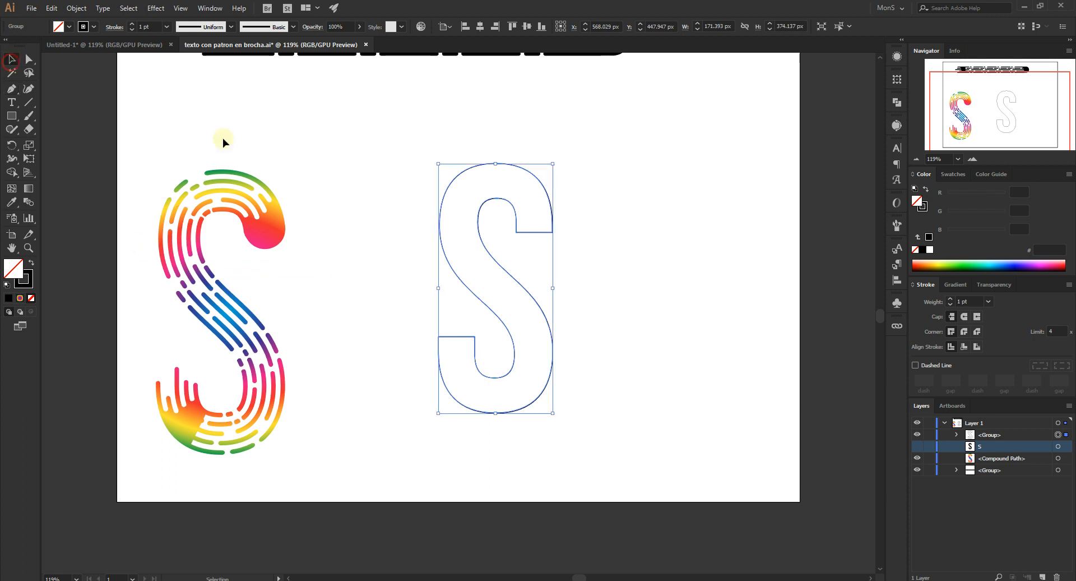
right_click(506, 207)
left_click(552, 278)
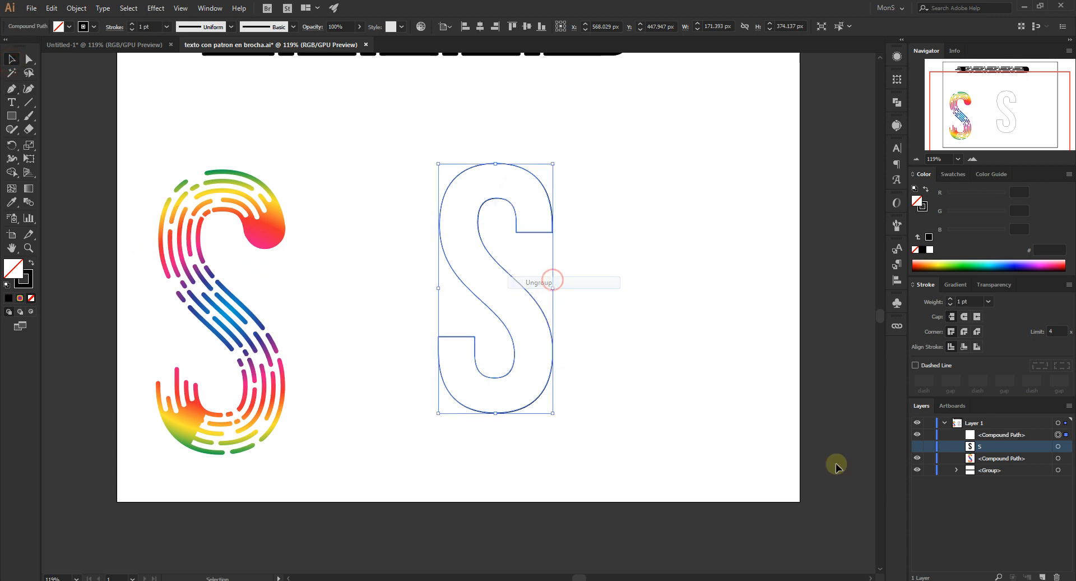
Step: Collapse the stroke options and set the layer list's row size to Large
left_click(911, 285)
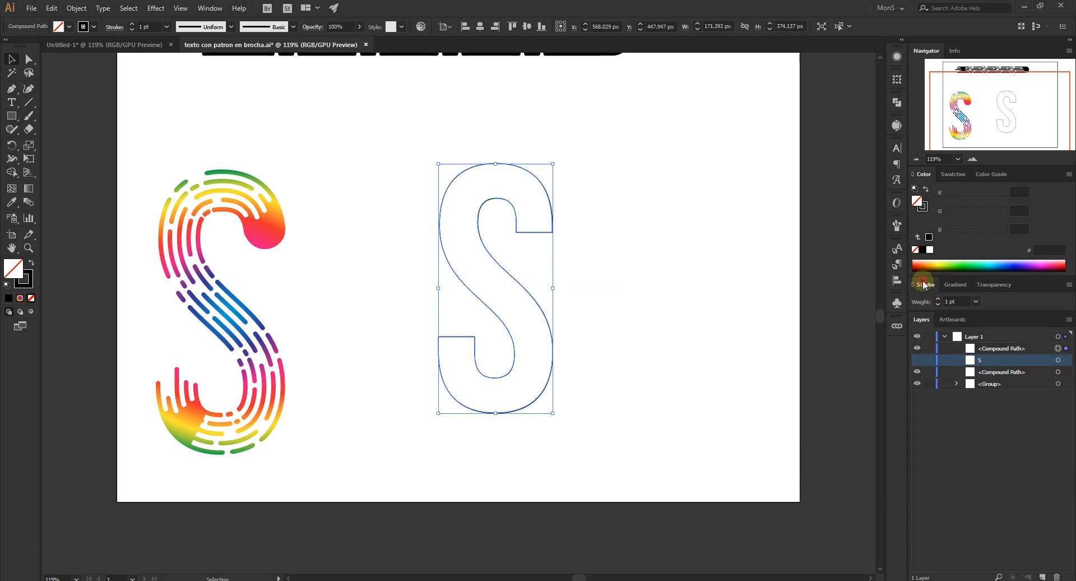
left_click(1069, 319)
left_click(993, 307)
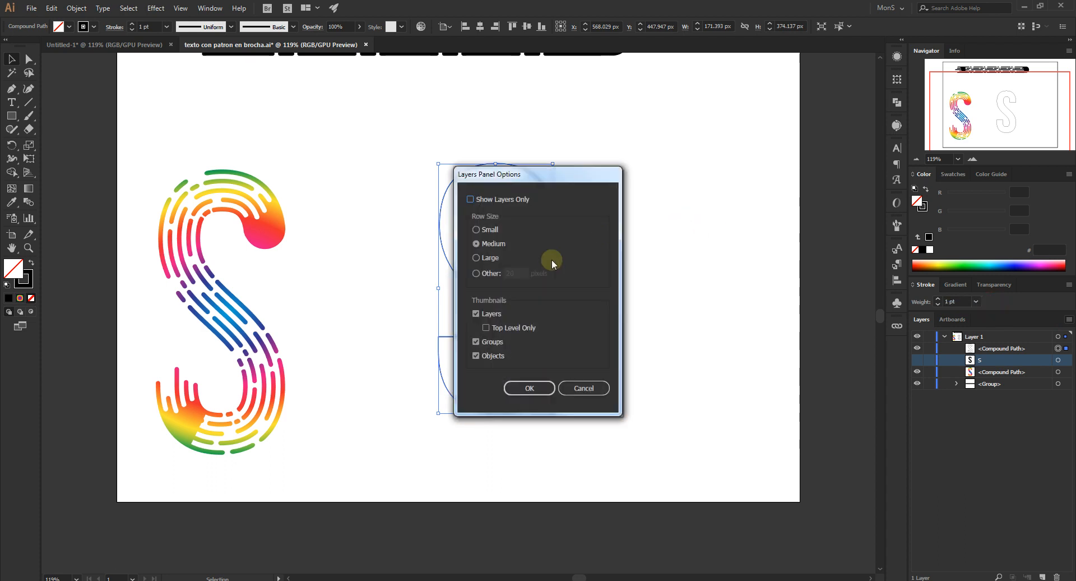
left_click(485, 258)
left_click(522, 386)
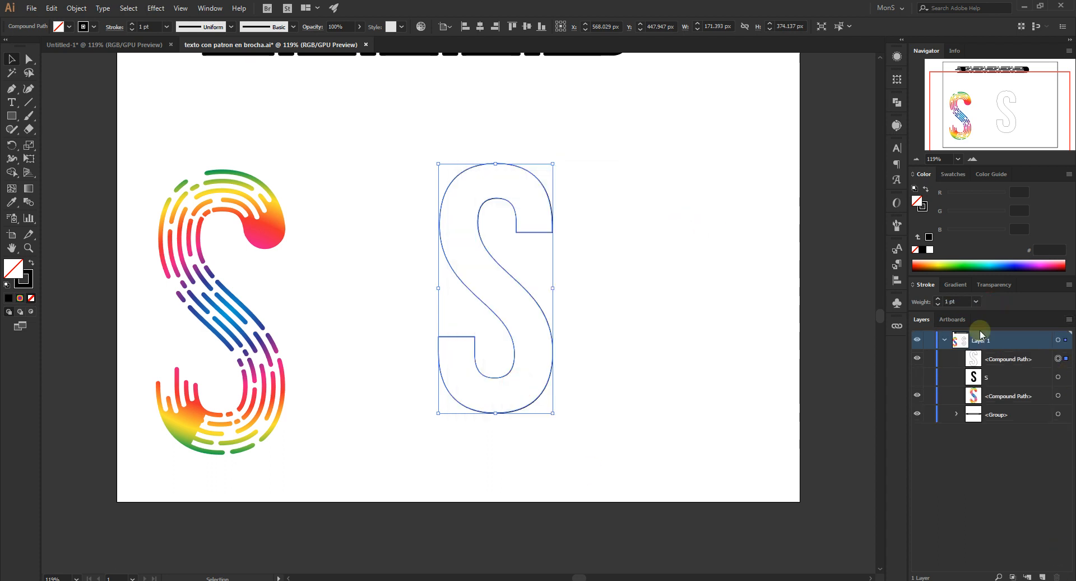
left_click(584, 326)
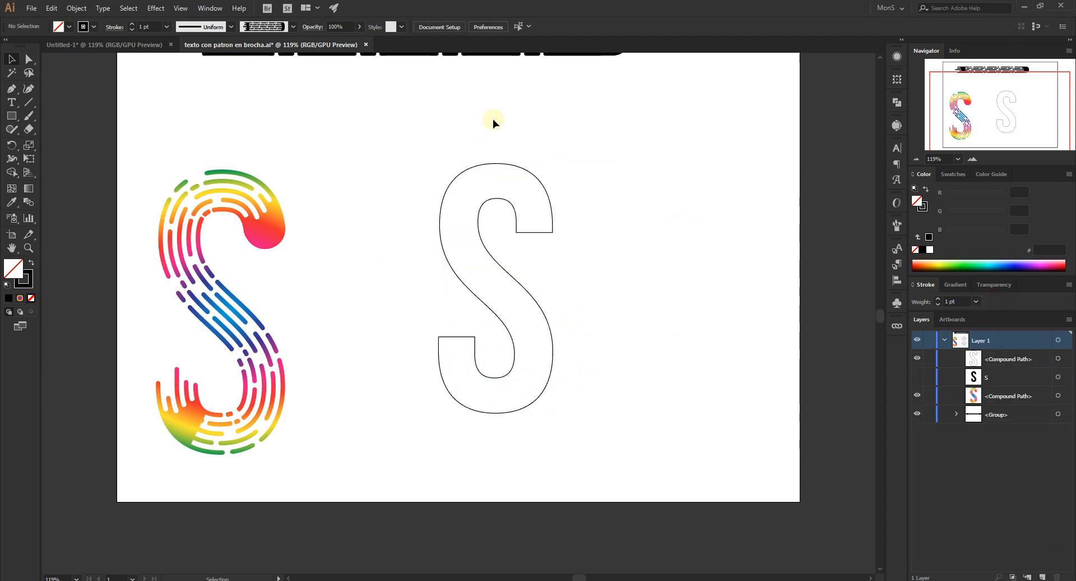
left_click_drag(494, 118, 552, 336)
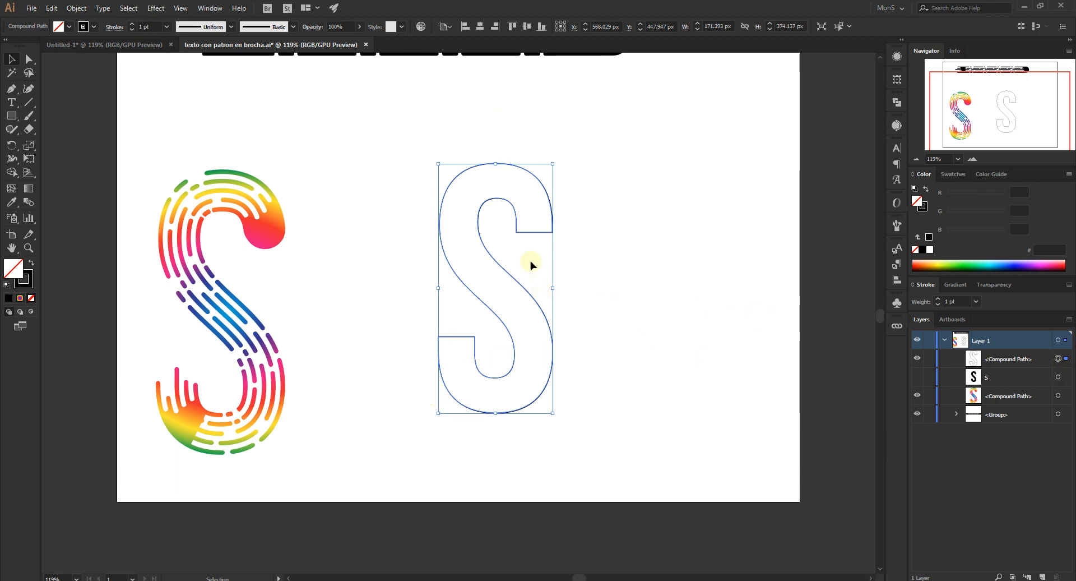
left_click(496, 257)
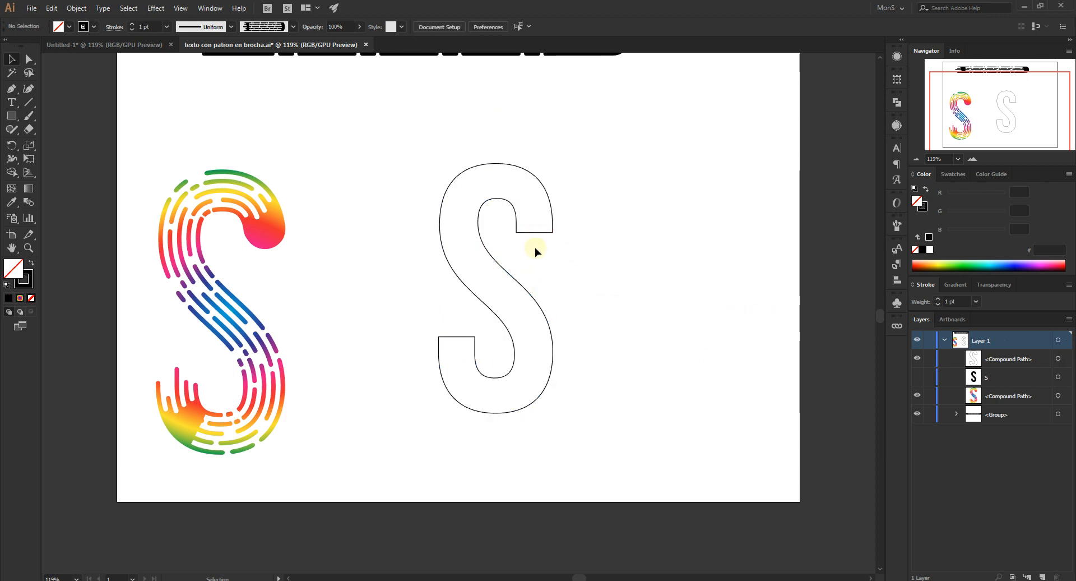
Step: Add an anchor point at the middle of each of the outlined S's two flat end edges with the Pen tool
left_click(523, 231)
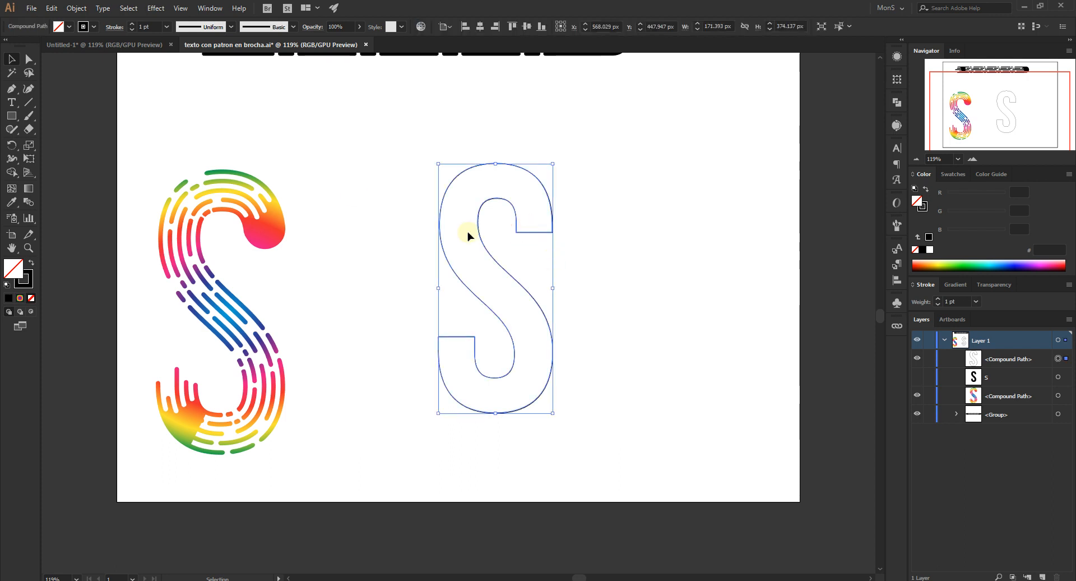
key("p")
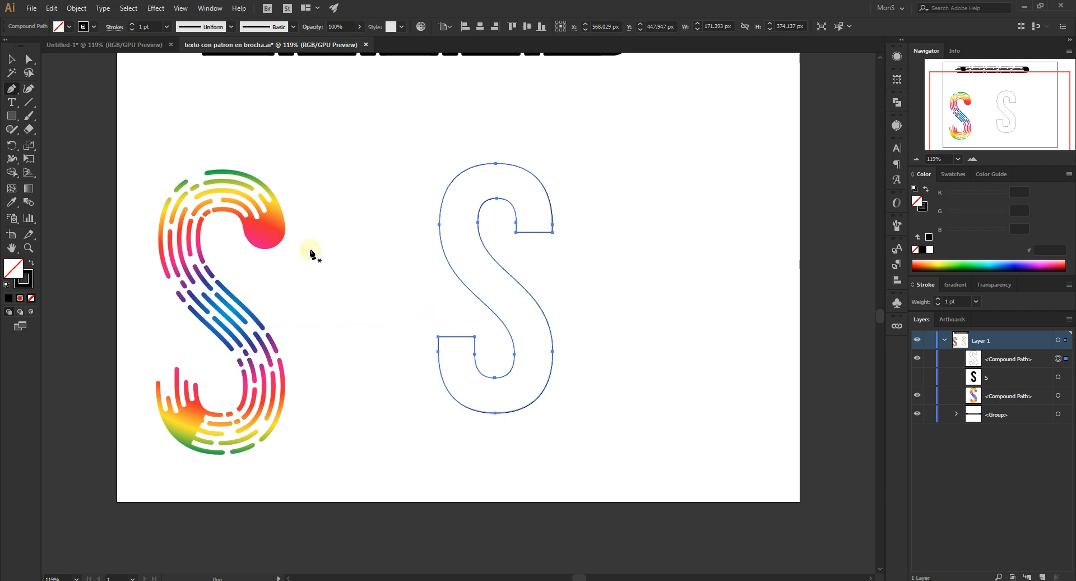
scroll(351, 264, "up", 3)
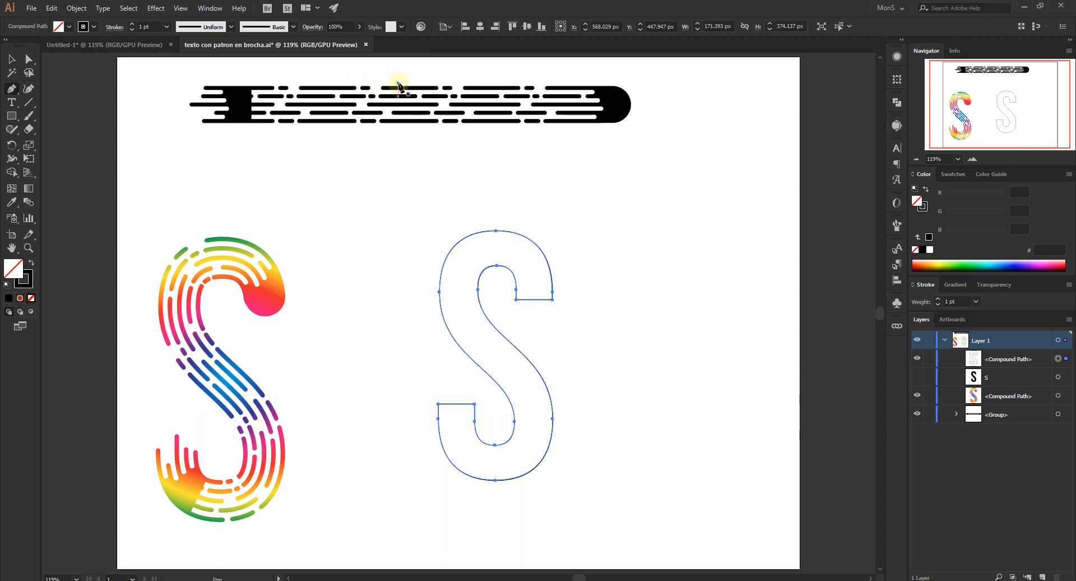
scroll(403, 168, "down", 3)
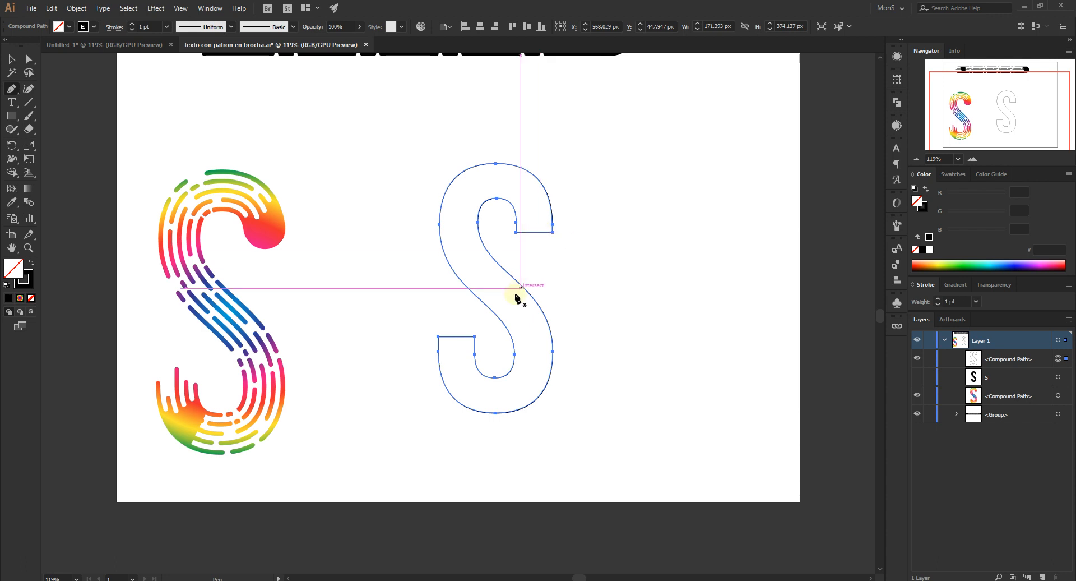
left_click(455, 336)
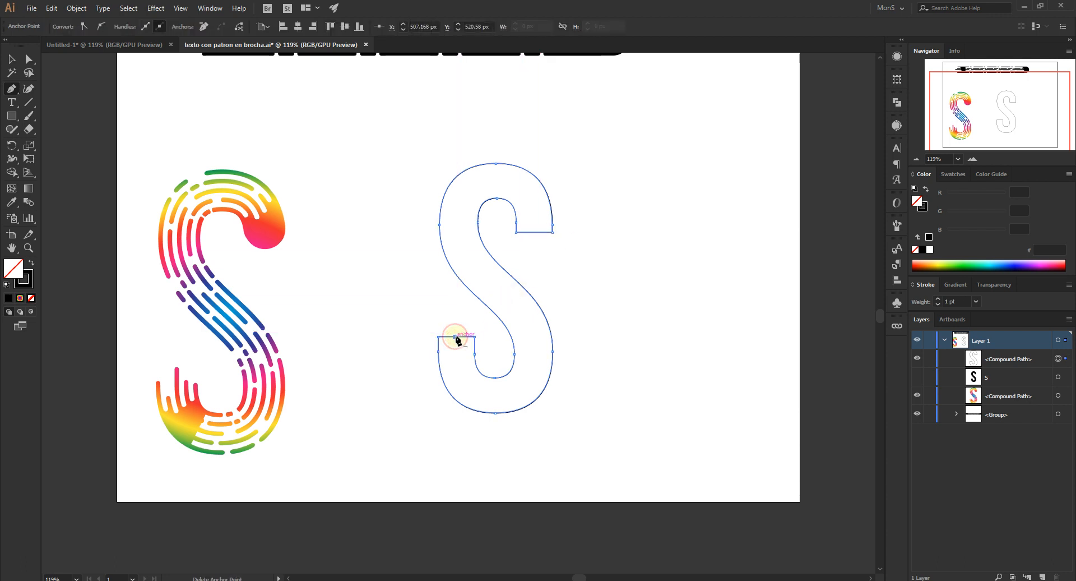
left_click(532, 232)
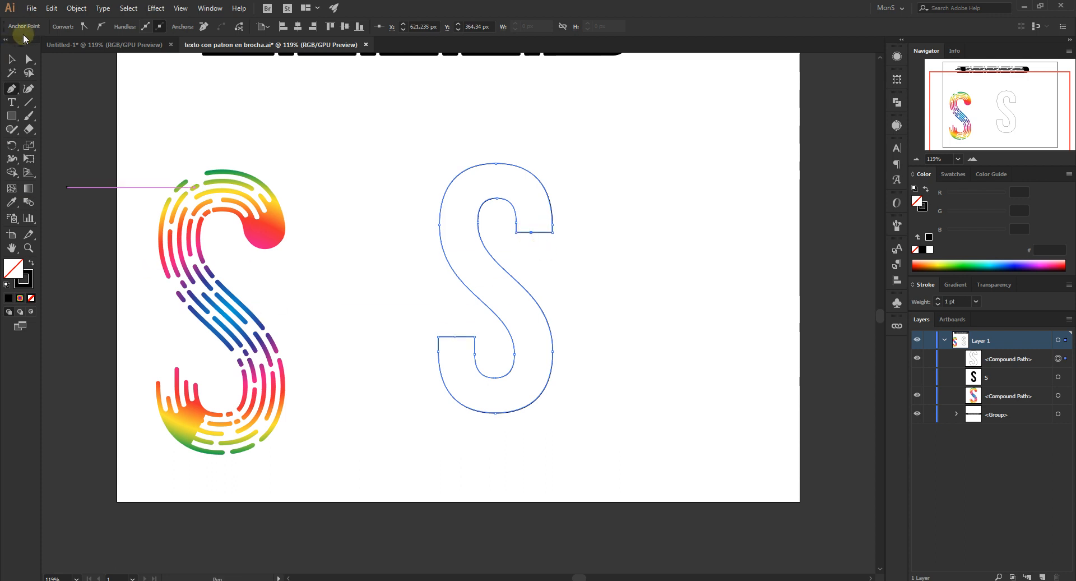
Step: Delete the middle anchor points on the S's two flat ends to open the outline there, and deselect it
left_click(30, 61)
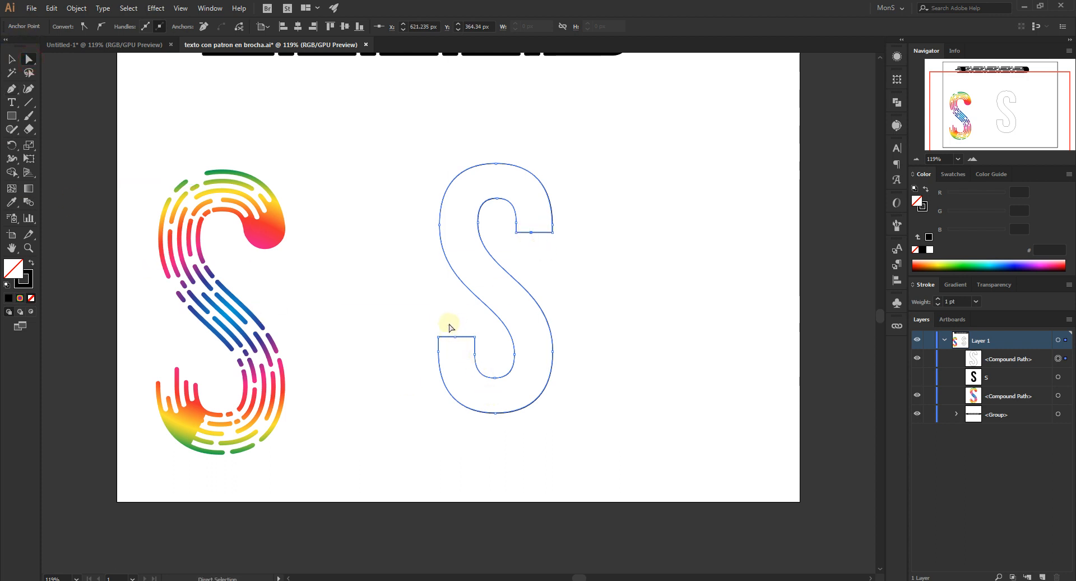
left_click_drag(450, 326, 467, 348)
key("Delete")
left_click_drag(538, 254, 525, 223)
key("Delete")
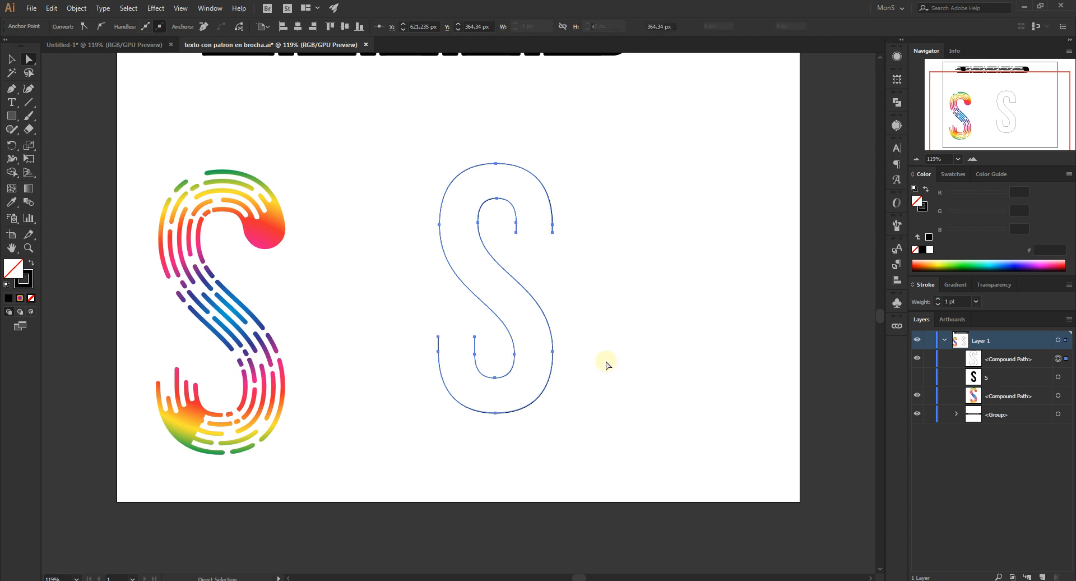
left_click(11, 59)
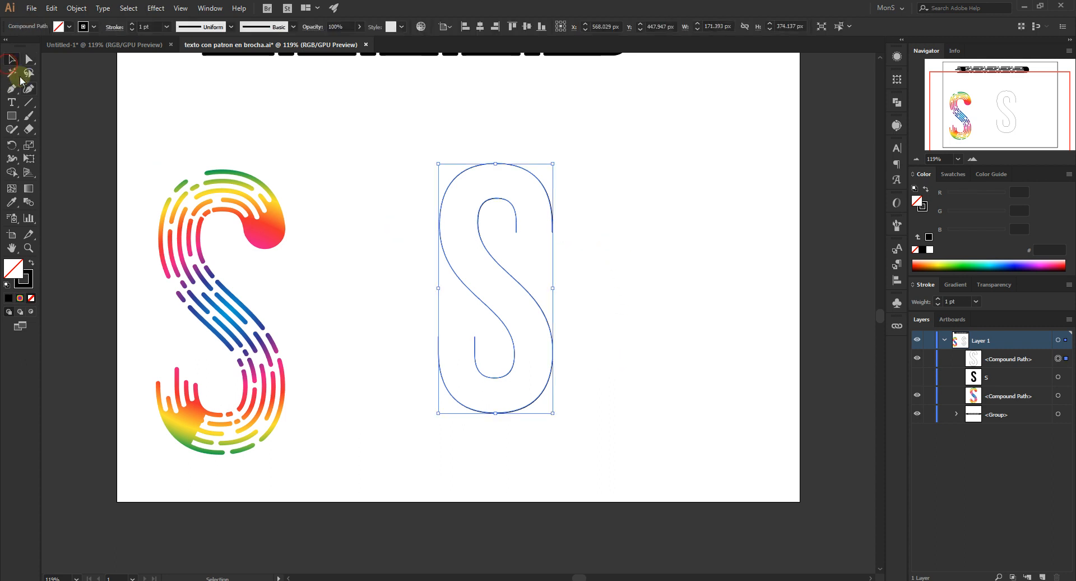
left_click(630, 310)
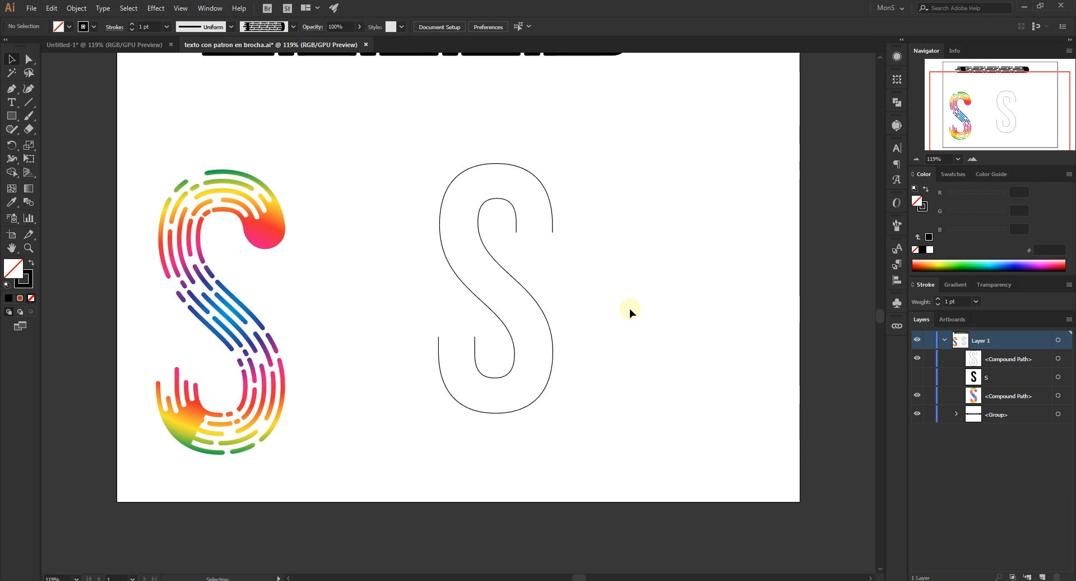
Step: Move the opened S outline slightly around its place to check that both curves move as one object, and deselect it
left_click(1009, 360)
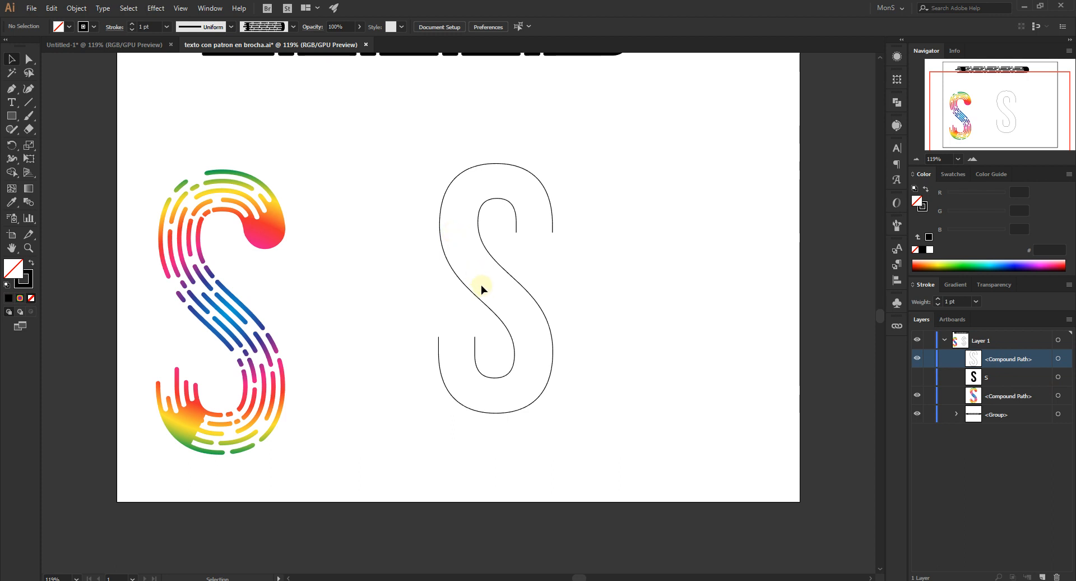
left_click(517, 229)
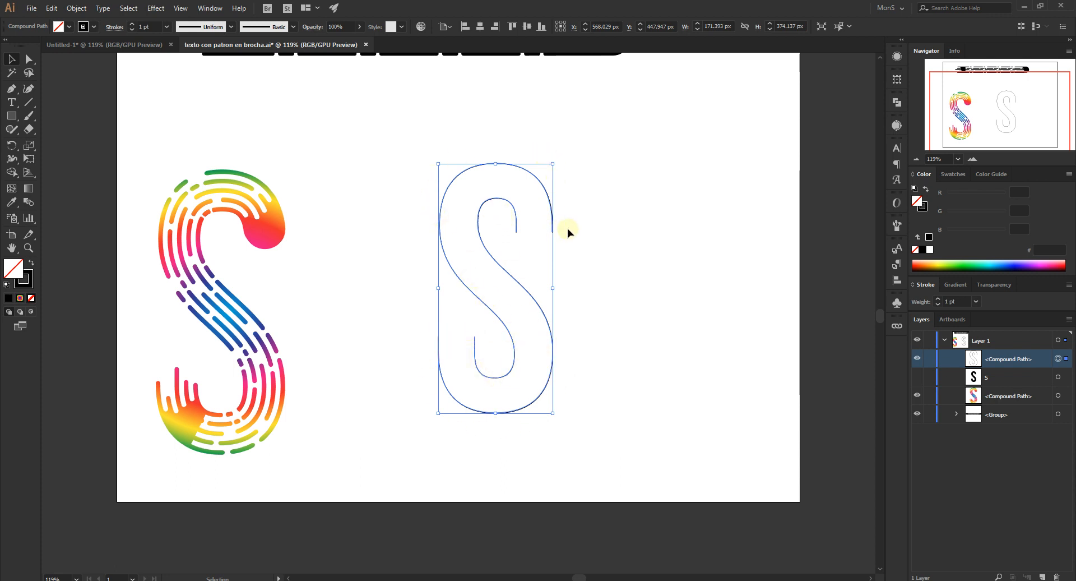
left_click(569, 213)
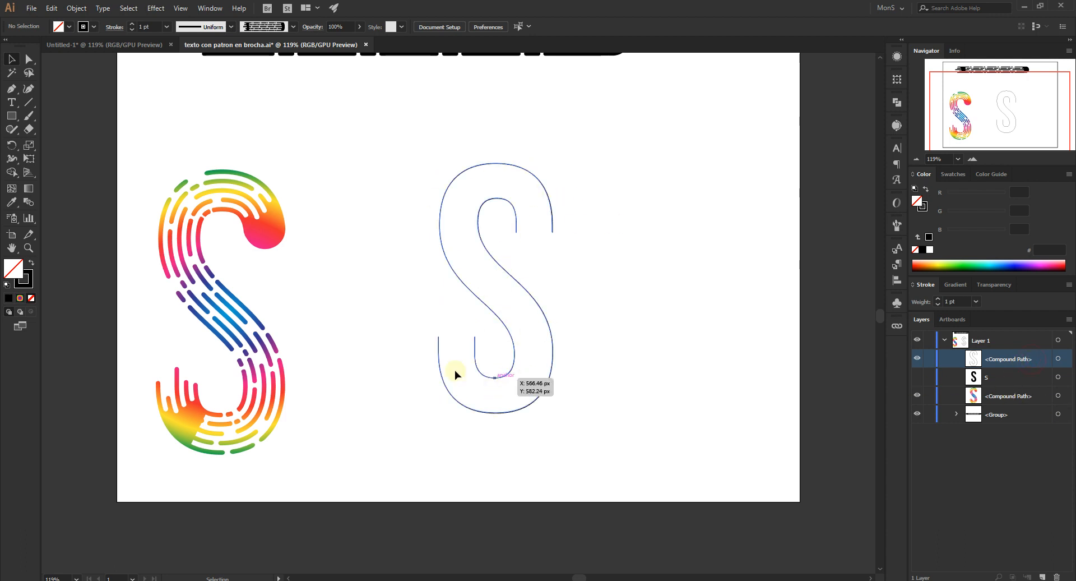
left_click(454, 268)
mouse_move(455, 270)
left_mouse_down()
mouse_move(630, 235)
mouse_move(424, 270)
mouse_move(493, 284)
mouse_move(459, 278)
left_mouse_up()
left_click(650, 255)
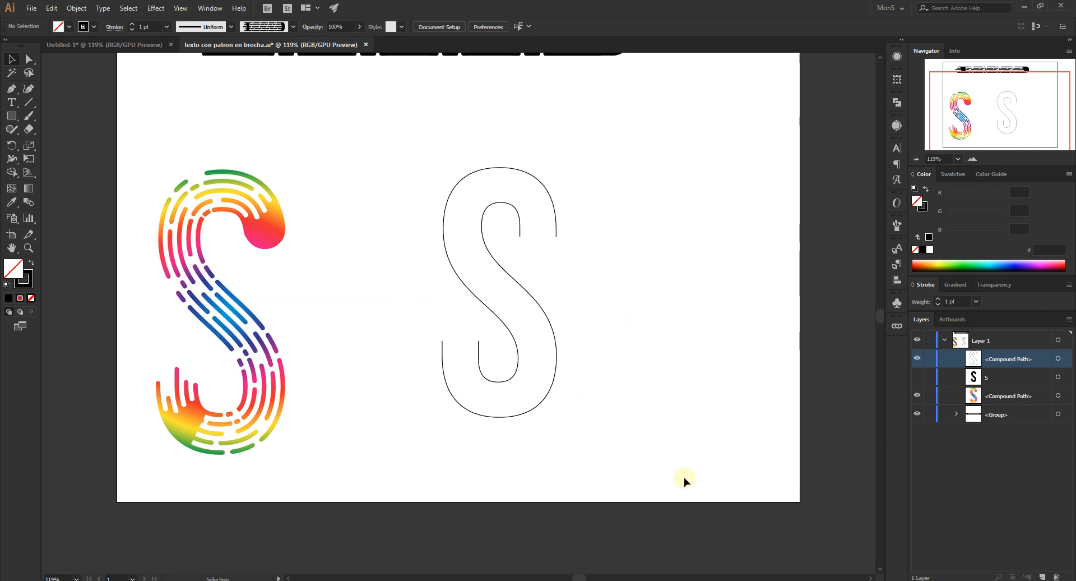
left_click_drag(442, 242, 435, 244)
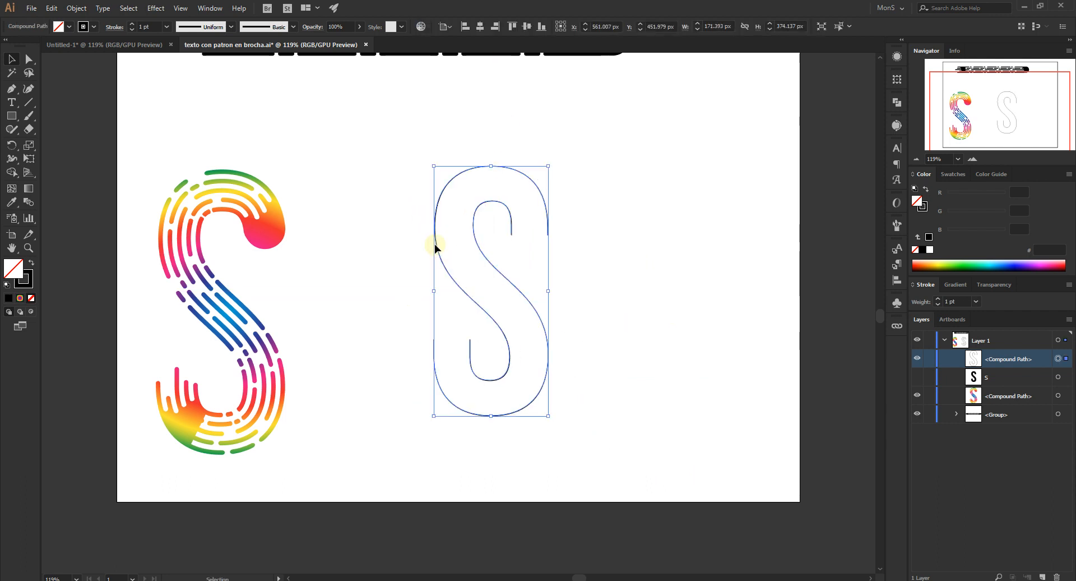
left_click_drag(492, 268, 496, 264)
left_click(641, 295)
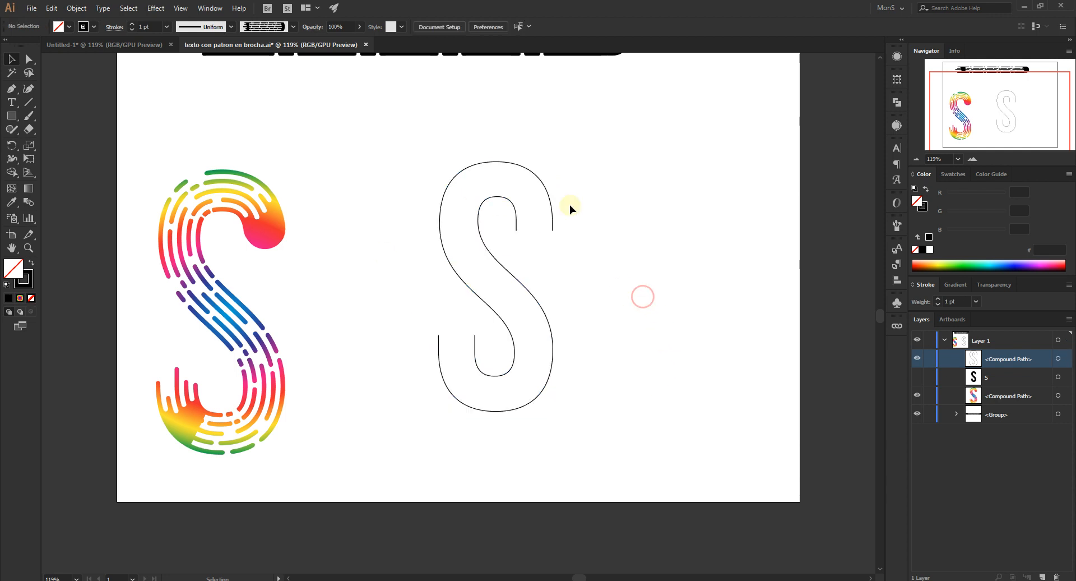
Step: Release the opened S outline's compound path into separate paths and deselect them
left_click_drag(578, 166, 482, 350)
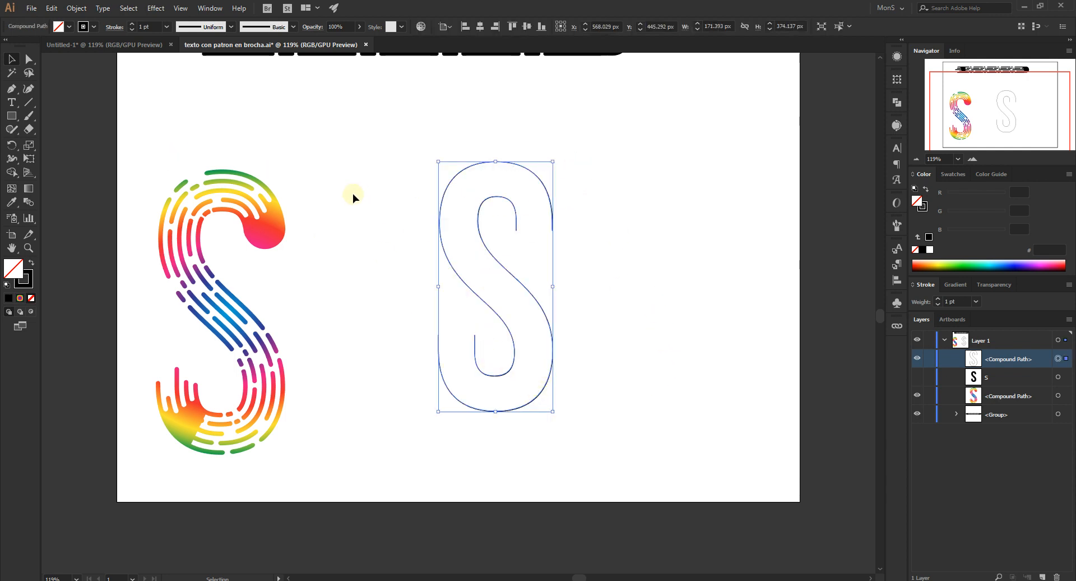
left_click(76, 7)
mouse_move(167, 401)
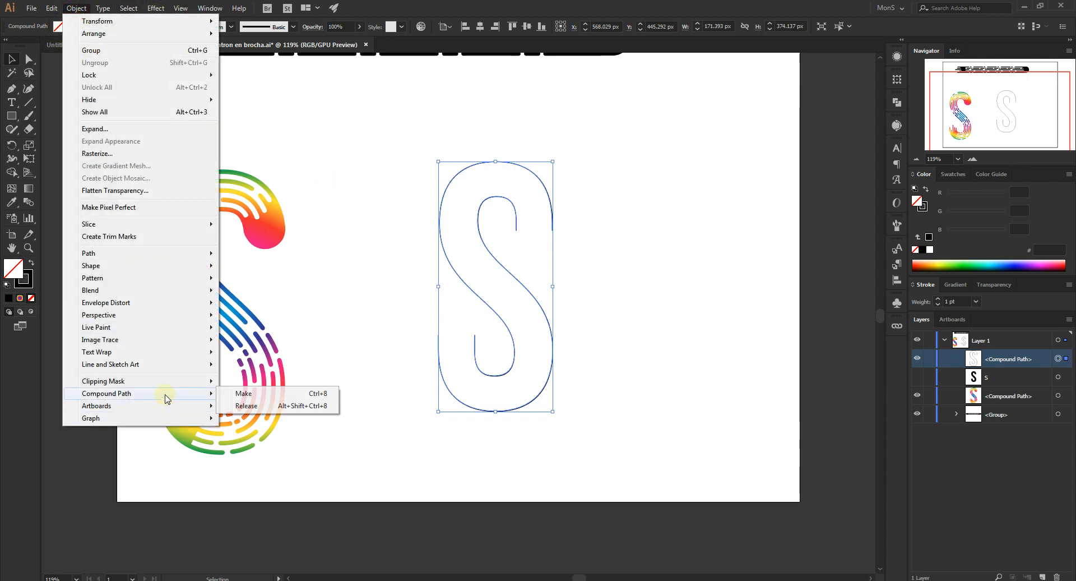
left_click(269, 409)
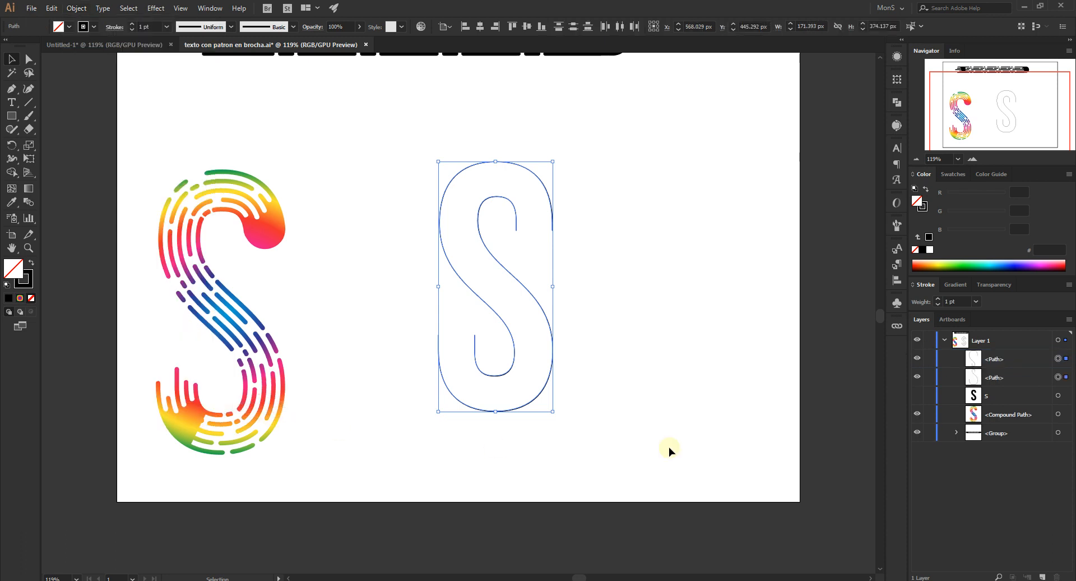
left_click(1020, 376)
left_click(624, 295)
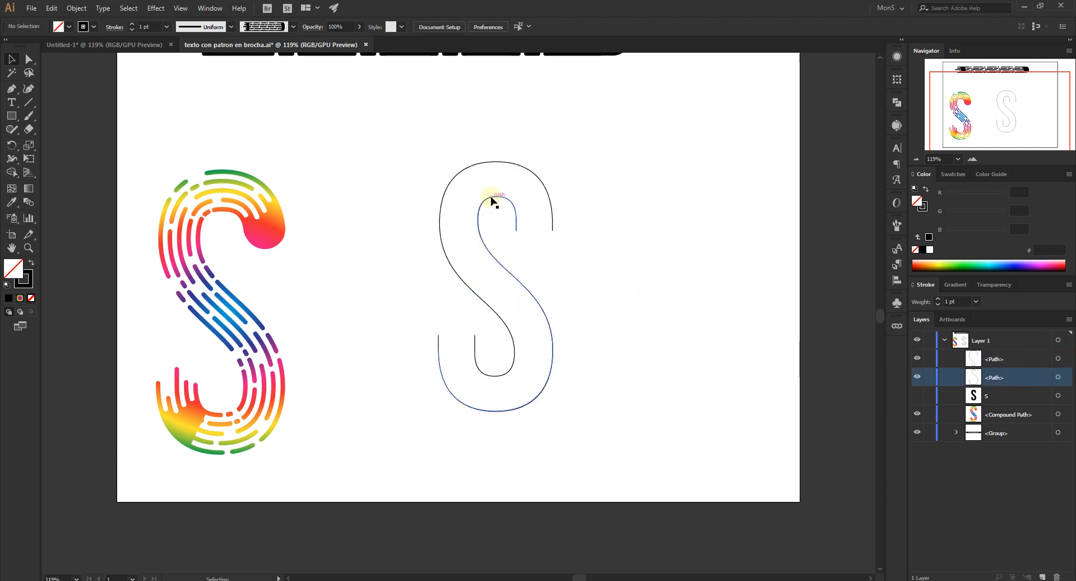
Step: Try moving each of the two S paths away from the other, undoing each move
left_click(492, 197)
left_click_drag(521, 284, 584, 276)
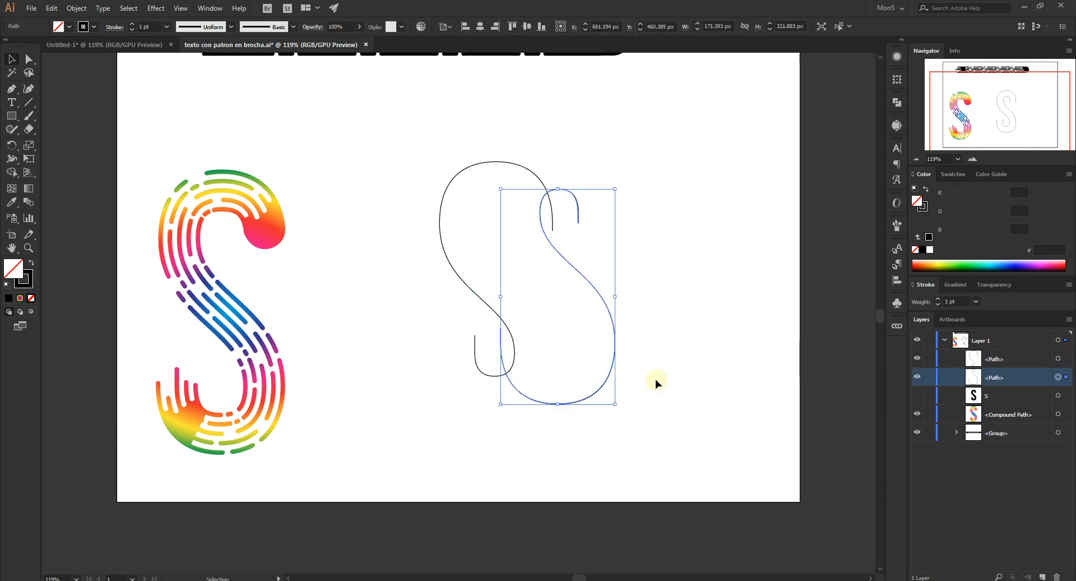
key("ctrl+z")
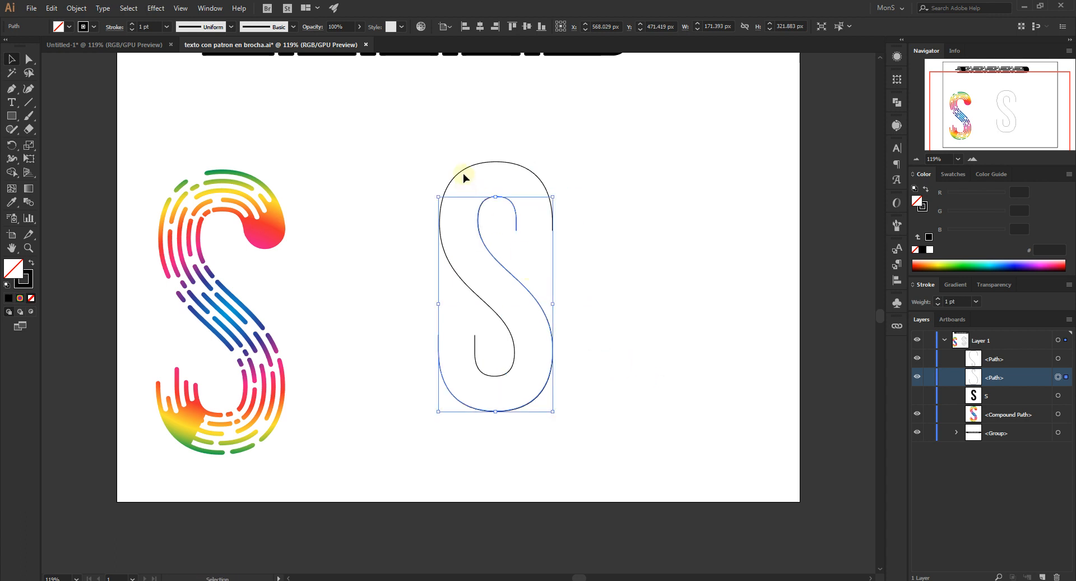
left_click_drag(463, 173, 370, 129)
left_click(497, 432)
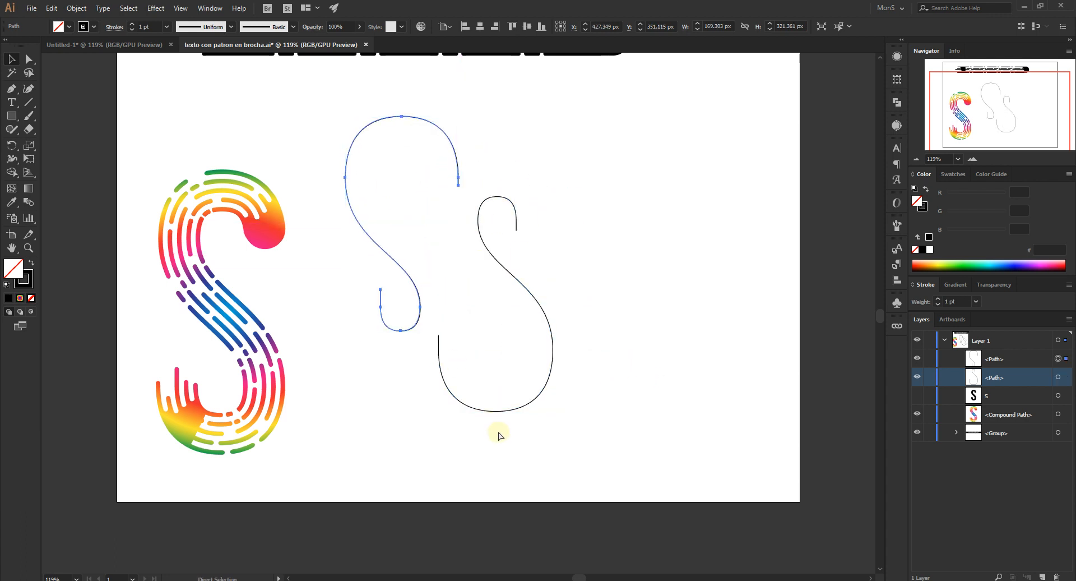
key("ctrl+z")
left_click(640, 342)
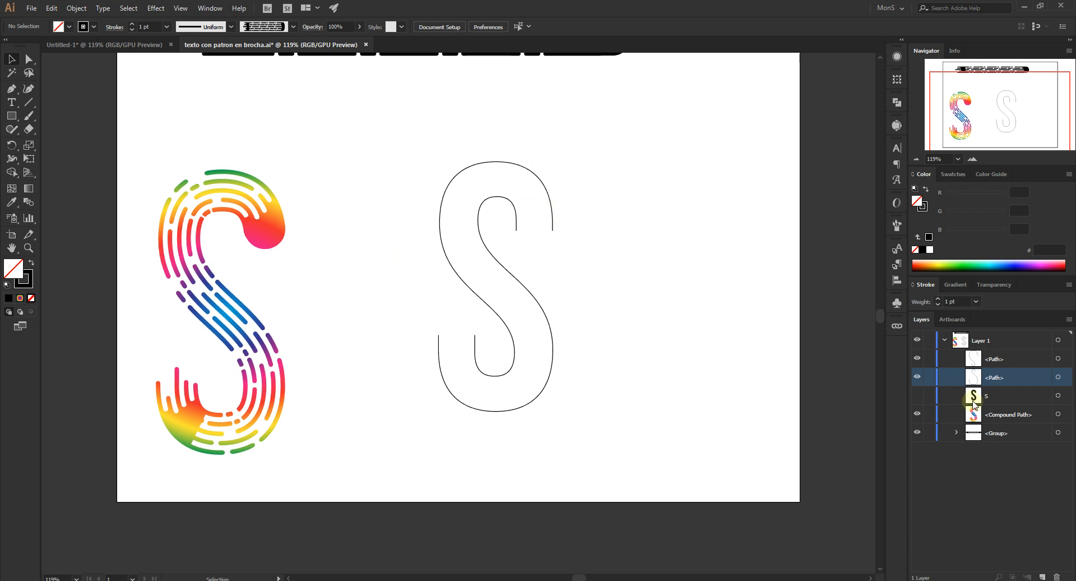
Step: Hide and show each of the two S paths in turn to examine their individual shapes
left_click(916, 360)
left_click(916, 359)
left_click(917, 376)
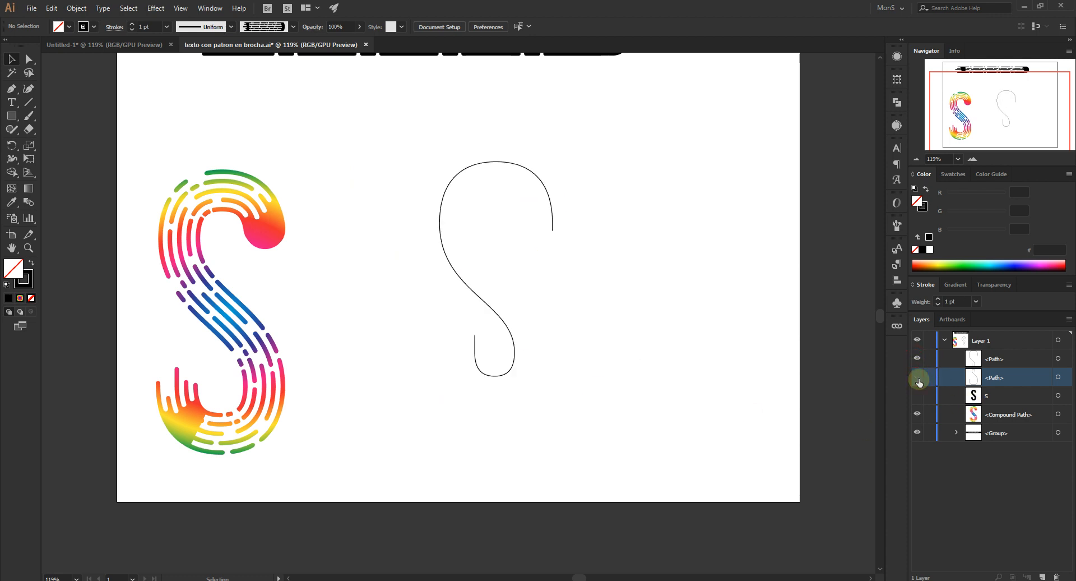
left_click(919, 380)
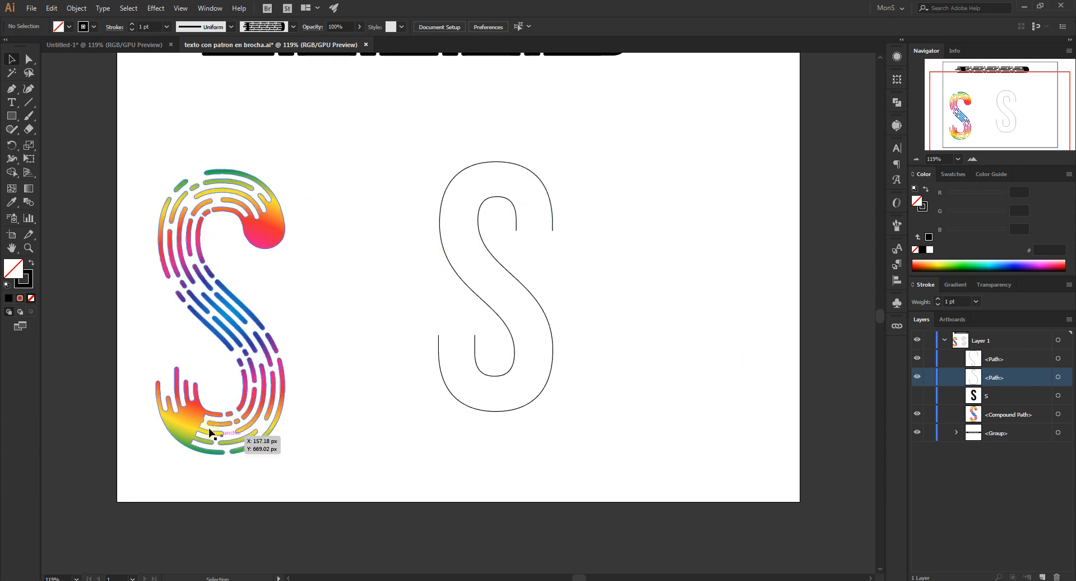
left_click(917, 360)
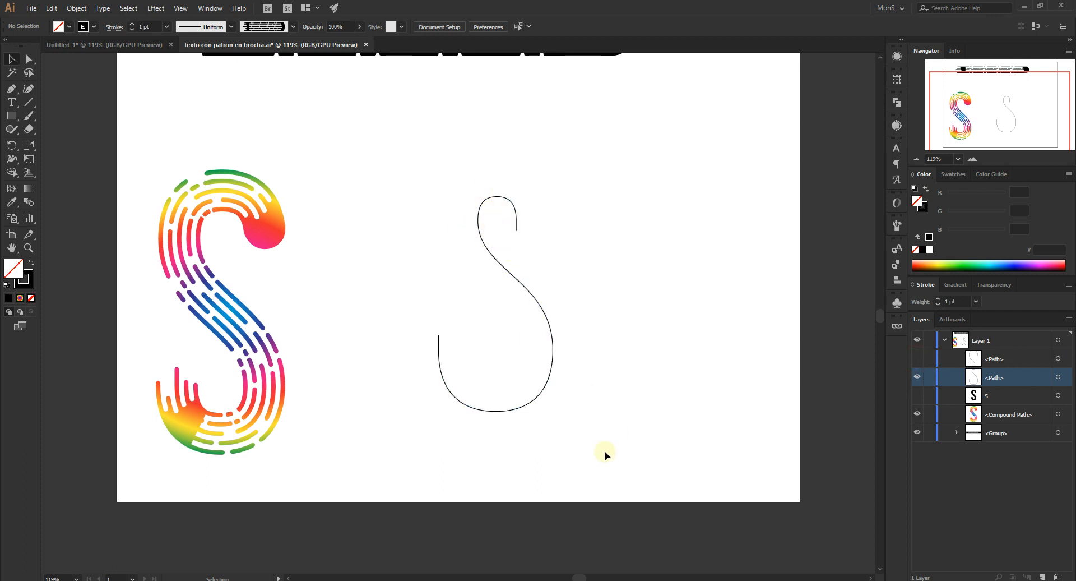
left_click(918, 359)
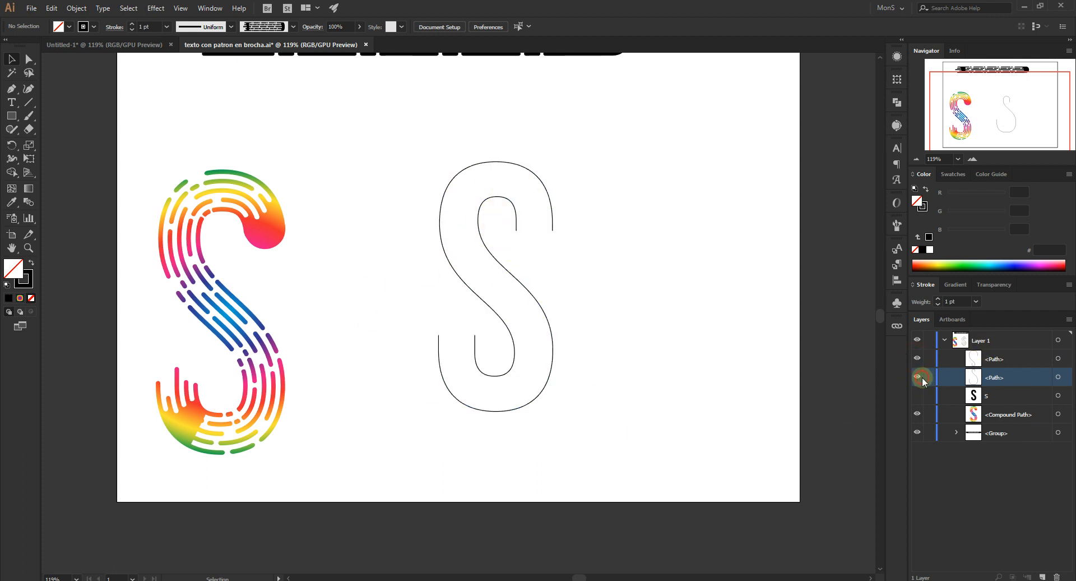
left_click(917, 376)
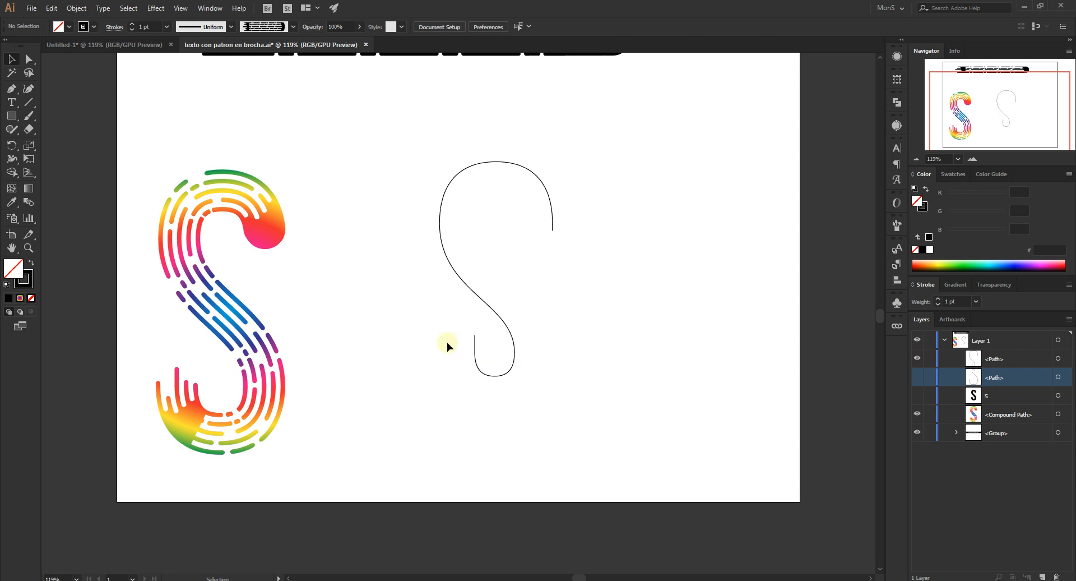
left_click(919, 378)
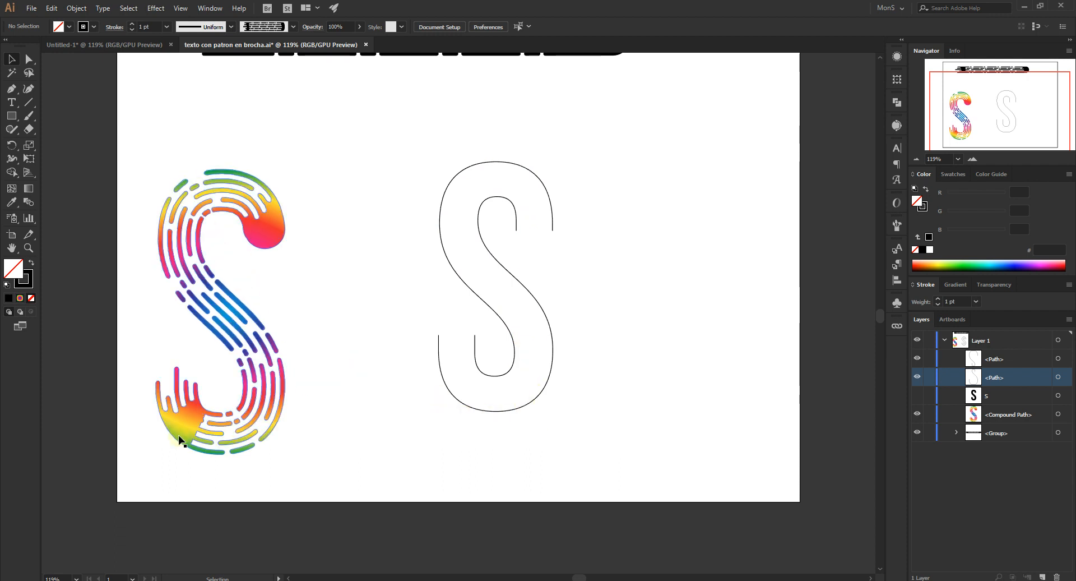
left_click_drag(576, 134, 444, 422)
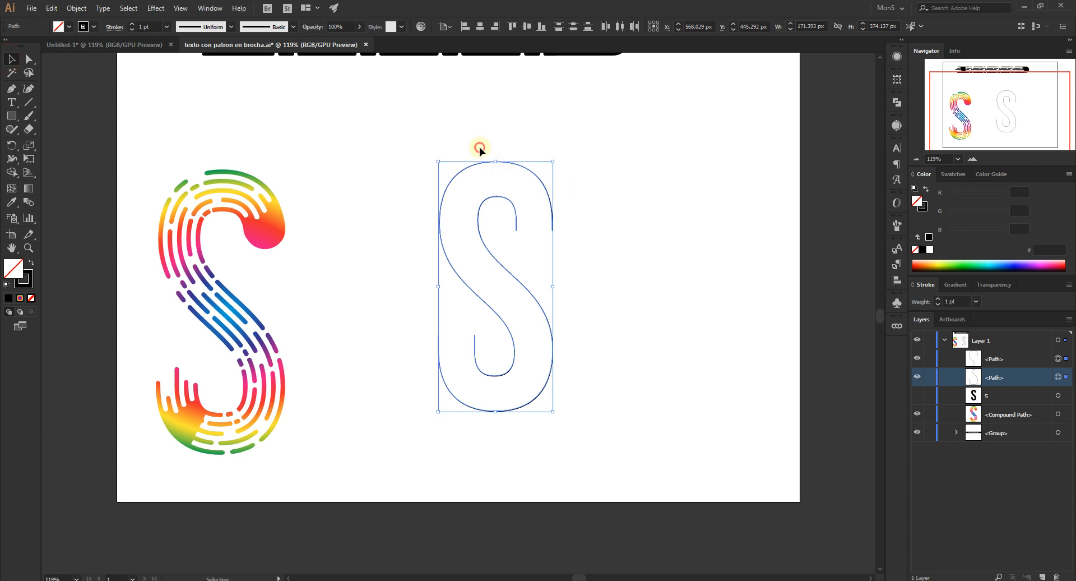
left_click_drag(370, 110, 732, 456)
left_click(684, 344)
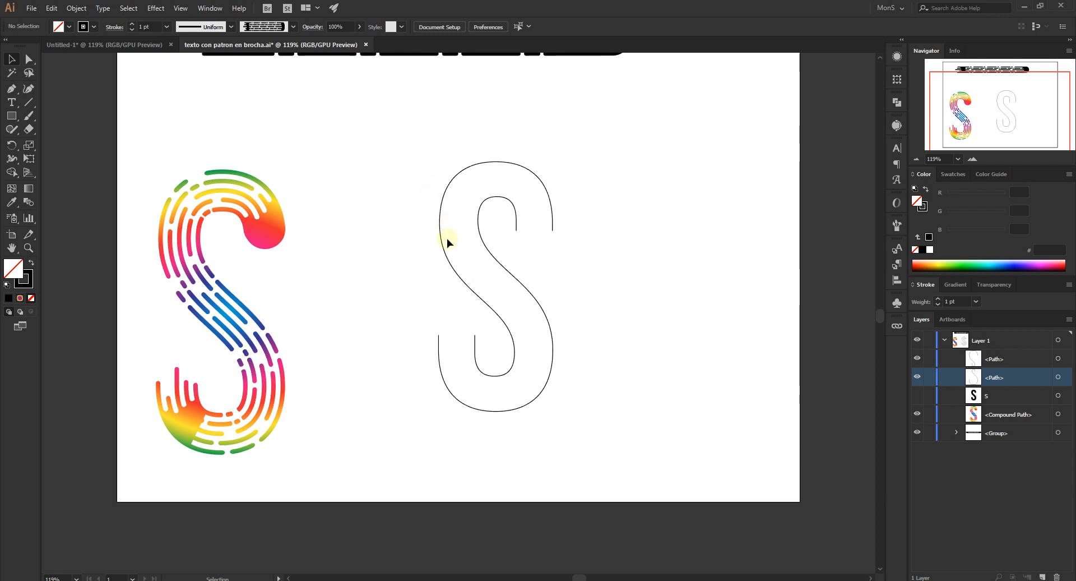
Step: Select both S paths and set the Blend spacing to Specified Steps with a value of 1
left_click_drag(423, 200, 600, 349)
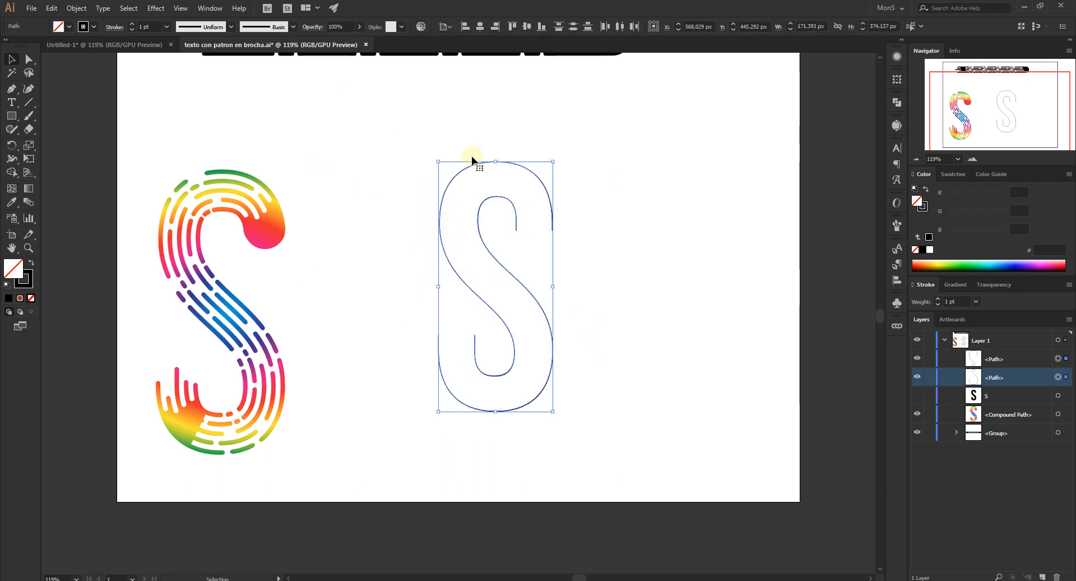
left_click(28, 203)
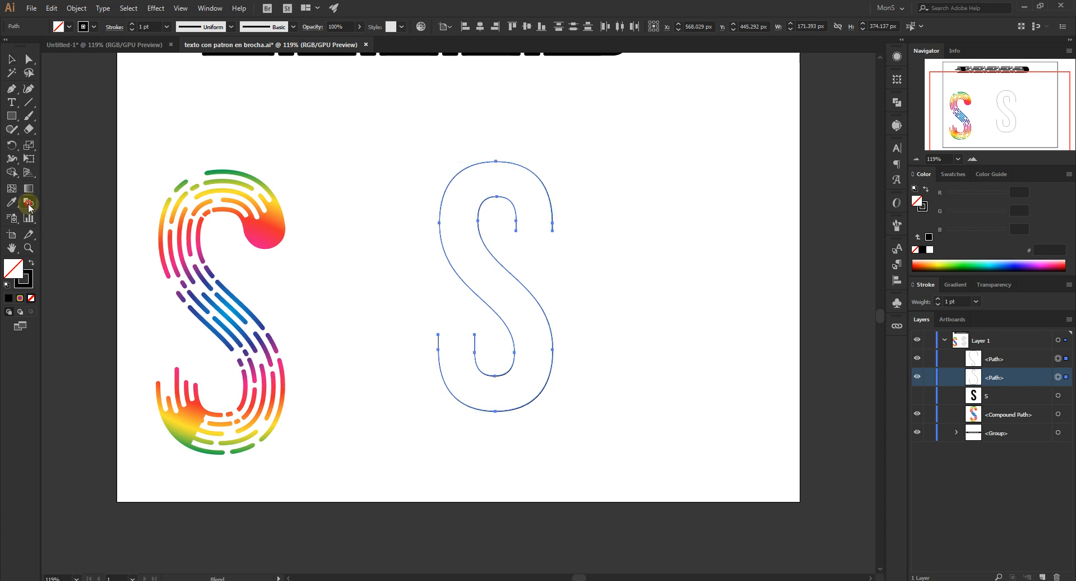
left_click(438, 335)
double_click(27, 202)
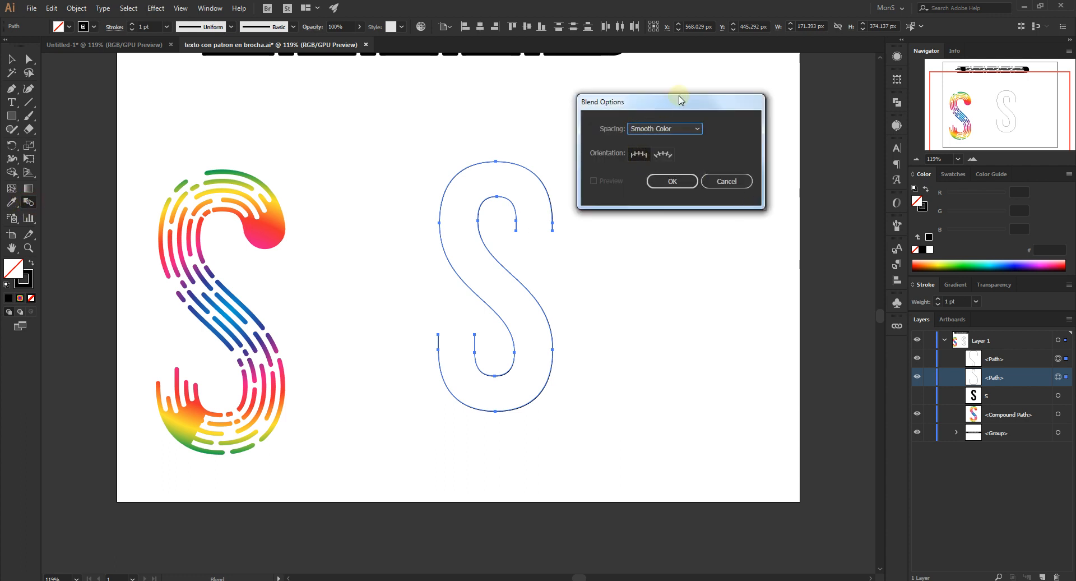
left_click_drag(681, 98, 708, 94)
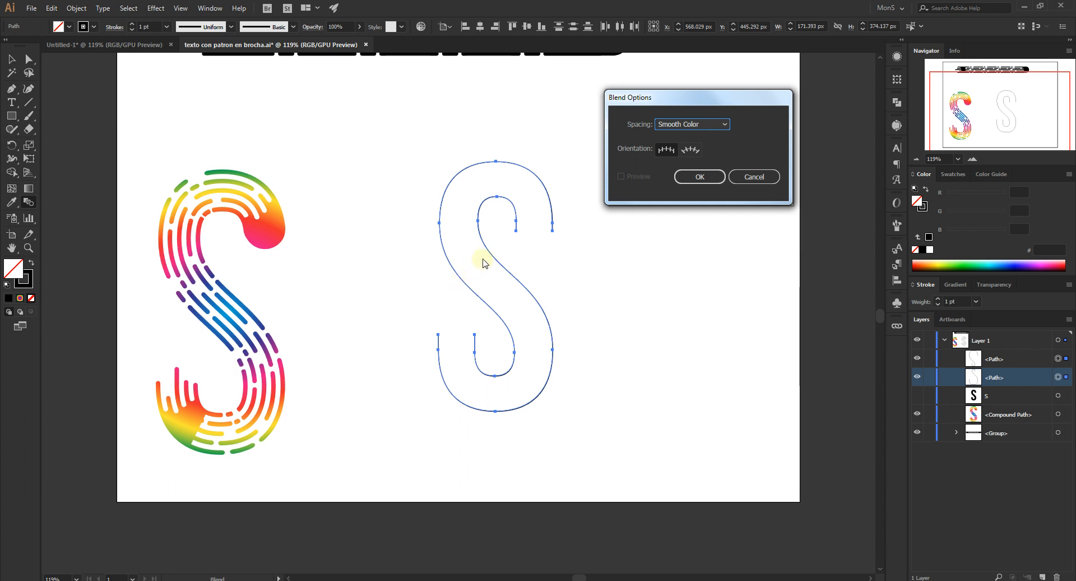
left_click(722, 124)
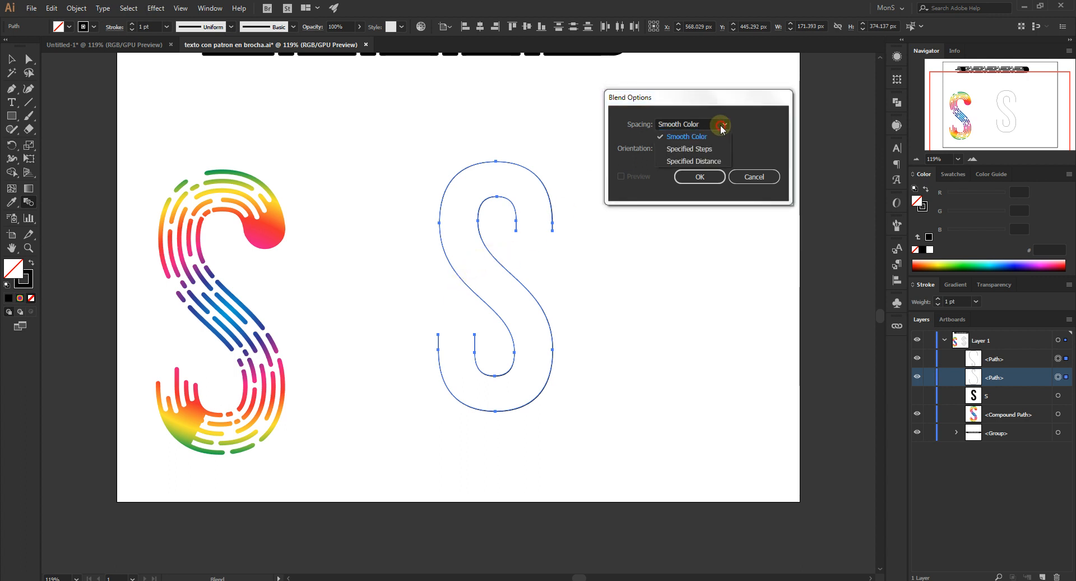
left_click(696, 155)
left_click(754, 119)
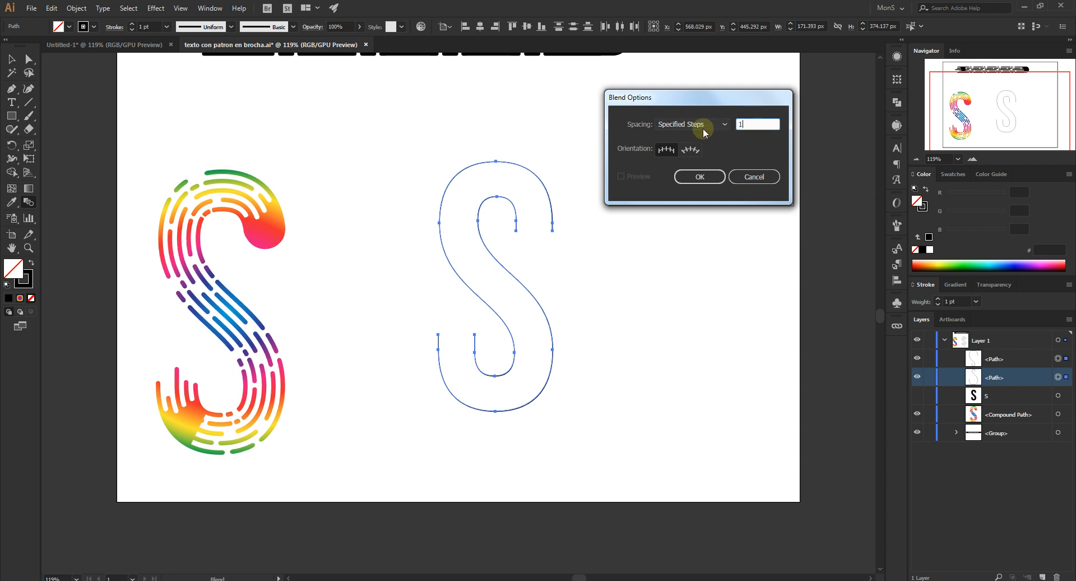
double_click(701, 128)
left_click(753, 124)
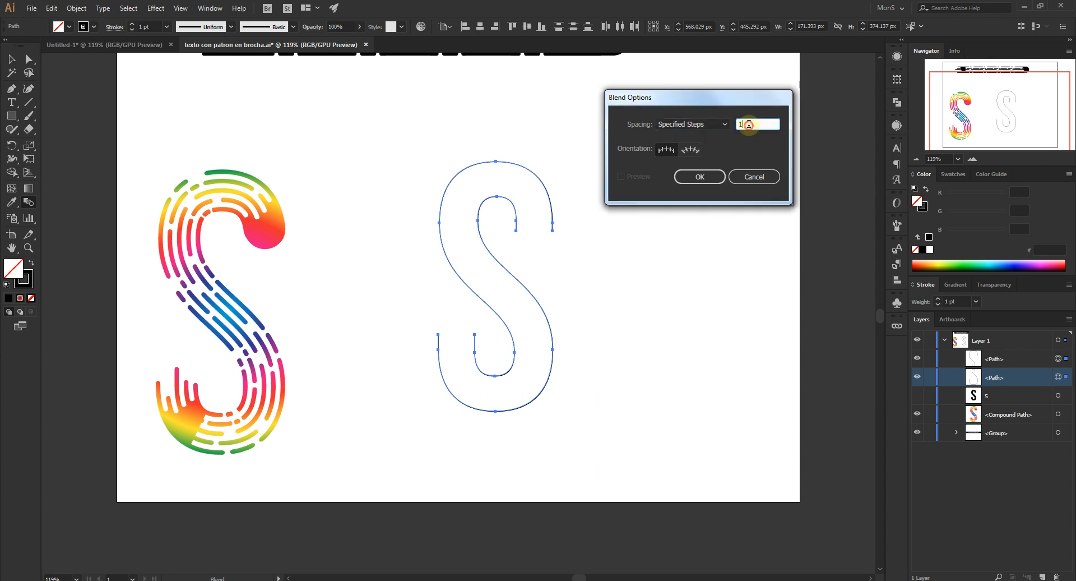
left_click(701, 126)
left_click(748, 124)
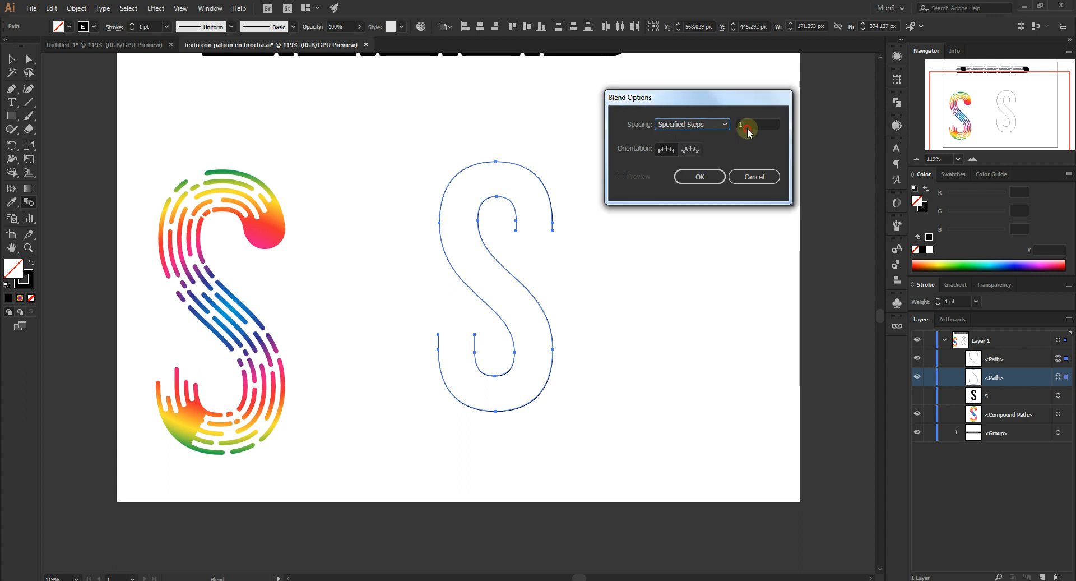
left_click(760, 124)
left_click(699, 176)
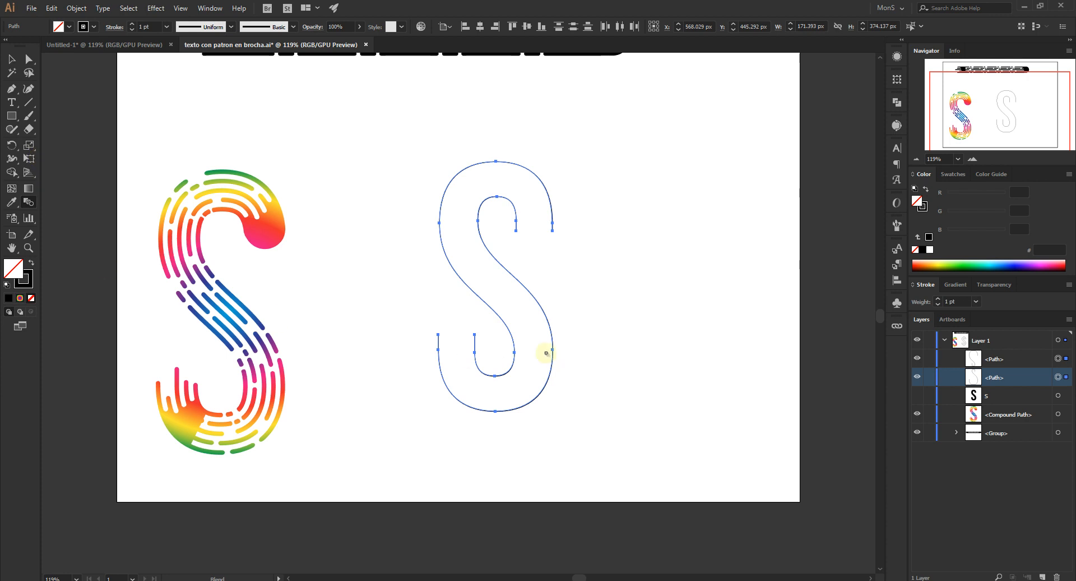
Step: Blend the outer and inner S paths between their matching lower-left endpoints, and select the resulting blend
left_click(438, 334)
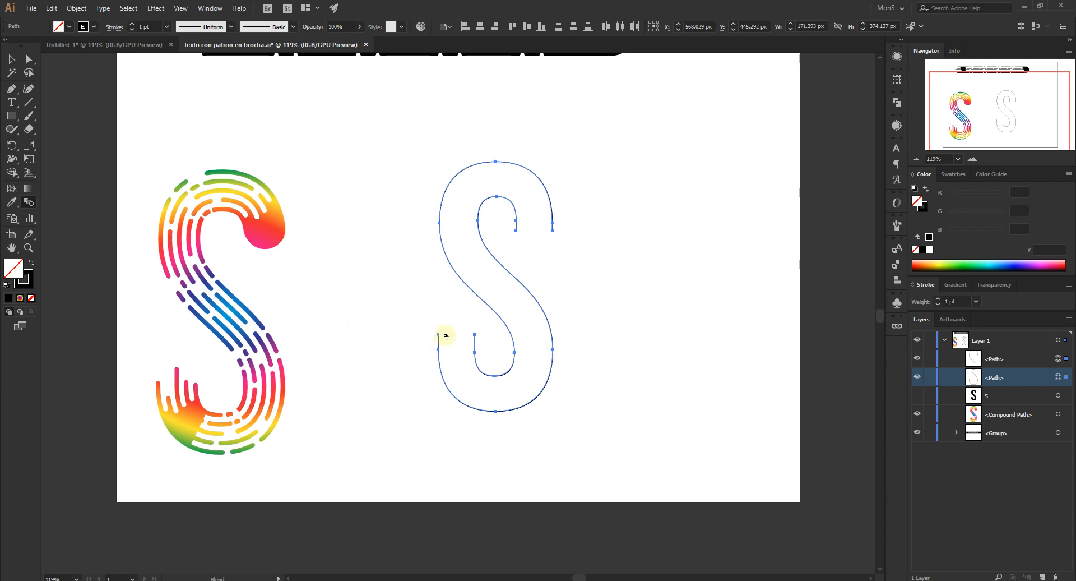
left_click(475, 335)
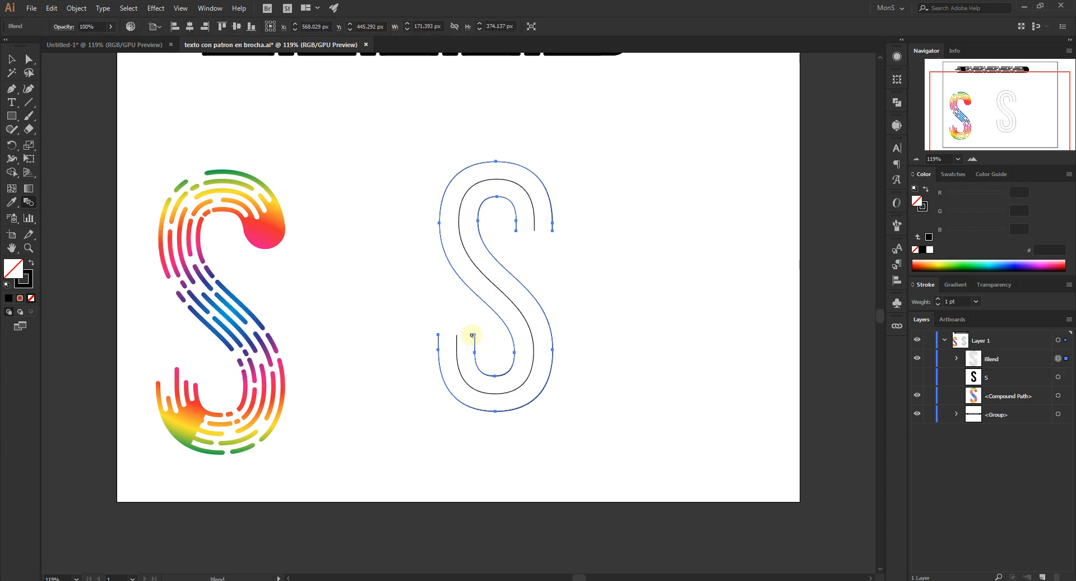
left_click(9, 59)
left_click(800, 401)
left_click(1029, 386)
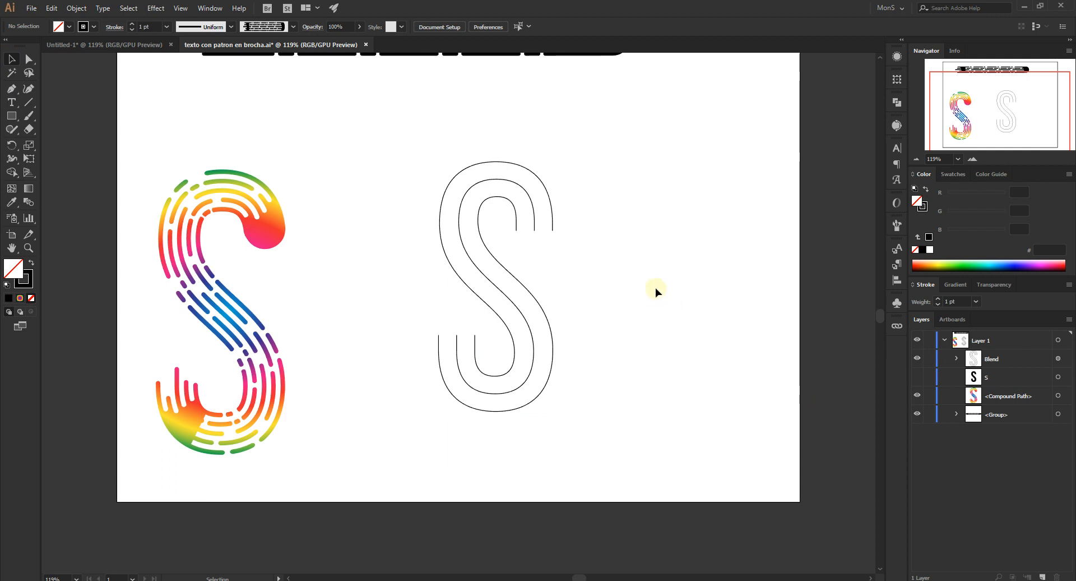
left_click_drag(404, 173, 705, 368)
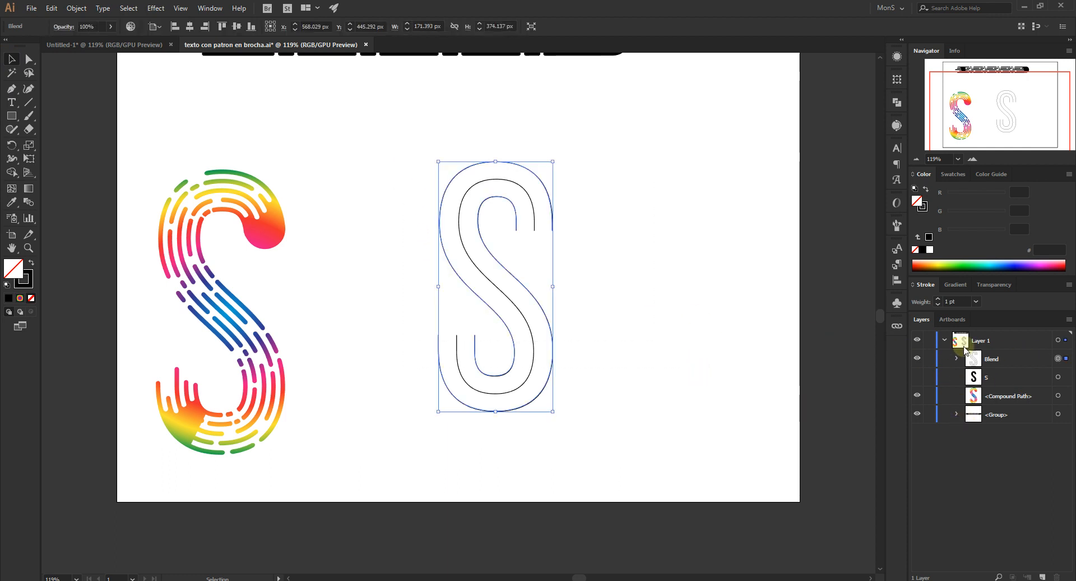
Step: Examine the two paths inside the blend object and check its selection on the artboard
left_click(956, 359)
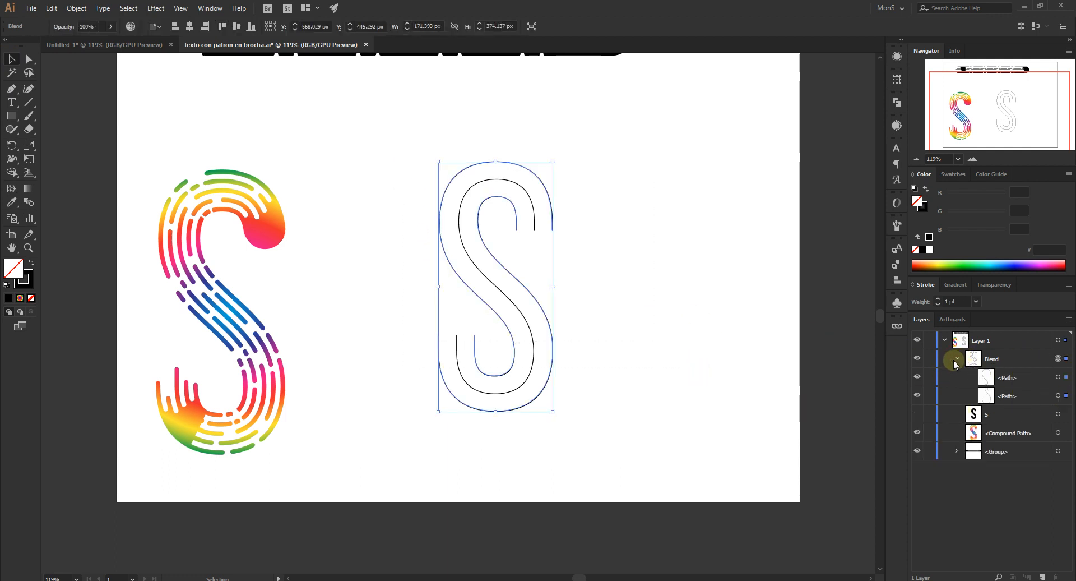
left_click(1009, 378)
left_click(1009, 396)
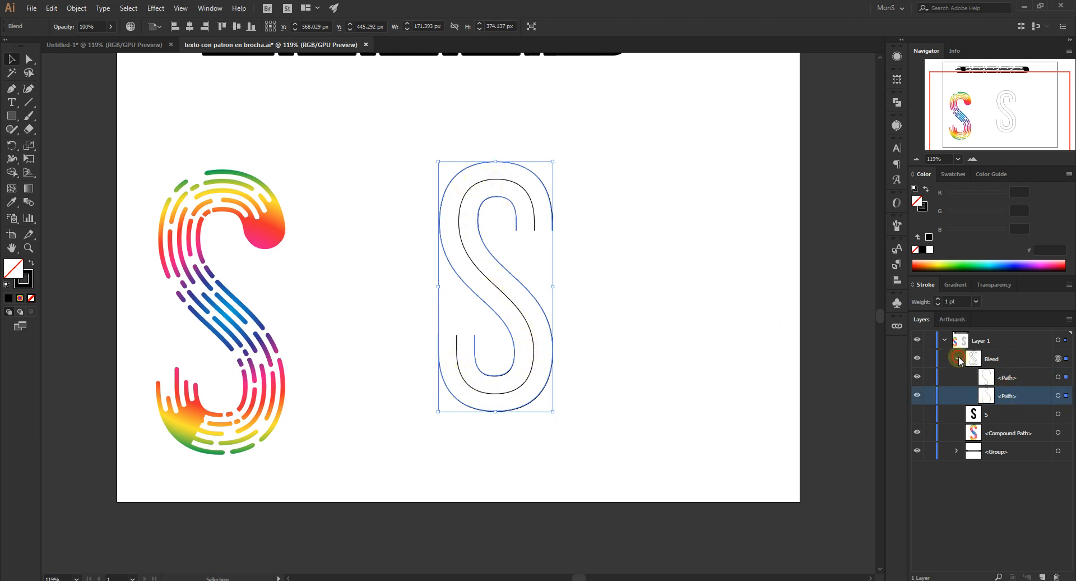
left_click(956, 358)
left_click(595, 311)
left_click_drag(424, 152, 675, 452)
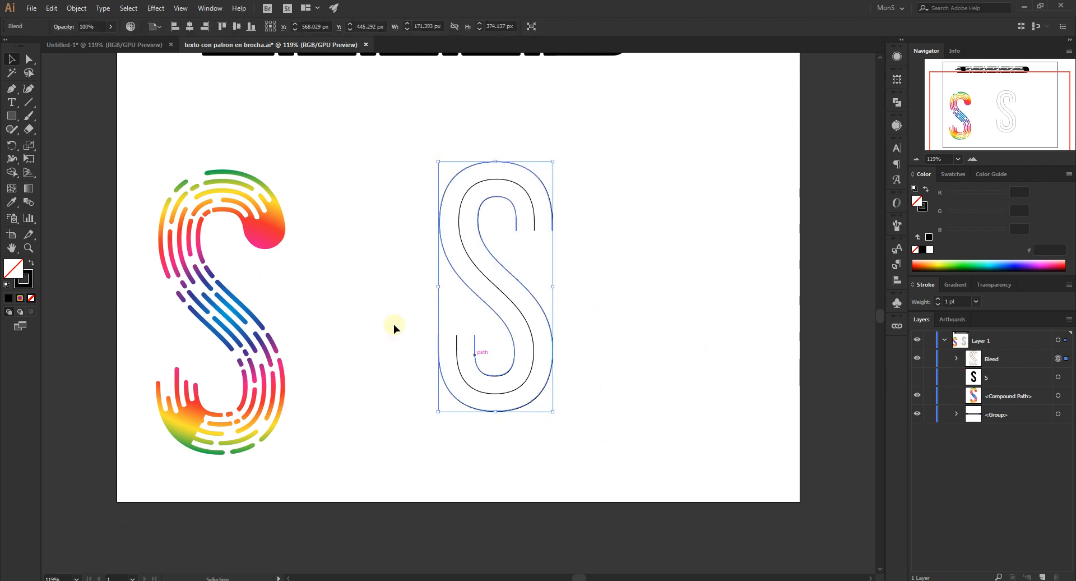
left_click(460, 203)
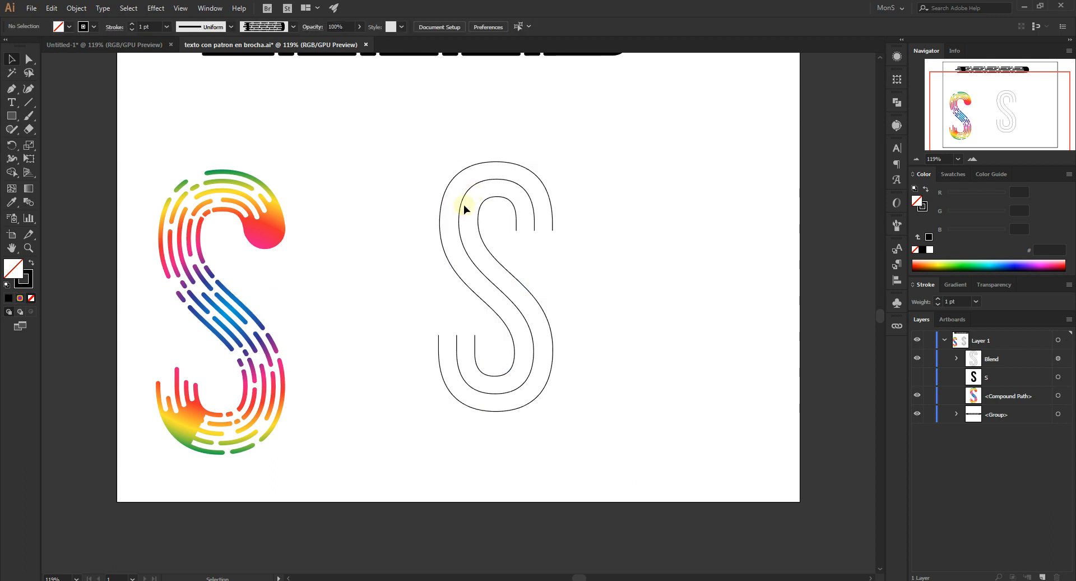
Step: Expand the S blend into separate paths and ungroup them
left_click_drag(440, 139, 592, 425)
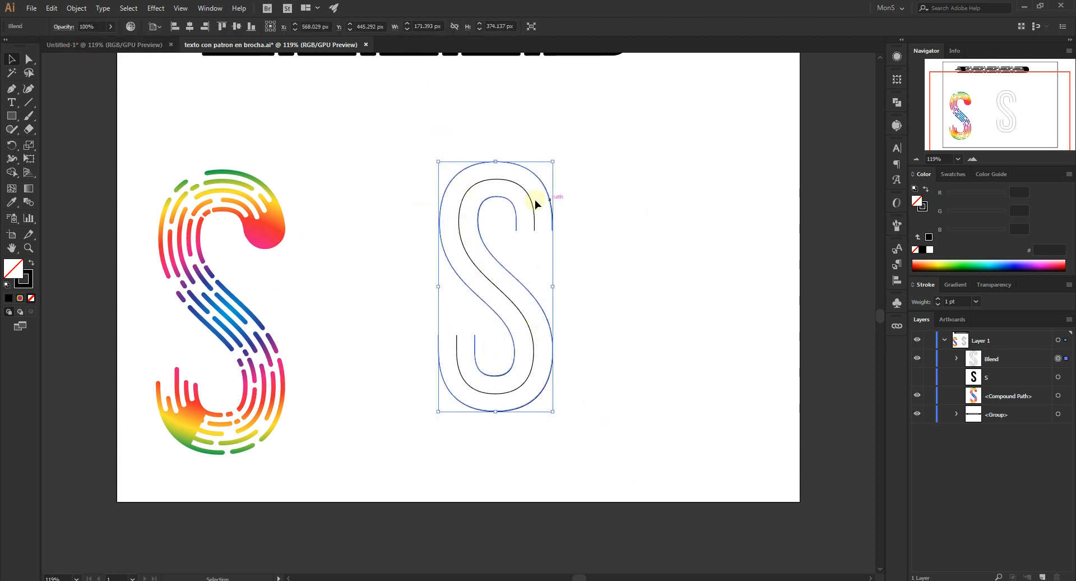
left_click(75, 9)
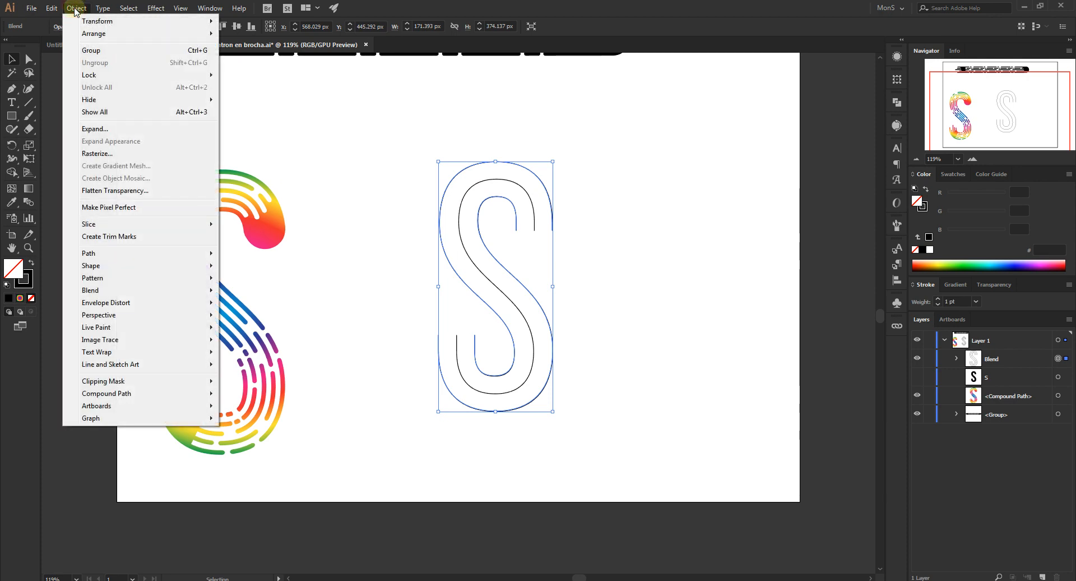
mouse_move(188, 296)
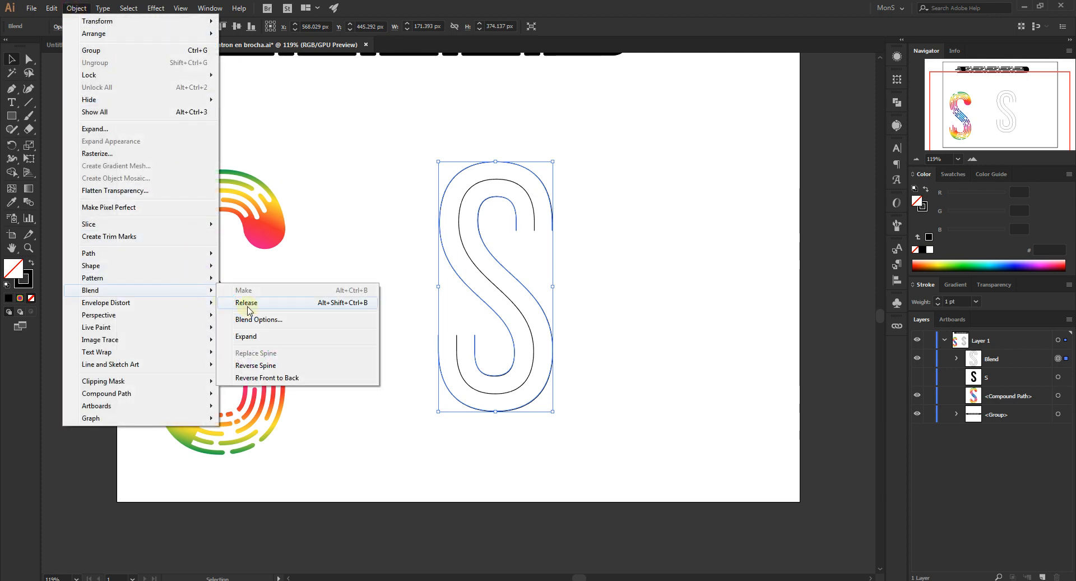
left_click(302, 338)
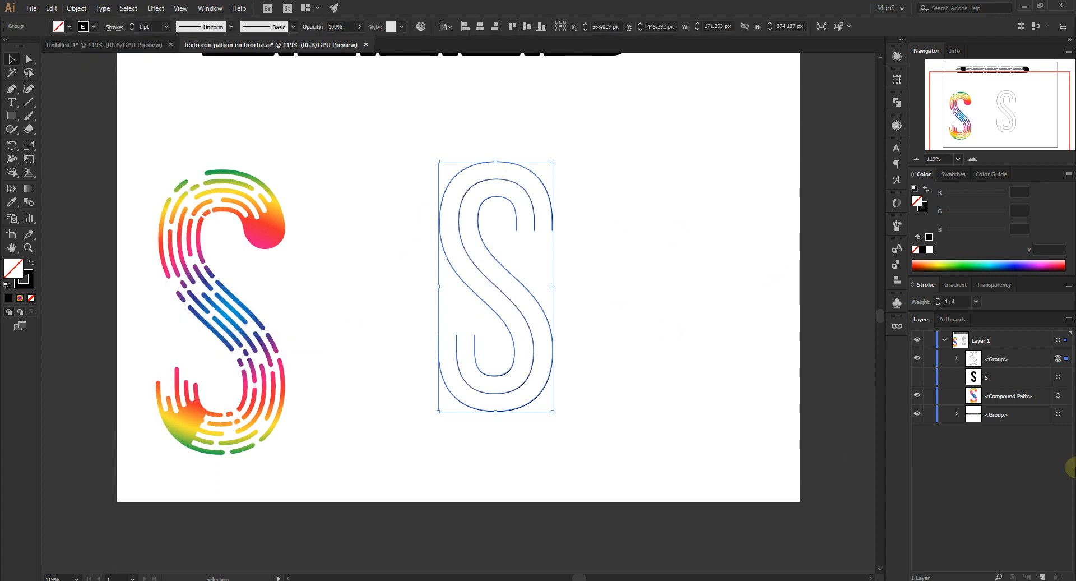
right_click(477, 184)
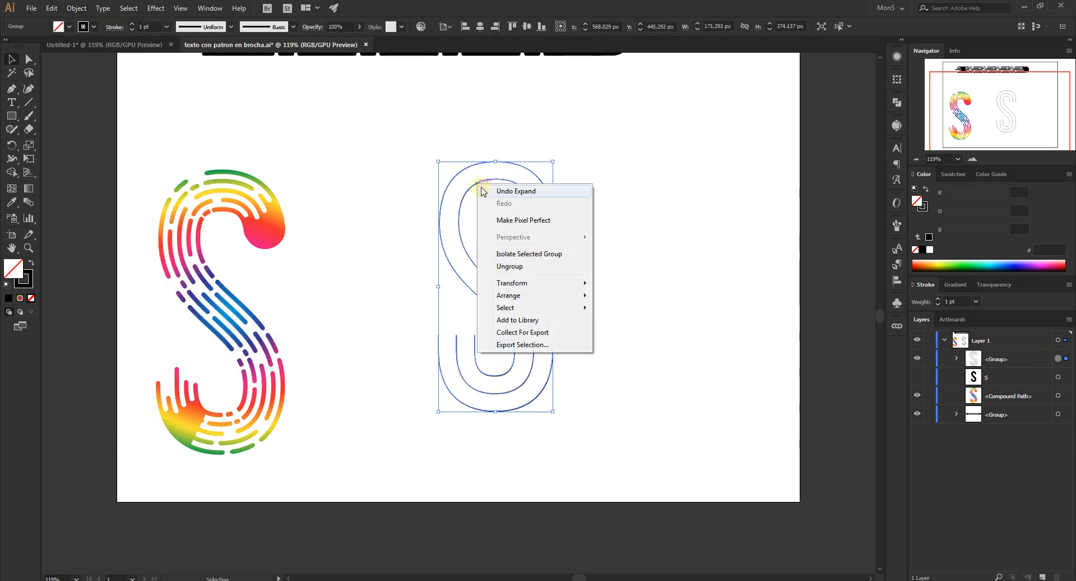
left_click(527, 265)
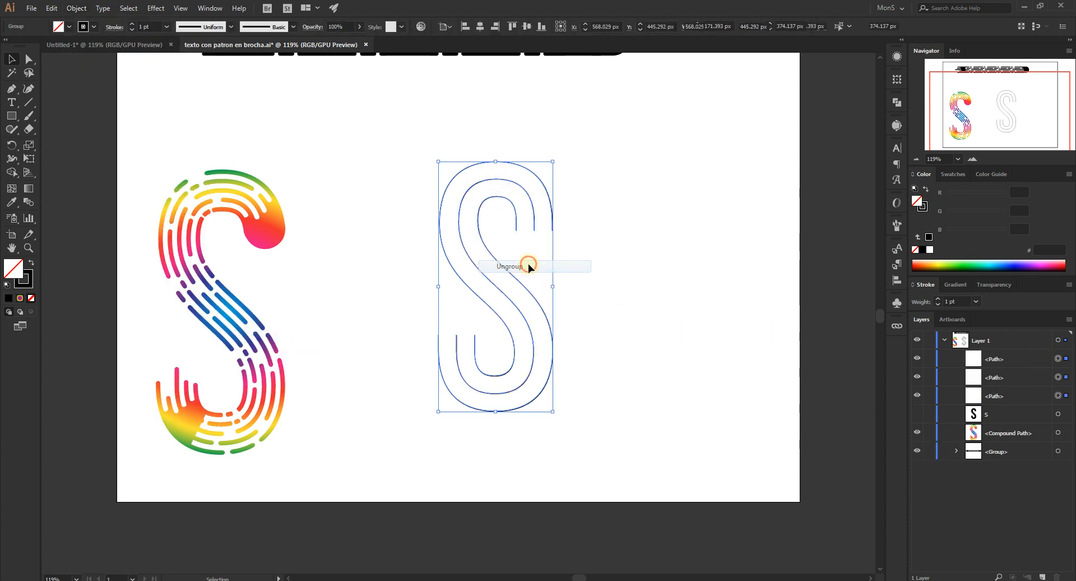
Step: Delete the two original S paths, leaving only the center path from the blend
left_click(580, 217)
left_click(544, 184)
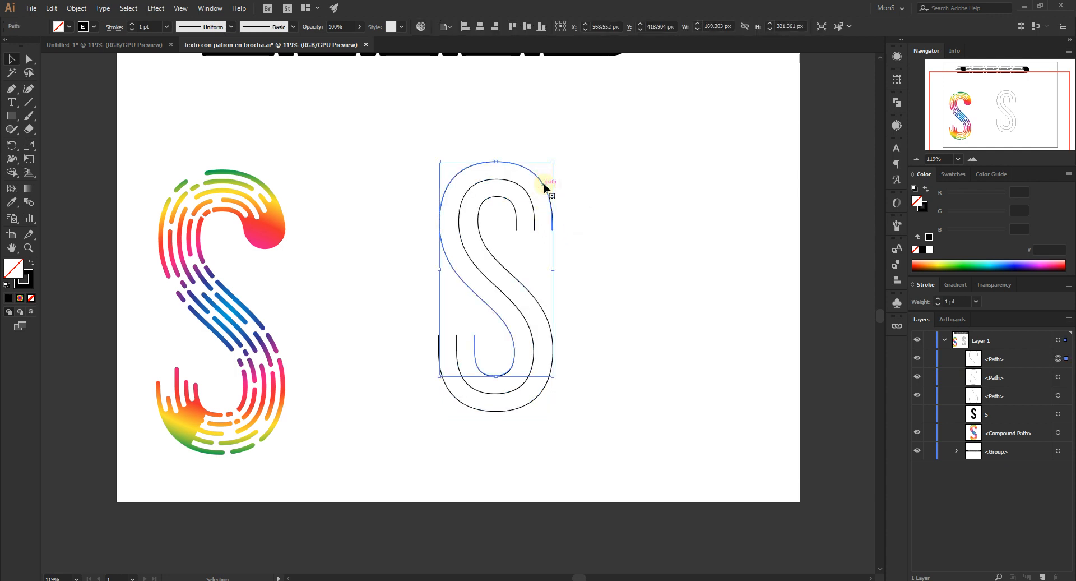
key("Delete")
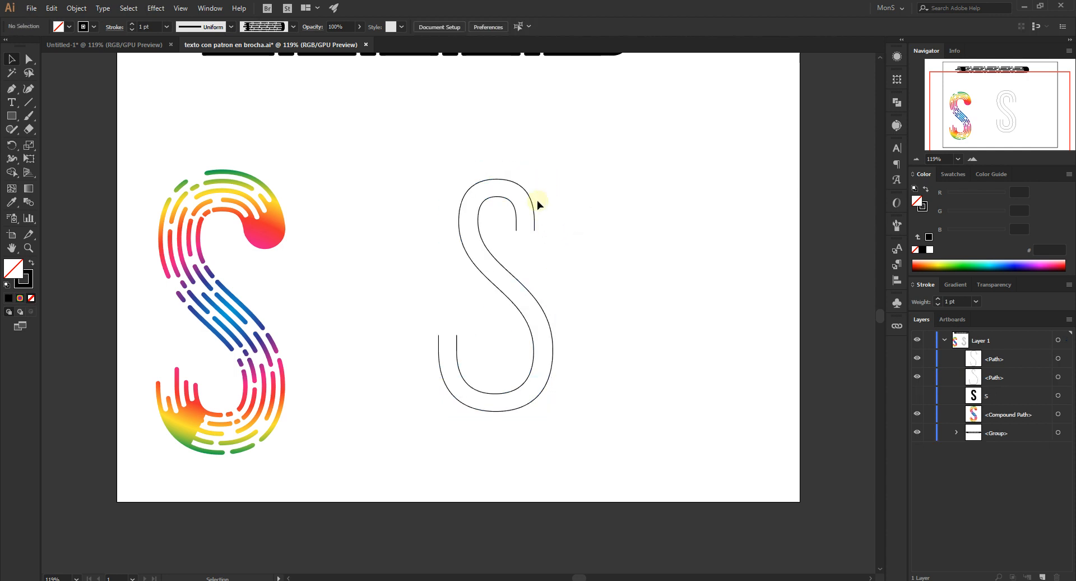
left_click(493, 251)
key("Delete")
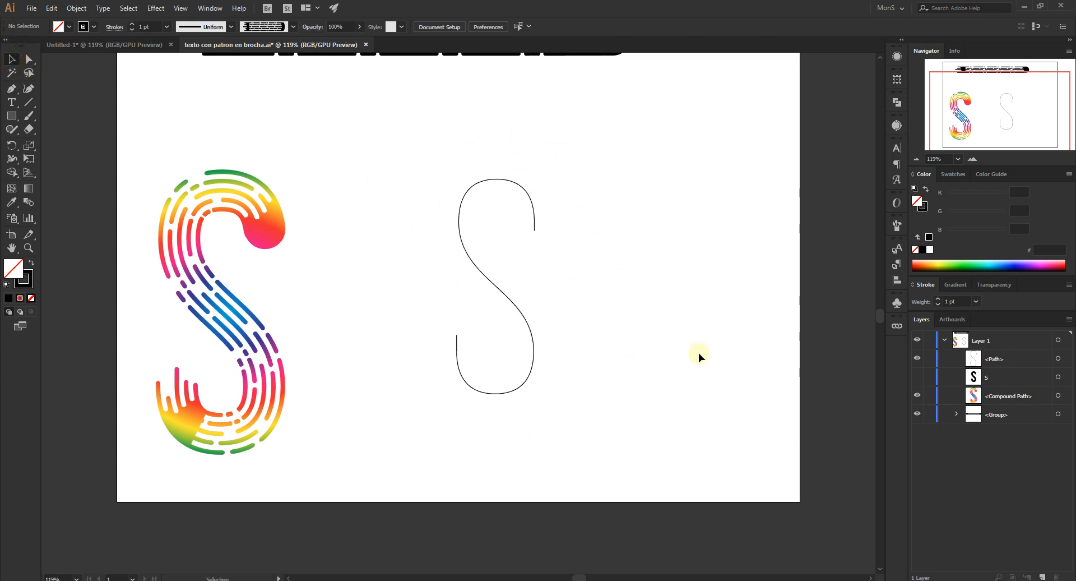
Step: Apply the striped, round-ended art brush to the center S path and deselect it
left_click_drag(418, 158, 680, 503)
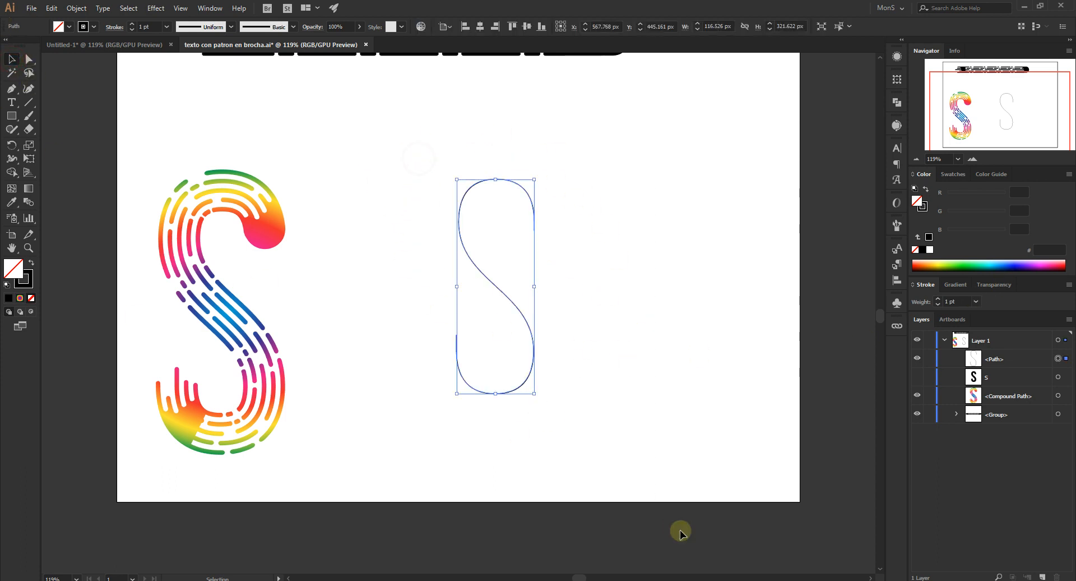
left_click(897, 227)
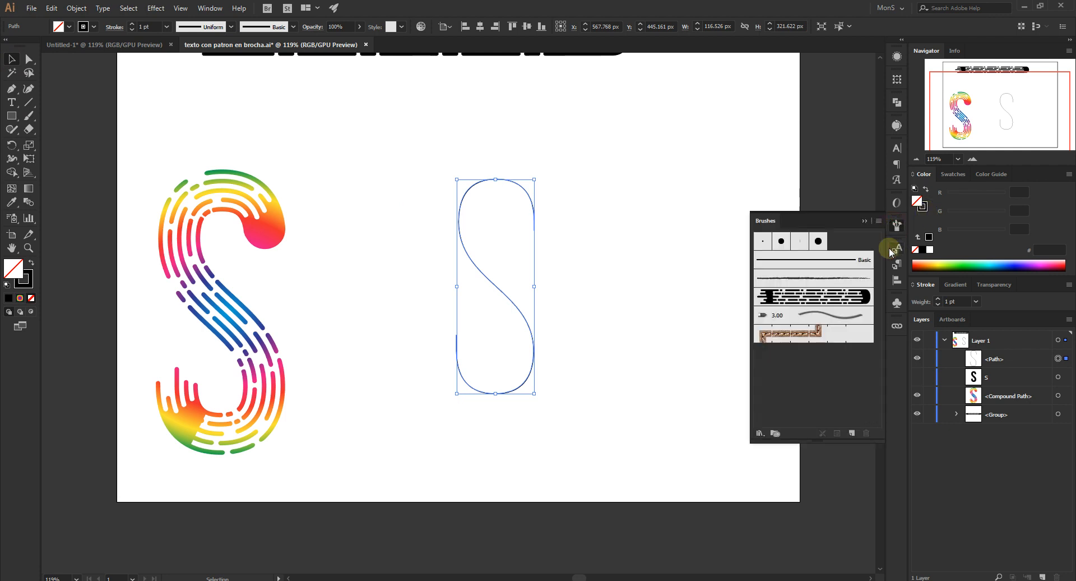
left_click(852, 297)
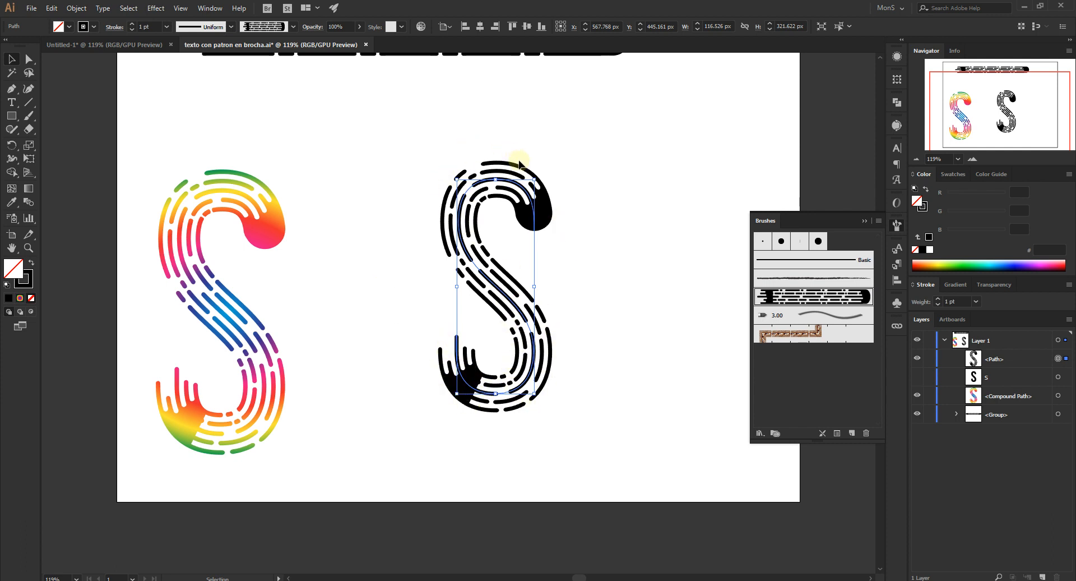
left_click(897, 225)
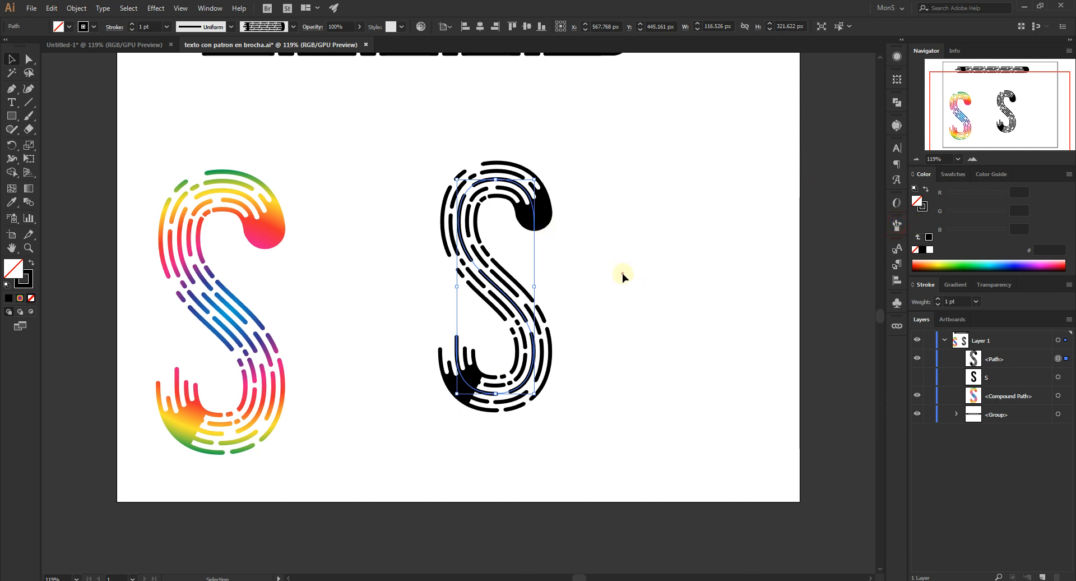
left_click(617, 277)
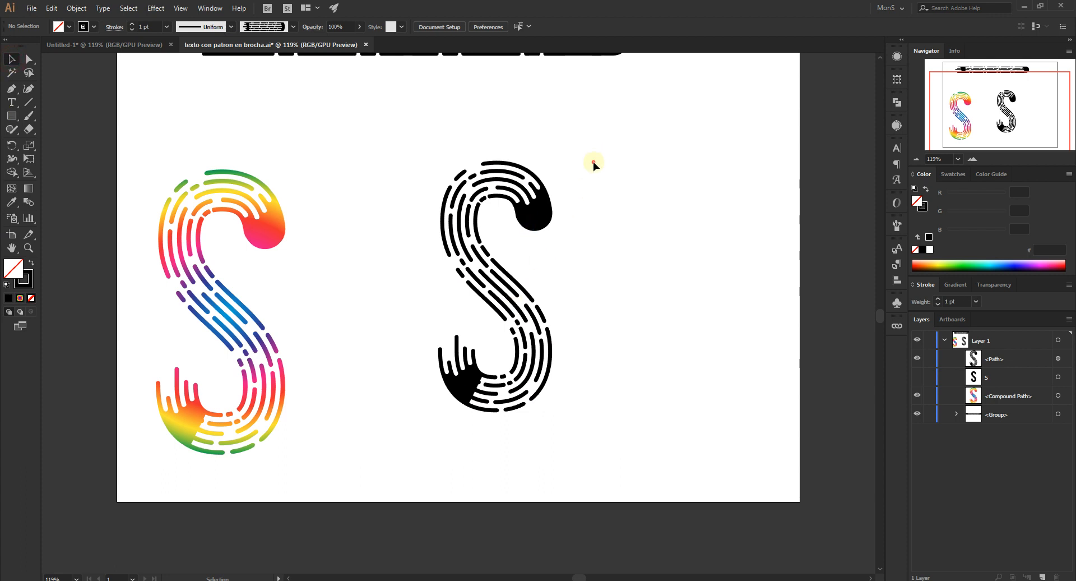
Step: Try recoloring the brushed S by setting its stroke to green 00FF05 and pink FF2EAE
left_click(477, 319)
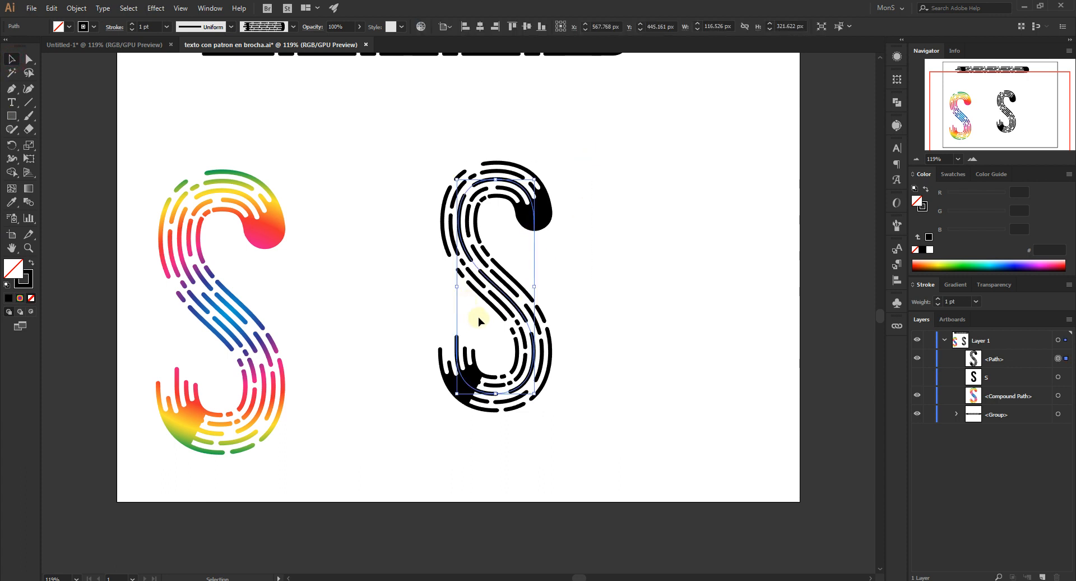
left_click(24, 279)
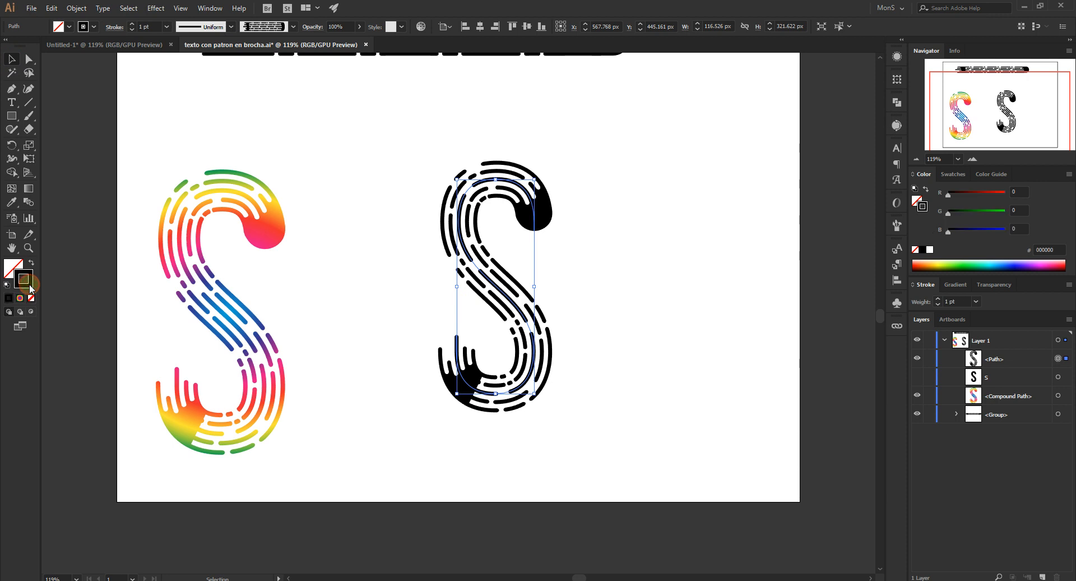
left_click(965, 266)
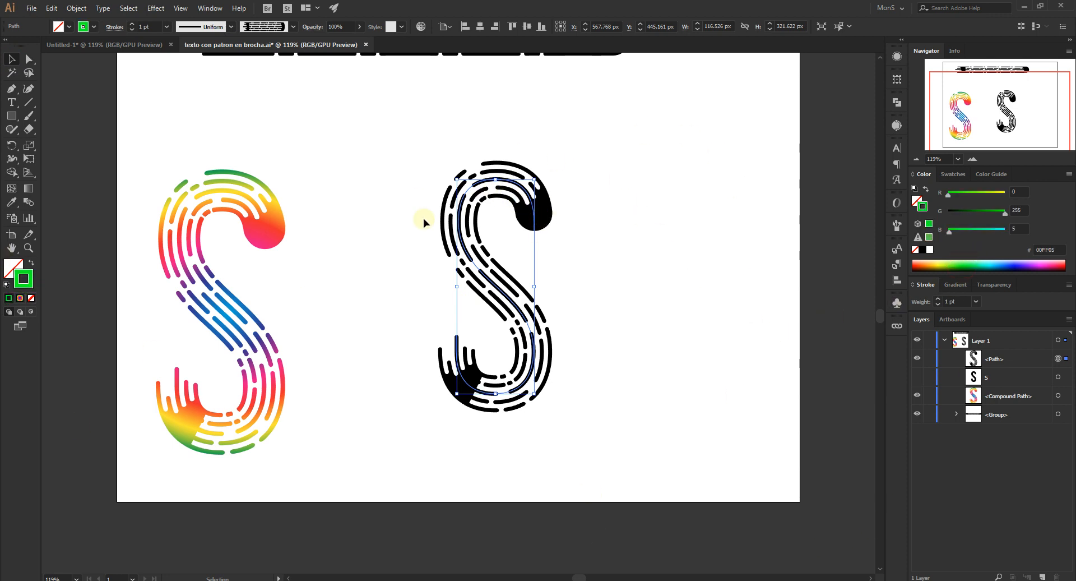
left_click_drag(995, 261, 1054, 259)
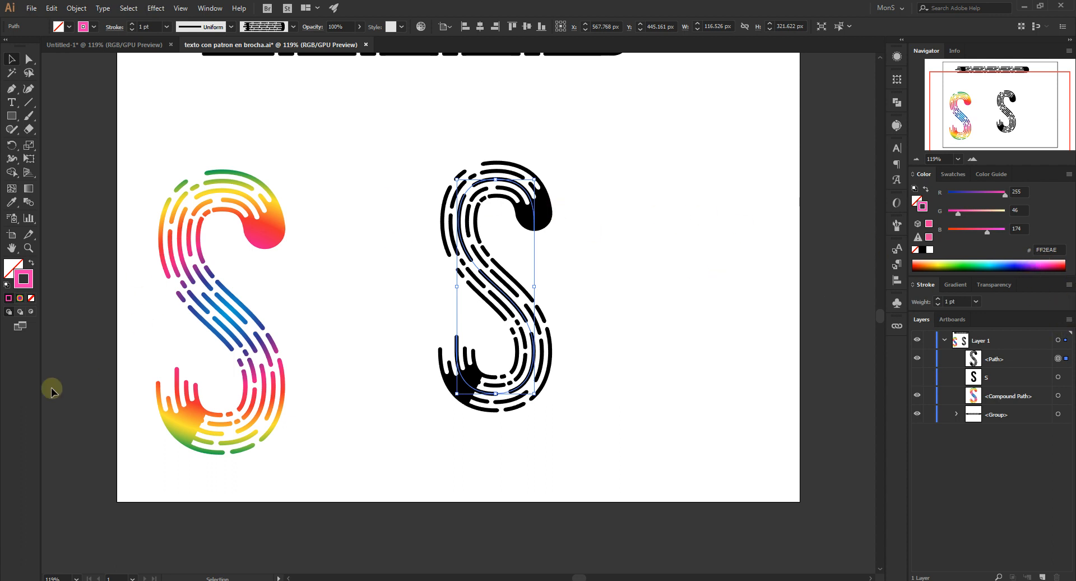
left_click(7, 275)
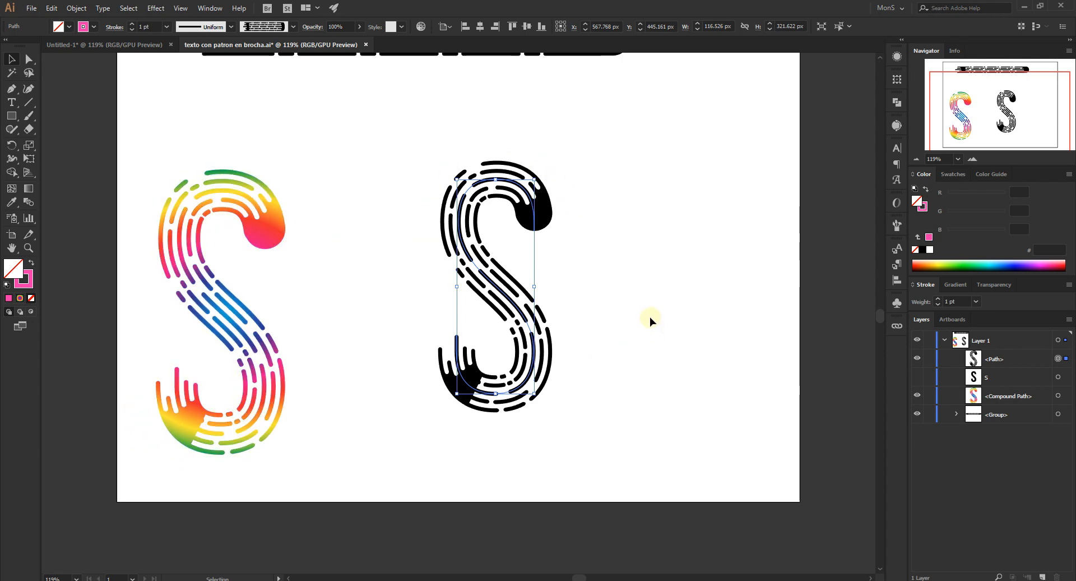
Step: Reposition the brushed S slightly, placing it at about X 564.5 px, Y 441.5 px
left_click(11, 59)
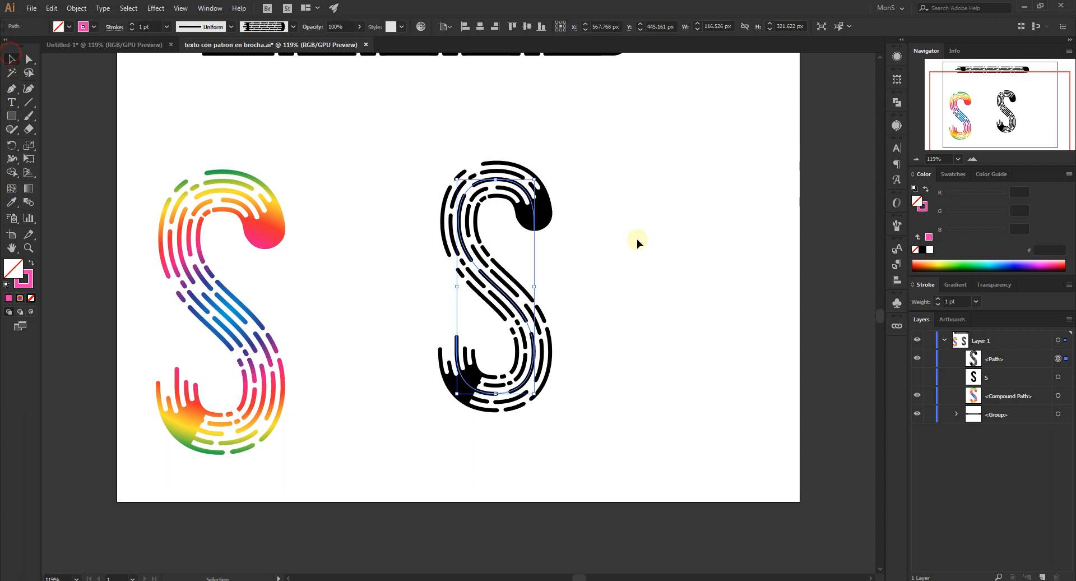
left_click(471, 199)
left_click_drag(472, 200, 490, 194)
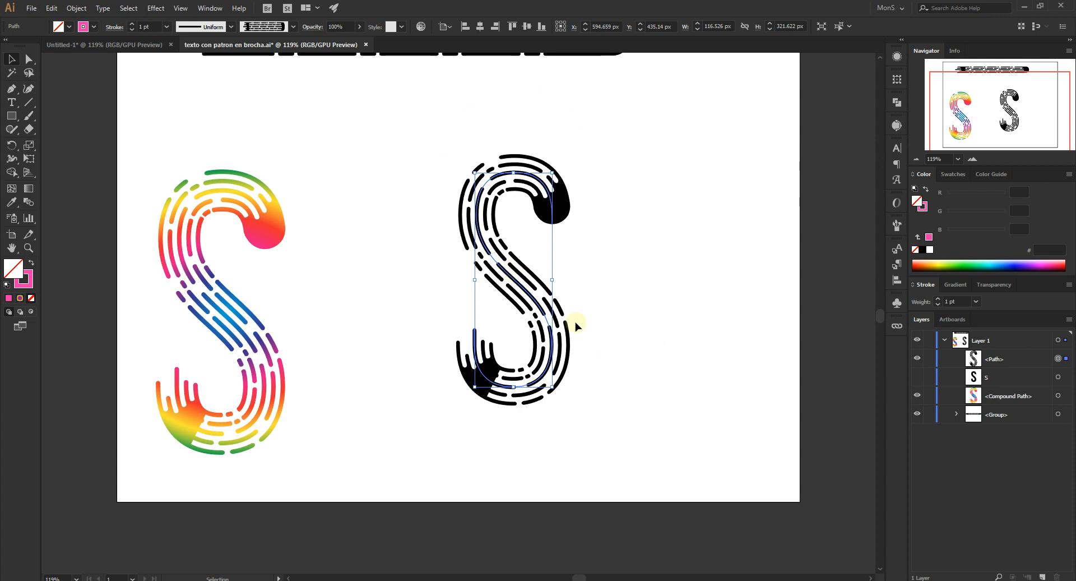
left_click_drag(563, 209, 543, 215)
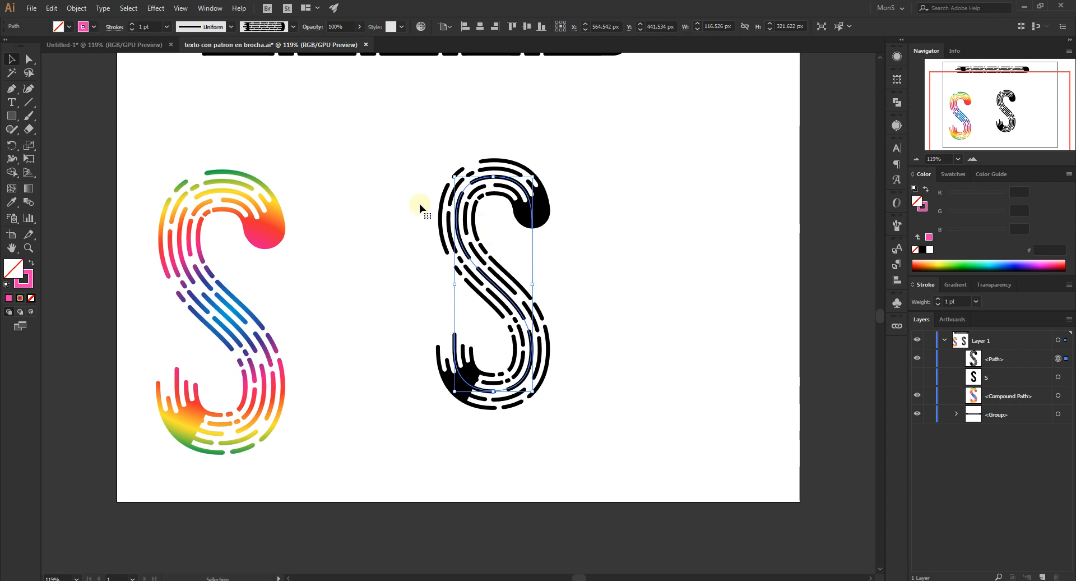
Step: Expand the appearance of the brushed S into filled shapes and display its anchor points with the Direct Selection tool
left_click(76, 8)
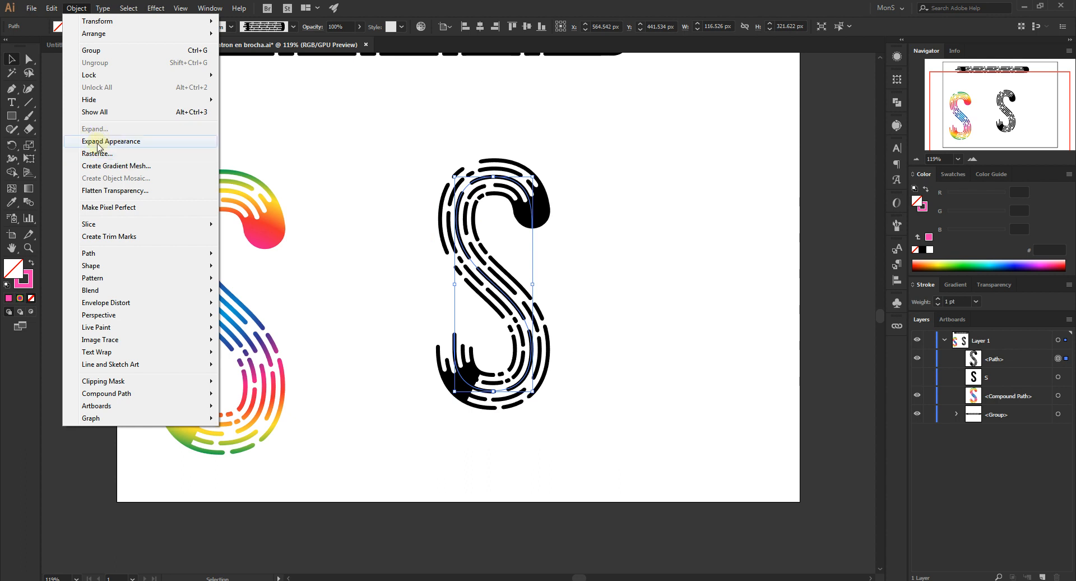
left_click(137, 145)
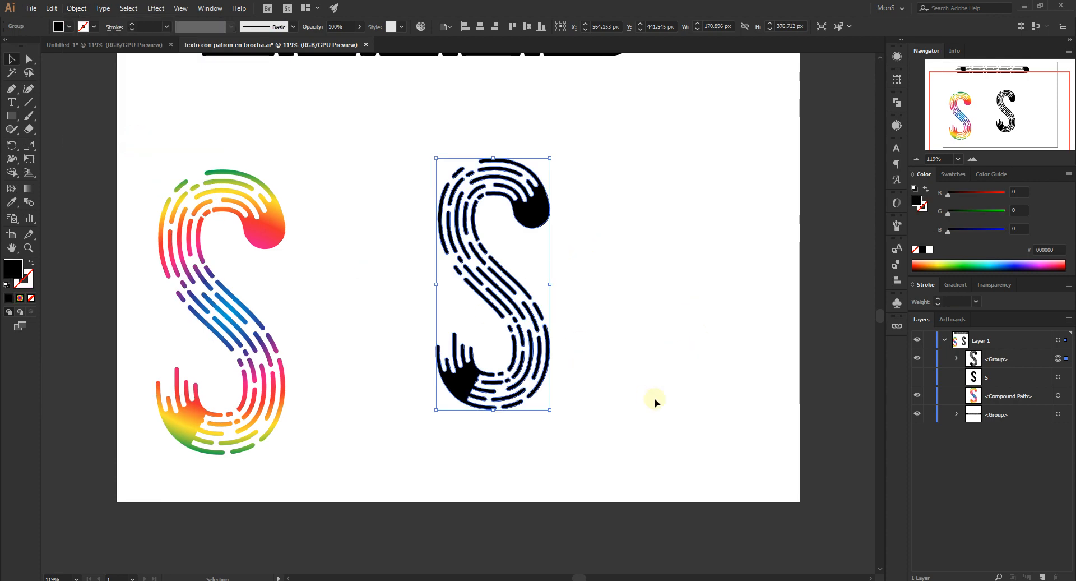
left_click(28, 59)
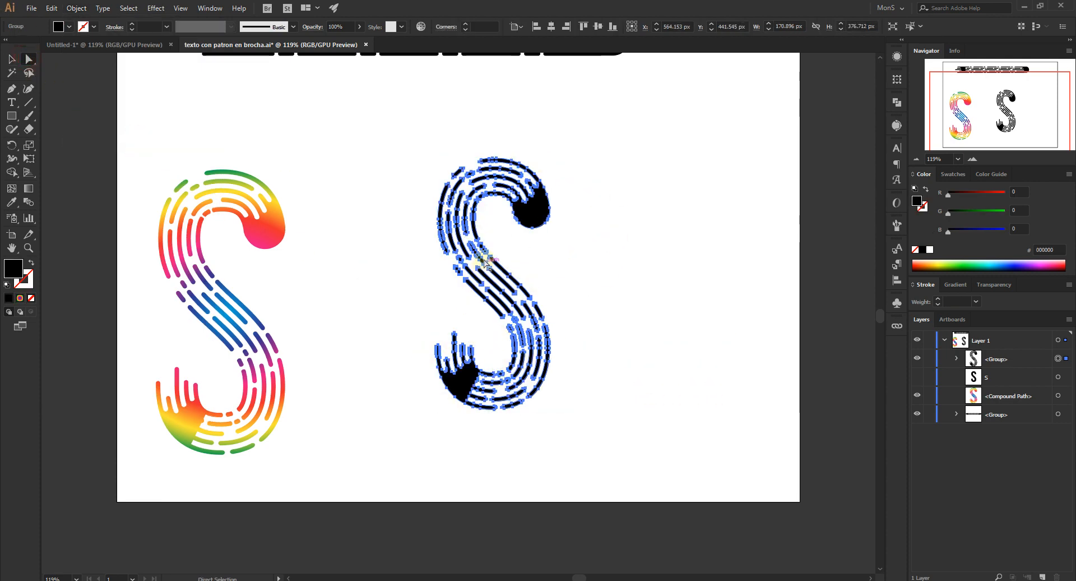
scroll(460, 244, "up", 1)
scroll(460, 244, "up", 1)
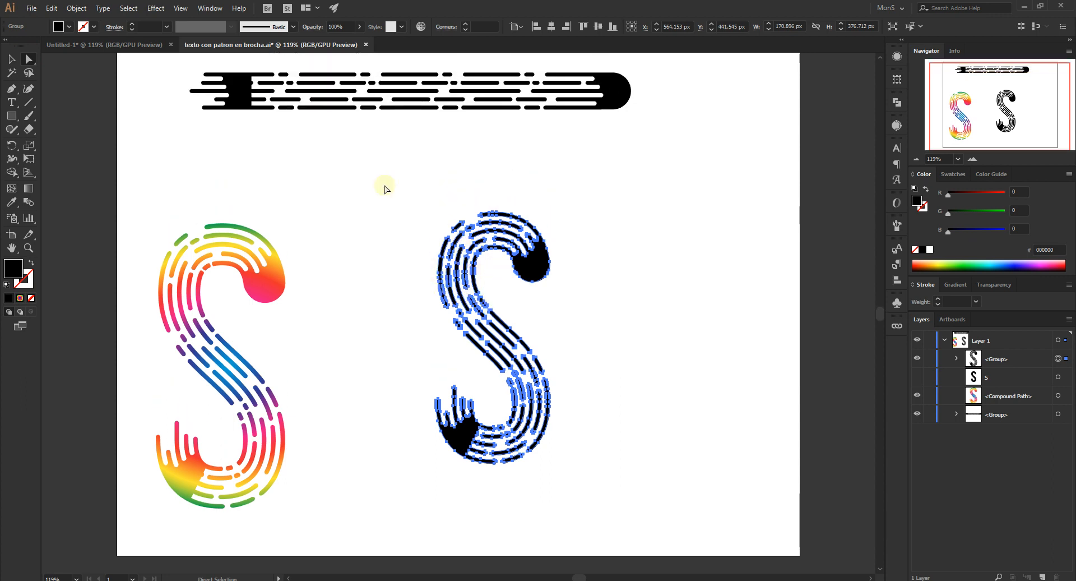
scroll(426, 216, "down", 2)
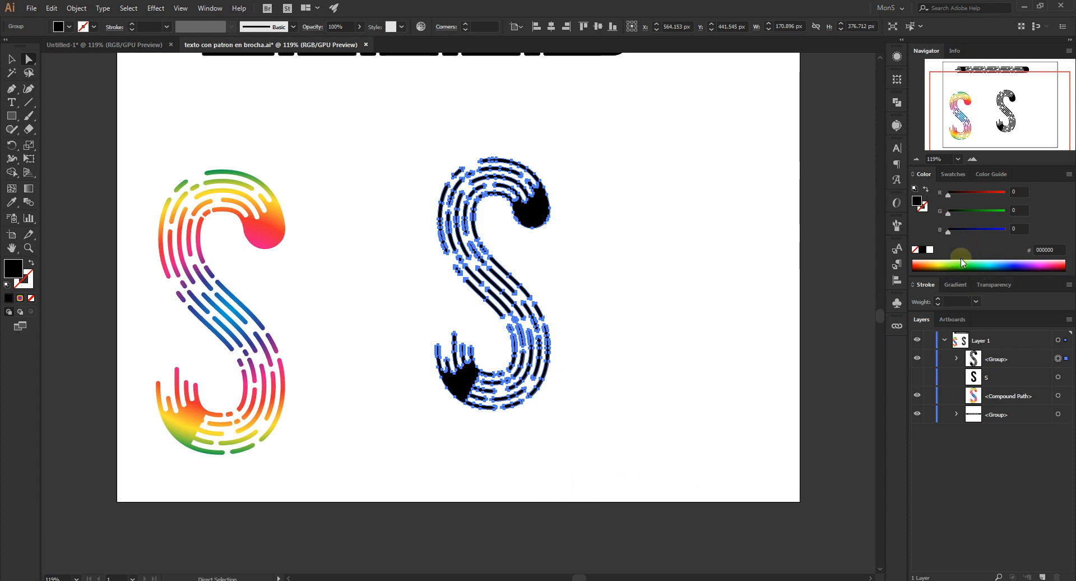
Step: Open the Spectrums gradient swatch library for the expanded S
left_click(958, 176)
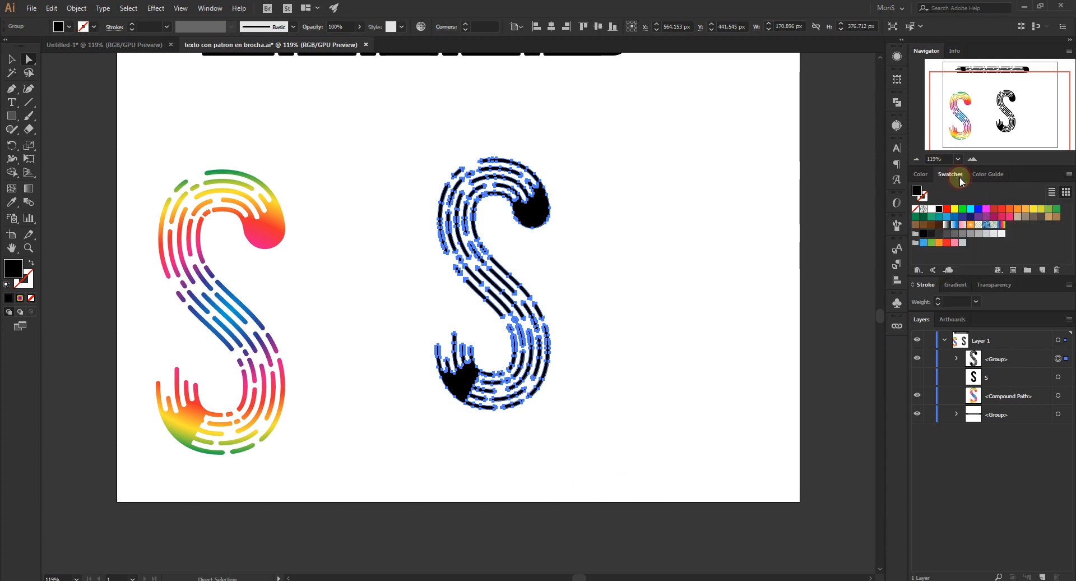
left_click(918, 270)
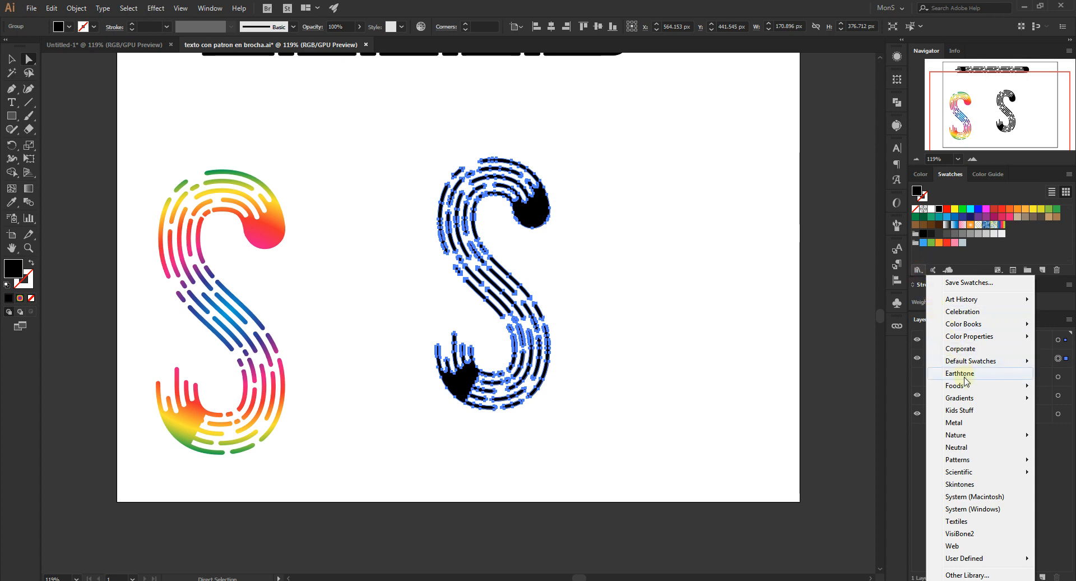
mouse_move(971, 398)
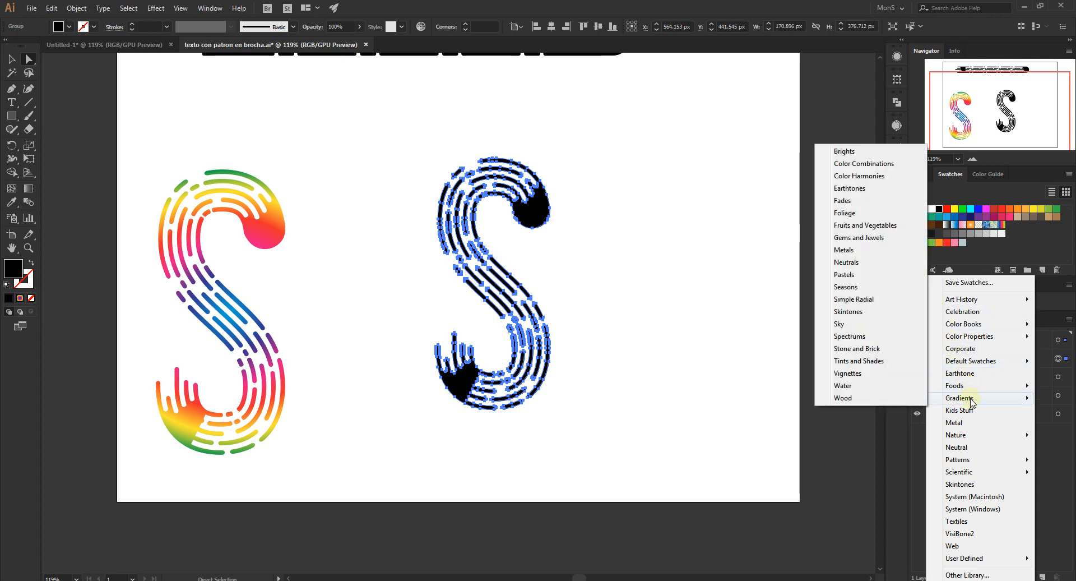
left_click(882, 340)
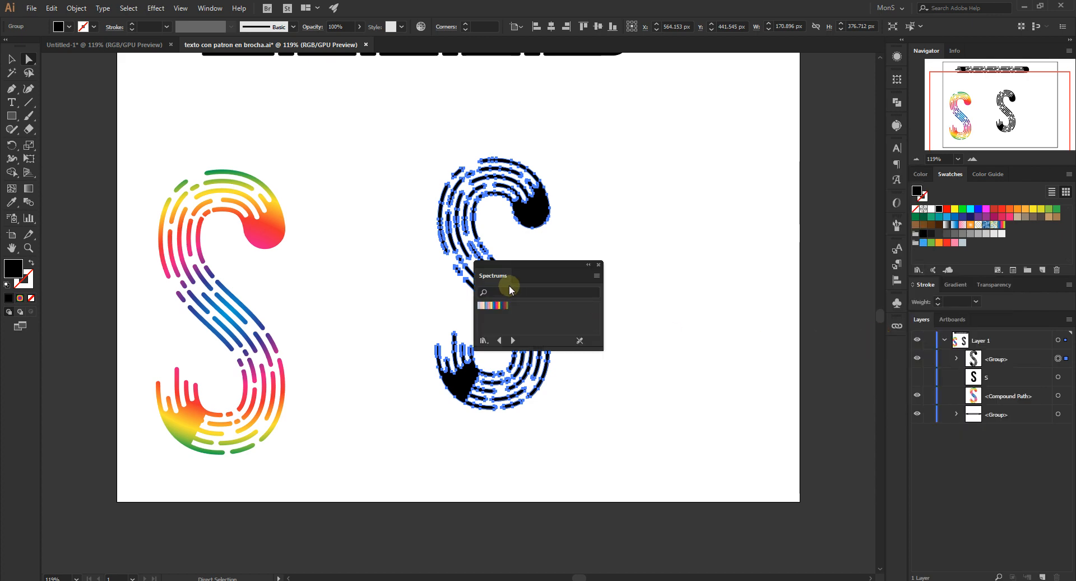
Step: Fill the expanded S with the blue-to-green rainbow gradient from the Spectrums library, keeping the enlarged library panel clear of the artwork
left_click_drag(533, 268, 741, 102)
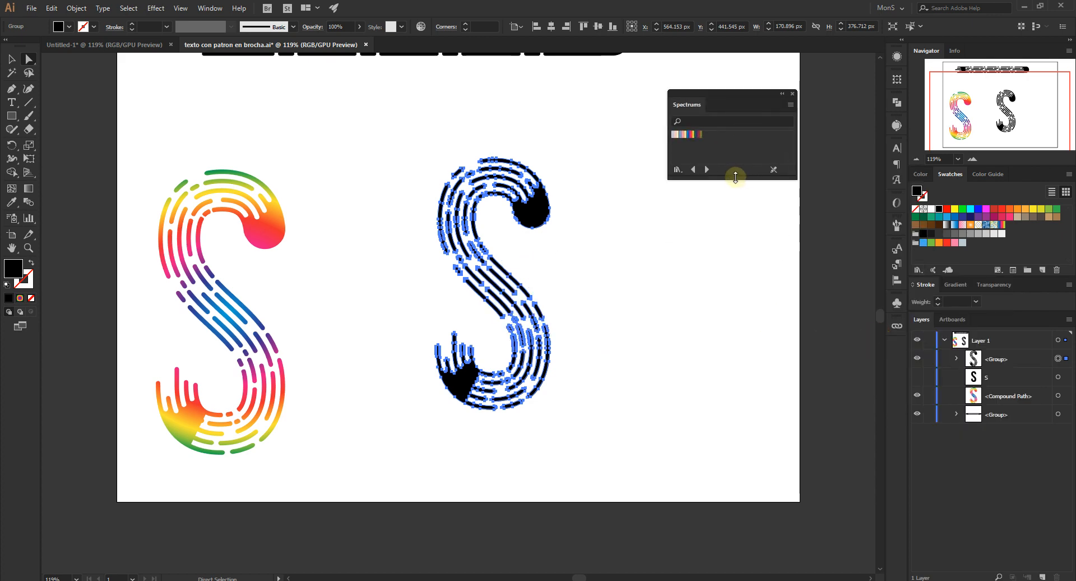
left_click_drag(737, 173, 742, 273)
left_click(691, 134)
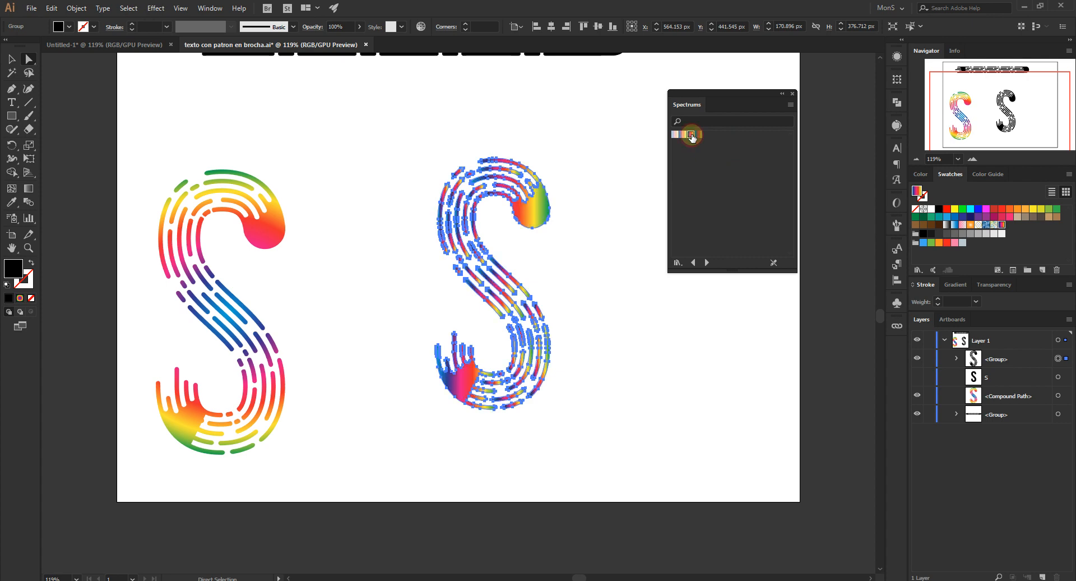
left_click_drag(674, 97, 695, 84)
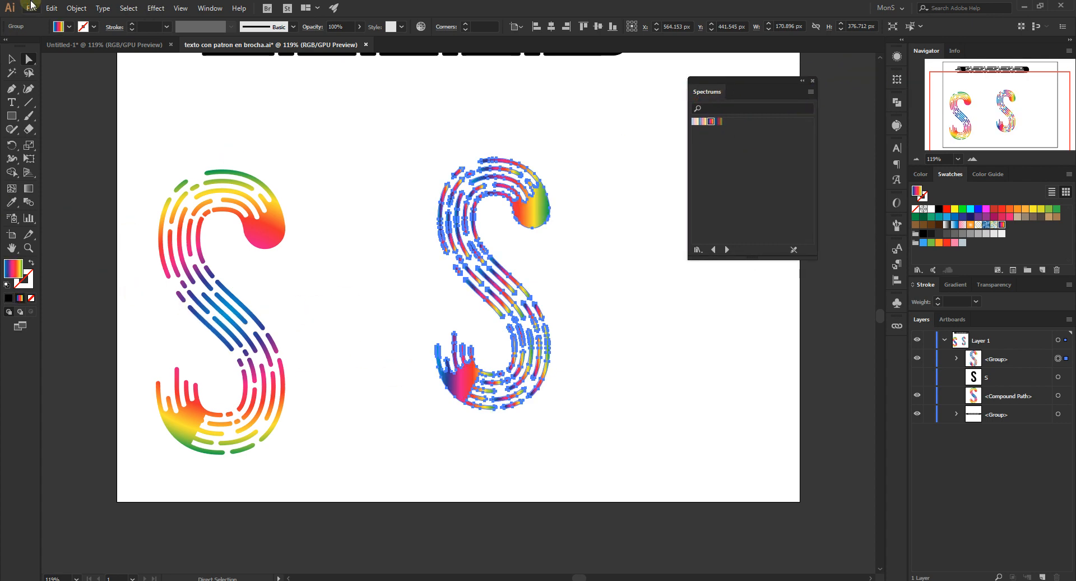
Step: Change the gradient type of the S fill from linear to Radial
left_click(12, 58)
left_click(956, 284)
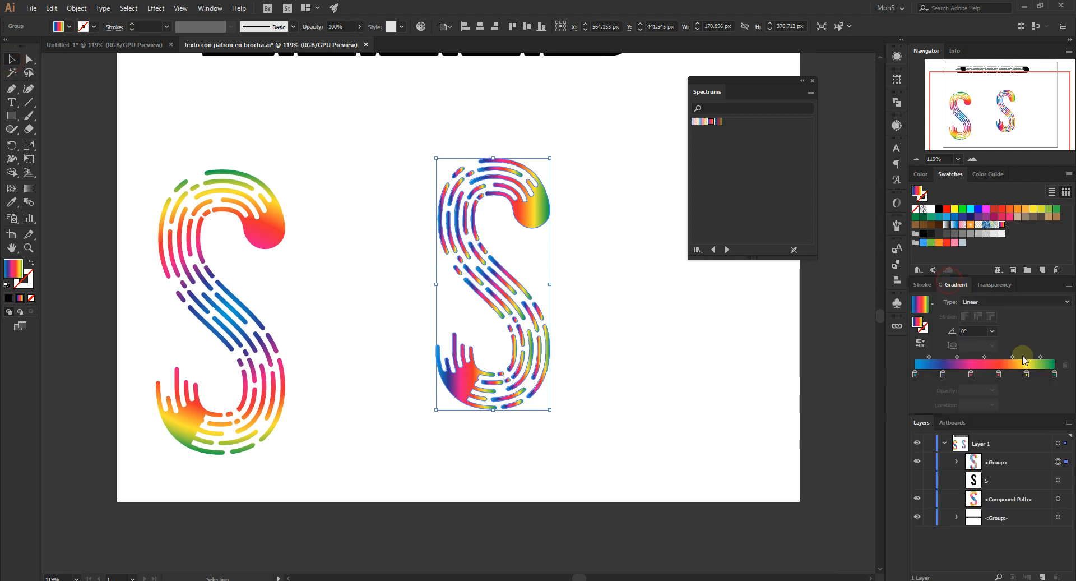
left_click(1035, 302)
left_click(1011, 328)
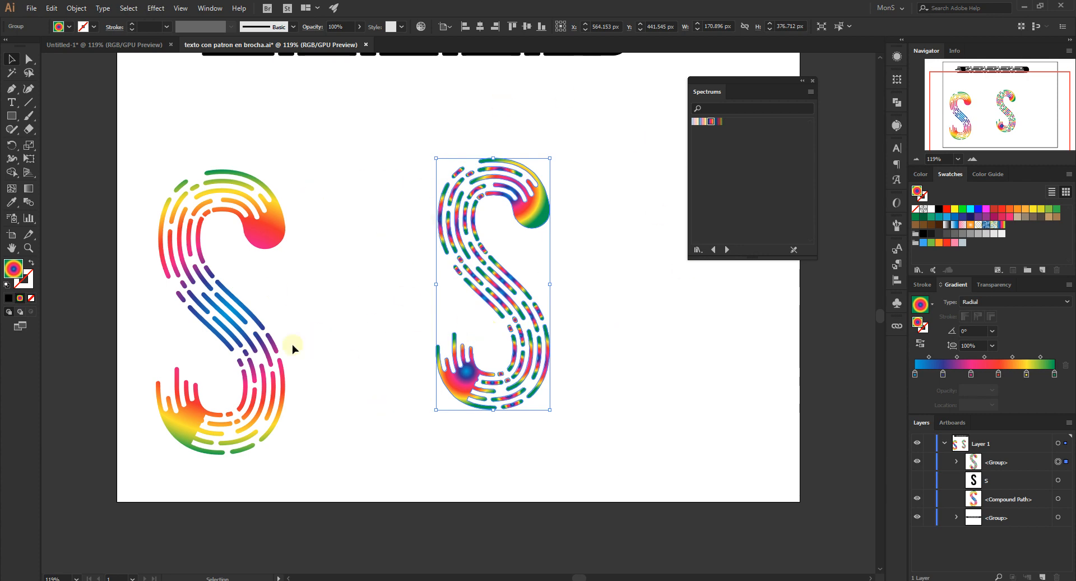
Step: Redraw the radial gradient across the whole S from its blue center to the green upper curve at about 63.4°, then deselect it
left_click(28, 189)
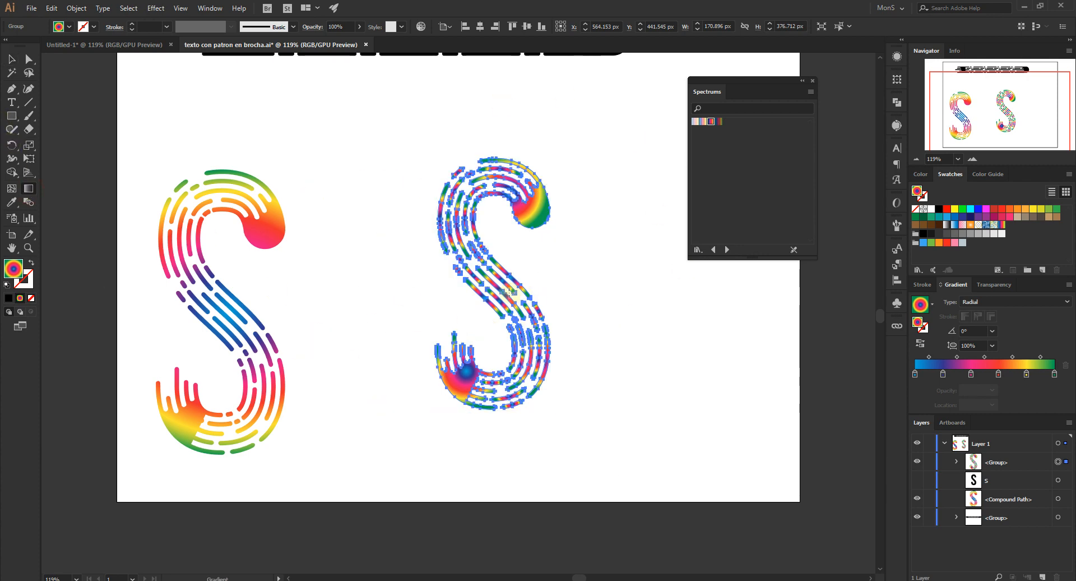
mouse_move(496, 286)
left_mouse_down()
mouse_move(516, 325)
mouse_move(517, 420)
mouse_move(497, 439)
mouse_move(513, 337)
mouse_move(493, 164)
mouse_move(509, 396)
left_mouse_up()
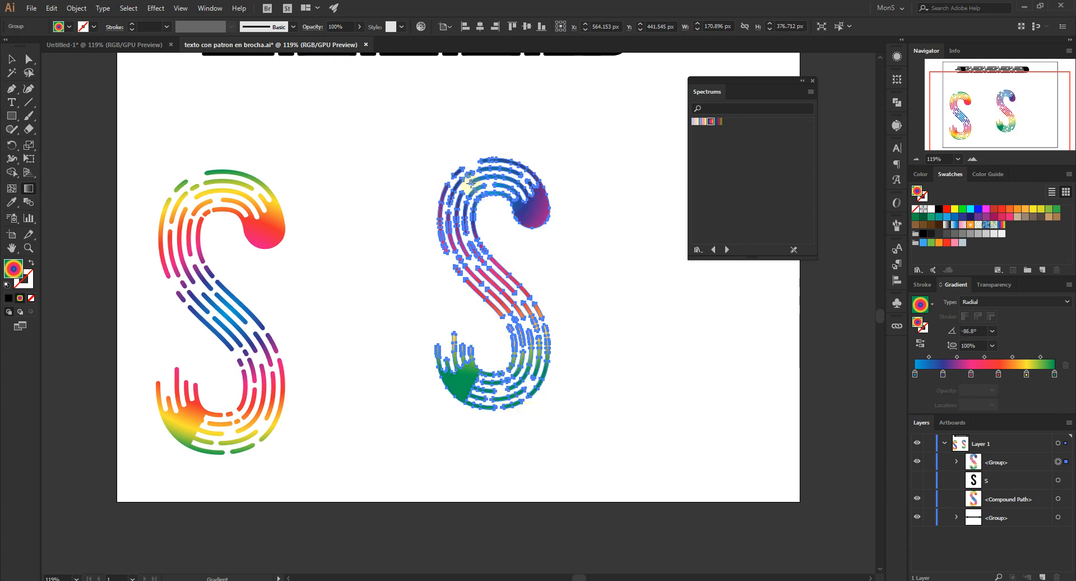
left_click_drag(456, 209, 634, 280)
left_click_drag(461, 296, 464, 385)
left_click_drag(461, 345, 512, 203)
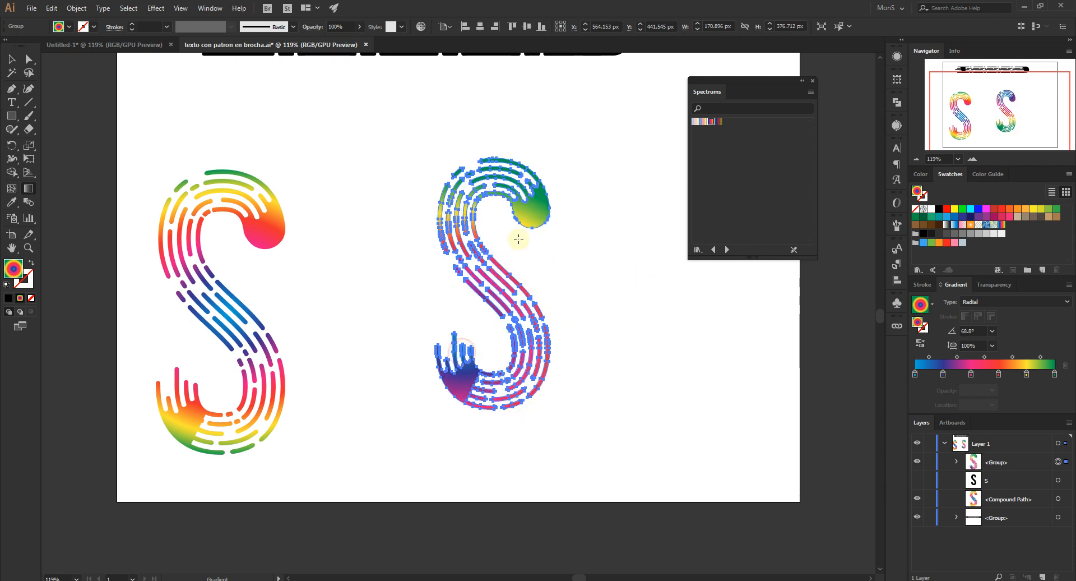
left_click_drag(464, 376, 499, 363)
left_click_drag(490, 295, 553, 168)
left_click(11, 59)
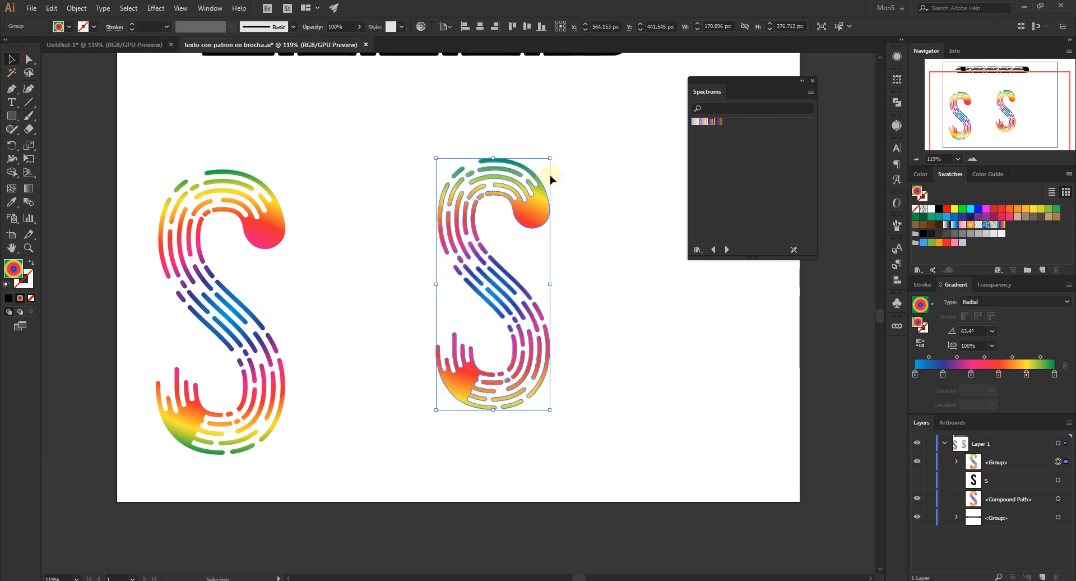
left_click(577, 184)
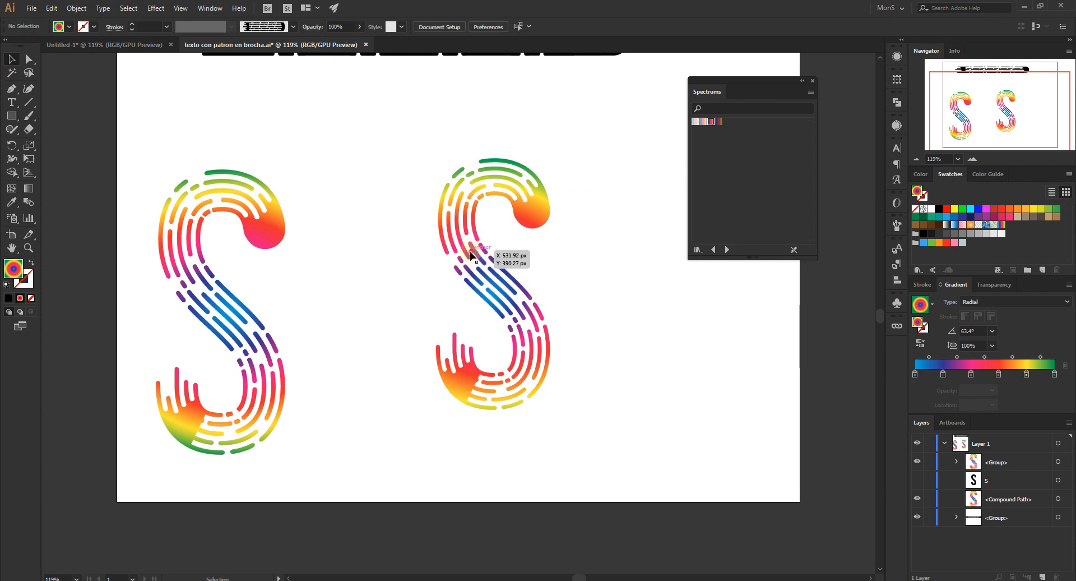
Step: Enlarge the gradient S to about 230.6 by 508.3 px and shift it slightly left
left_click_drag(481, 252, 448, 203)
left_click_drag(516, 361, 575, 449)
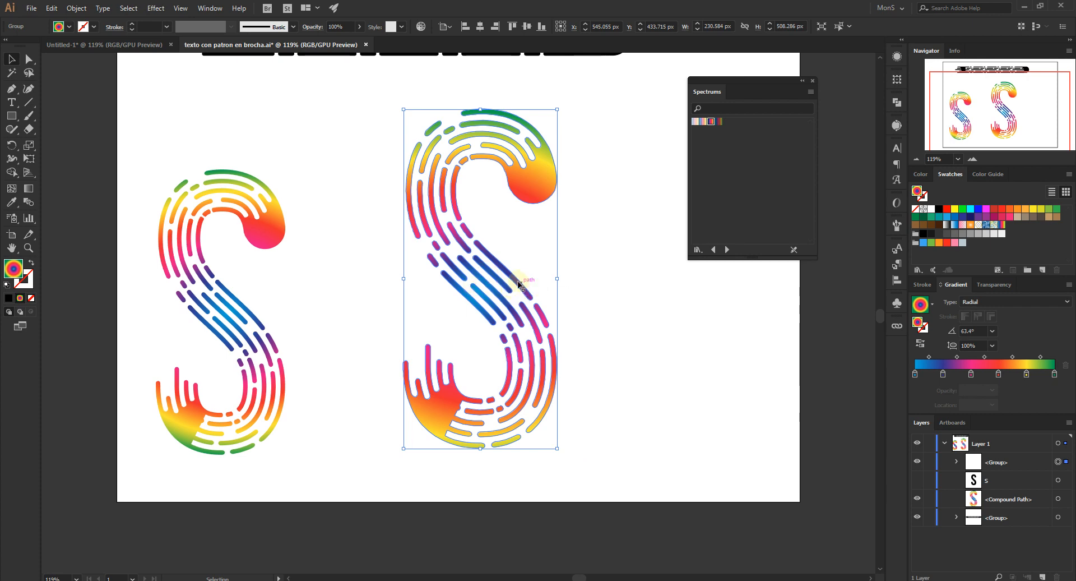
left_click_drag(500, 276, 493, 276)
left_click(584, 267)
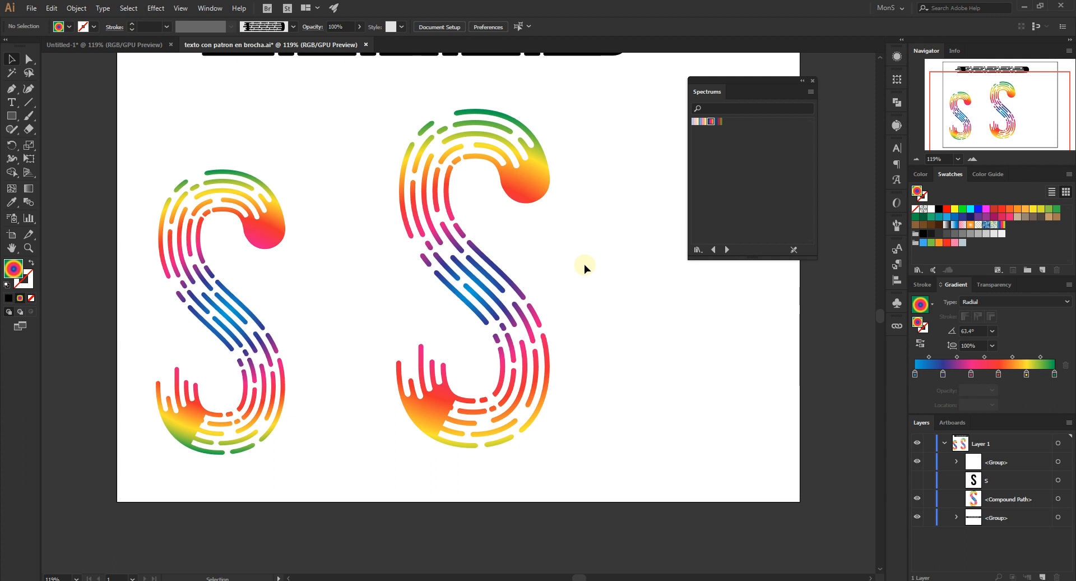
Step: Collapse the Spectrums library panel and move it away from the artwork to the upper edge of the canvas
scroll(584, 264, "up", 3)
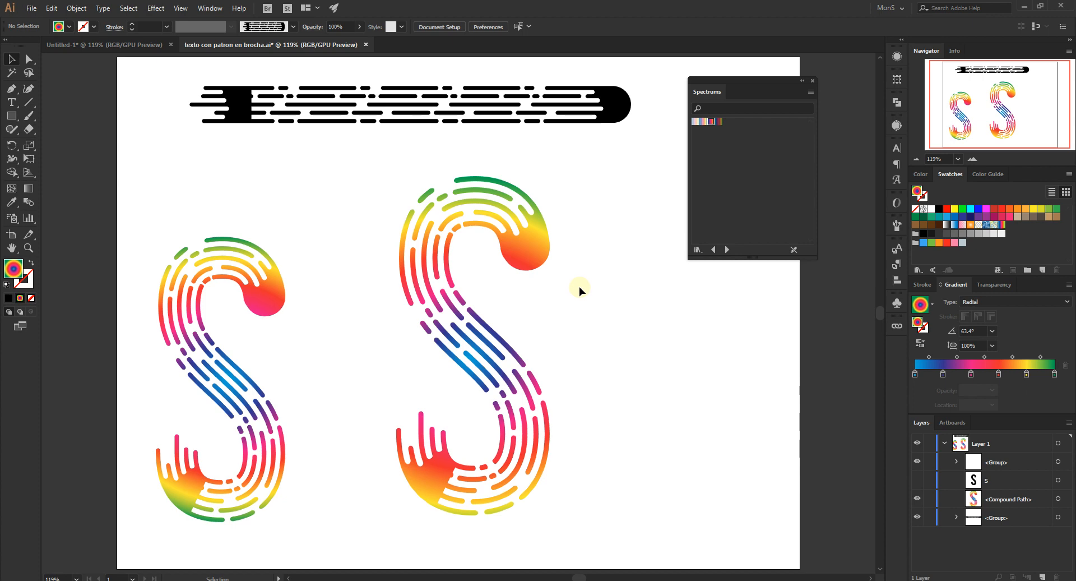
double_click(711, 96)
left_click(711, 95)
double_click(711, 97)
left_click_drag(711, 92, 780, 72)
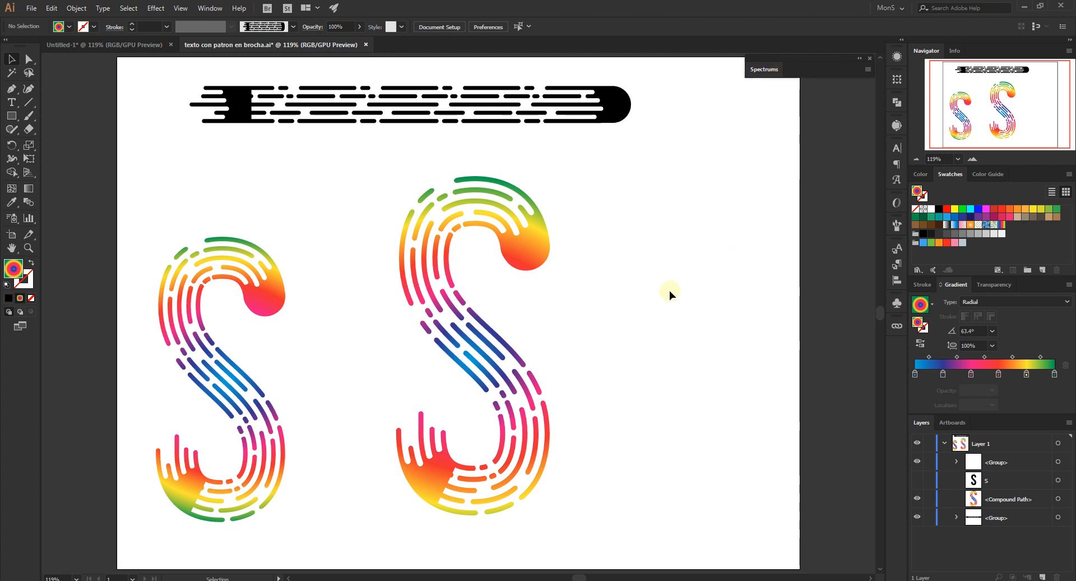
Step: Move the enlarged gradient S slightly right and down to about X 568.3 px, Y 441.5 px, and deselect it
left_click_drag(424, 248, 448, 254)
left_click(676, 260)
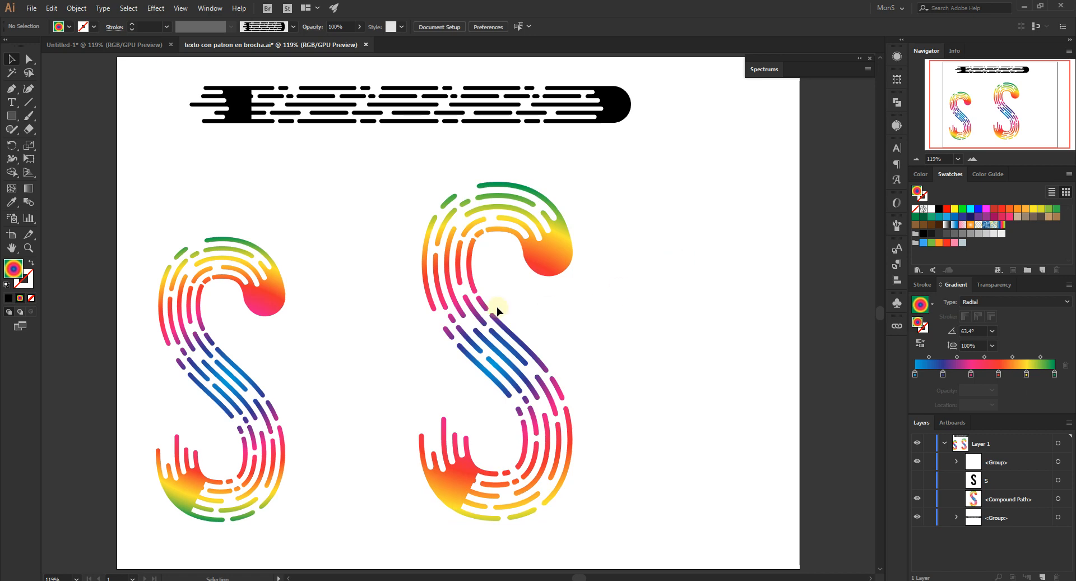
left_click(458, 252)
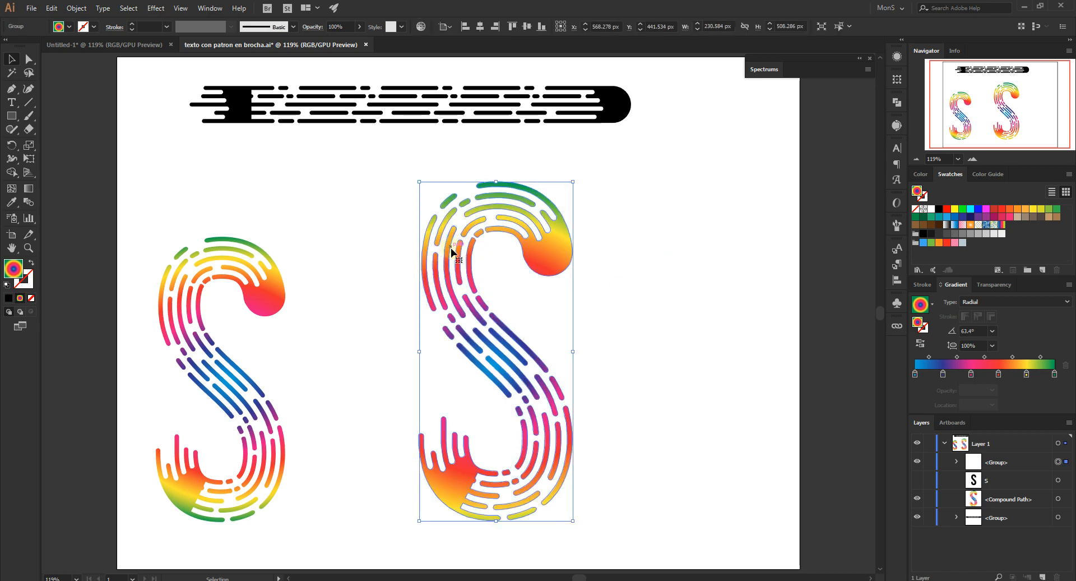
left_click(610, 235)
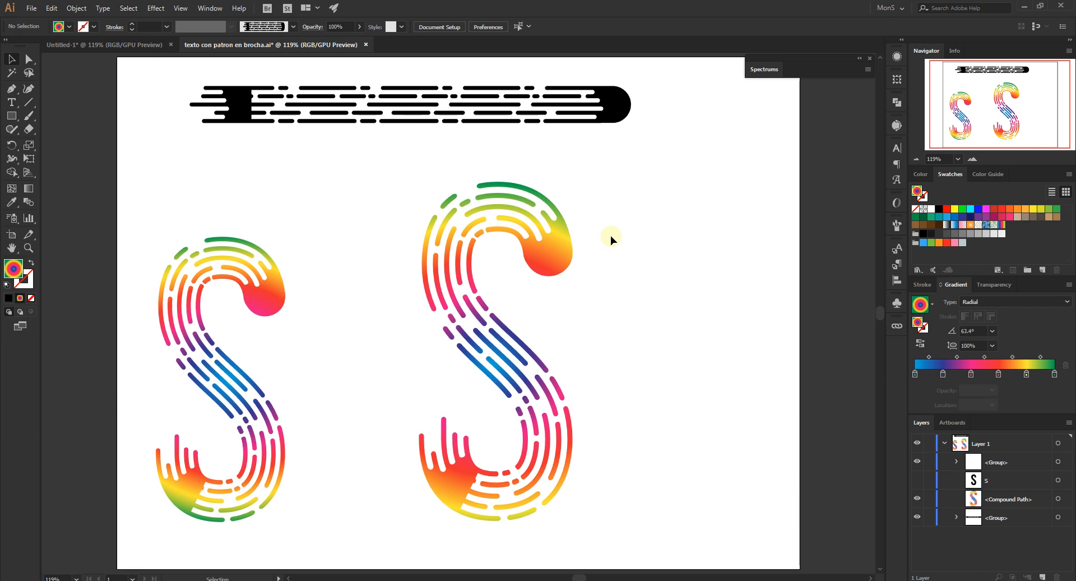
left_click(526, 247)
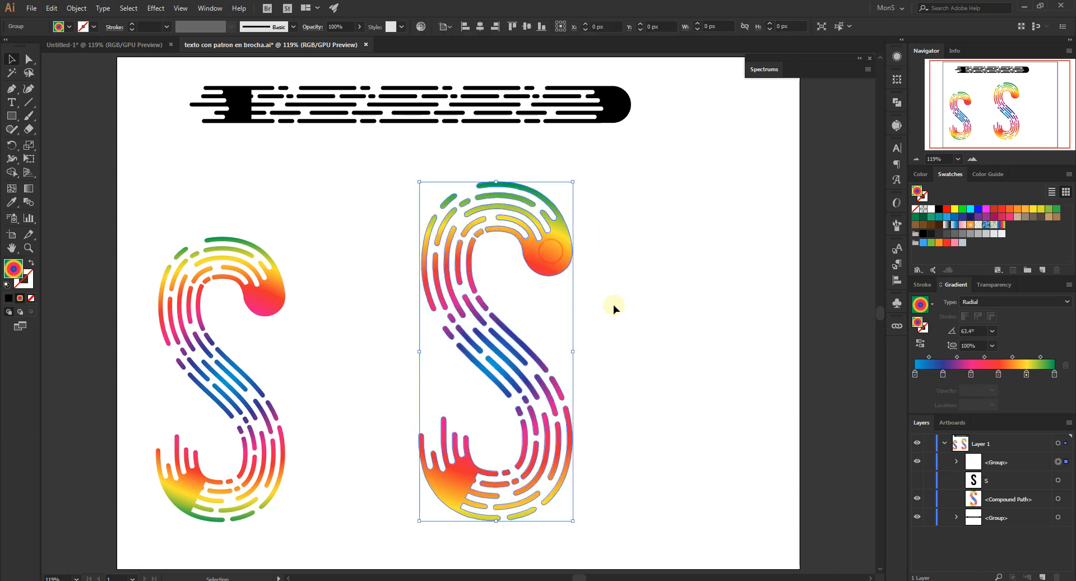
left_click(643, 268)
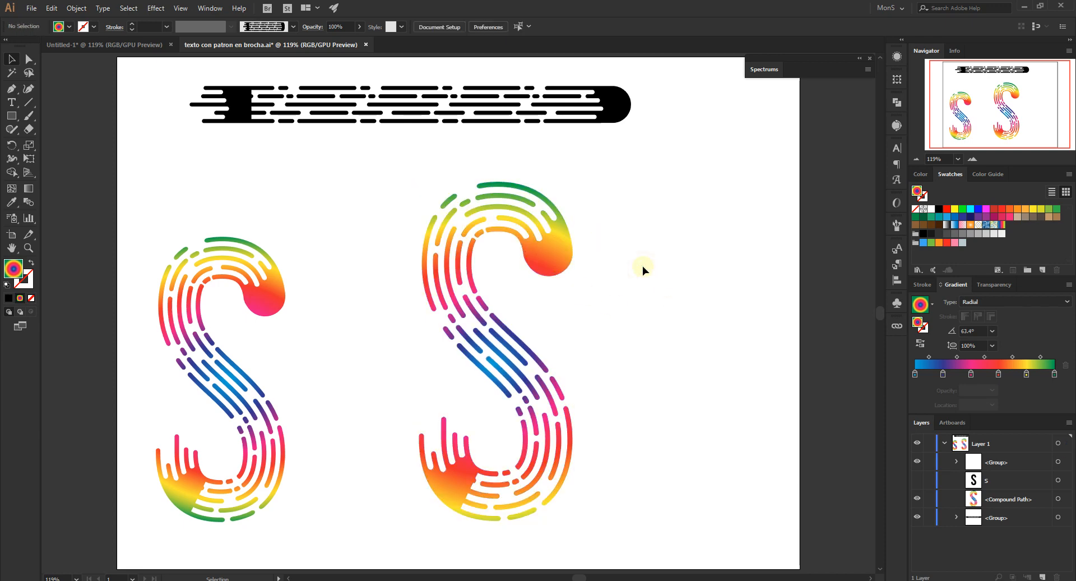